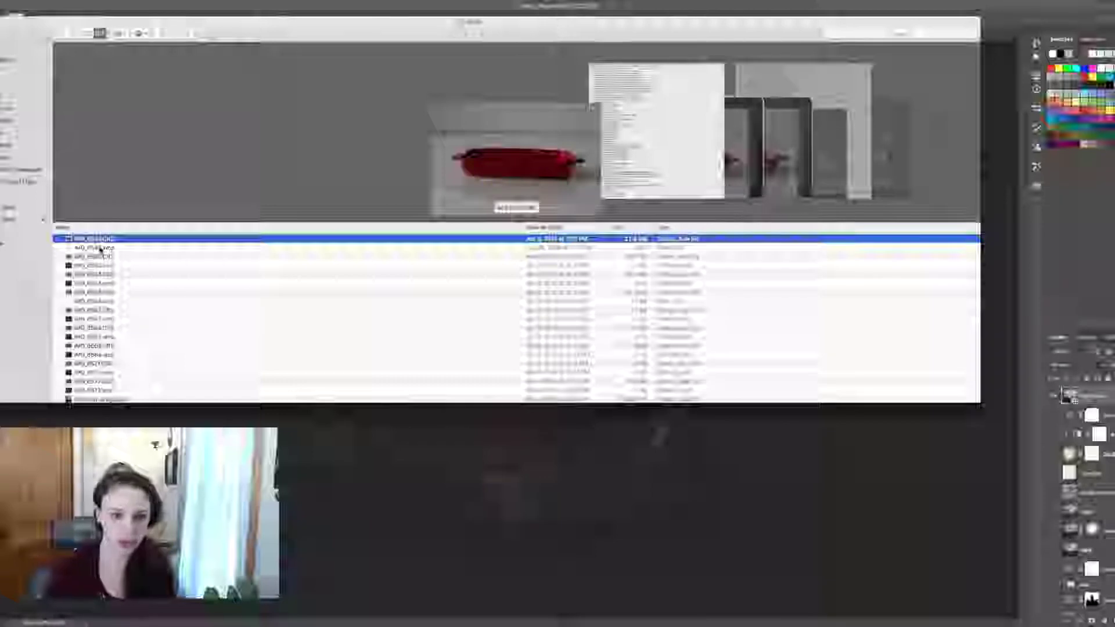
# - Enlarge the file browser window and its cover preview area, and reposition the window
pyautogui.moveTo(573, 404); pyautogui.dragTo(573, 599)
pyautogui.moveTo(511, 321); pyautogui.dragTo(511, 505)
pyautogui.moveTo(787, 37); pyautogui.dragTo(859, 35)
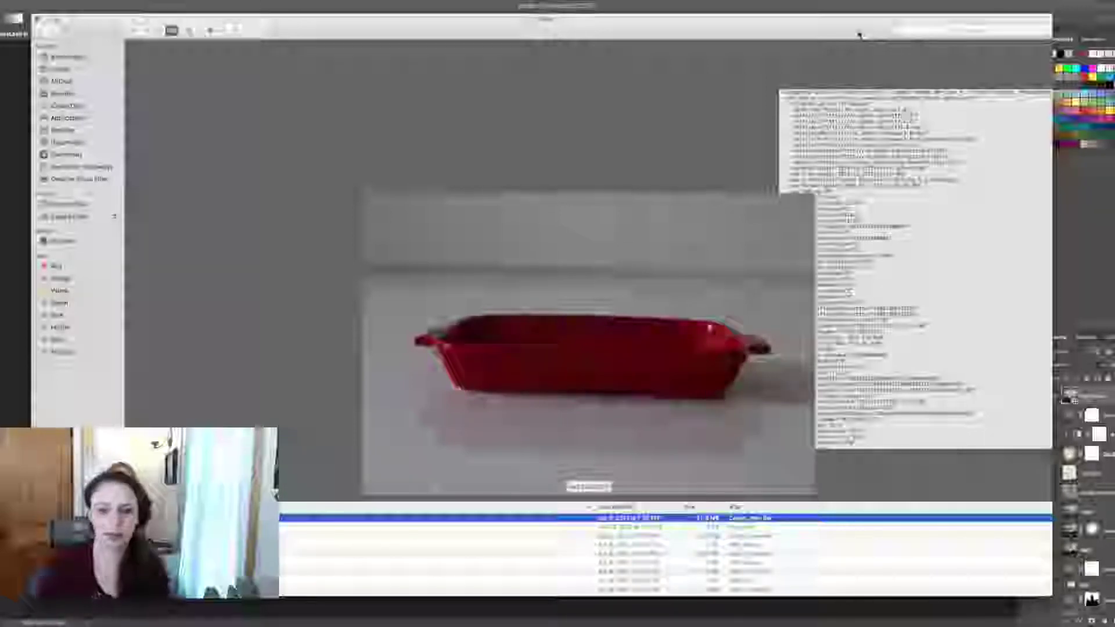
# - Browse the source photos from the empty red dish through the fabric-filled dish to the woman kneeling on red fabric
pyautogui.press('Down')
pyautogui.press('Down')
pyautogui.press('Down')
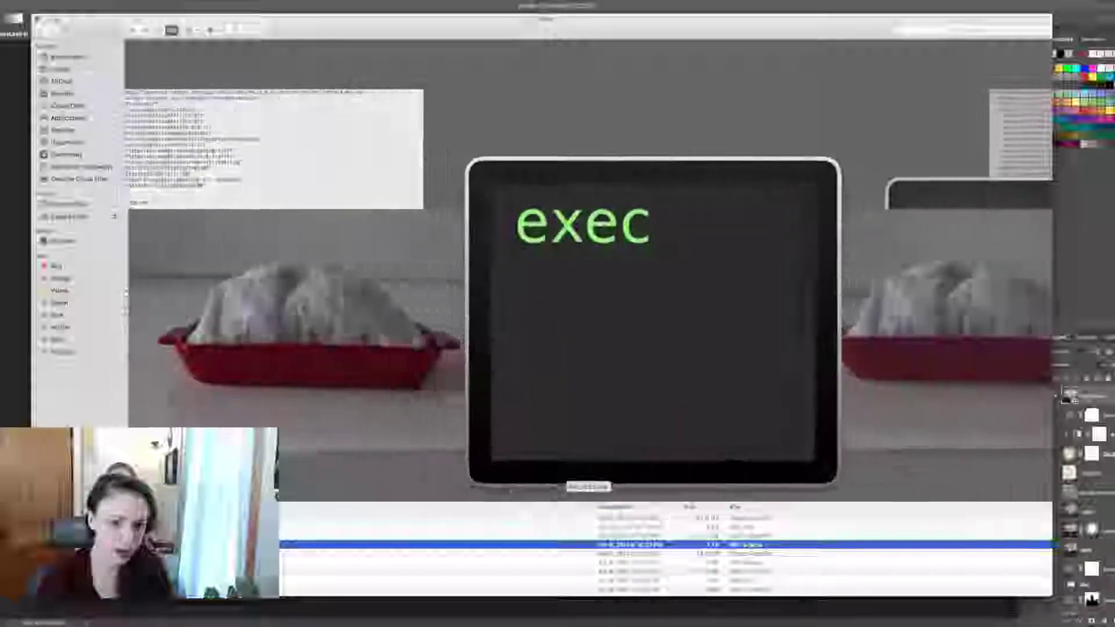
pyautogui.press('Up')
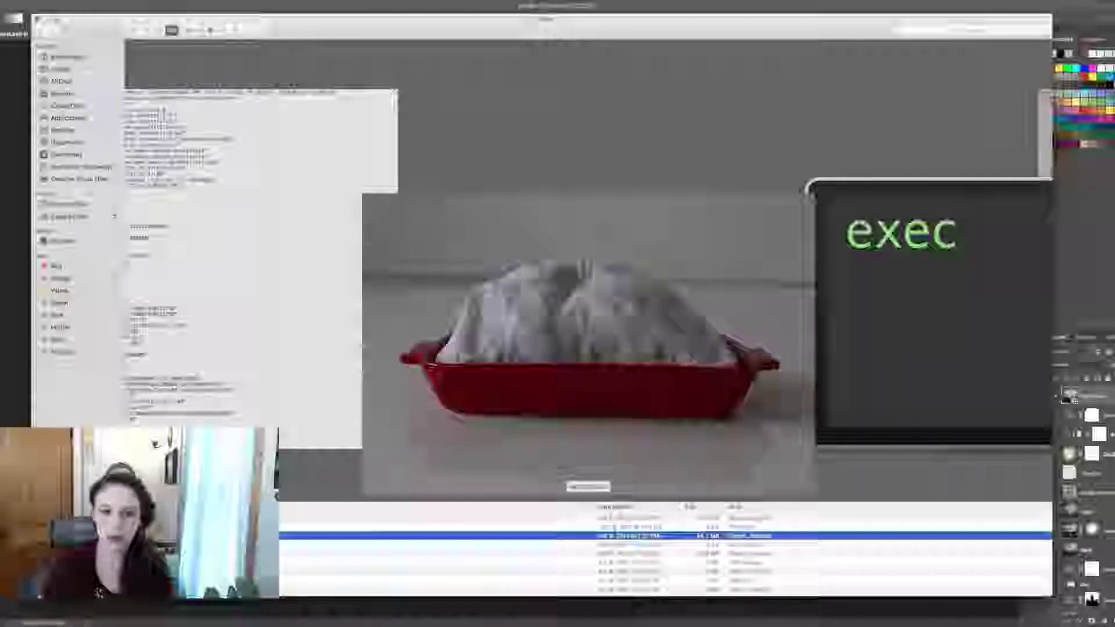
pyautogui.press('Down')
pyautogui.press('Down')
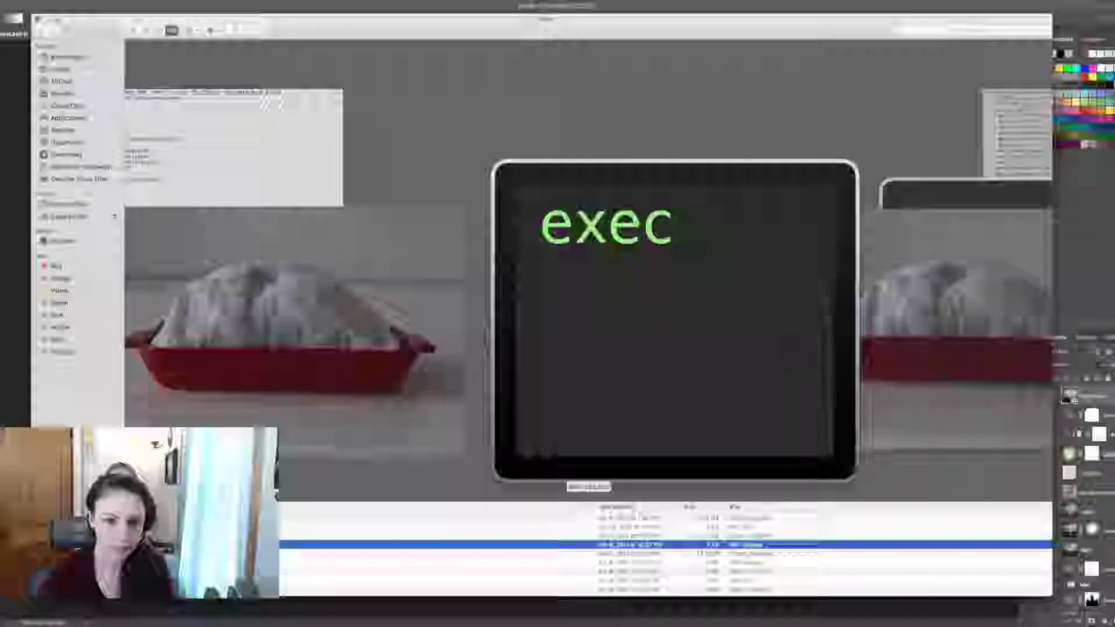
pyautogui.press('Down')
pyautogui.press('Down')
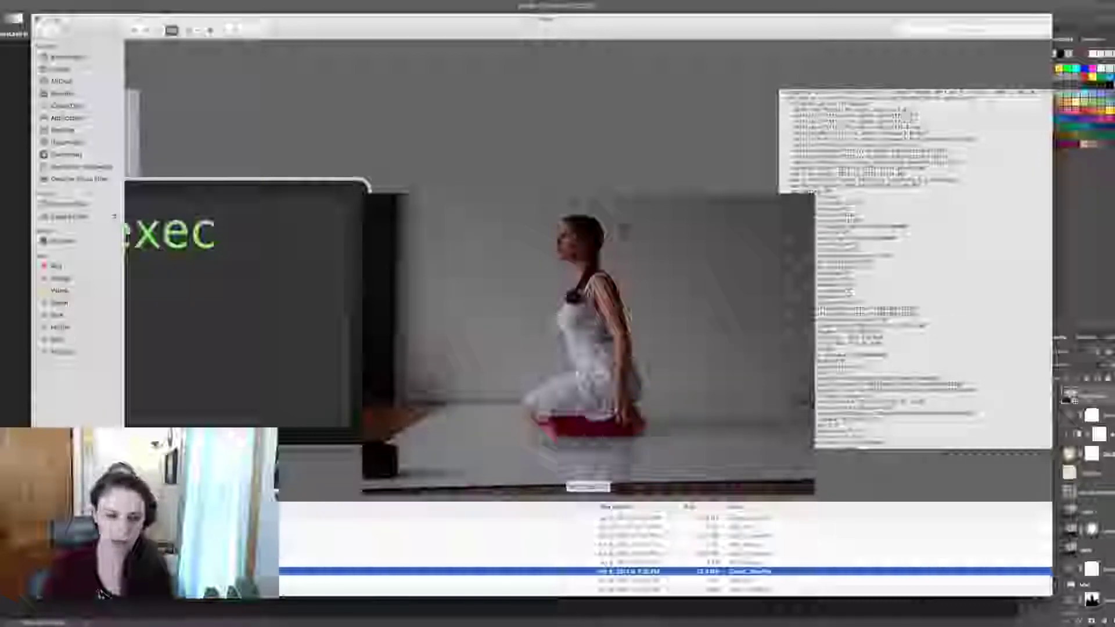
# - Review the photos of the woman behind the cardboard box and those of her sitting on the raised support
pyautogui.click(633, 590)
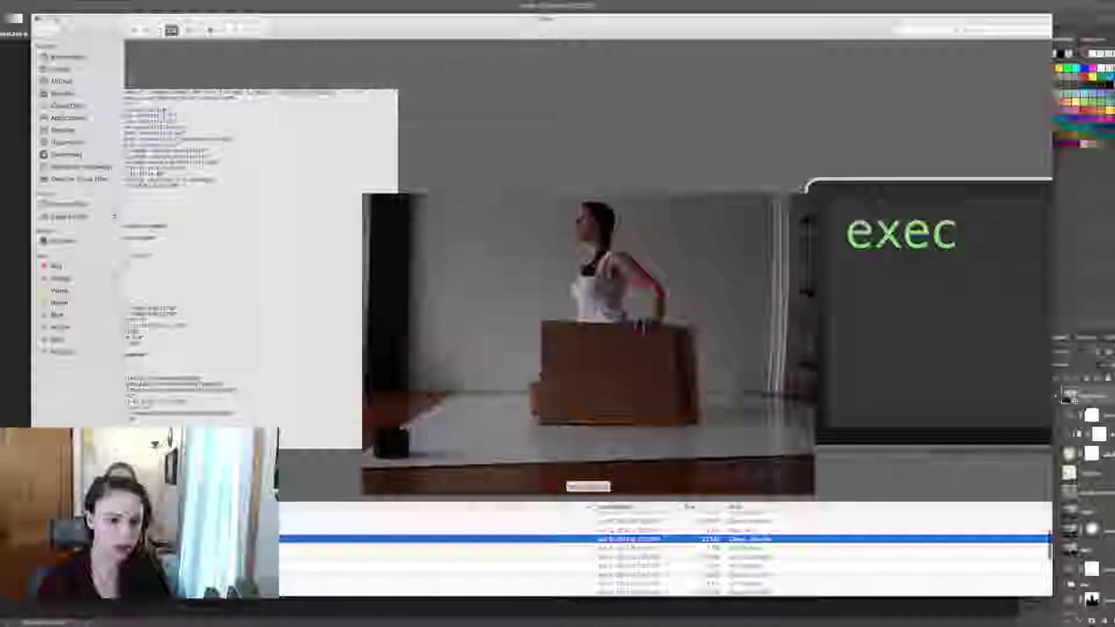
pyautogui.press('Down')
pyautogui.press('Down')
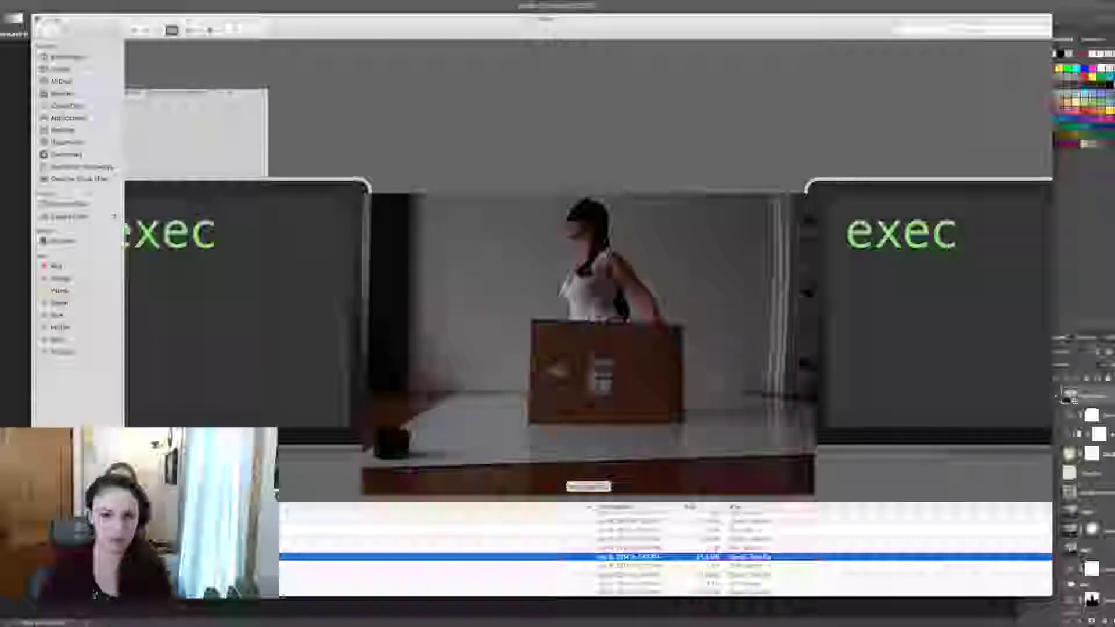
pyautogui.press('Down')
pyautogui.press('Down')
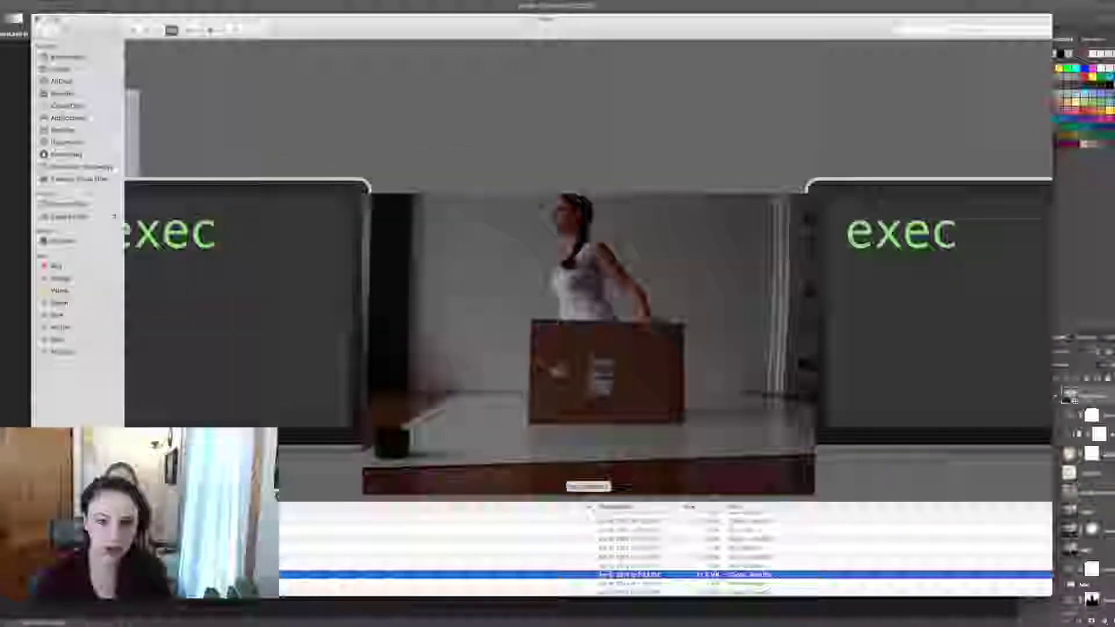
pyautogui.scroll(-3, 665, 548)
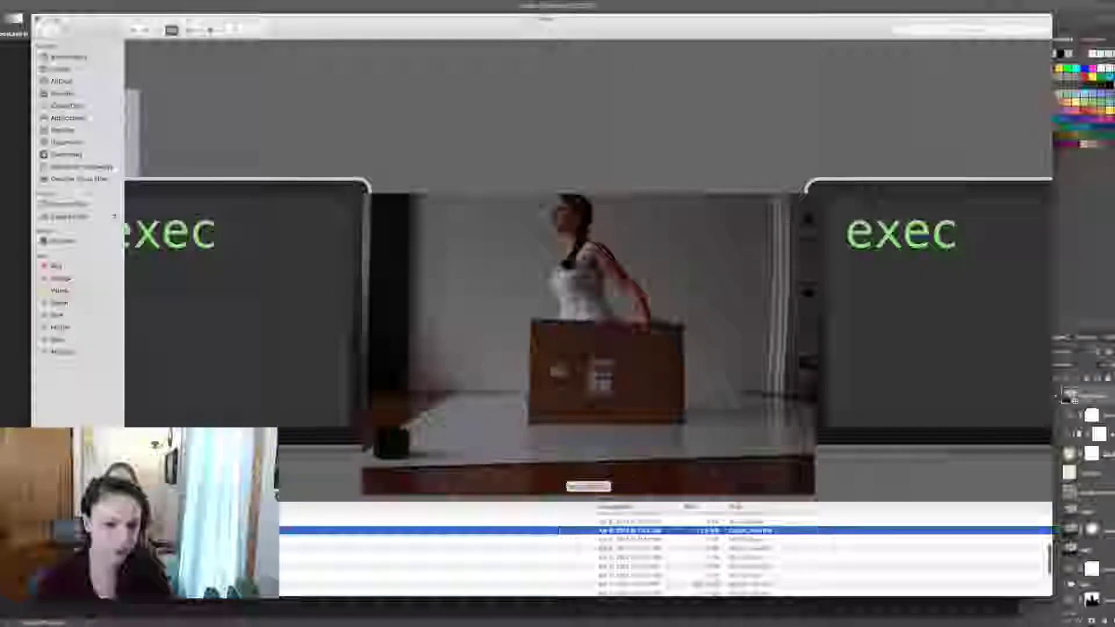
pyautogui.press('Down')
pyautogui.press('Down')
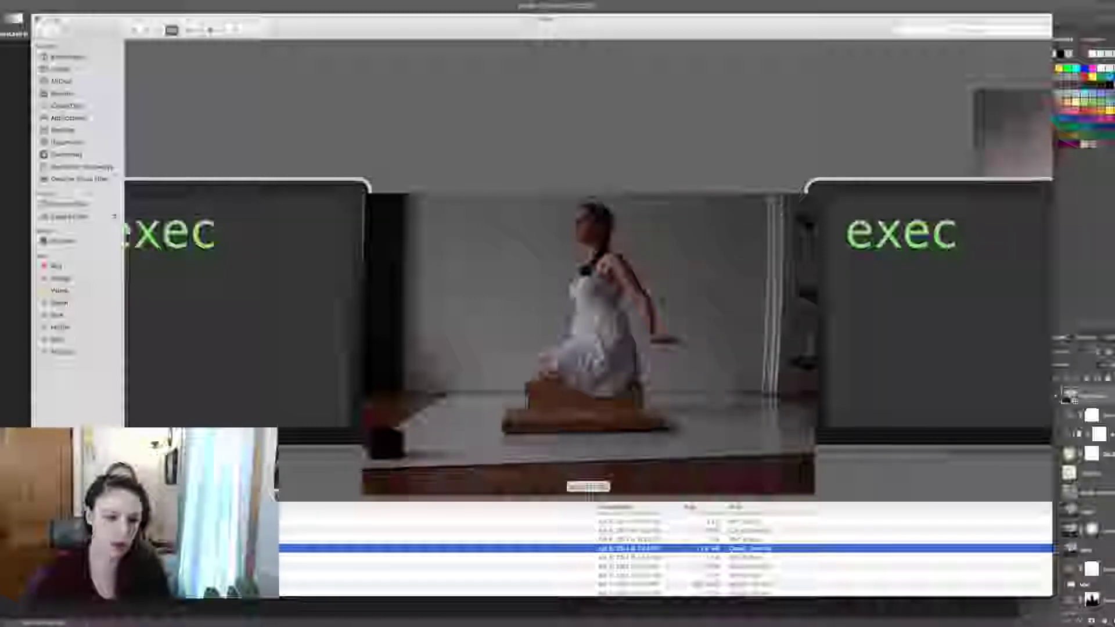
pyautogui.press('Down')
pyautogui.press('Down')
pyautogui.press('Down')
pyautogui.press('Up')
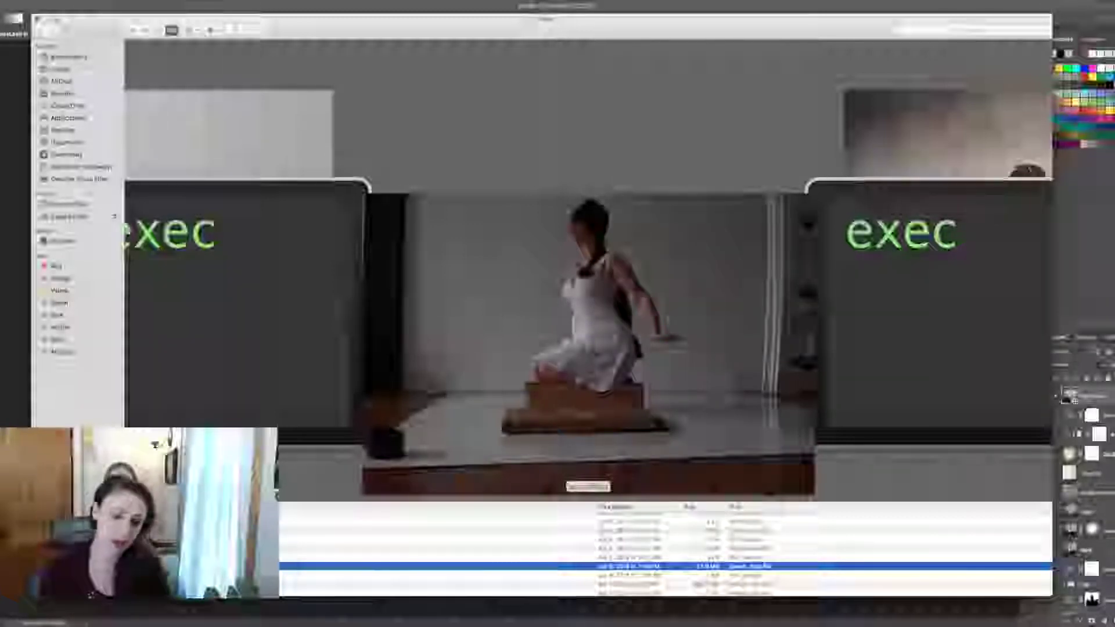
# - Switch to Photoshop, hide the finished composite layer and show the masked red boat layer over the plain gradient background
pyautogui.press('super+Tab')
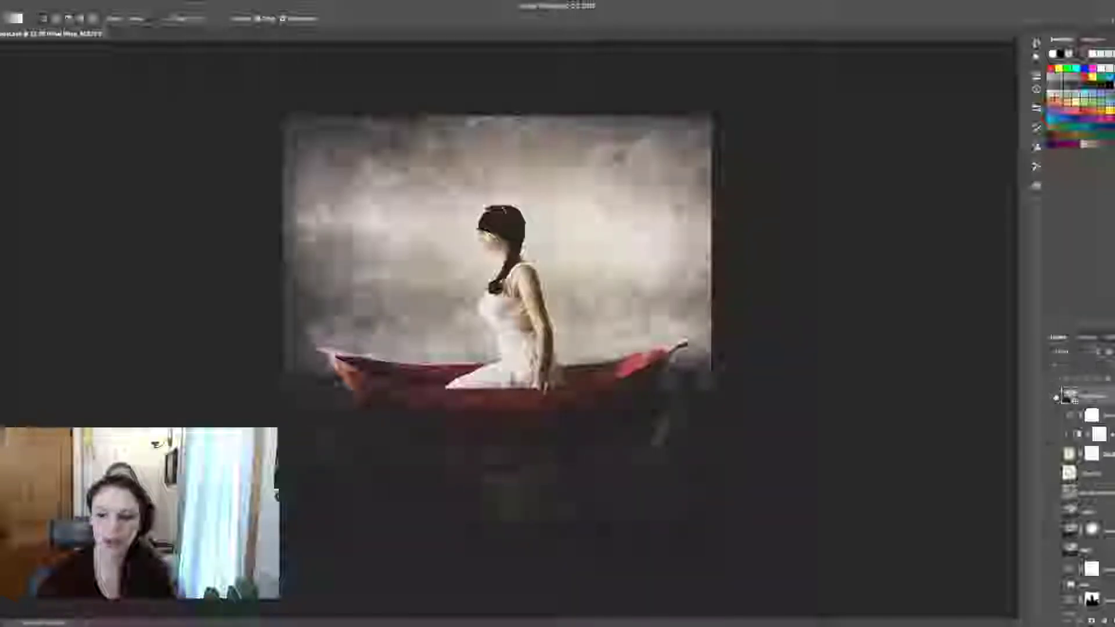
pyautogui.click(1055, 397)
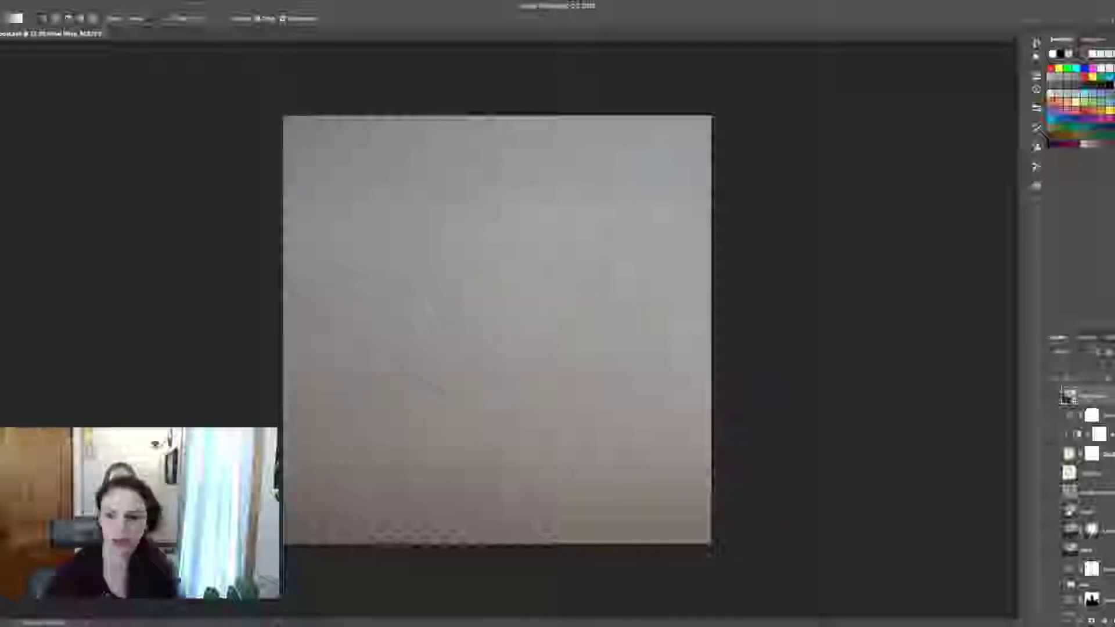
pyautogui.scroll(-10, 1086, 499)
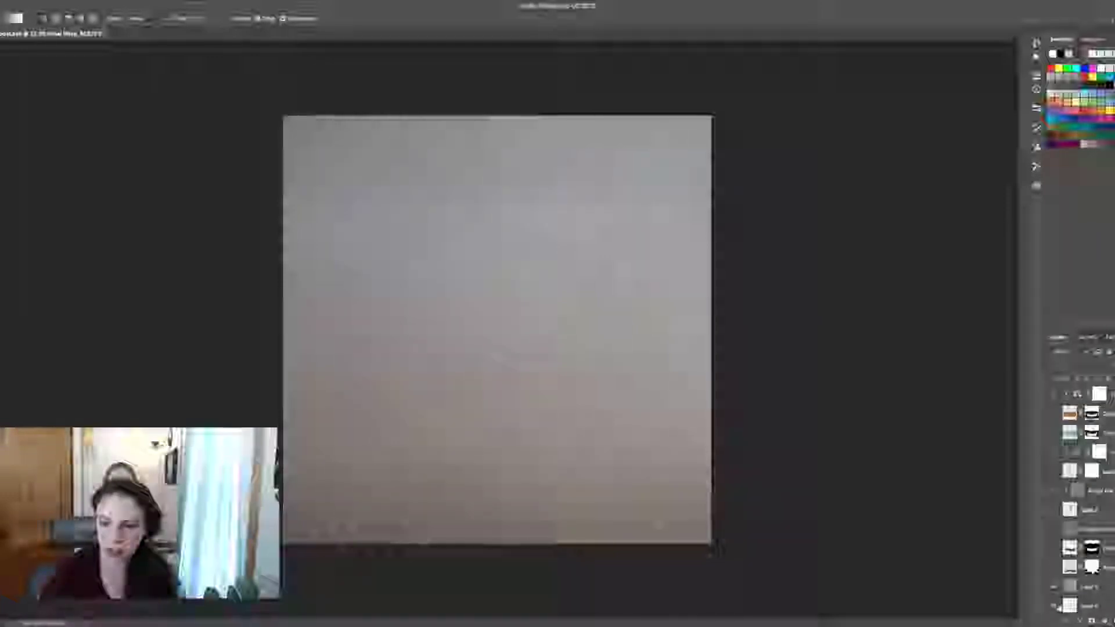
pyautogui.click(1054, 588)
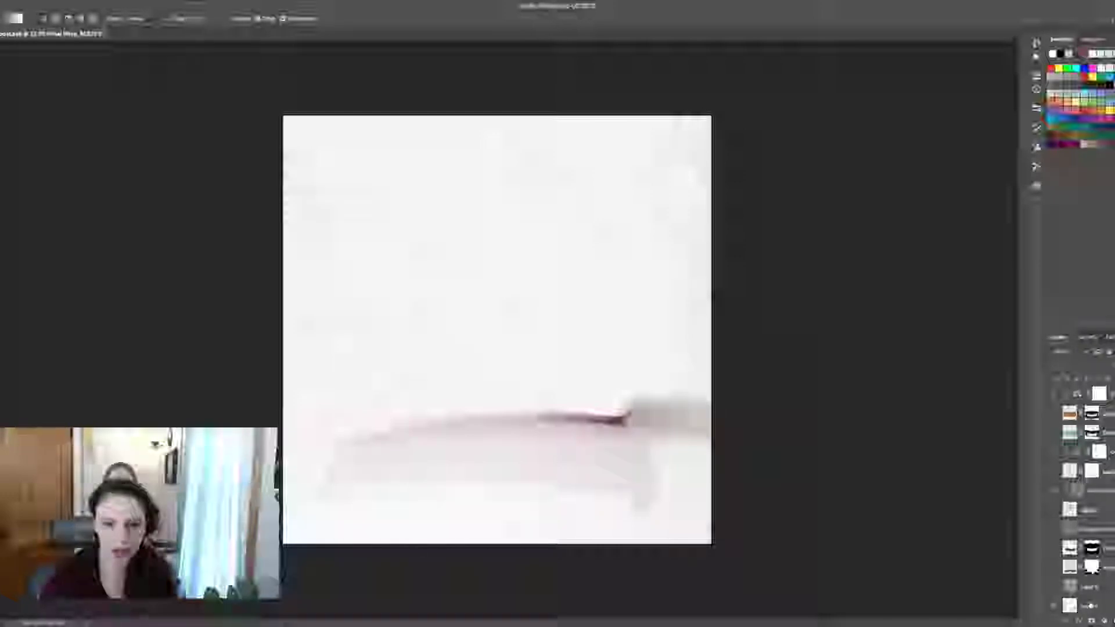
pyautogui.click(1051, 587)
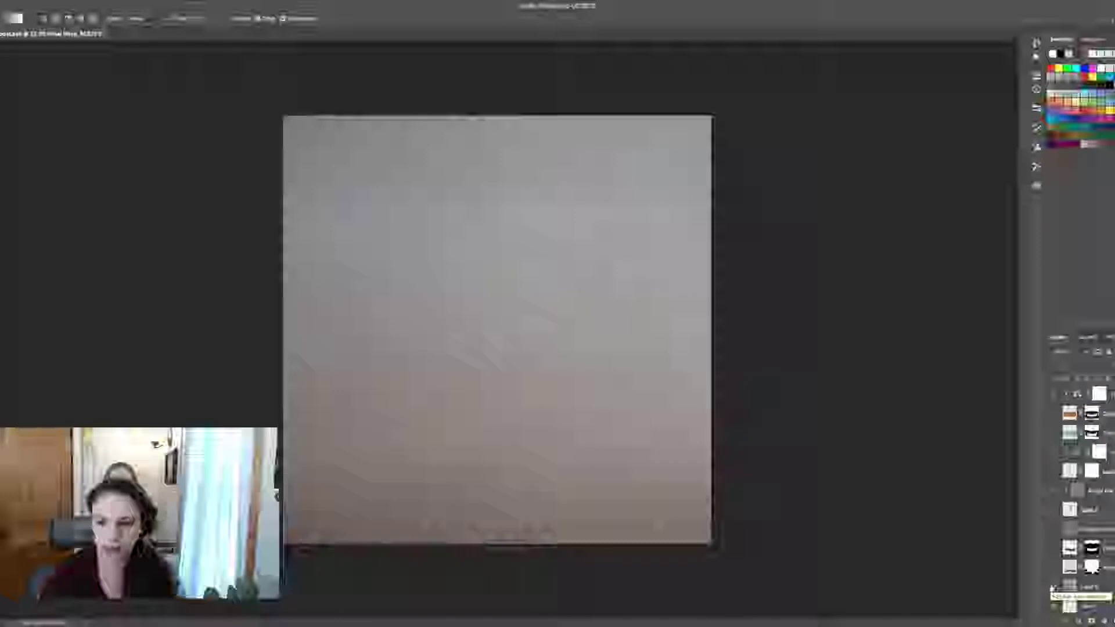
pyautogui.click(1049, 549)
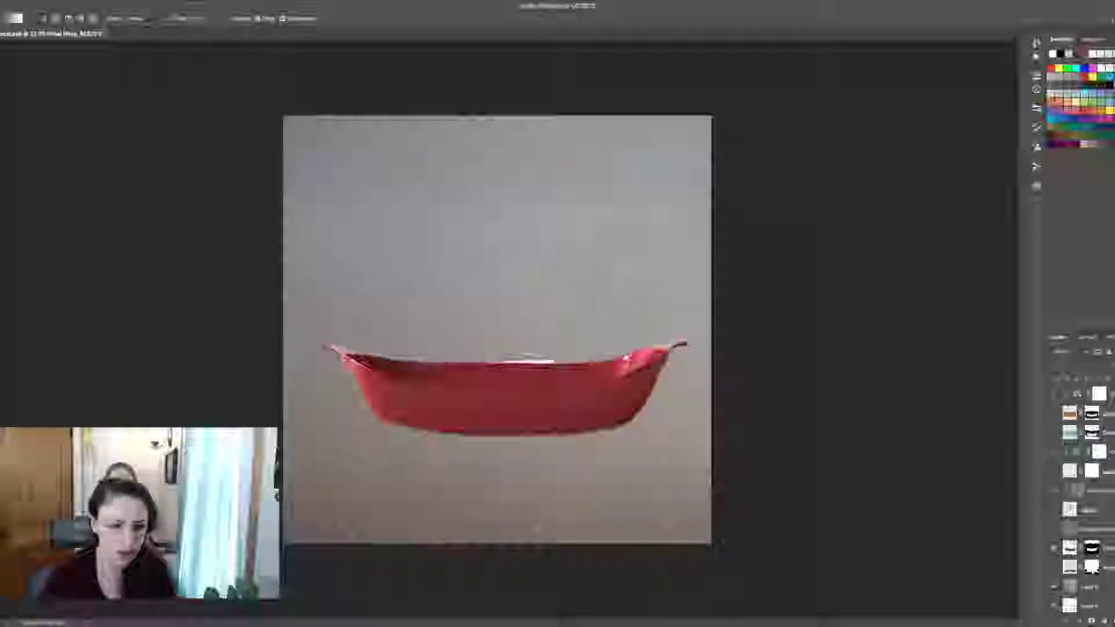
# - Place the empty red dish photo from Finder into the Photoshop composition through Camera Raw, positioned lower on the canvas
pyautogui.press('super+Tab')
pyautogui.scroll(5, 665, 548)
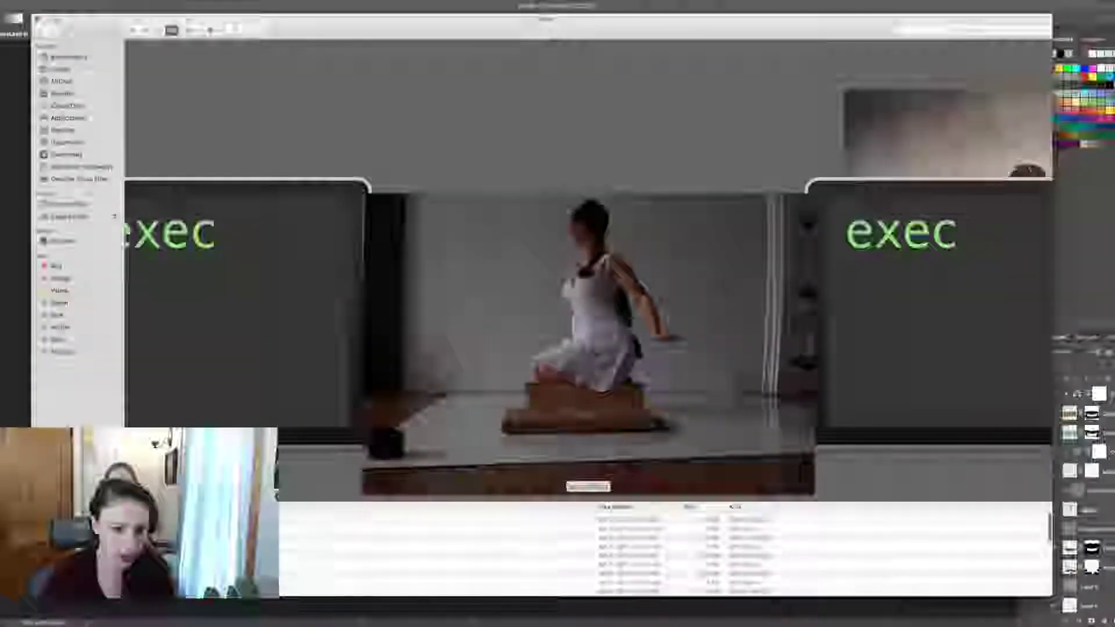
pyautogui.scroll(5, 665, 549)
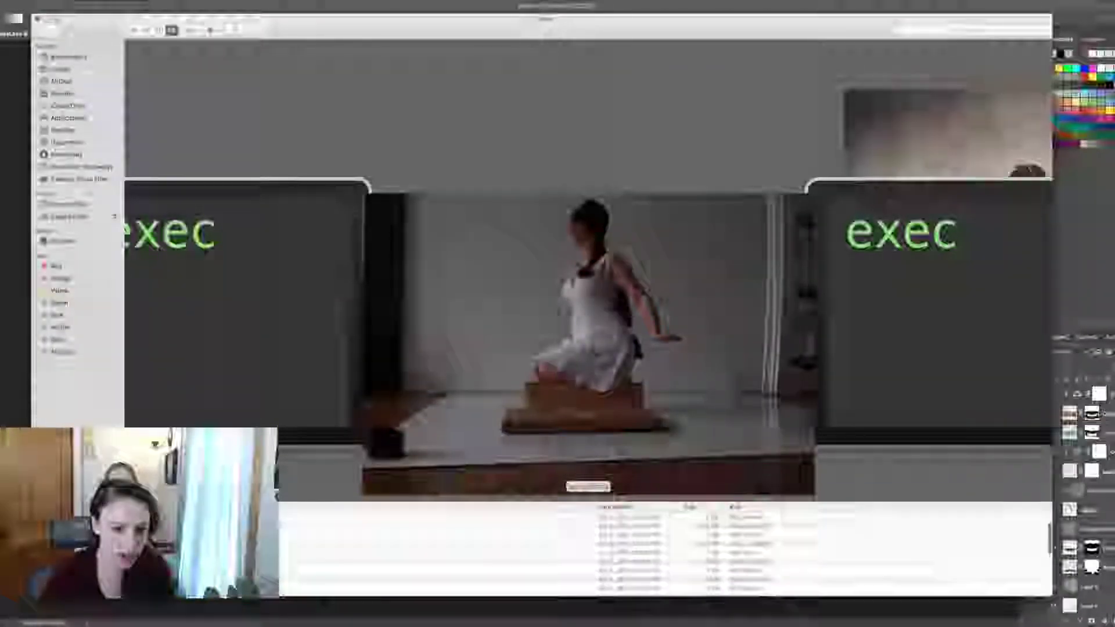
pyautogui.click(639, 518)
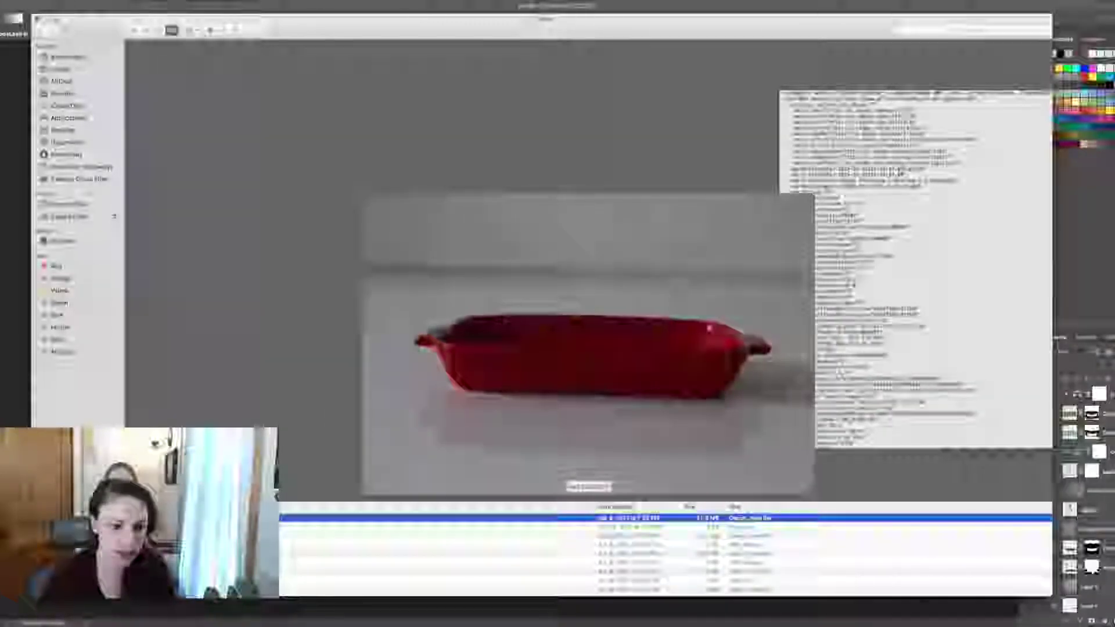
pyautogui.press('super+Tab')
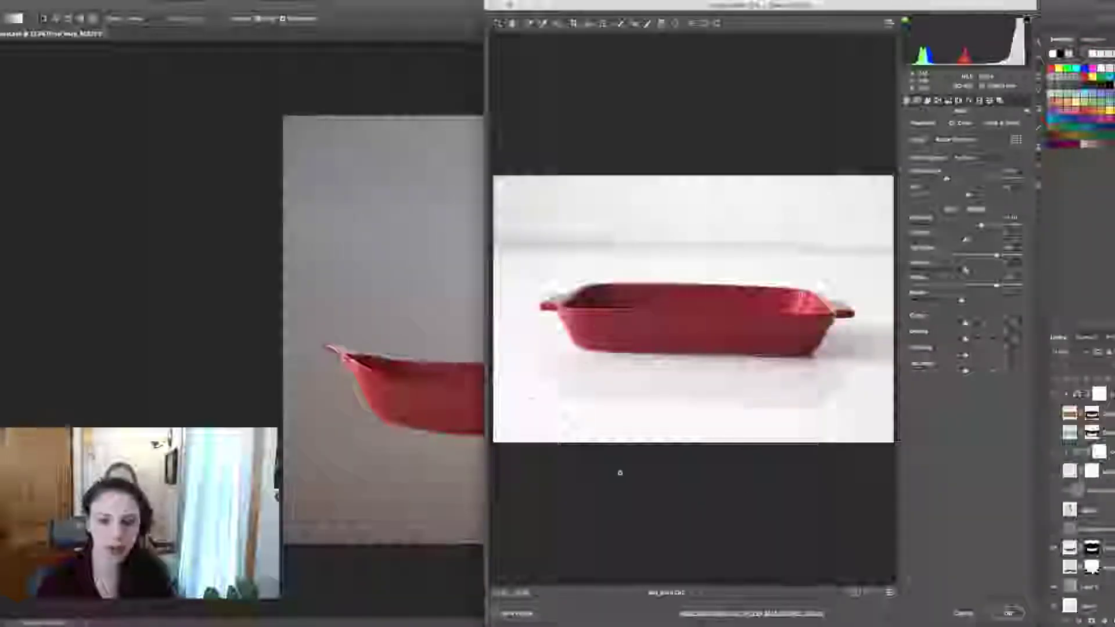
pyautogui.click(1009, 613)
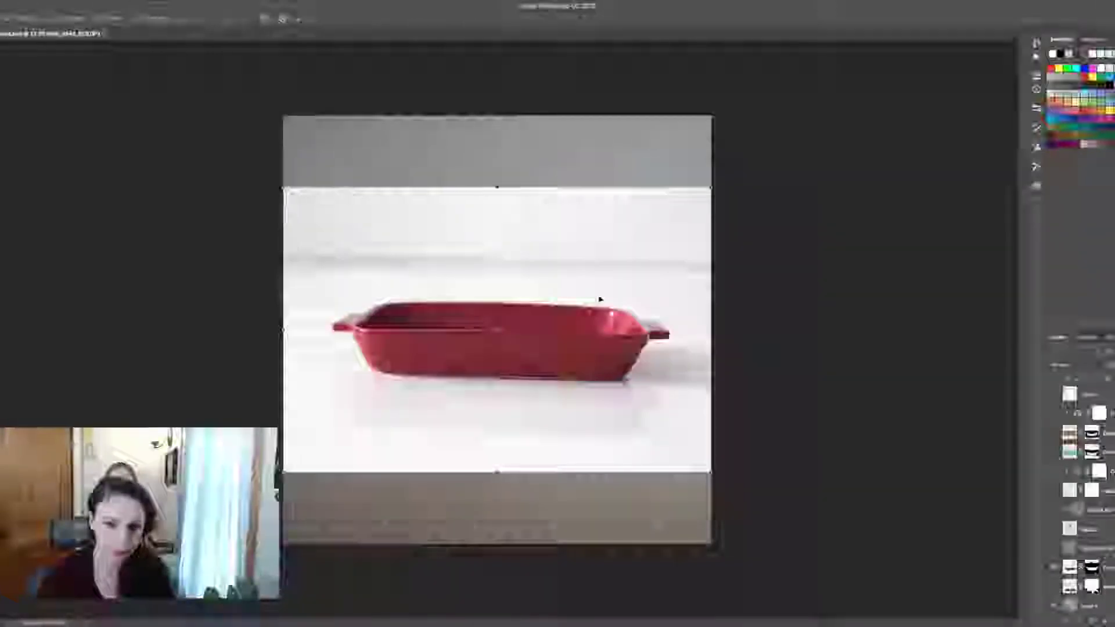
pyautogui.moveTo(532, 296); pyautogui.dragTo(530, 314)
pyautogui.press('Return')
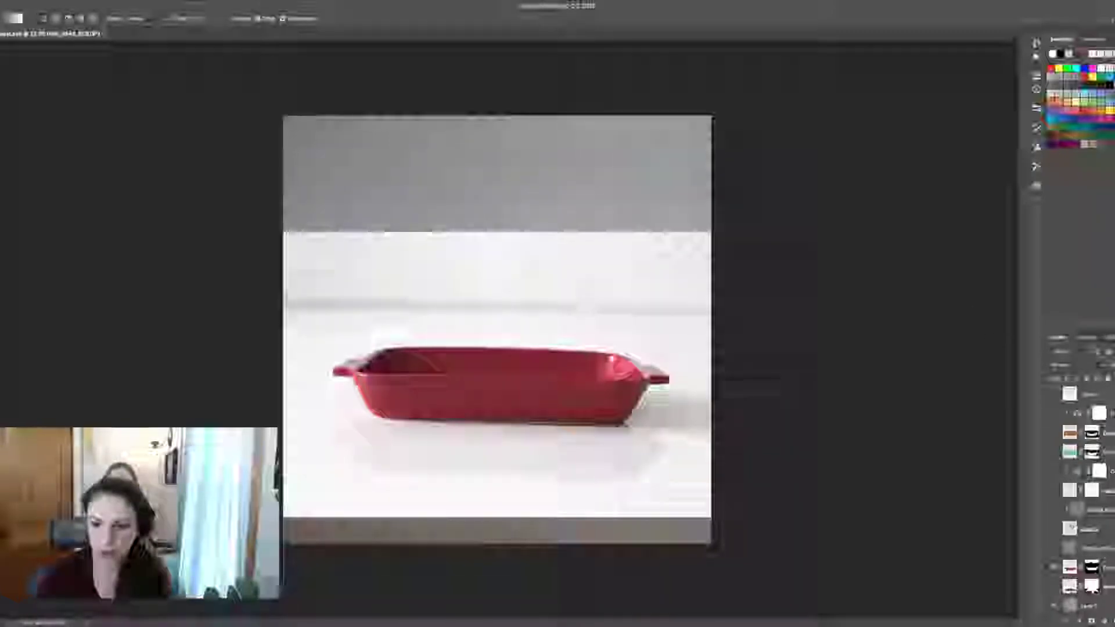
# - Rasterize the placed dish photo's layer at the top of the layer stack
pyautogui.scroll(5, 1082, 483)
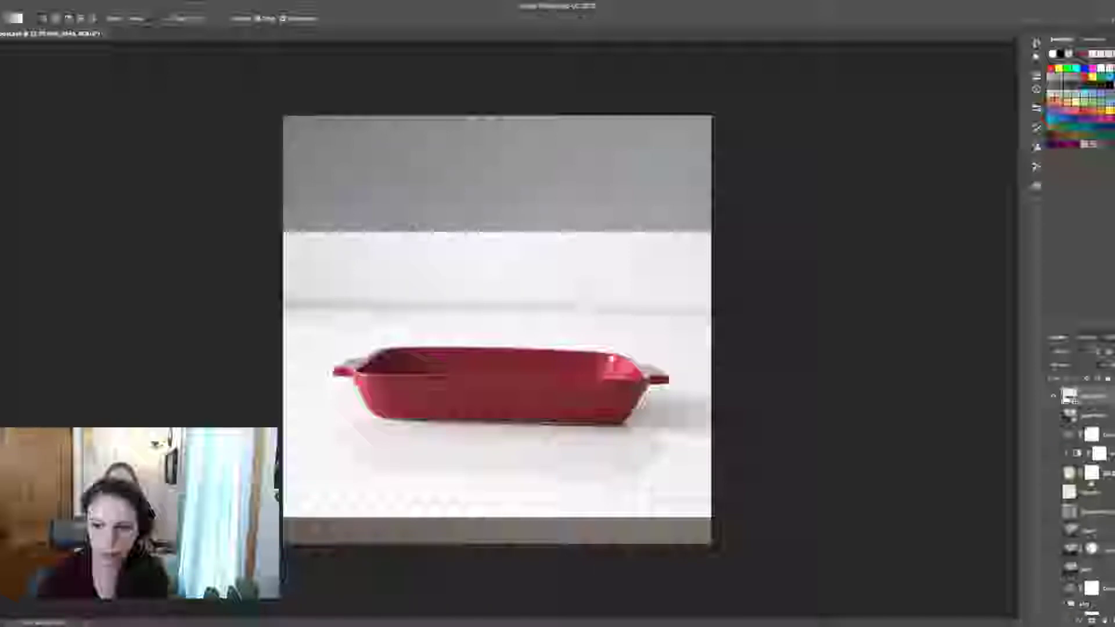
pyautogui.rightClick(1106, 402)
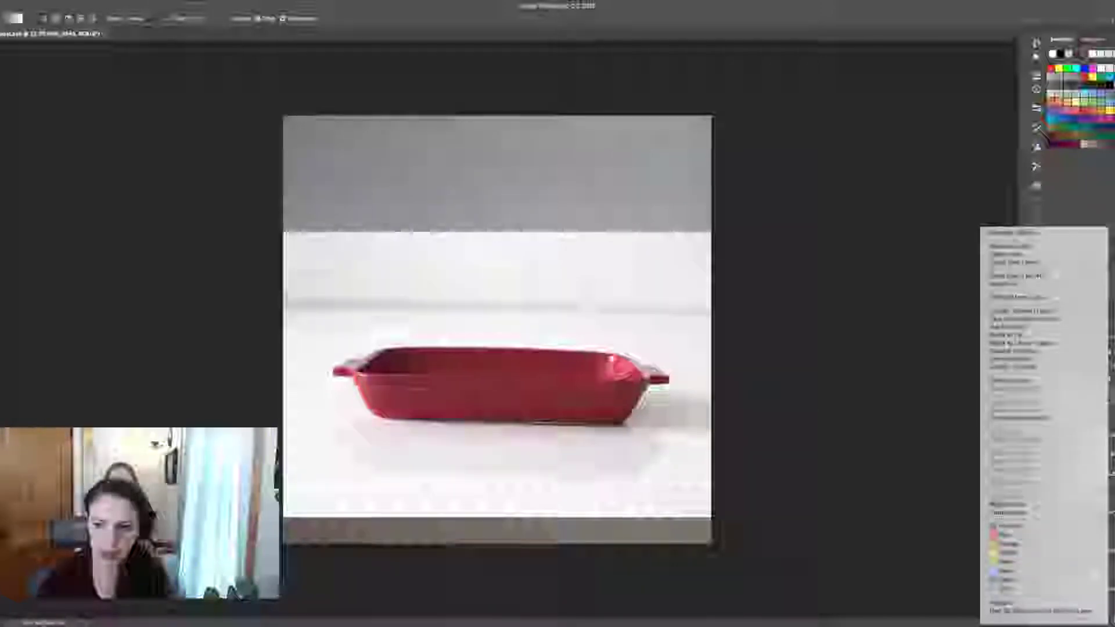
pyautogui.click(1049, 383)
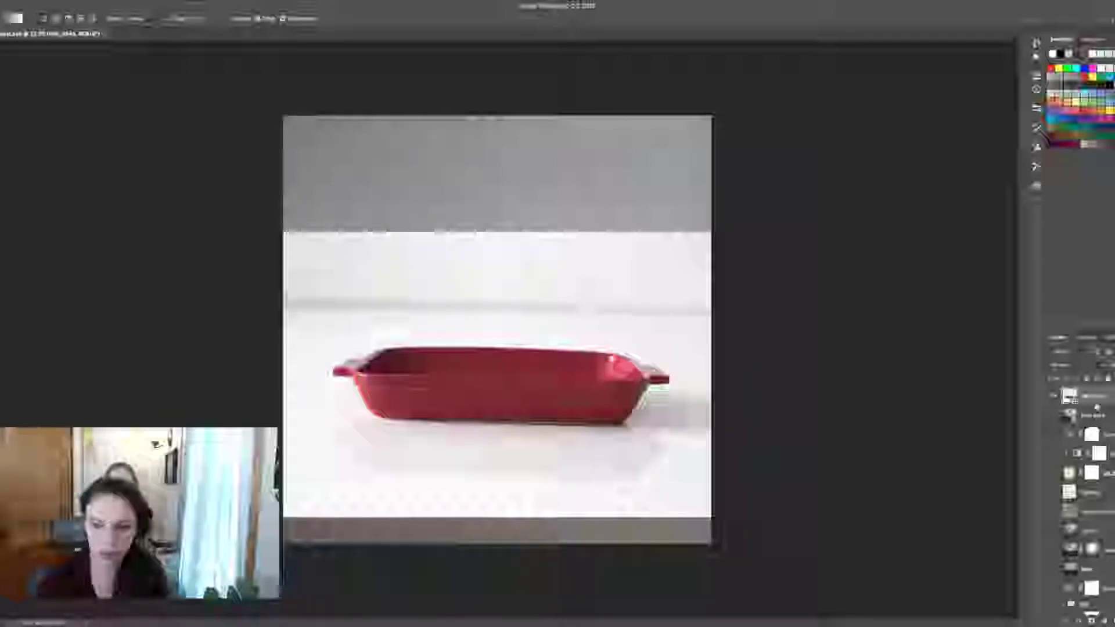
pyautogui.rightClick(1100, 398)
pyautogui.click(1068, 381)
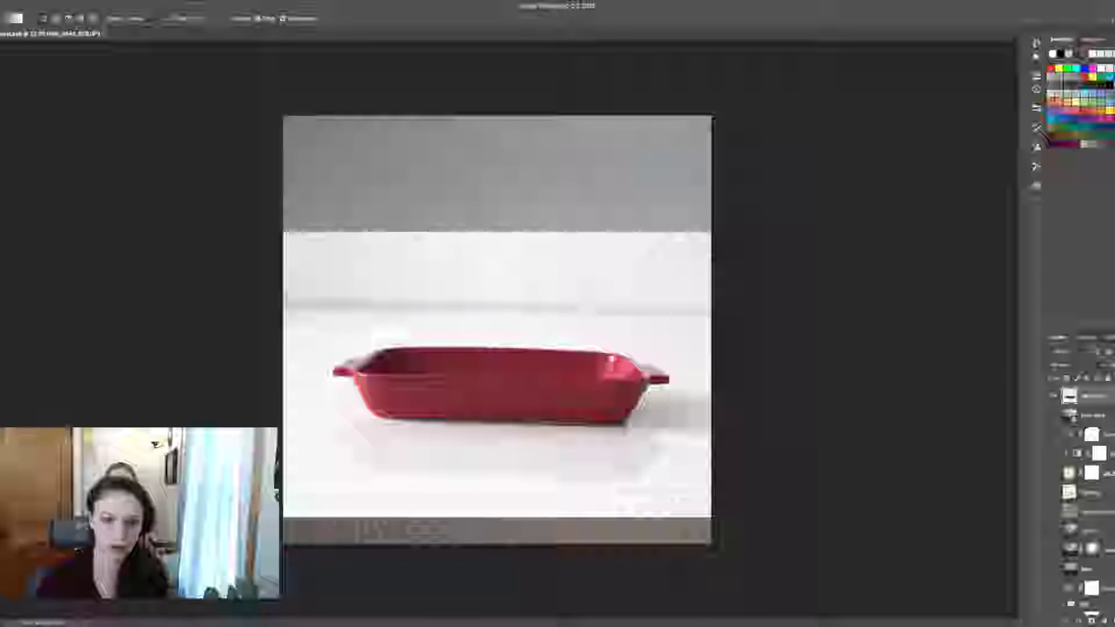
# - Warp the placed dish photo so the middle of the dish bows downward and its ends curve up, then apply the transform
pyautogui.rightClick(504, 392)
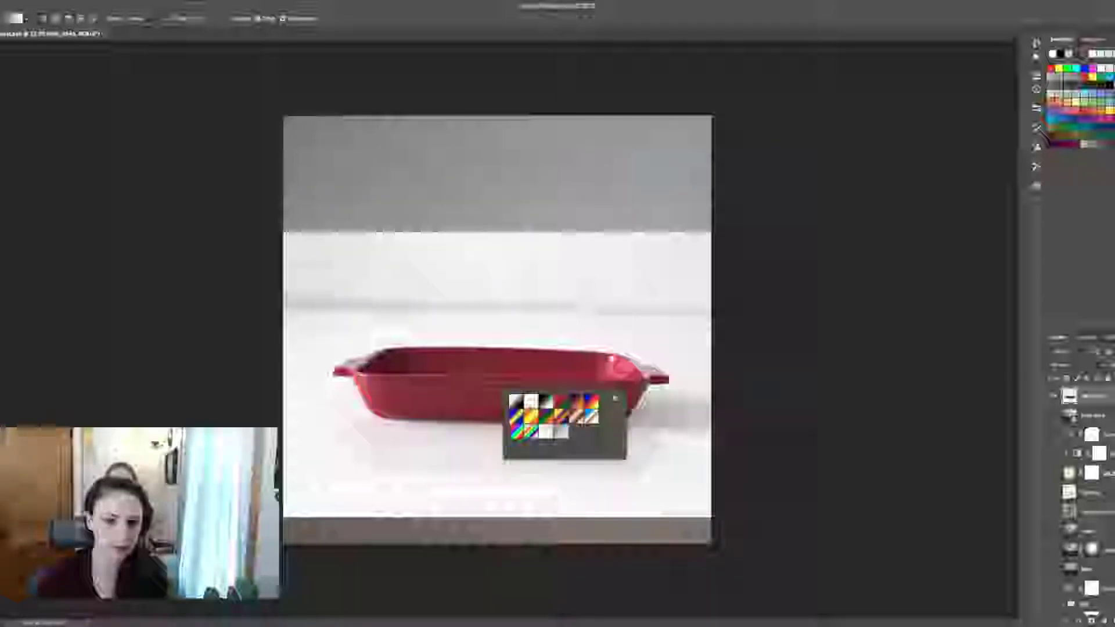
pyautogui.press('Escape')
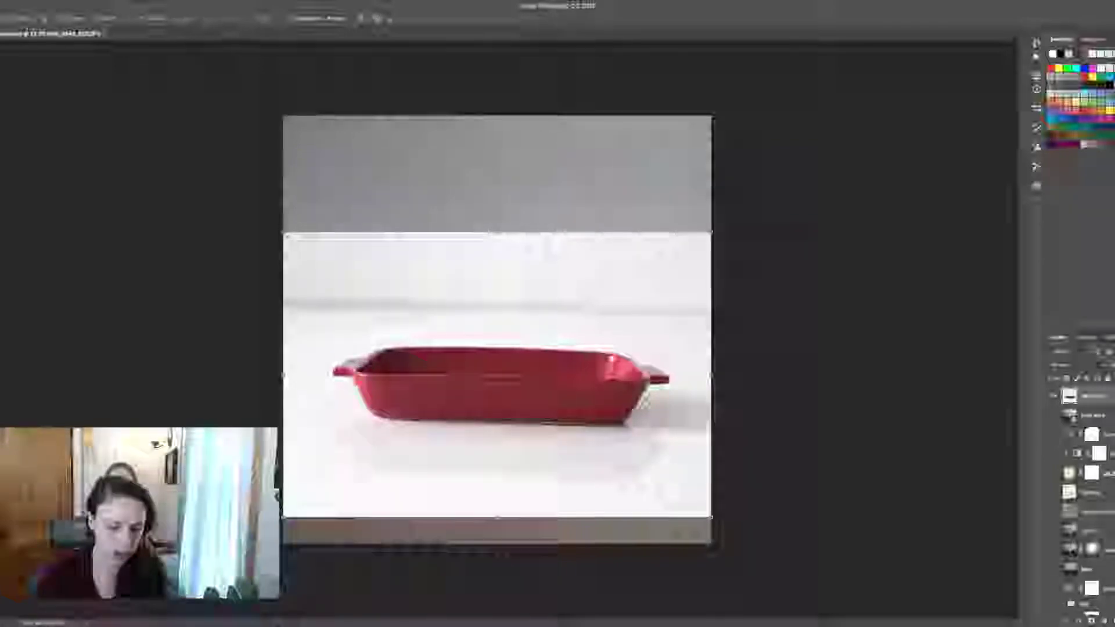
pyautogui.rightClick(549, 370)
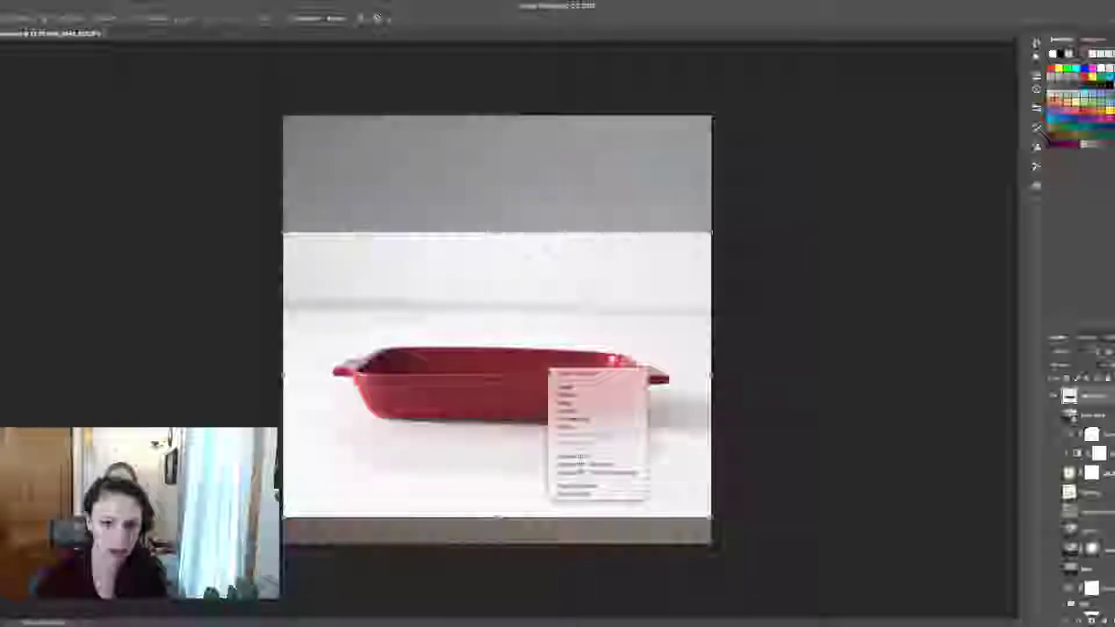
pyautogui.click(574, 428)
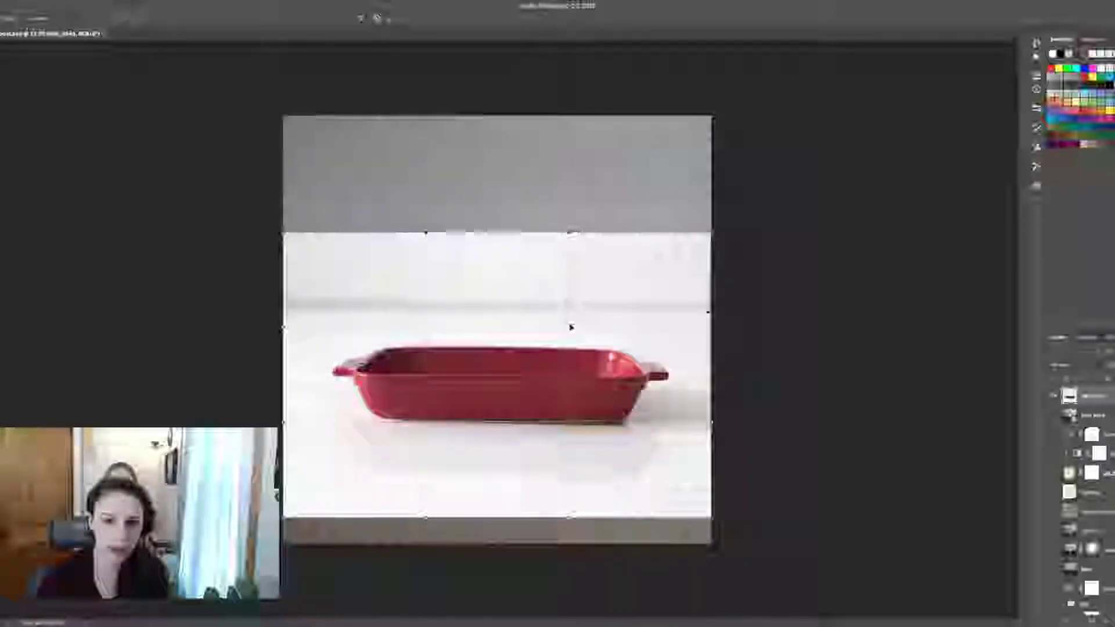
pyautogui.moveTo(570, 325); pyautogui.dragTo(570, 343)
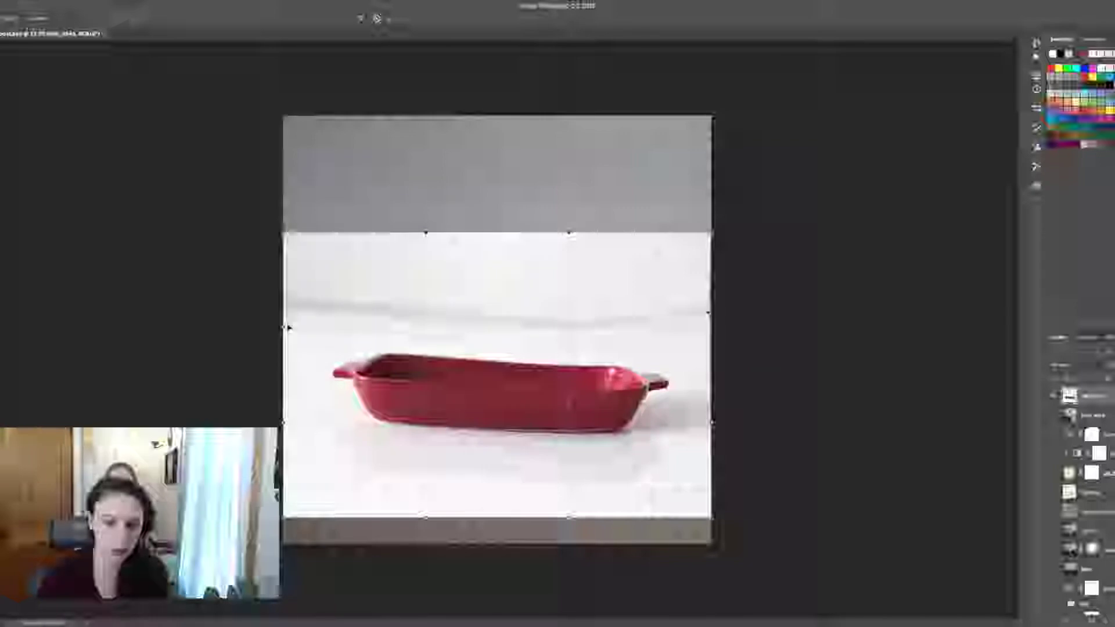
pyautogui.moveTo(291, 325); pyautogui.dragTo(290, 320)
pyautogui.moveTo(425, 428); pyautogui.dragTo(423, 439)
pyautogui.moveTo(569, 348); pyautogui.dragTo(565, 335)
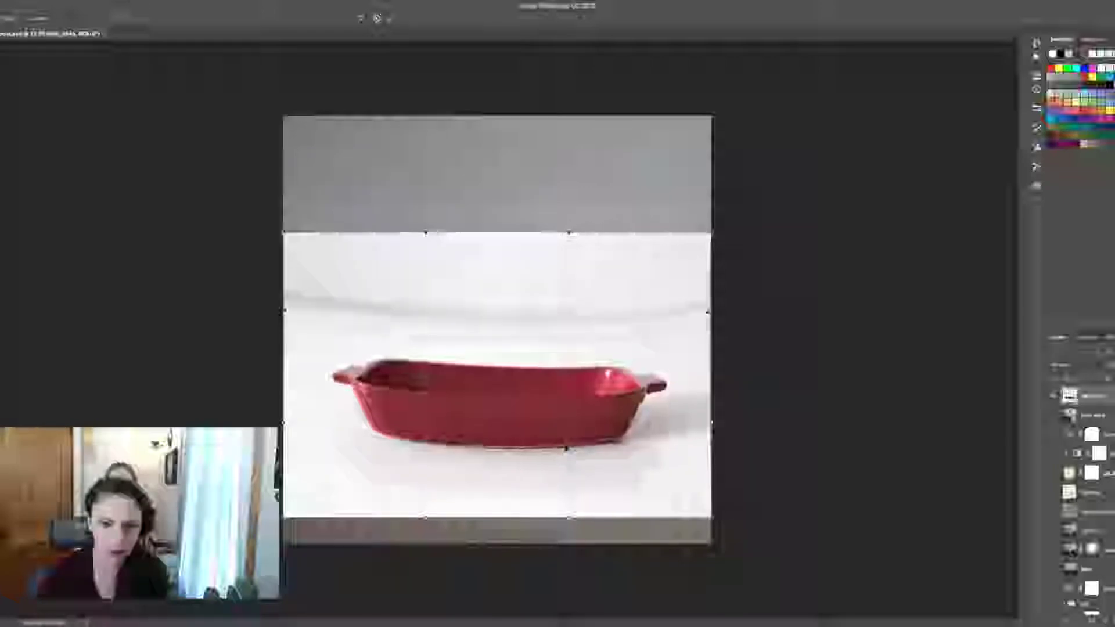
pyautogui.moveTo(567, 341); pyautogui.dragTo(568, 337)
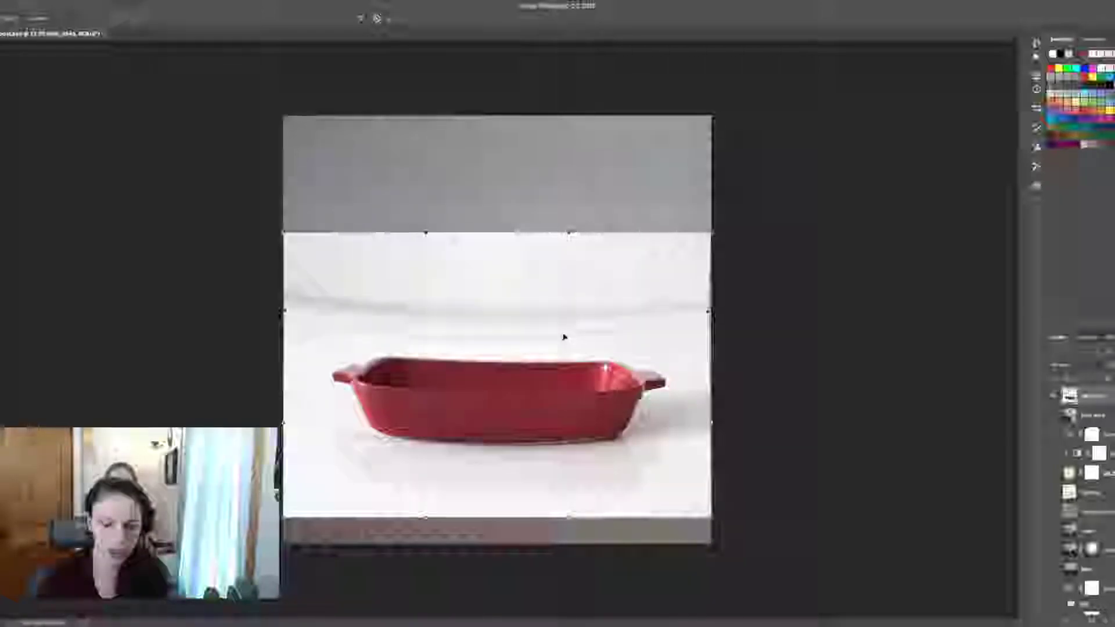
pyautogui.moveTo(708, 315); pyautogui.dragTo(695, 381)
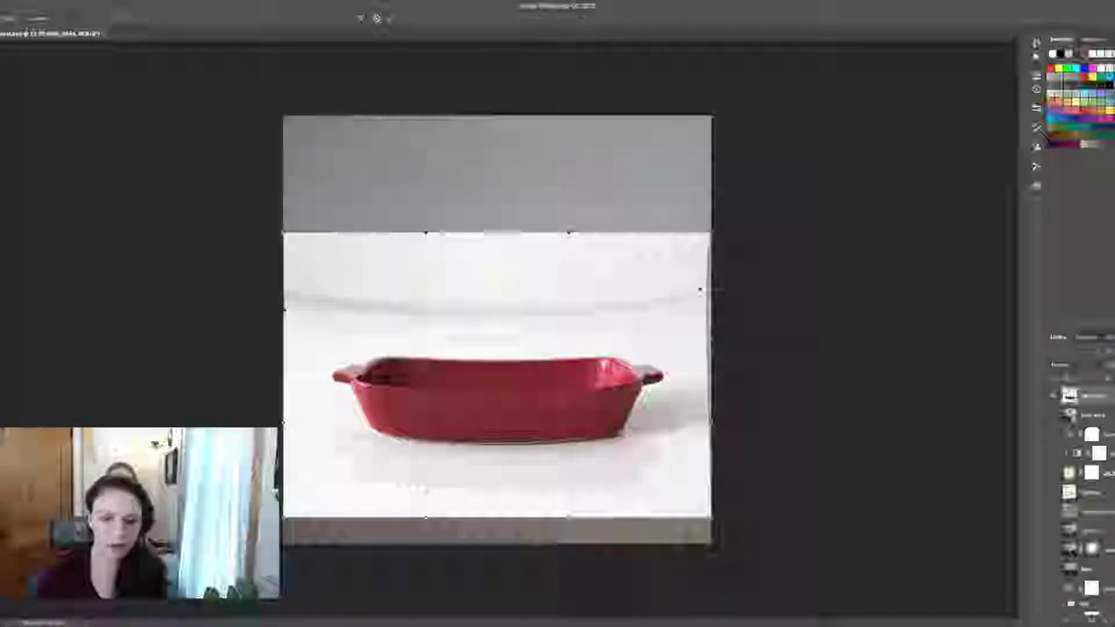
pyautogui.press('Return')
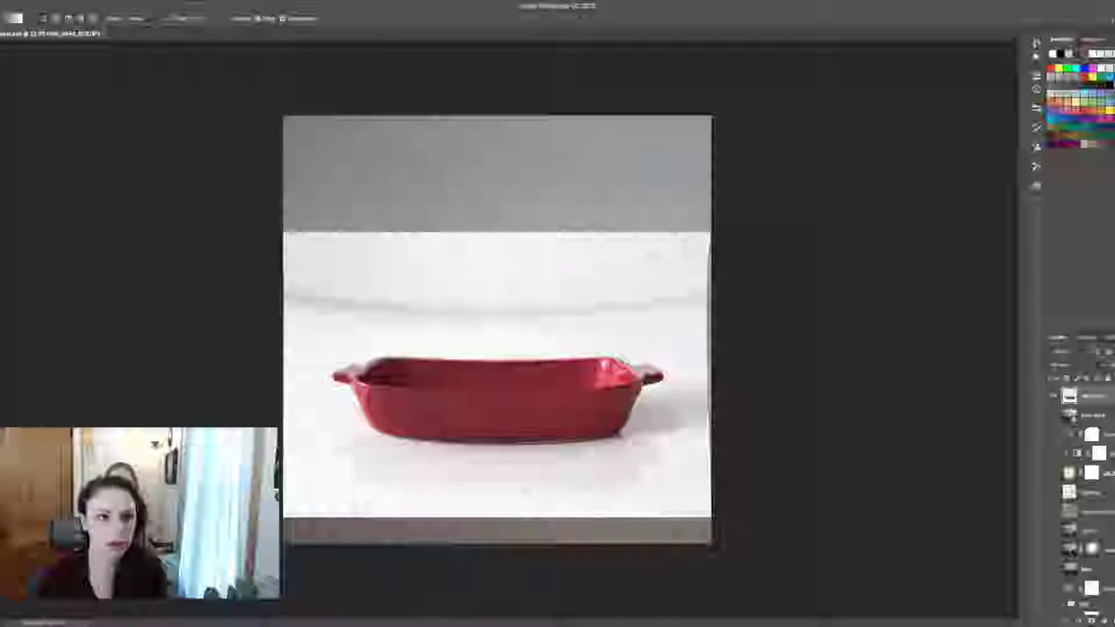
# - Open the dish layer in Liquify and push both handles upward into pointed boat ends
pyautogui.click(191, 2)
pyautogui.moveTo(232, 124)
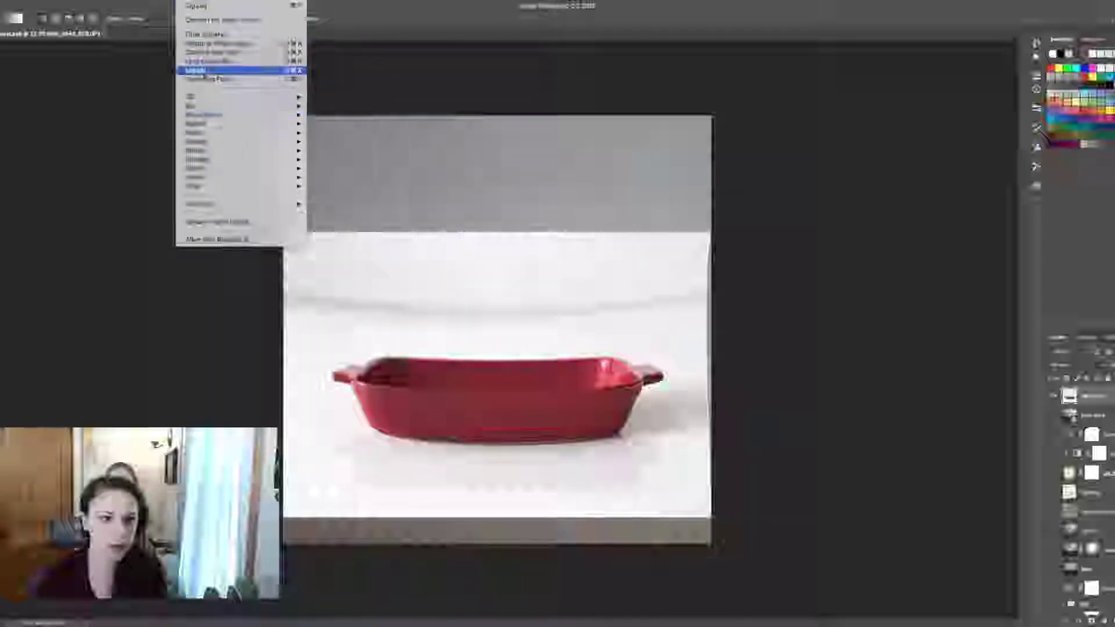
pyautogui.press('Escape')
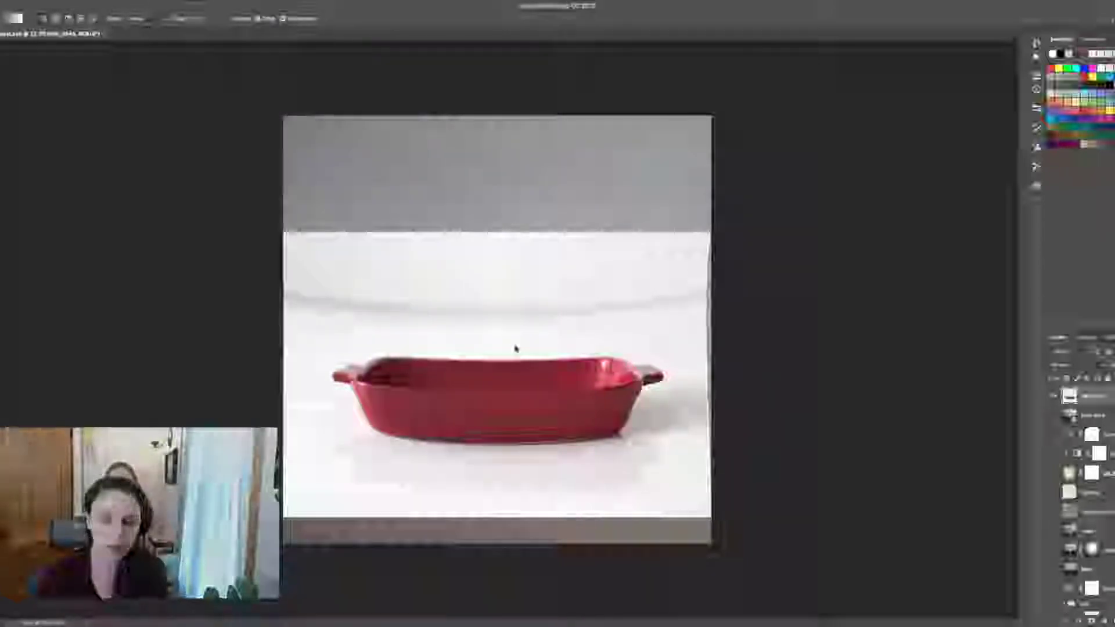
pyautogui.press('super+shift+x')
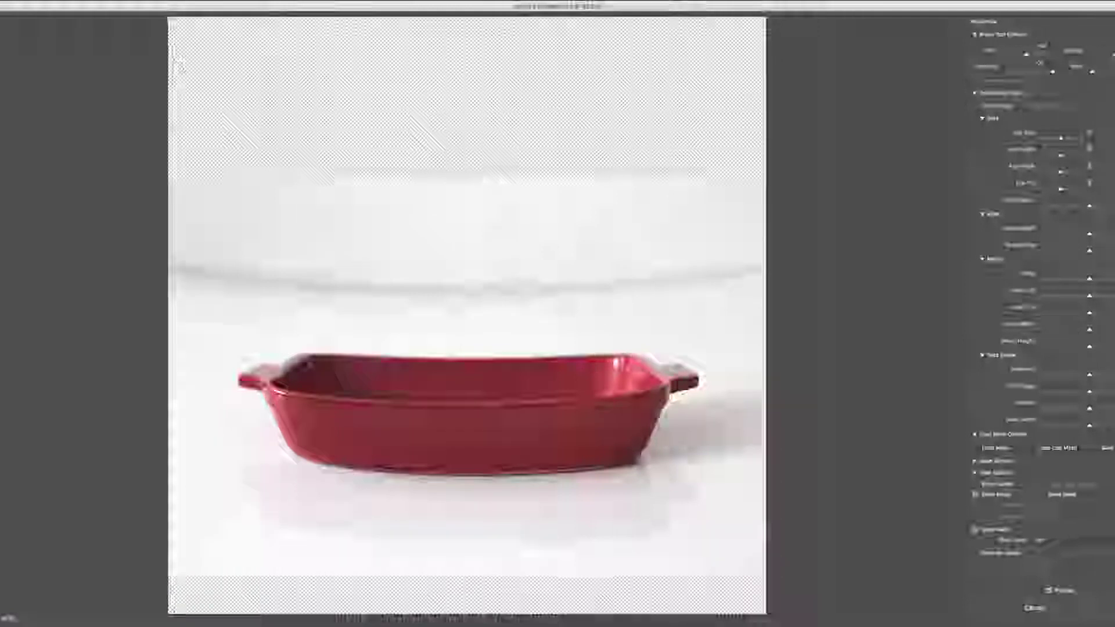
pyautogui.moveTo(252, 381); pyautogui.dragTo(249, 343)
pyautogui.moveTo(685, 380); pyautogui.dragTo(694, 347)
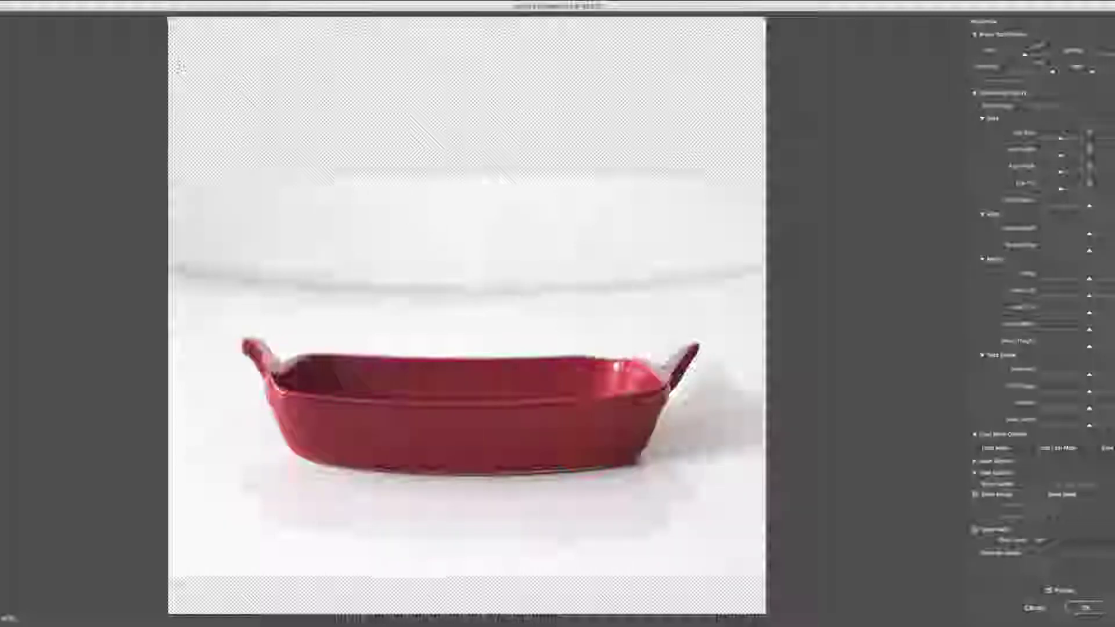
# - Reshape the dish's rim and push its lower corners inward to round the hull, then apply the Liquify changes
pyautogui.moveTo(639, 401)
pyautogui.mouseDown()
pyautogui.moveTo(650, 372)
pyautogui.moveTo(575, 357)
pyautogui.mouseUp()
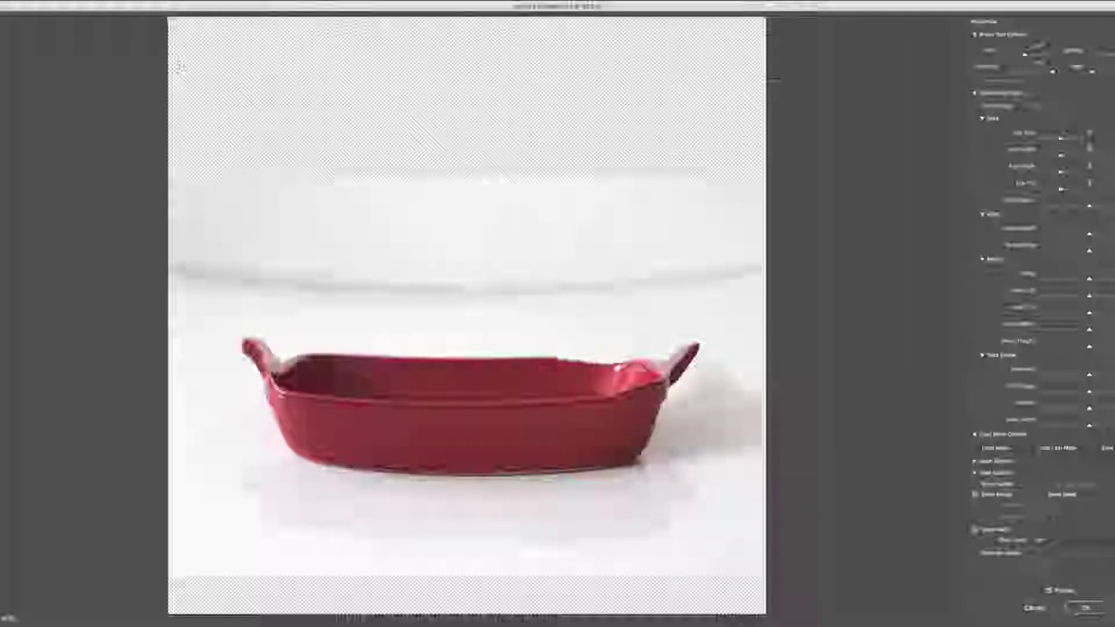
pyautogui.moveTo(668, 400); pyautogui.dragTo(656, 386)
pyautogui.moveTo(276, 413); pyautogui.dragTo(279, 383)
pyautogui.moveTo(290, 447)
pyautogui.mouseDown()
pyautogui.moveTo(293, 366)
pyautogui.moveTo(453, 358)
pyautogui.mouseUp()
pyautogui.moveTo(372, 473); pyautogui.dragTo(335, 473)
pyautogui.moveTo(302, 407); pyautogui.dragTo(258, 351)
pyautogui.moveTo(337, 472); pyautogui.dragTo(310, 444)
pyautogui.moveTo(654, 456)
pyautogui.mouseDown()
pyautogui.moveTo(636, 444)
pyautogui.moveTo(627, 456)
pyautogui.mouseUp()
pyautogui.moveTo(523, 362)
pyautogui.mouseDown()
pyautogui.moveTo(622, 362)
pyautogui.moveTo(448, 359)
pyautogui.mouseUp()
pyautogui.moveTo(360, 364); pyautogui.dragTo(482, 361)
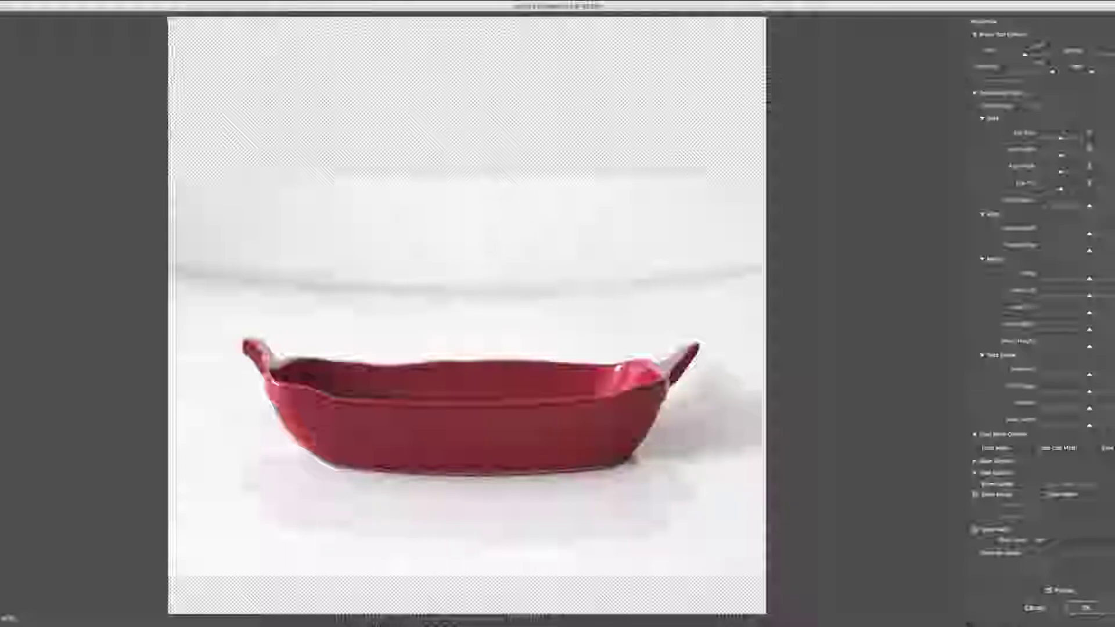
pyautogui.click(1085, 607)
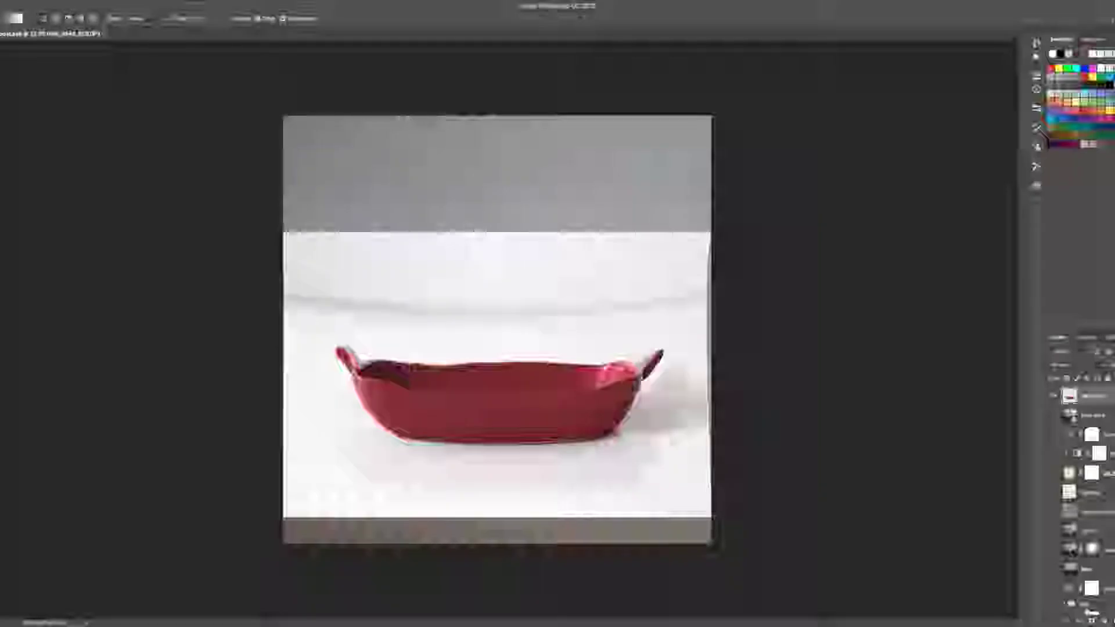
# - Toggle the warped dish layer's visibility to compare it with the finished boat layer underneath
pyautogui.click(1051, 402)
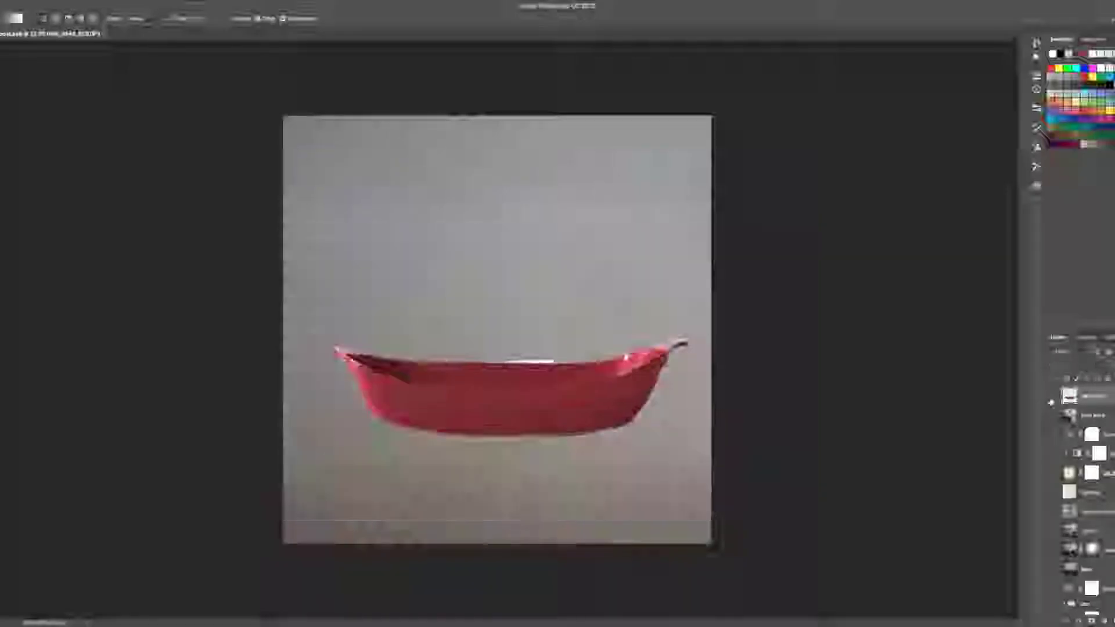
pyautogui.click(1051, 402)
pyautogui.click(1051, 402)
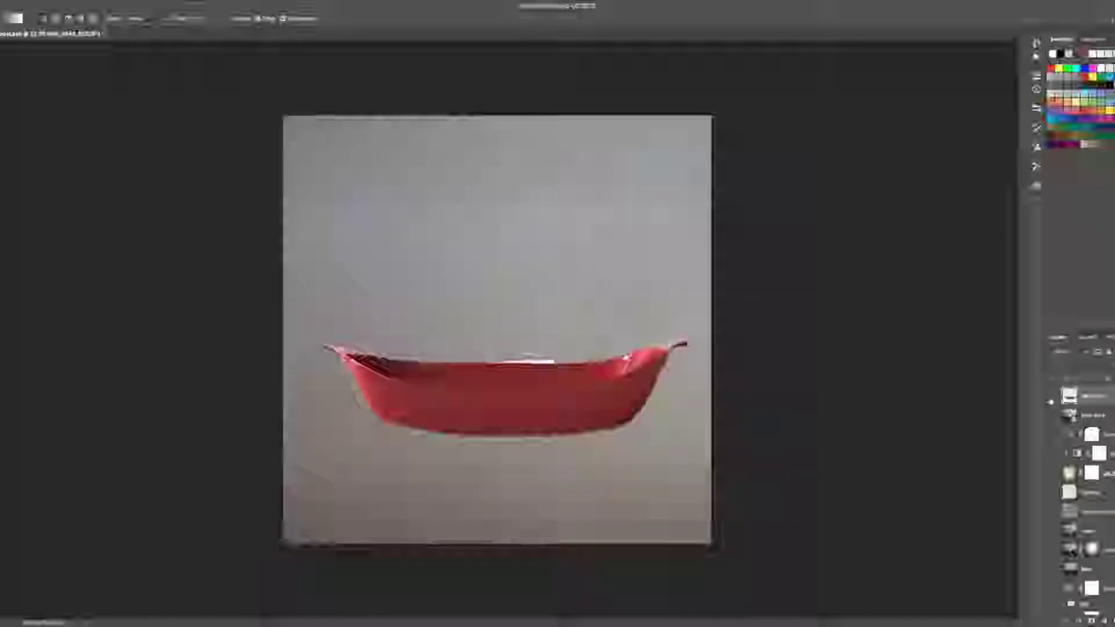
pyautogui.click(1051, 401)
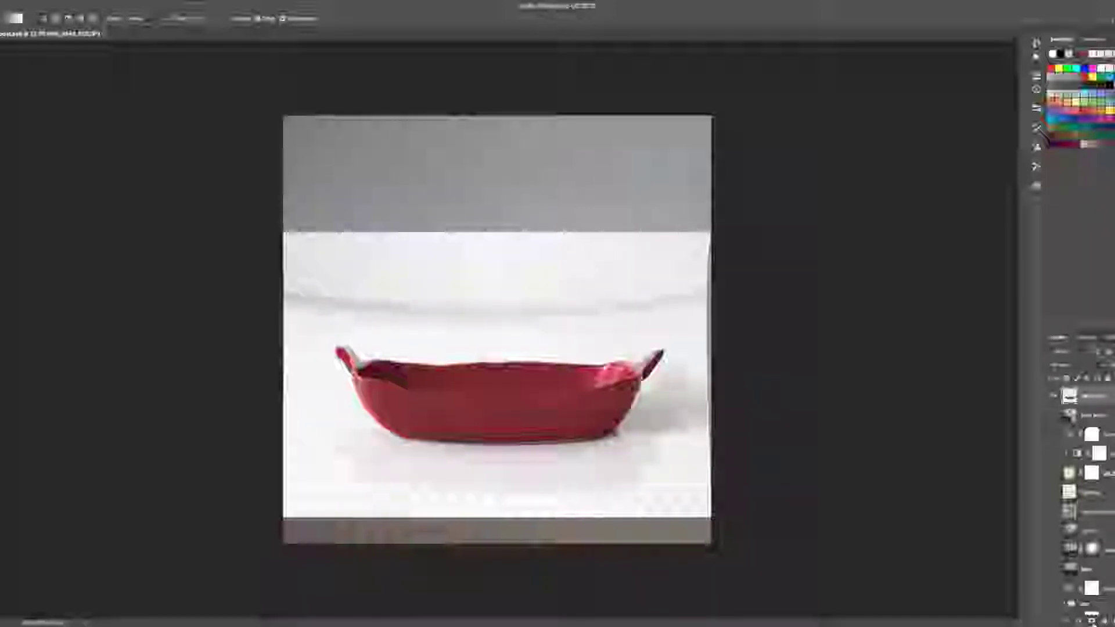
# - Add a layer mask to the warped dish layer and paint out its outer surroundings with a large soft brush
pyautogui.click(1091, 617)
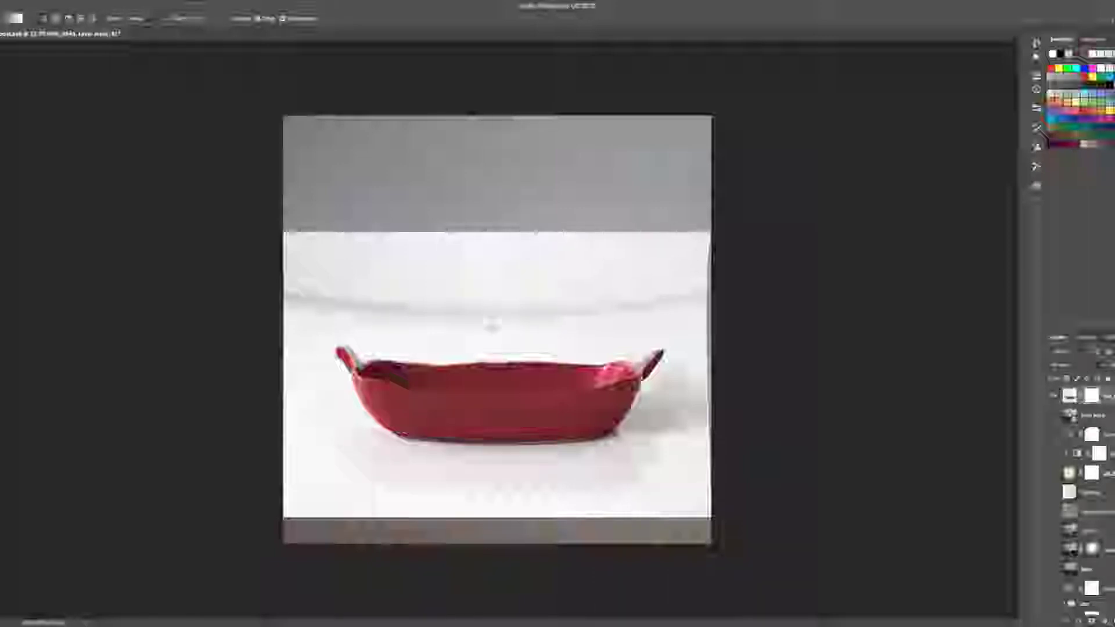
pyautogui.press('b')
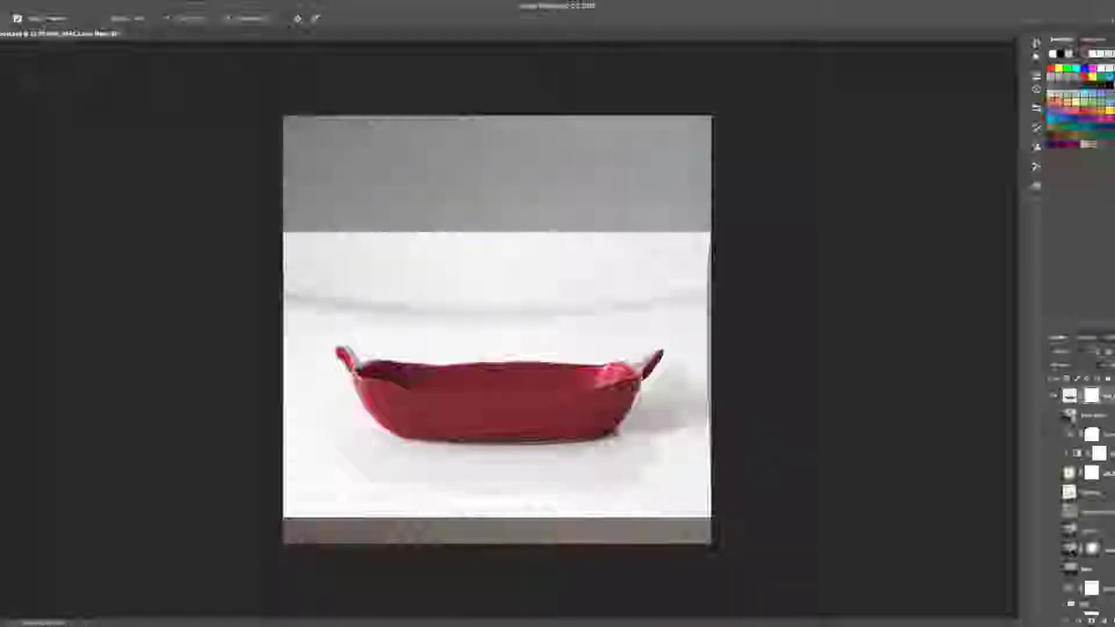
pyautogui.moveTo(395, 235)
pyautogui.mouseDown()
pyautogui.moveTo(249, 271)
pyautogui.moveTo(406, 248)
pyautogui.moveTo(528, 263)
pyautogui.moveTo(641, 258)
pyautogui.moveTo(684, 239)
pyautogui.moveTo(731, 310)
pyautogui.moveTo(350, 310)
pyautogui.moveTo(511, 304)
pyautogui.moveTo(364, 293)
pyautogui.moveTo(273, 321)
pyautogui.moveTo(302, 456)
pyautogui.moveTo(466, 513)
pyautogui.moveTo(273, 486)
pyautogui.moveTo(272, 441)
pyautogui.moveTo(620, 504)
pyautogui.moveTo(709, 498)
pyautogui.mouseUp()
pyautogui.moveTo(705, 446)
pyautogui.mouseDown()
pyautogui.moveTo(656, 435)
pyautogui.moveTo(727, 434)
pyautogui.moveTo(692, 304)
pyautogui.moveTo(637, 279)
pyautogui.moveTo(659, 293)
pyautogui.moveTo(645, 296)
pyautogui.mouseUp()
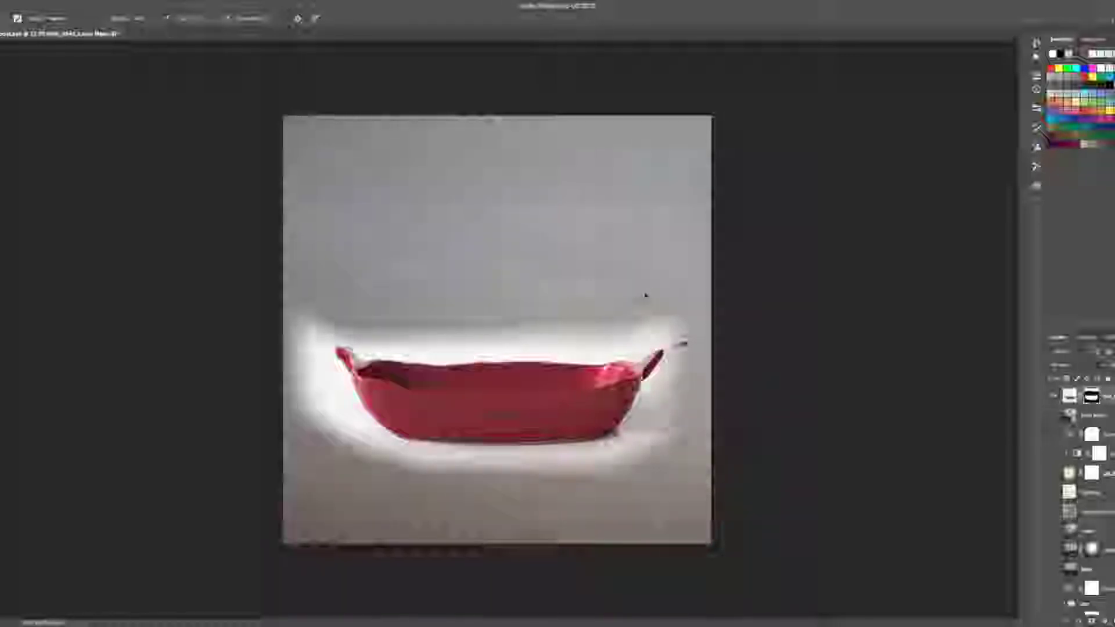
# - Give the mask brush a smaller size and a harder edge for masking close to the dish's rim
pyautogui.click(44, 18)
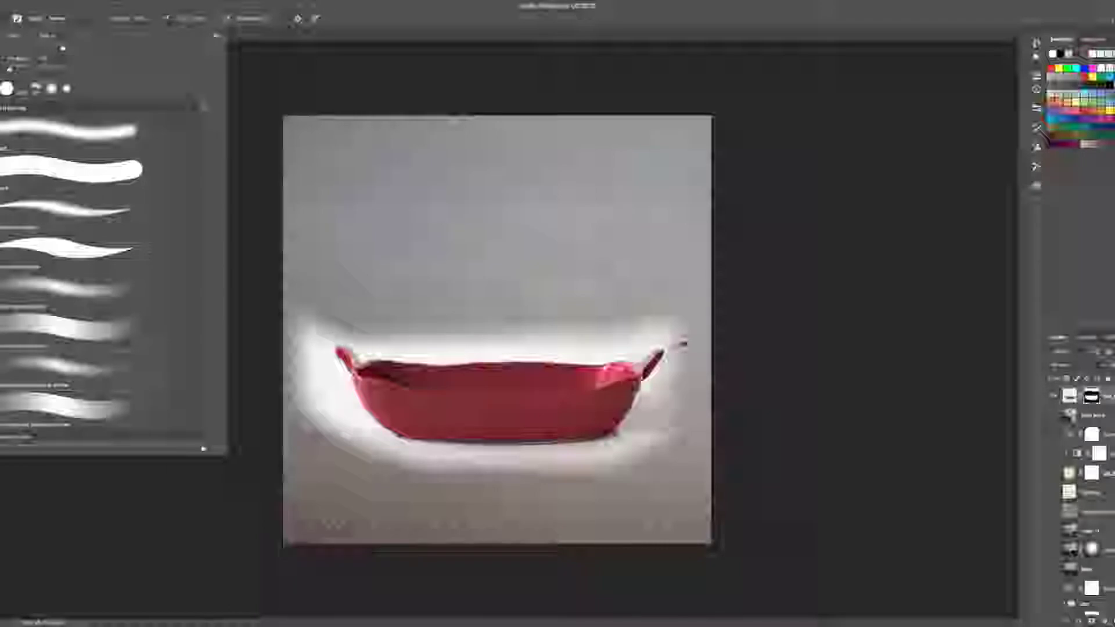
pyautogui.press('Escape')
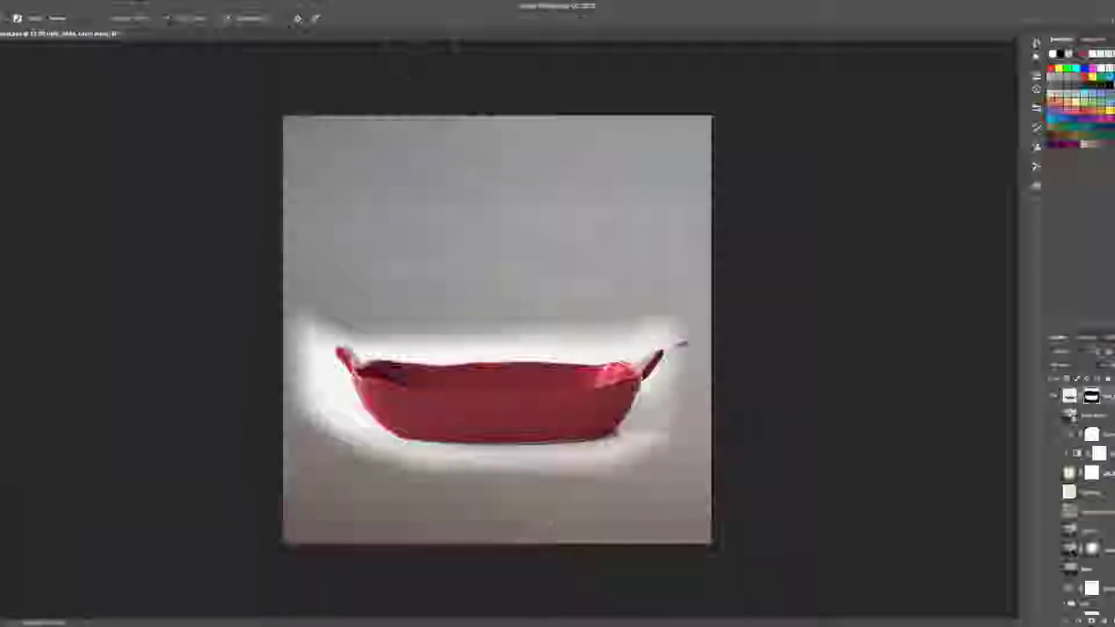
pyautogui.hotkey('ctrl', '+')
pyautogui.hotkey('ctrl', '+')
pyautogui.hotkey('ctrl', '+')
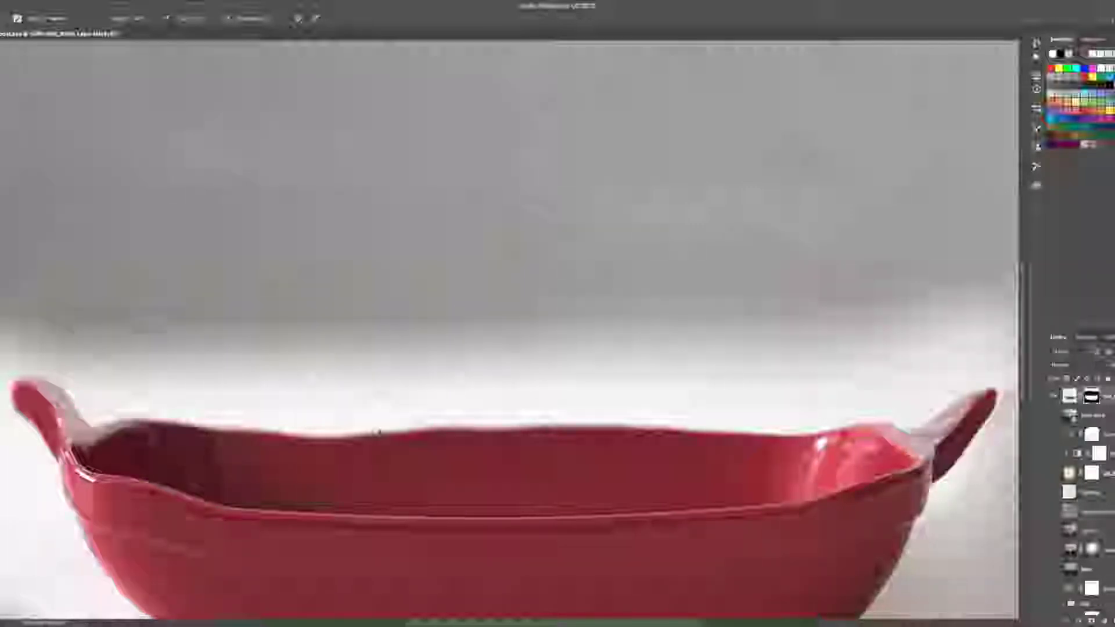
pyautogui.moveTo(353, 408)
pyautogui.mouseDown()
pyautogui.moveTo(378, 412)
pyautogui.moveTo(306, 406)
pyautogui.moveTo(318, 411)
pyautogui.mouseUp()
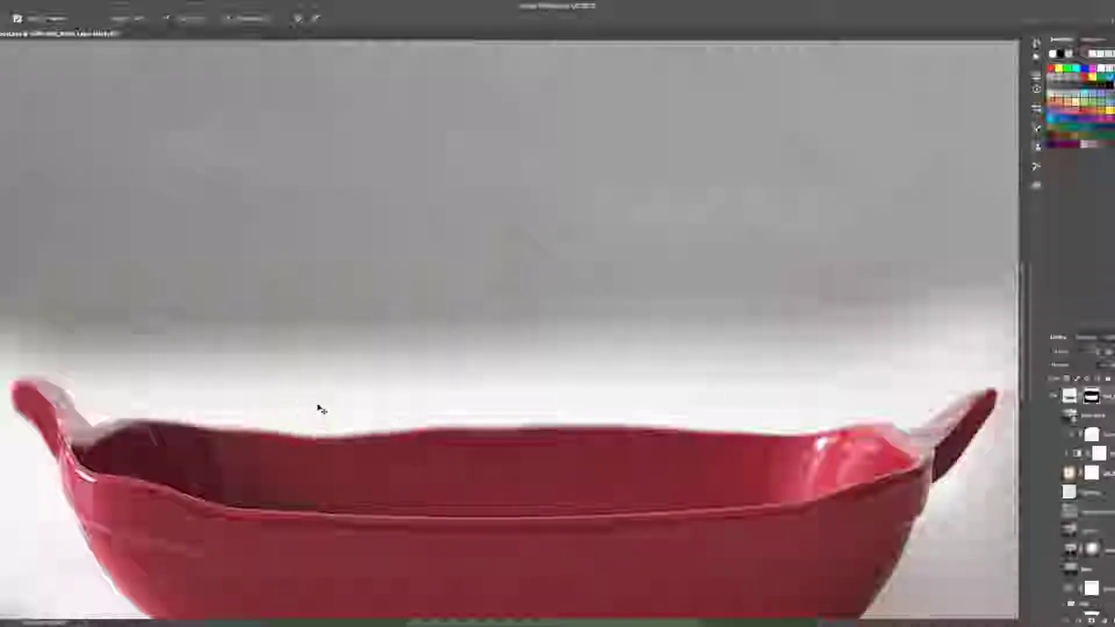
pyautogui.click(42, 18)
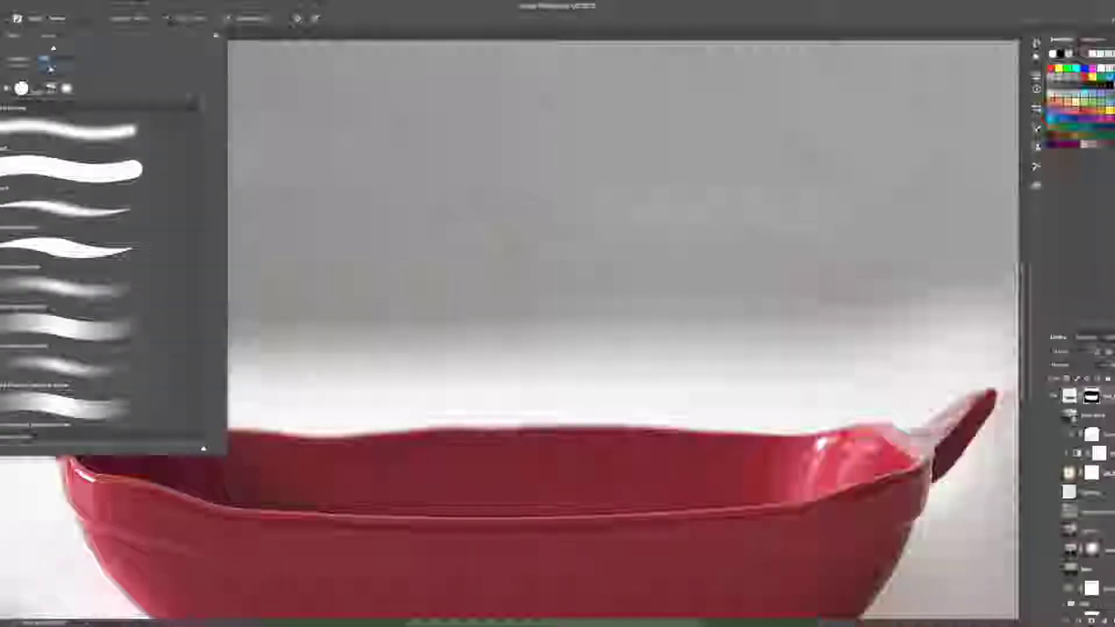
pyautogui.click(366, 50)
# - Mask out a strip of white background just above the dish's back rim, following its edge
pyautogui.scroll(5, 377, 368)
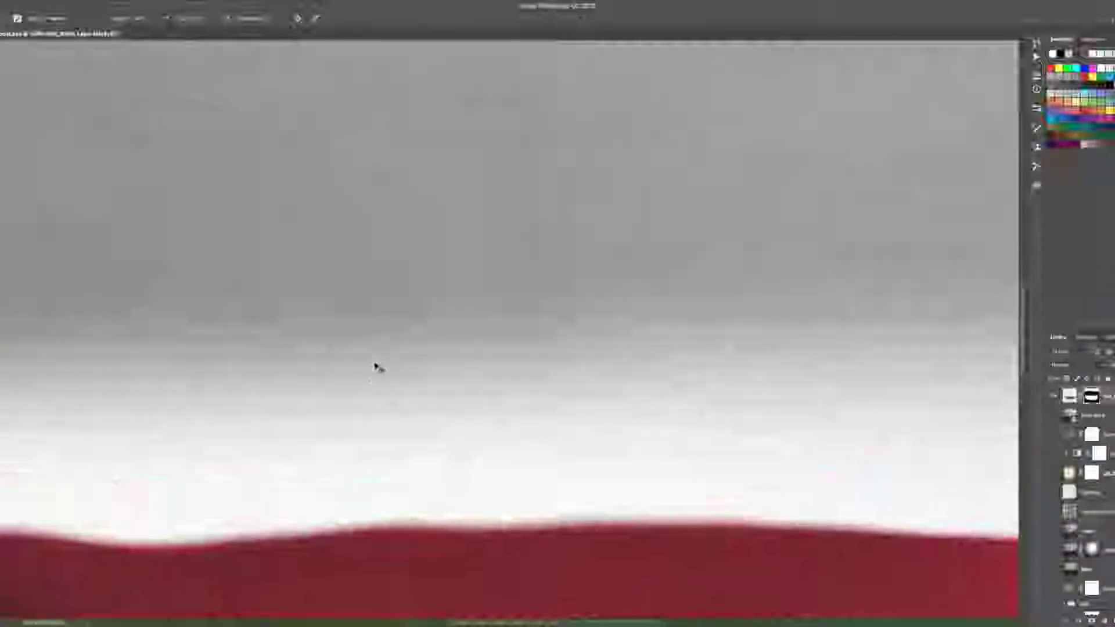
pyautogui.scroll(1, 436, 217)
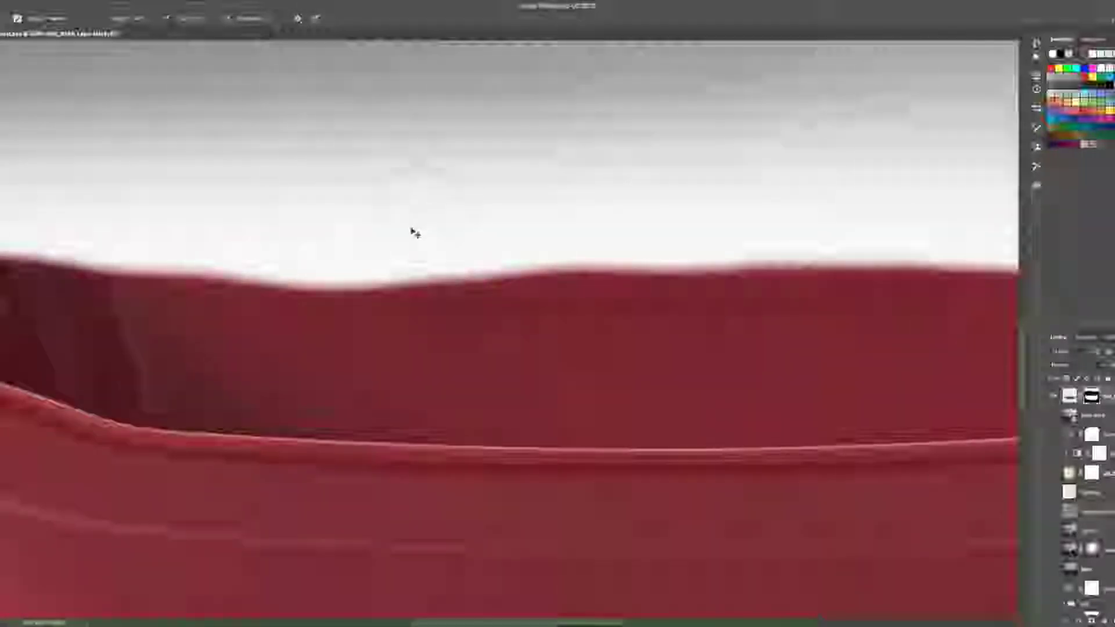
pyautogui.moveTo(413, 231)
pyautogui.mouseDown()
pyautogui.moveTo(462, 228)
pyautogui.moveTo(376, 236)
pyautogui.mouseUp()
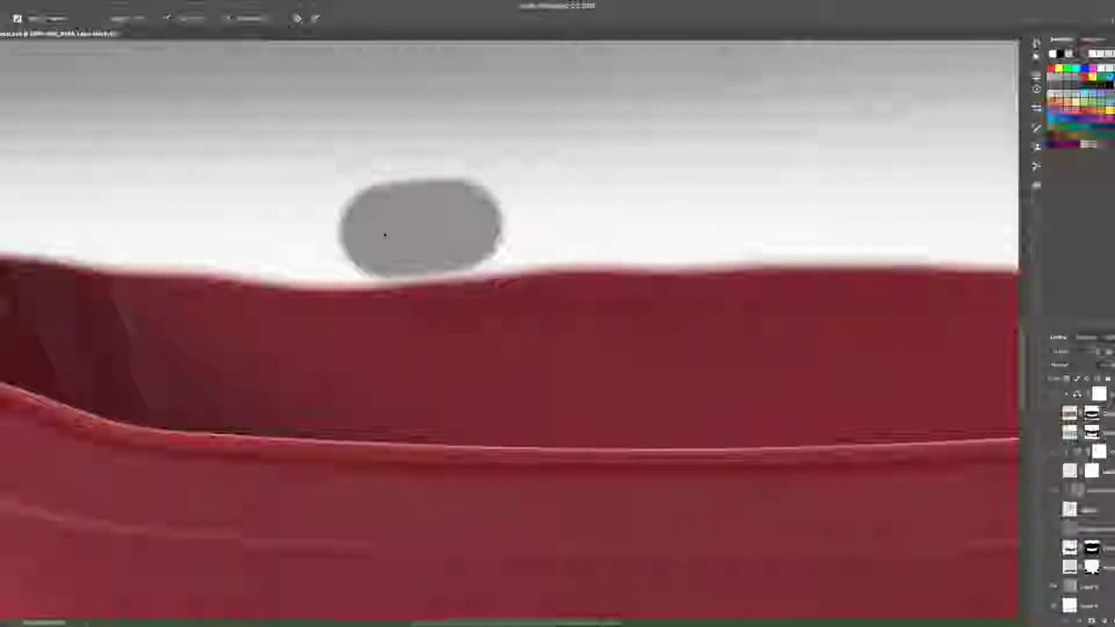
pyautogui.moveTo(382, 232)
pyautogui.mouseDown()
pyautogui.moveTo(281, 231)
pyautogui.moveTo(393, 232)
pyautogui.moveTo(170, 219)
pyautogui.mouseUp()
pyautogui.moveTo(468, 209)
pyautogui.mouseDown()
pyautogui.moveTo(496, 216)
pyautogui.moveTo(466, 224)
pyautogui.mouseUp()
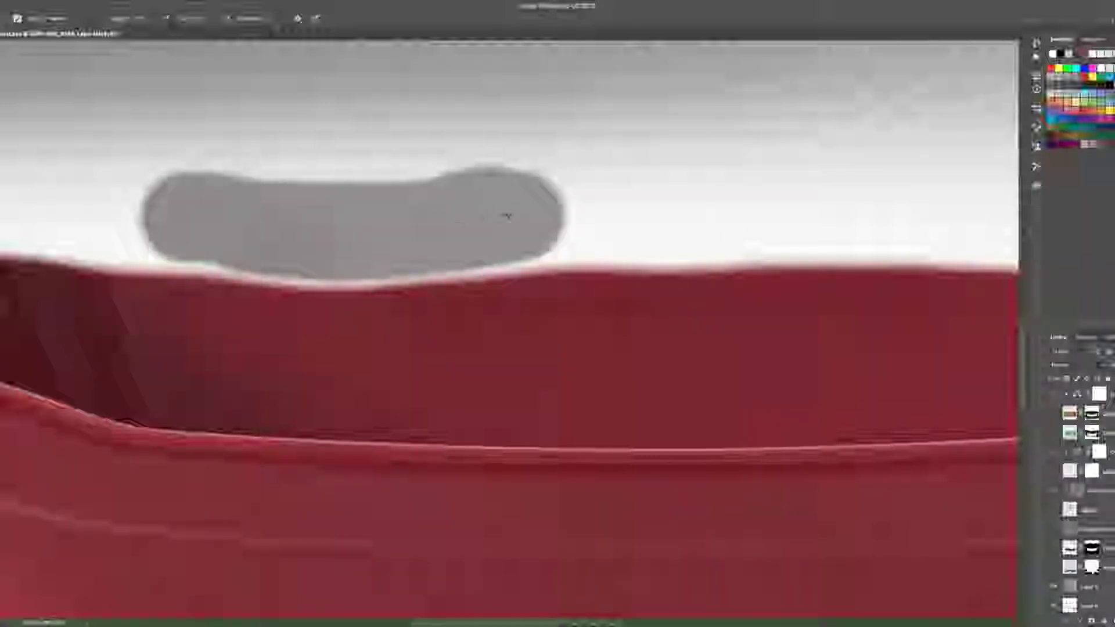
# - Mask out the white background beneath the dish's lower-left edge with the hard brush
pyautogui.moveTo(489, 225); pyautogui.dragTo(844, 19)
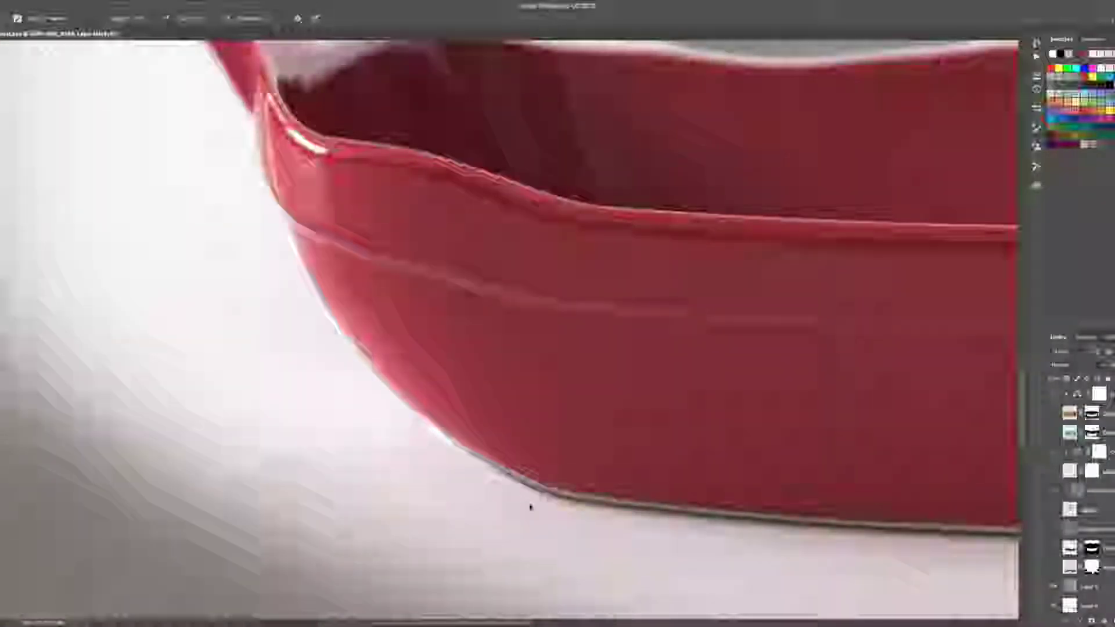
pyautogui.moveTo(577, 543)
pyautogui.mouseDown()
pyautogui.moveTo(589, 553)
pyautogui.moveTo(511, 540)
pyautogui.moveTo(725, 566)
pyautogui.mouseUp()
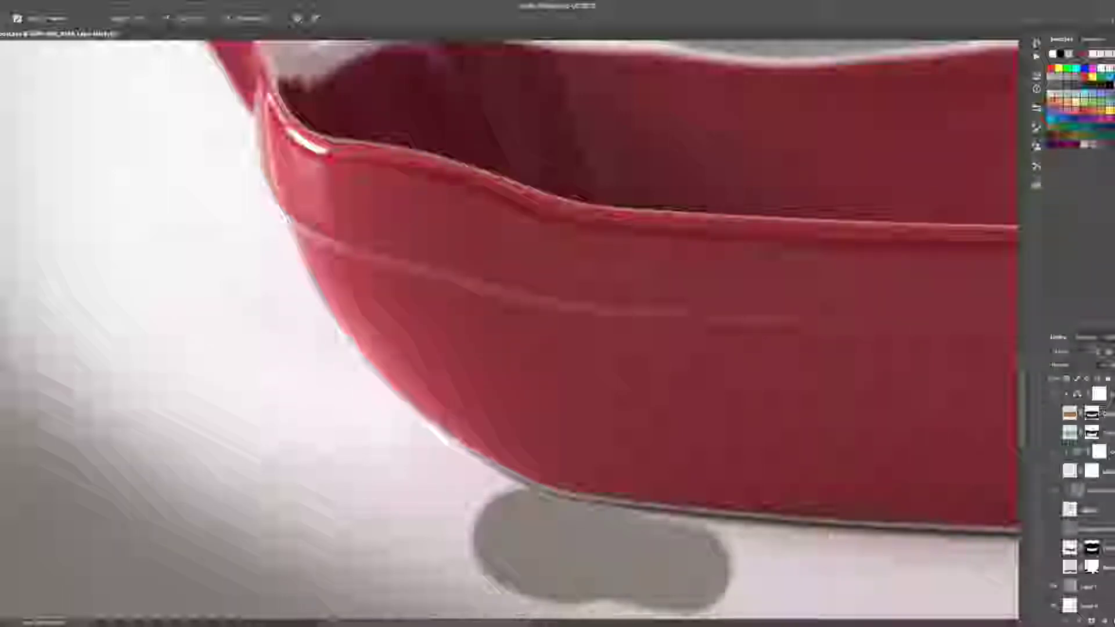
pyautogui.scroll(-5, 509, 328)
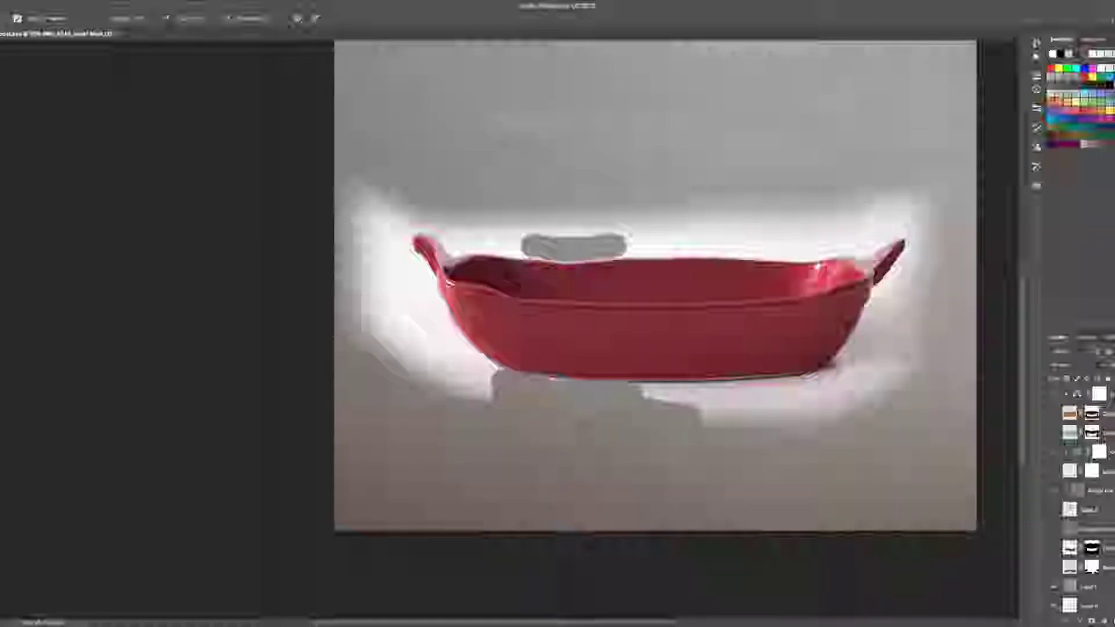
pyautogui.hotkey('ctrl', 'g')
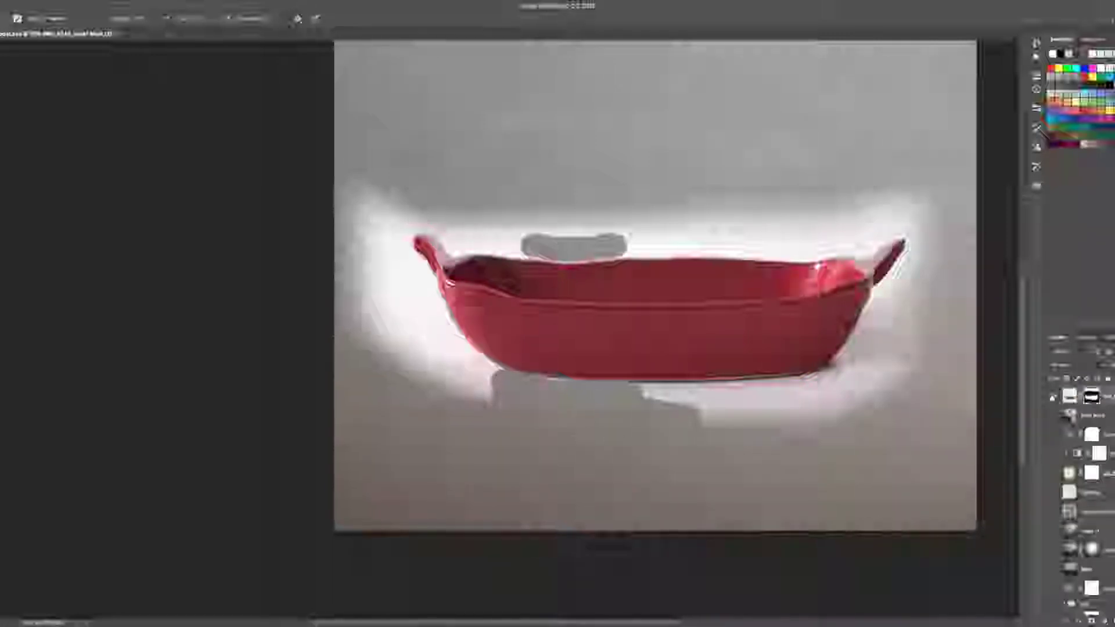
# - Hide the practice dish layer and show the finished boat layer together with the seated woman's layer
pyautogui.click(1056, 572)
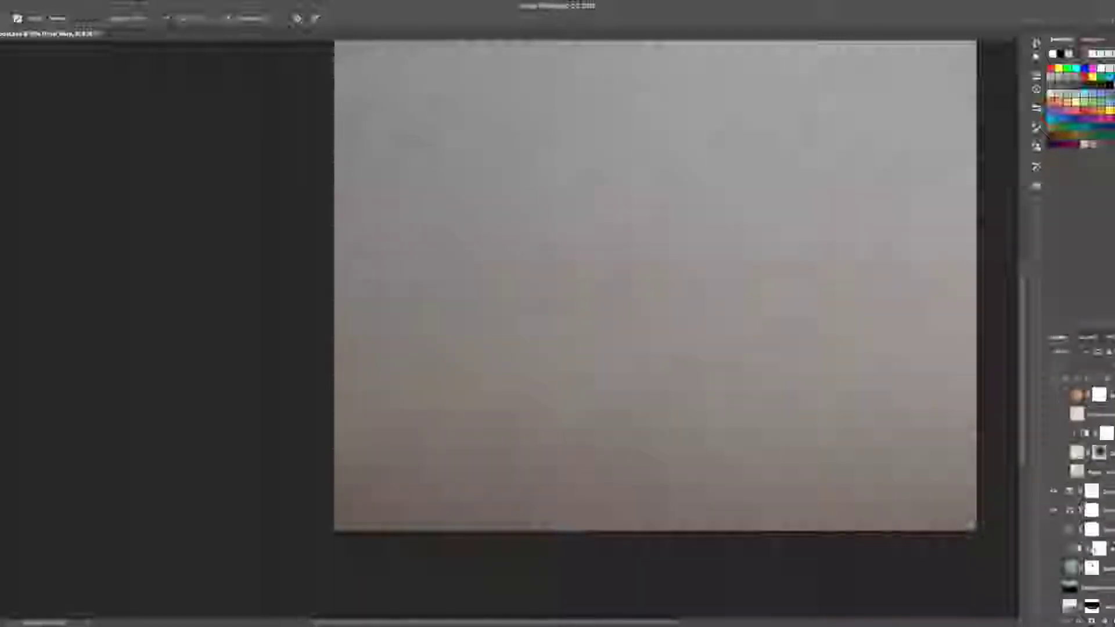
pyautogui.click(1054, 547)
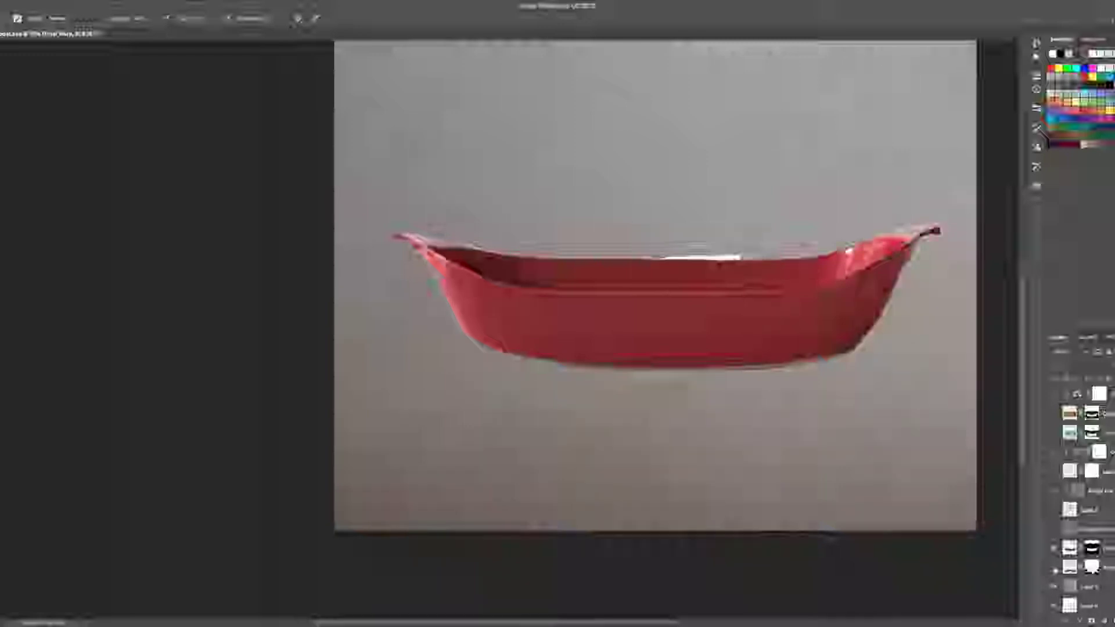
pyautogui.click(1055, 569)
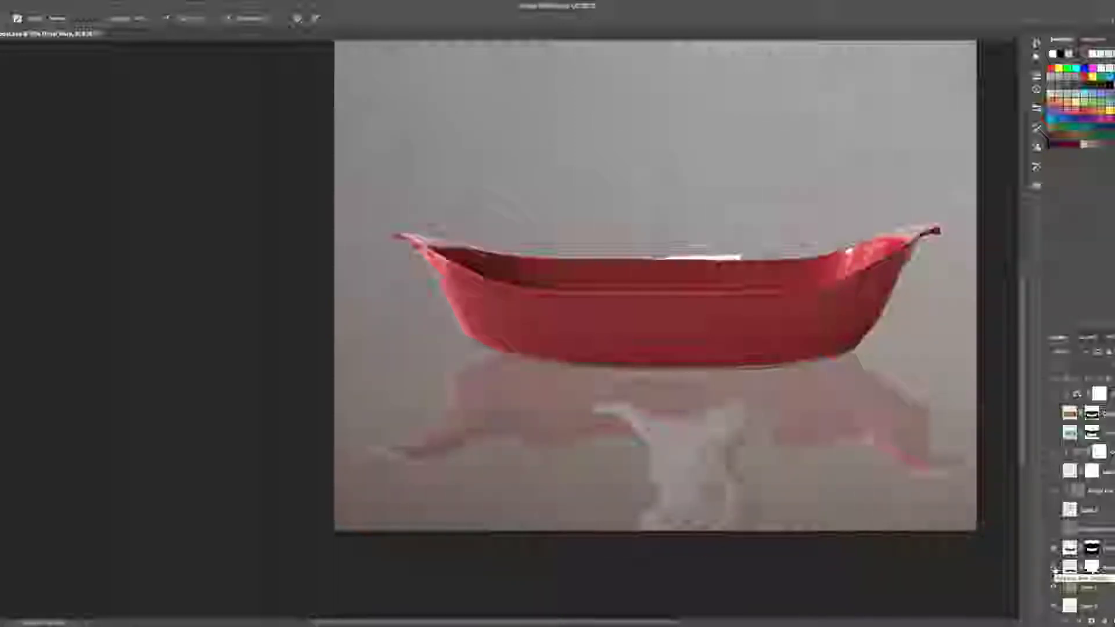
pyautogui.click(1055, 568)
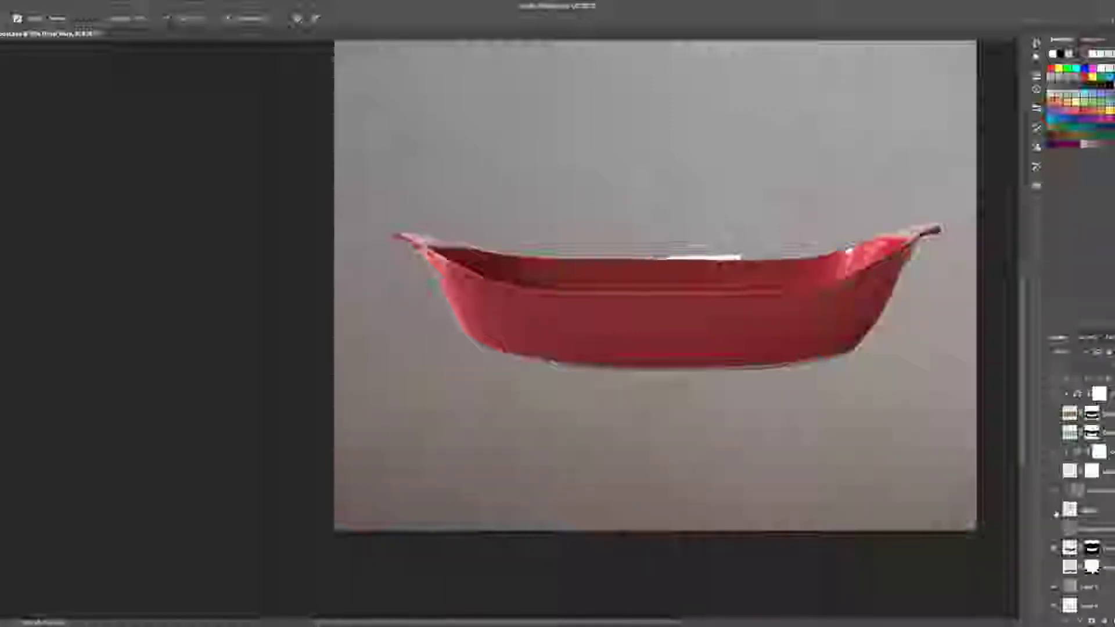
pyautogui.click(1053, 491)
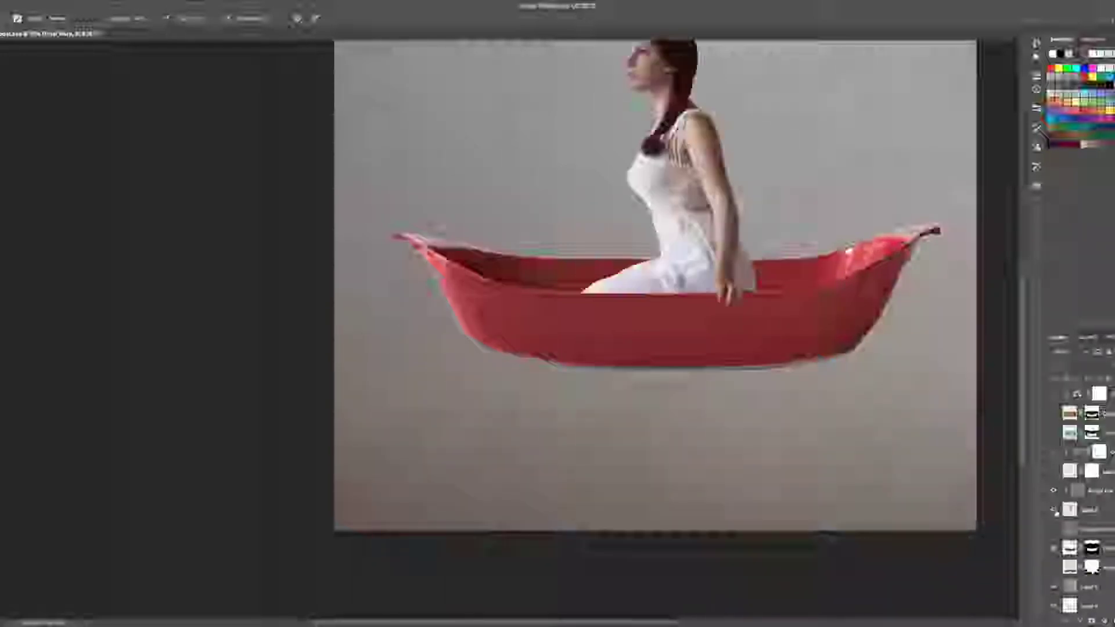
pyautogui.scroll(3, 842, 448)
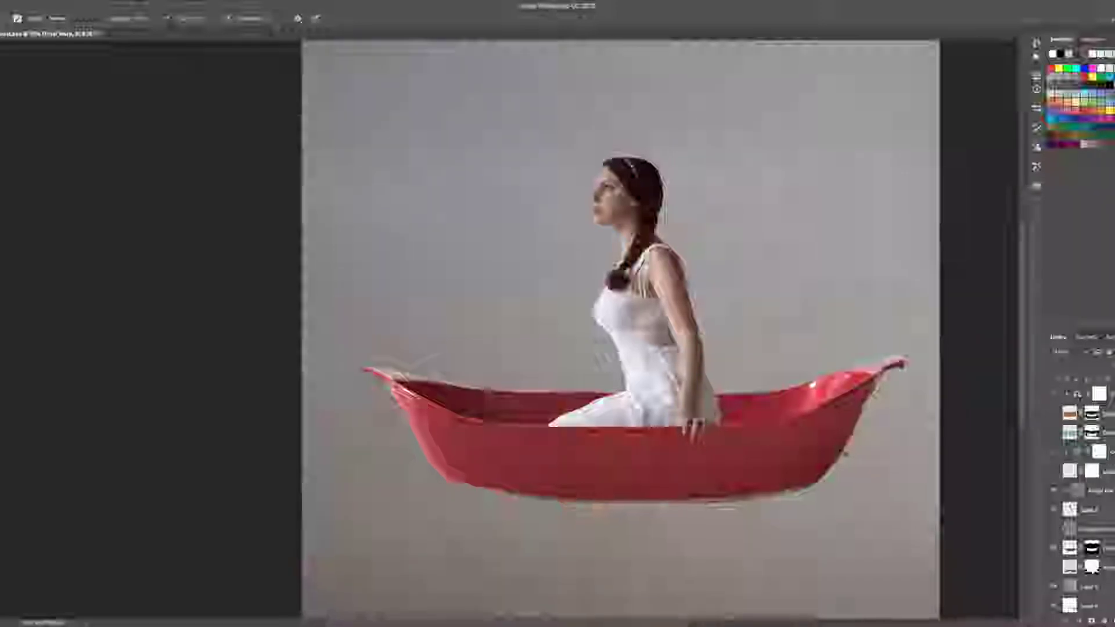
pyautogui.hotkey('ctrl', '0')
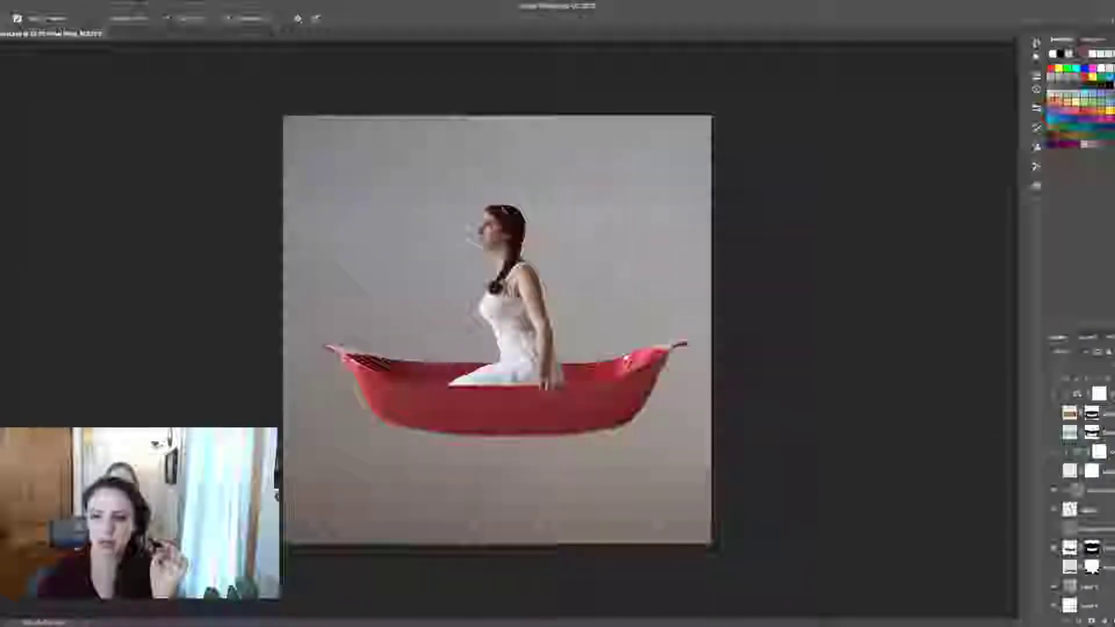
# - Select the woman's layer and hide the reflection and all background layers, leaving only the woman and boat on transparency
pyautogui.click(1108, 513)
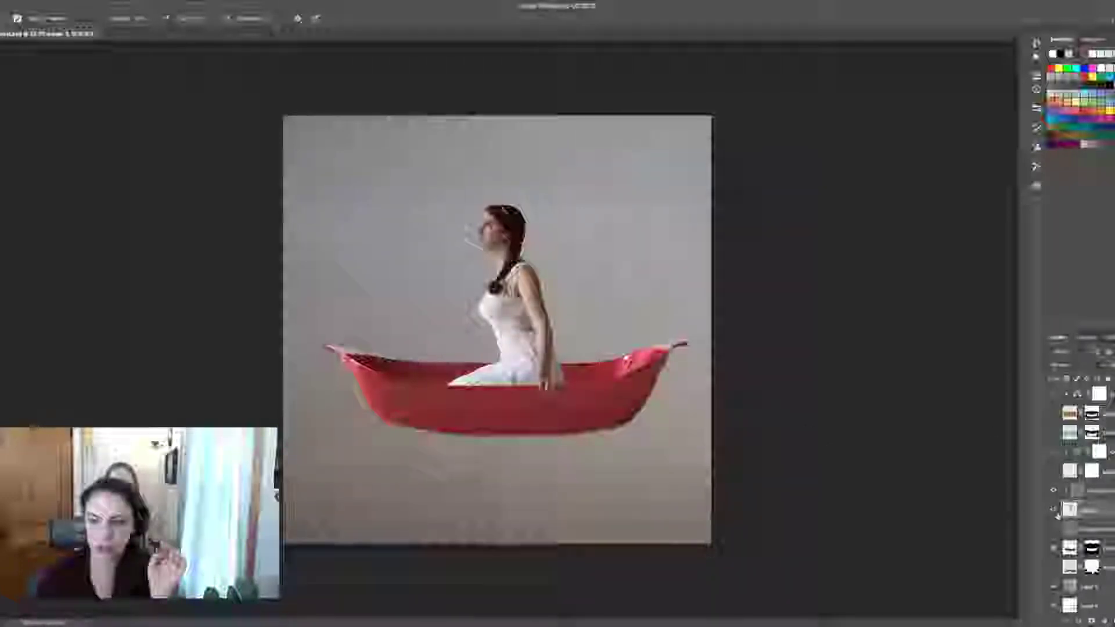
pyautogui.click(1054, 549)
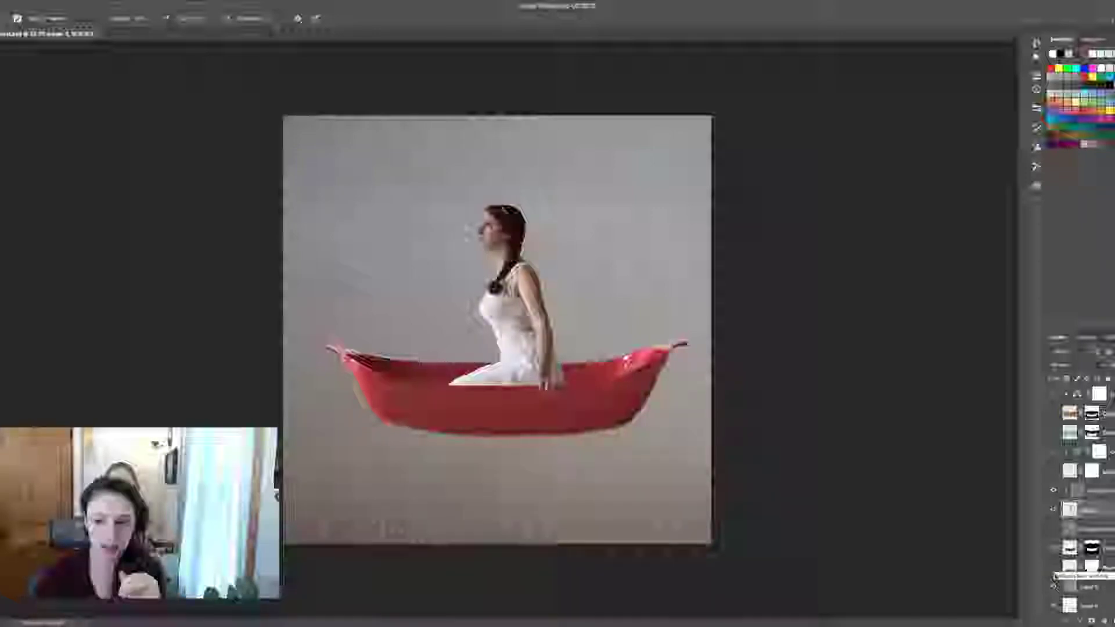
pyautogui.click(1054, 568)
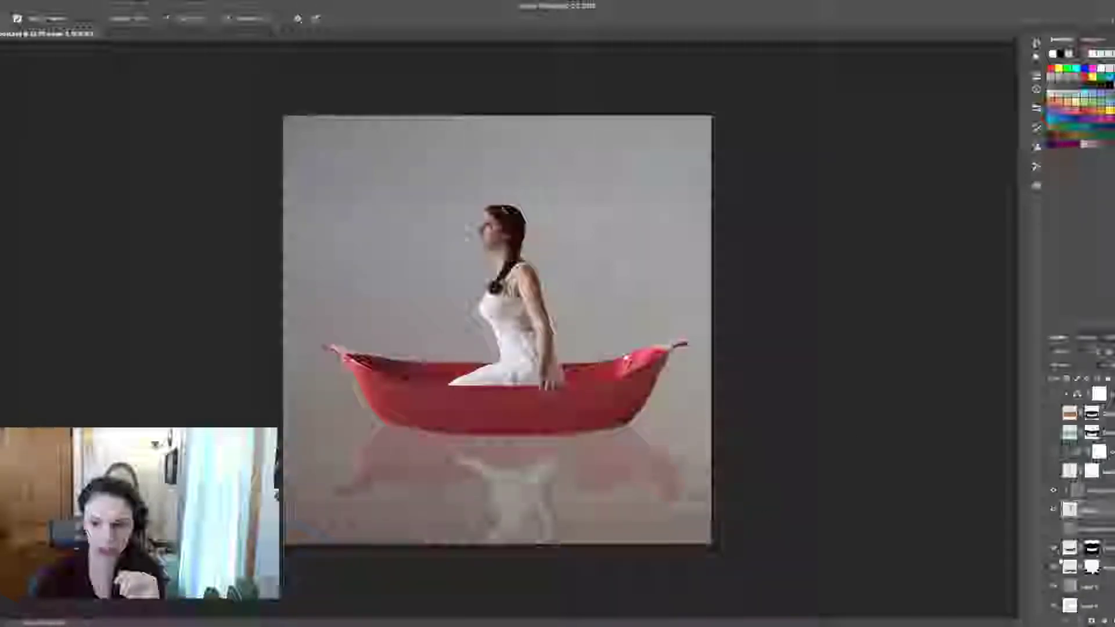
pyautogui.click(1055, 567)
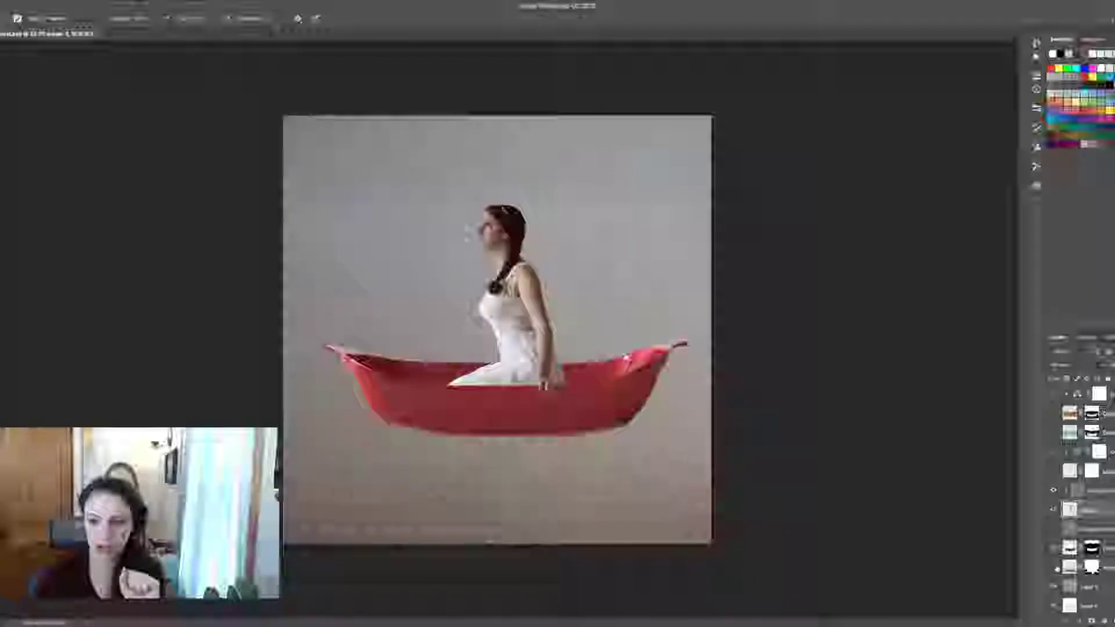
pyautogui.click(1054, 586)
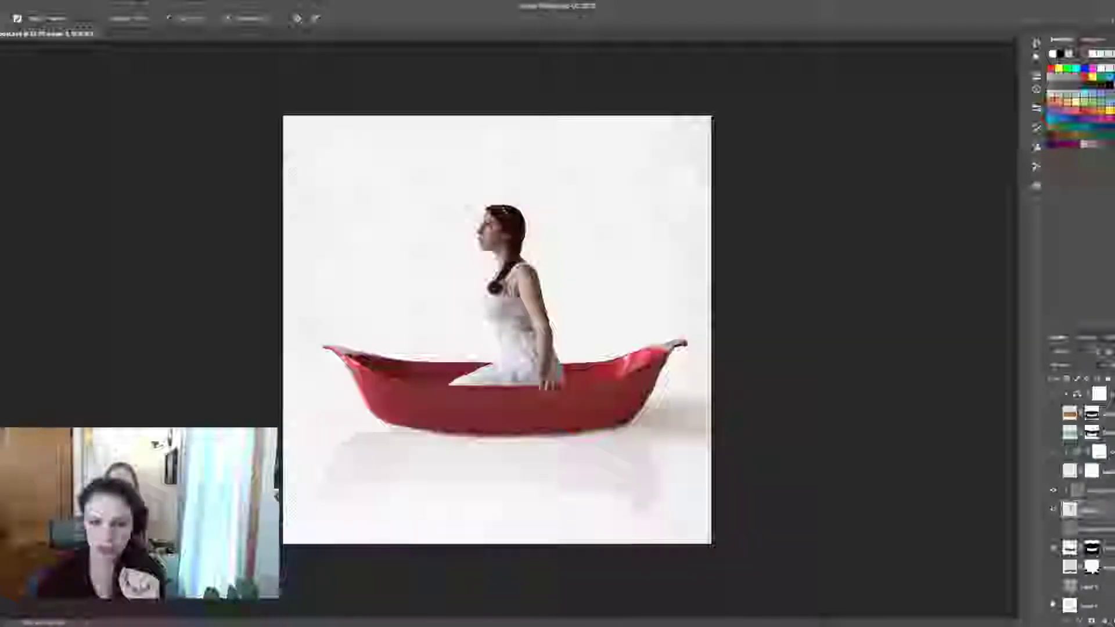
pyautogui.click(1053, 605)
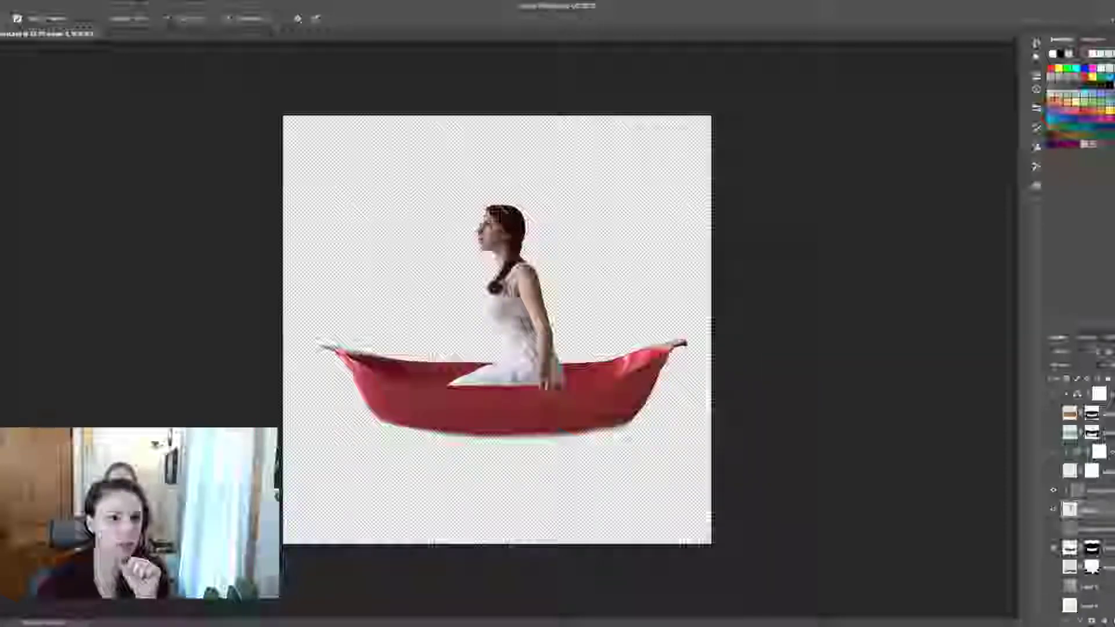
# - Copy the visible woman and boat with Copy Merged and paste them as a single new layer
pyautogui.click(65, 1)
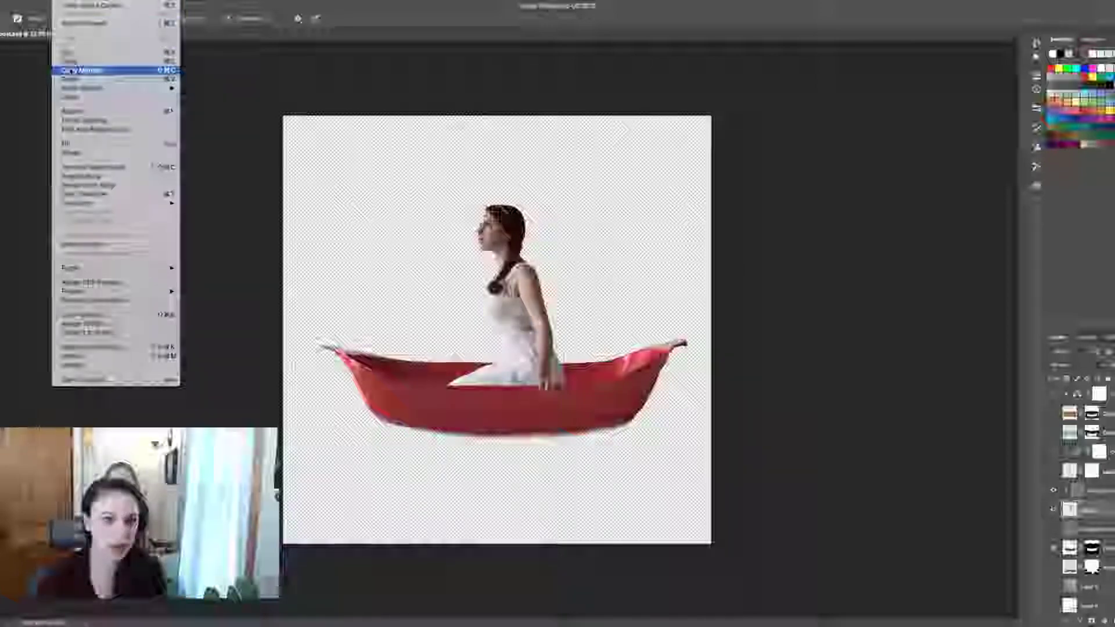
pyautogui.click(70, 70)
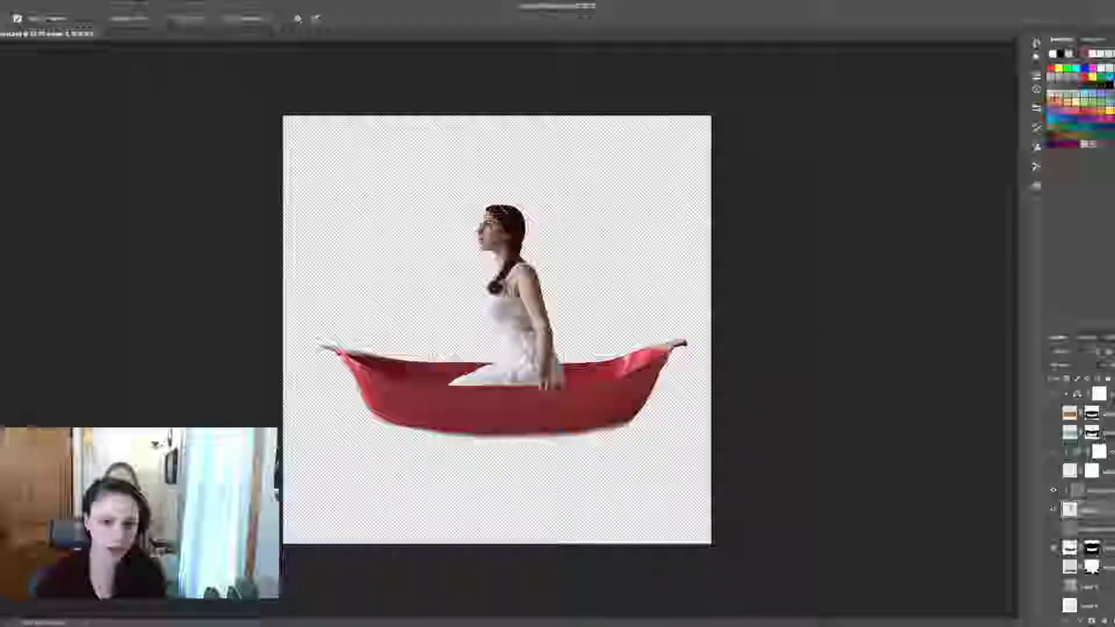
pyautogui.hotkey('ctrl', 'v')
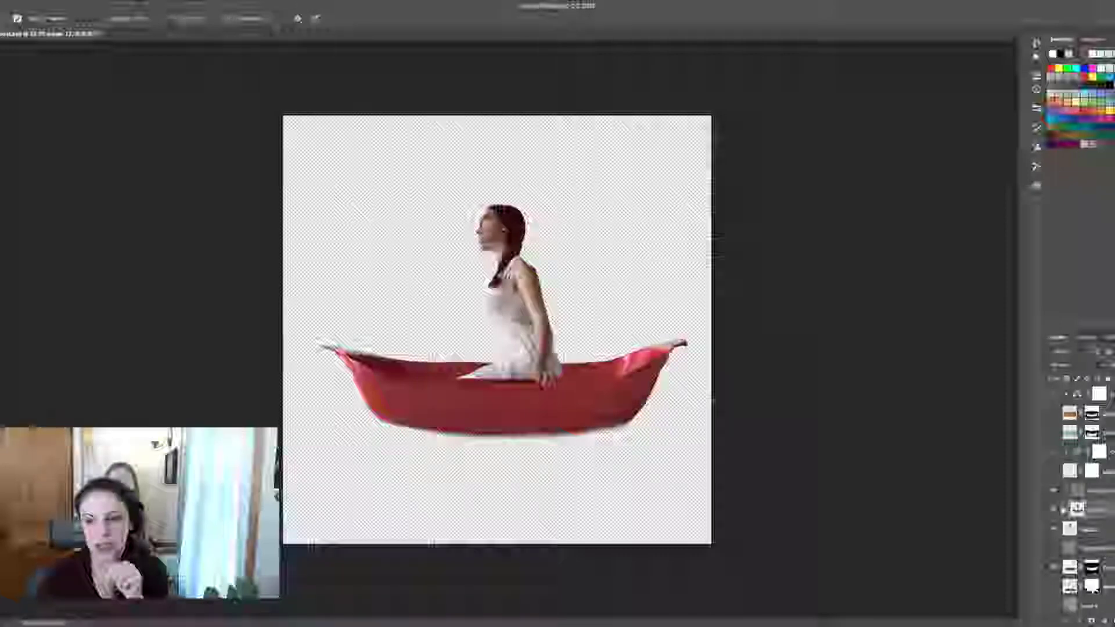
# - Place the pasted layer above the woman's clipped adjustment layer and release it from the clipping mask
pyautogui.click(1091, 492)
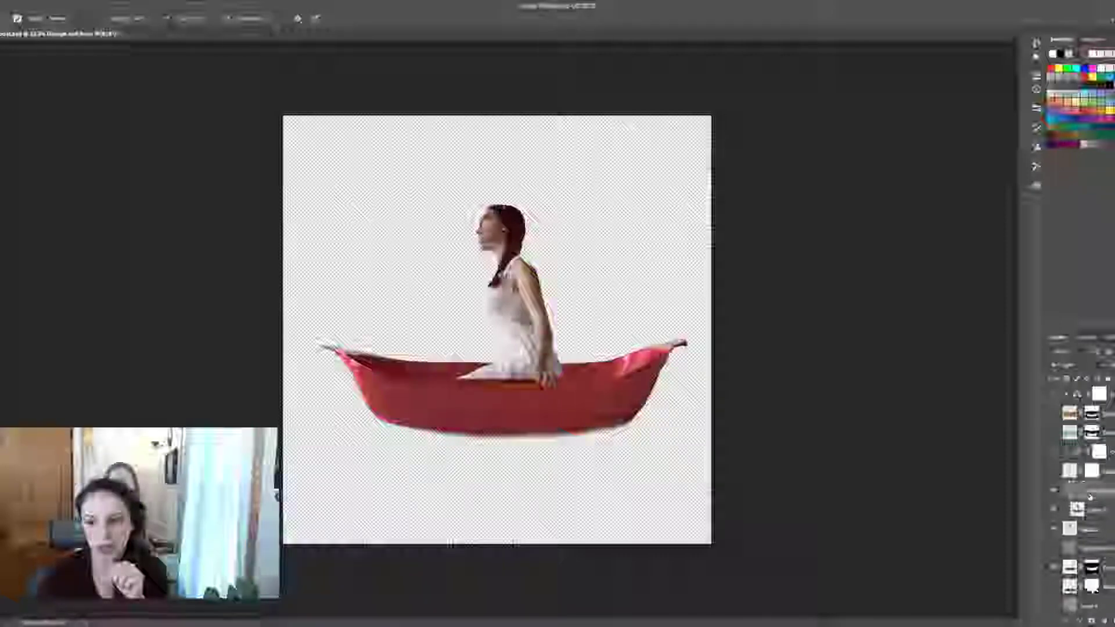
pyautogui.click(1090, 510)
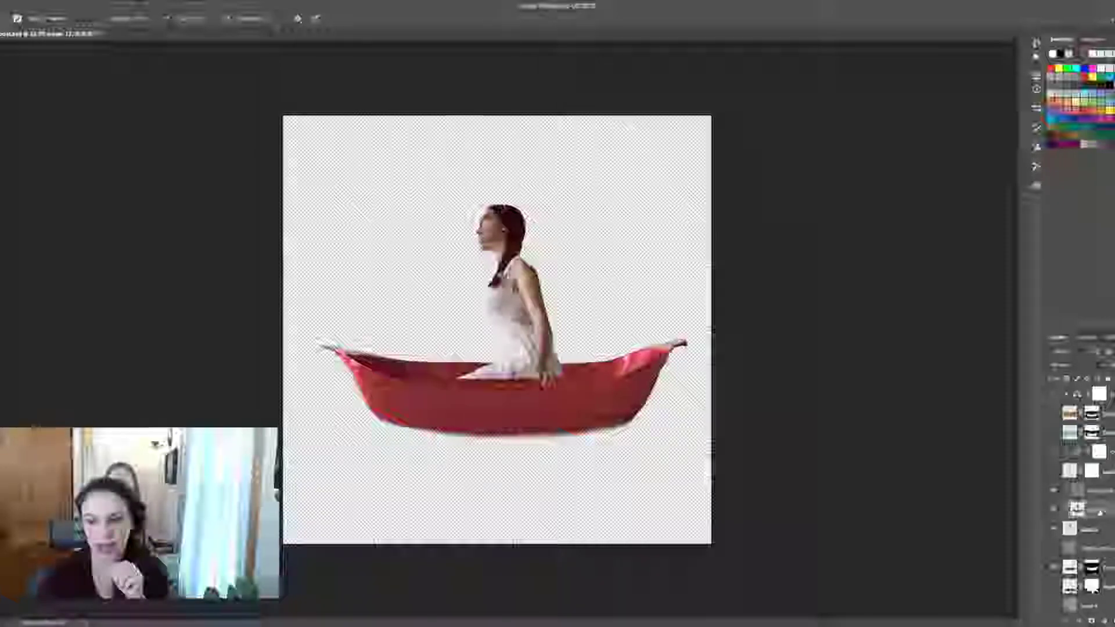
pyautogui.click(1108, 490)
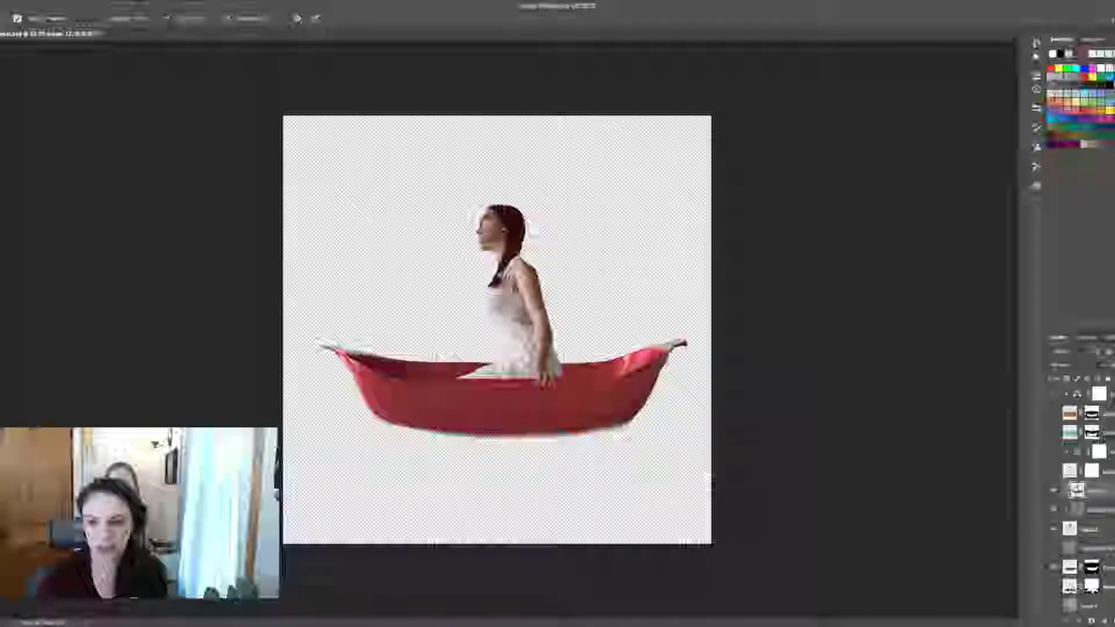
pyautogui.rightClick(1100, 492)
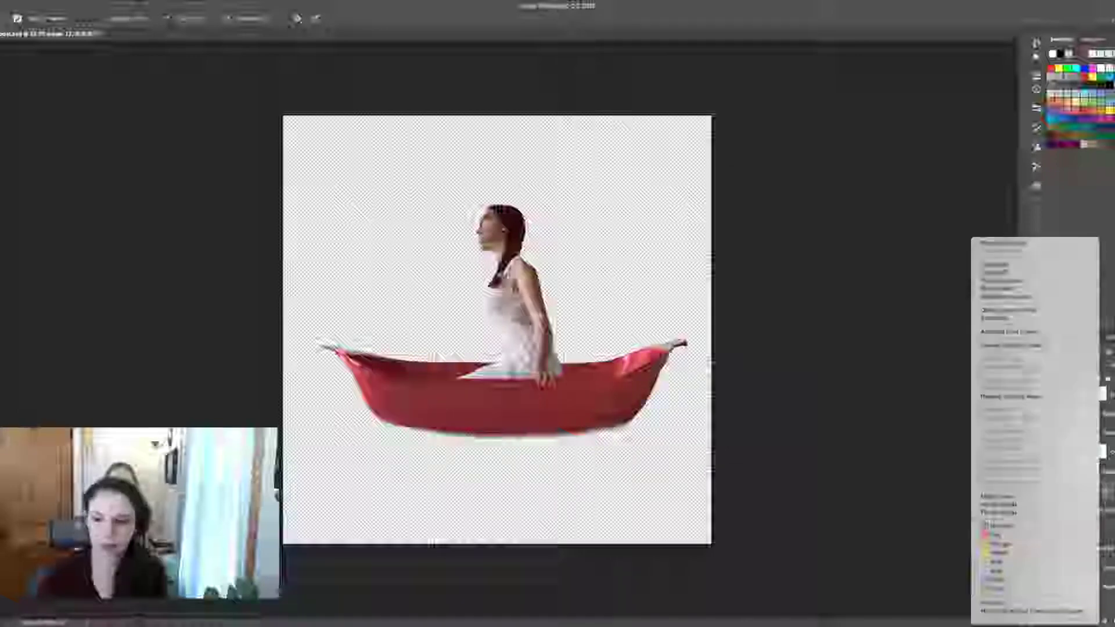
pyautogui.click(1071, 397)
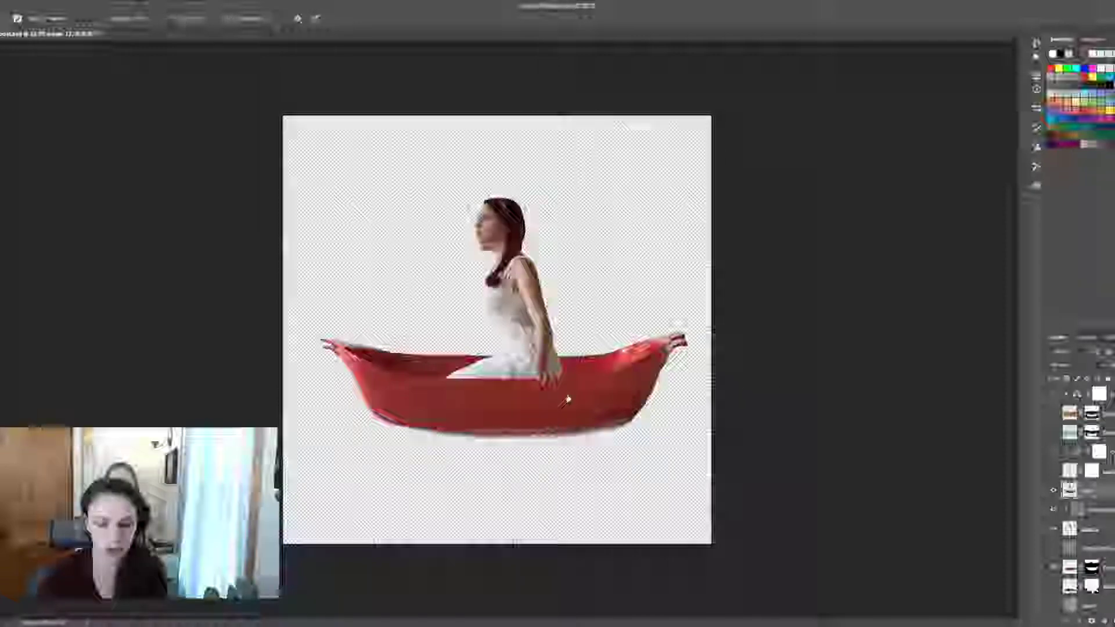
# - Shift the merged copy slightly upward and flip it vertically with Free Transform
pyautogui.moveTo(546, 363); pyautogui.dragTo(545, 345)
pyautogui.moveTo(546, 312); pyautogui.dragTo(472, 366)
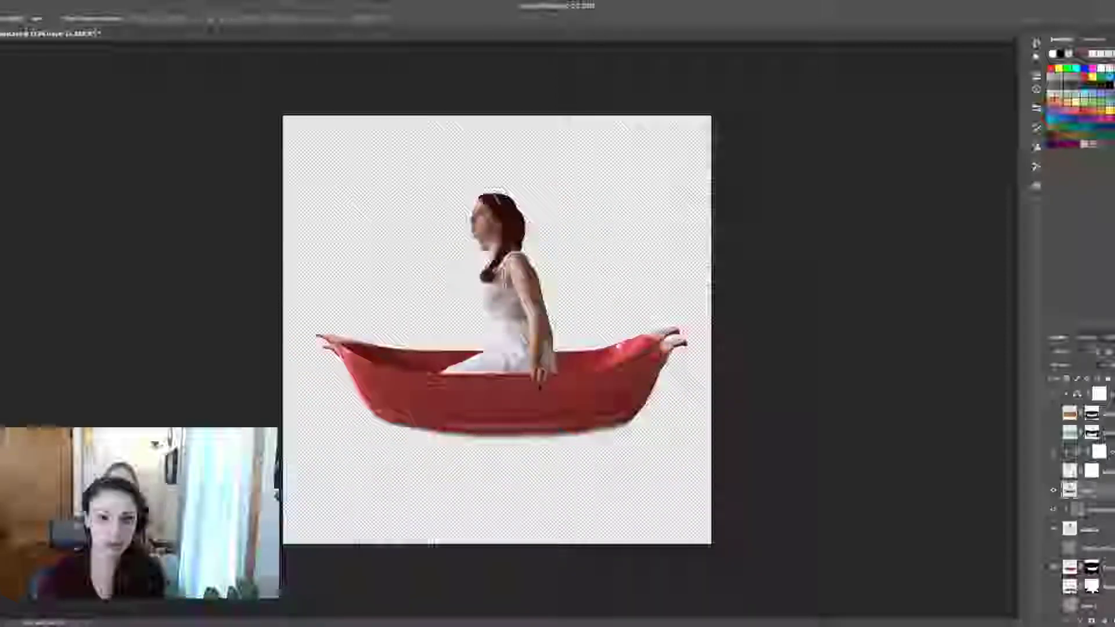
pyautogui.hotkey('ctrl', 't')
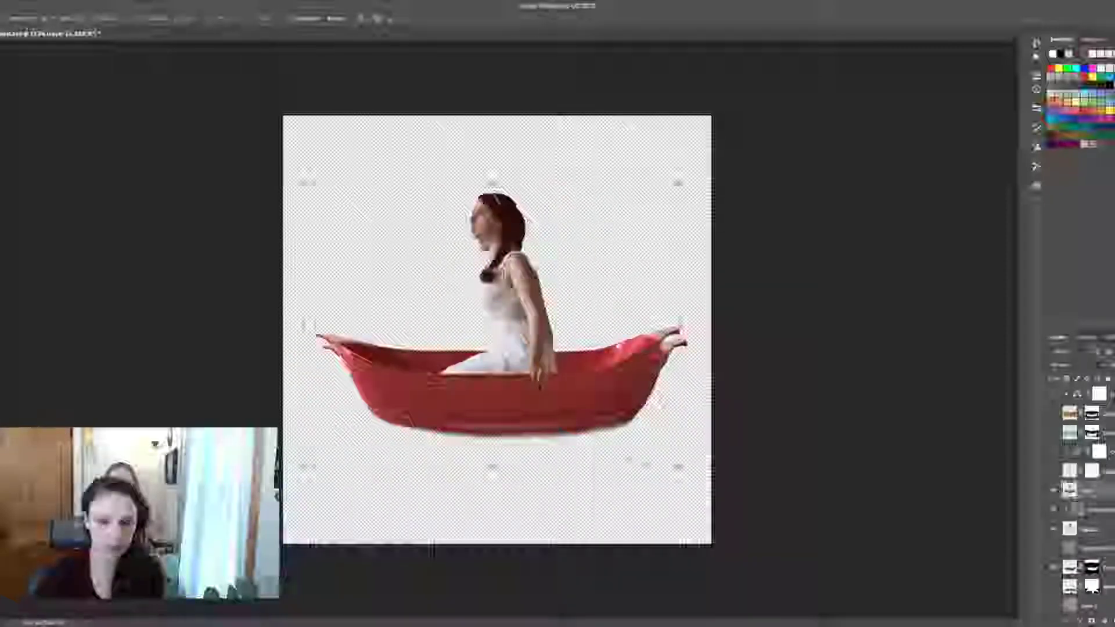
pyautogui.rightClick(540, 383)
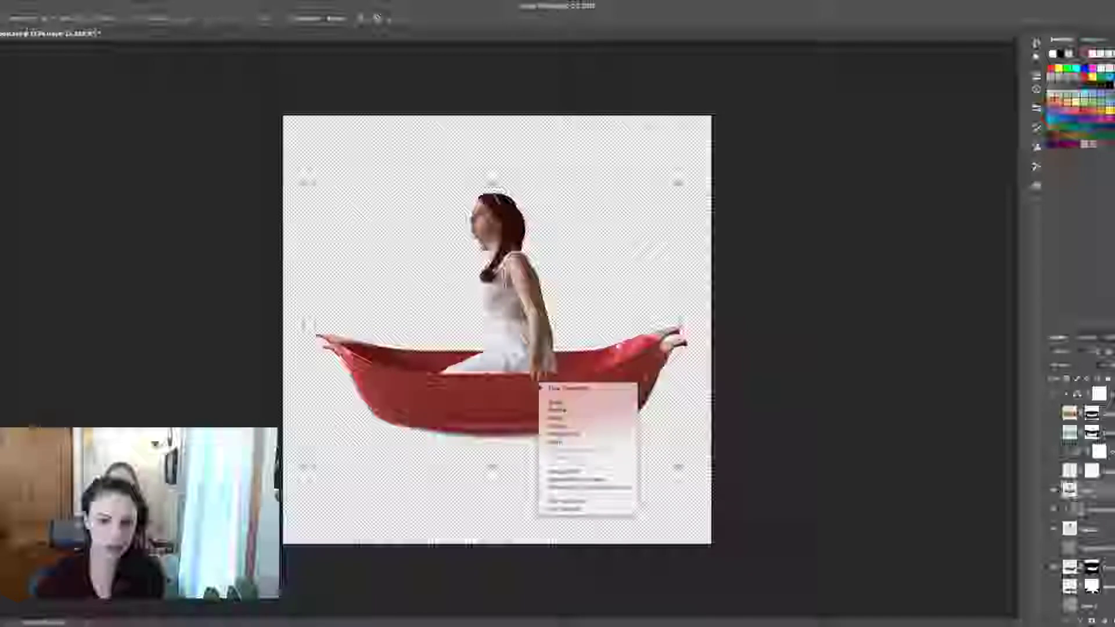
pyautogui.click(567, 510)
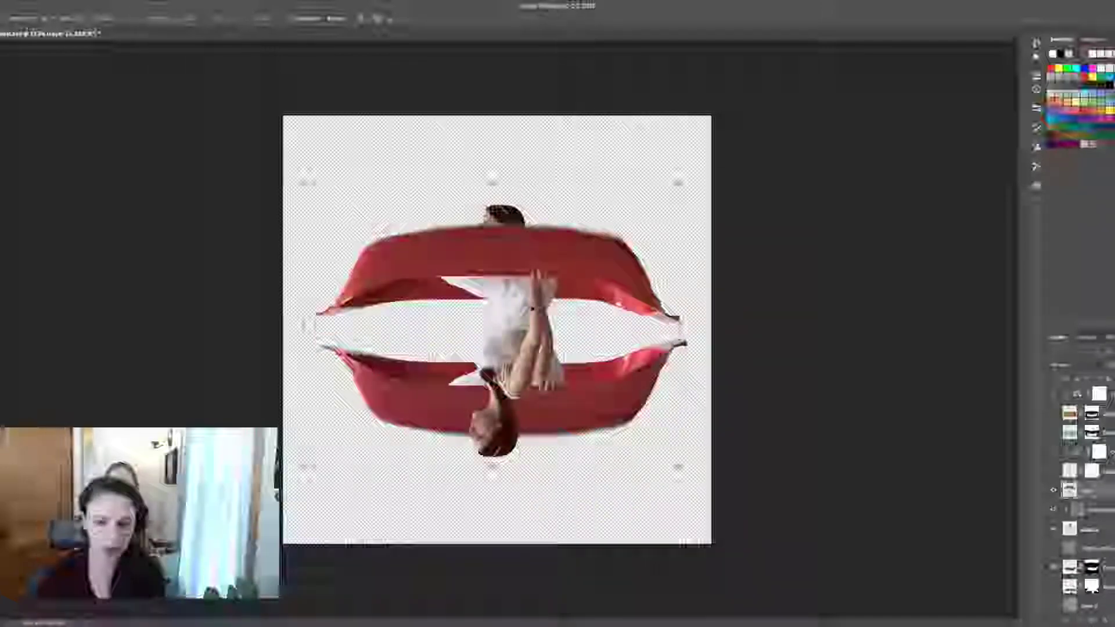
pyautogui.press('Return')
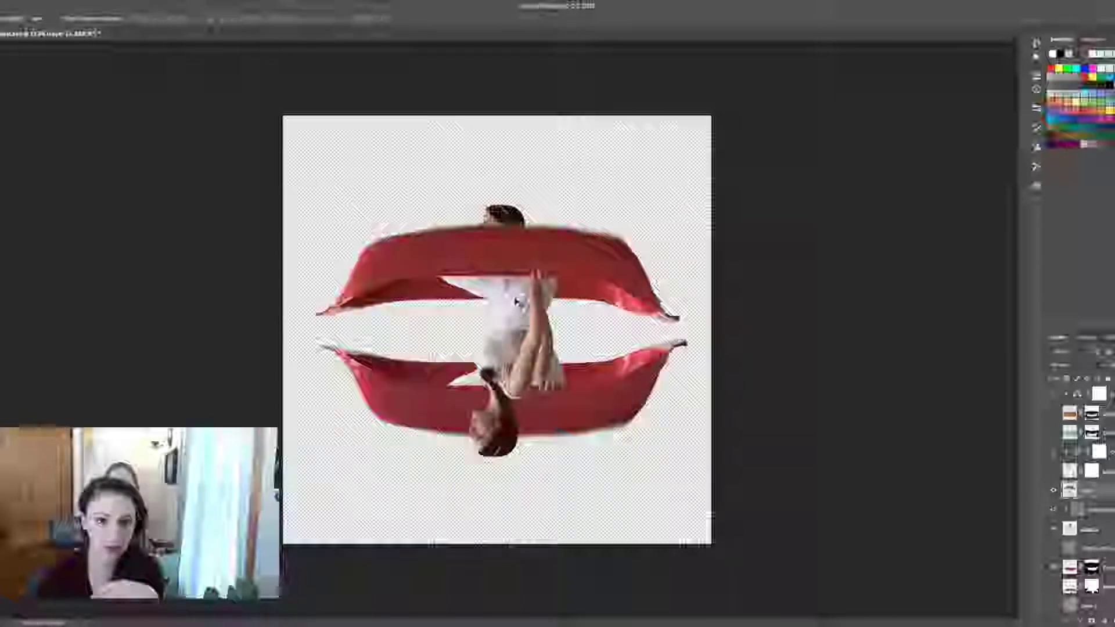
# - Position the flipped copy beneath the hull as a mirror reflection and reorder its layer below the boat layer
pyautogui.moveTo(504, 258); pyautogui.dragTo(517, 446)
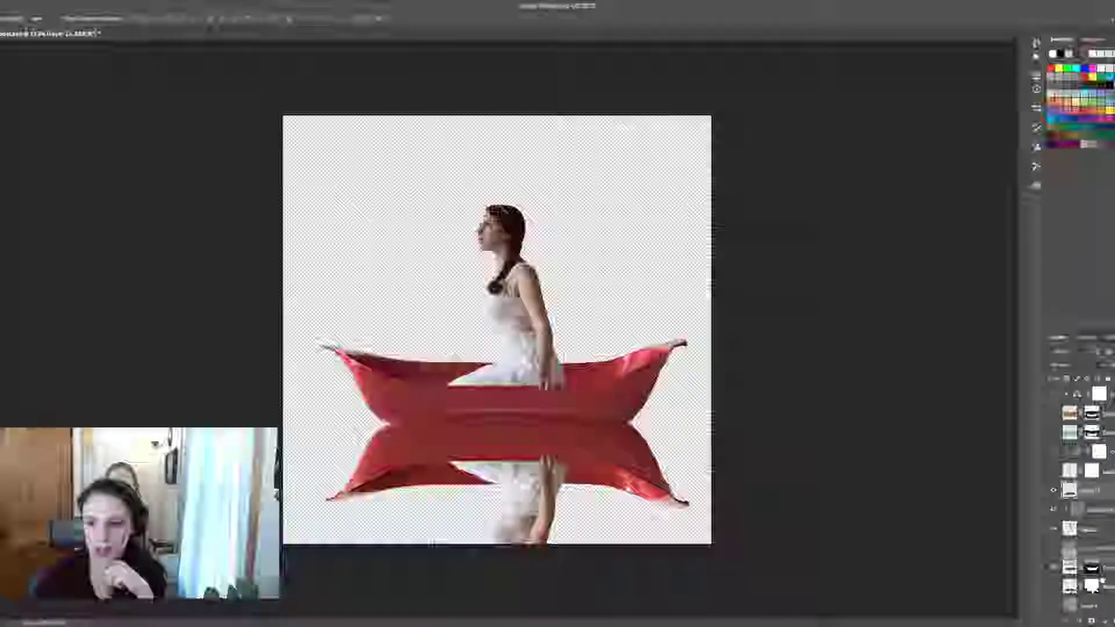
pyautogui.moveTo(1102, 584); pyautogui.dragTo(1101, 579)
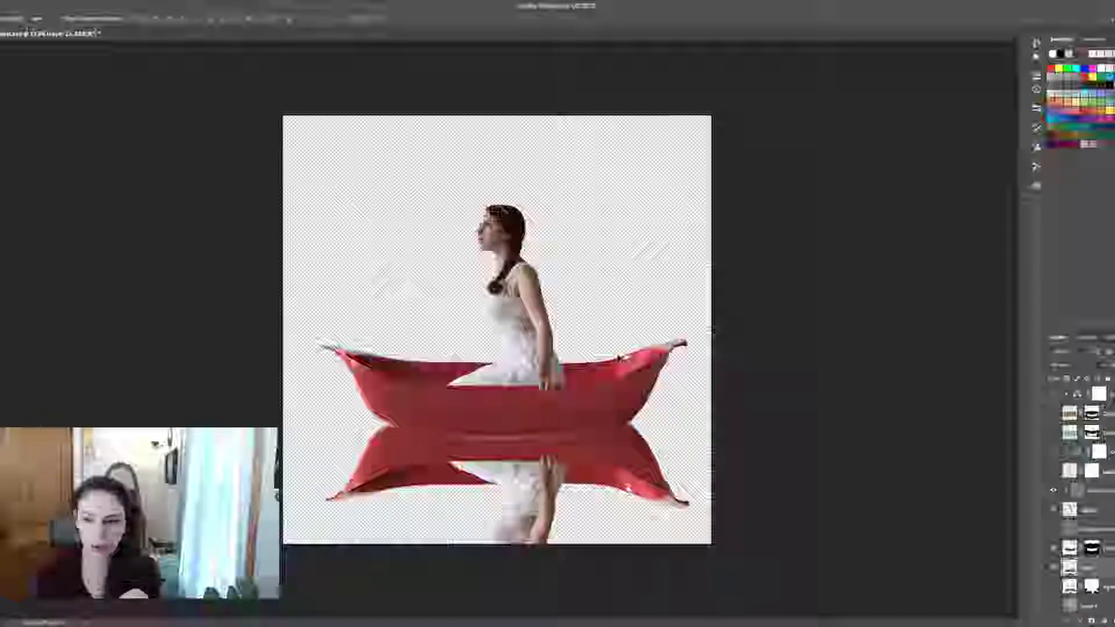
# - Open the ZigZag distortion filter for the flipped reflection and try the Around Center and Out From Center styles
pyautogui.click(187, 1)
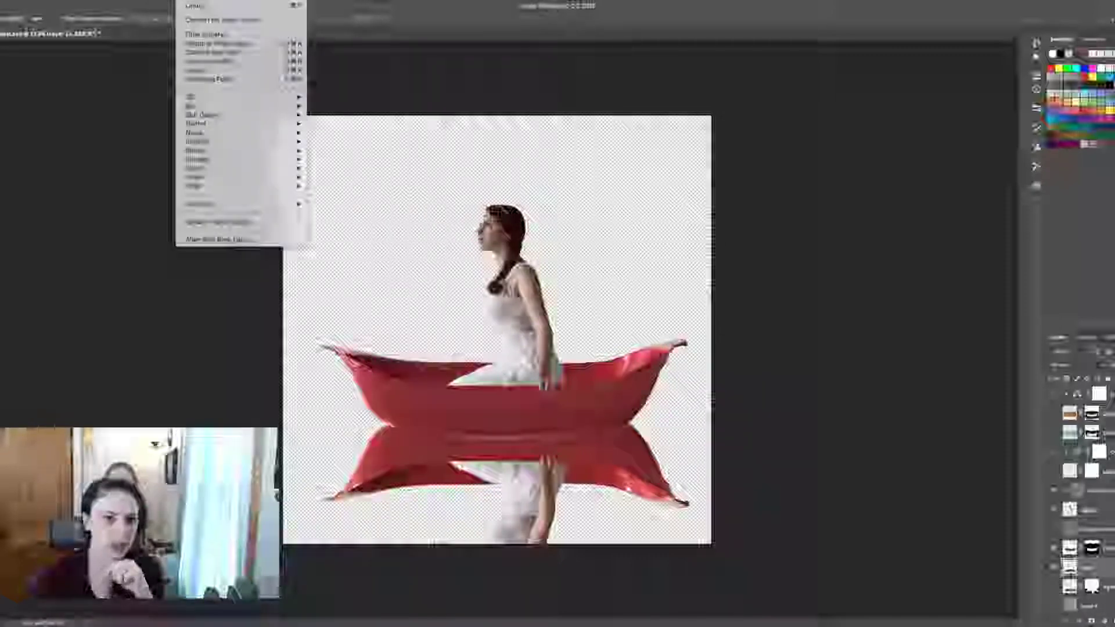
pyautogui.moveTo(229, 123)
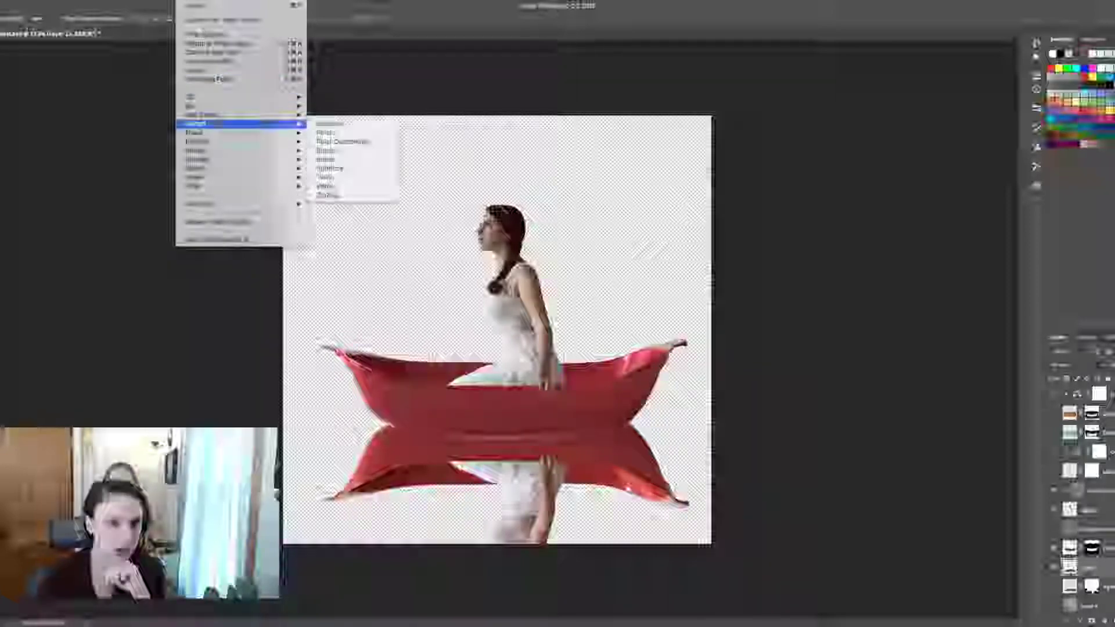
pyautogui.click(373, 196)
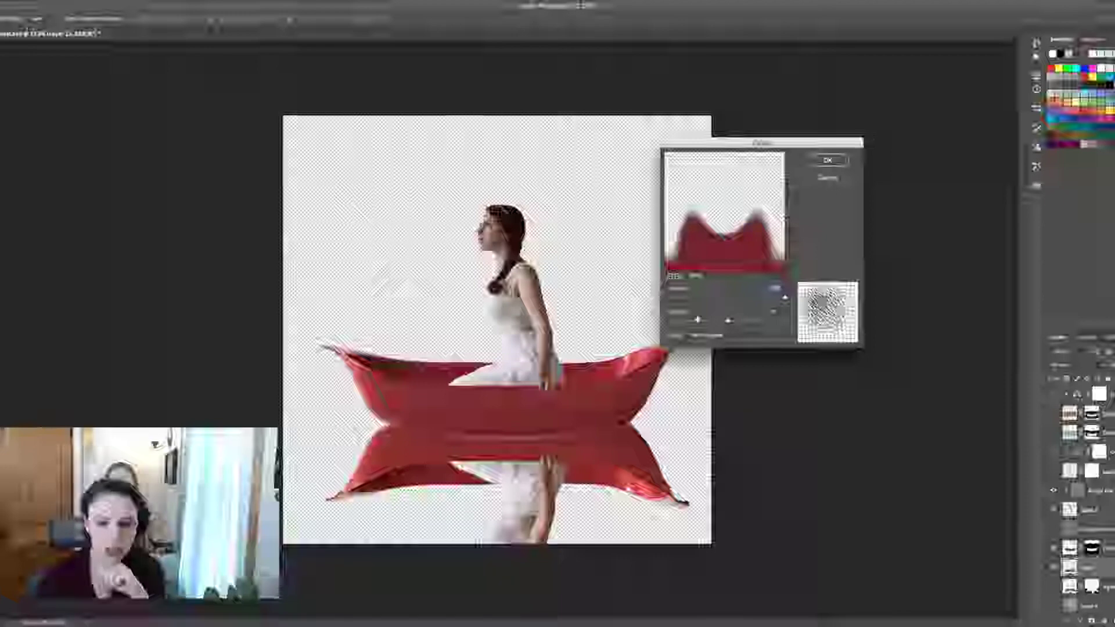
pyautogui.click(706, 336)
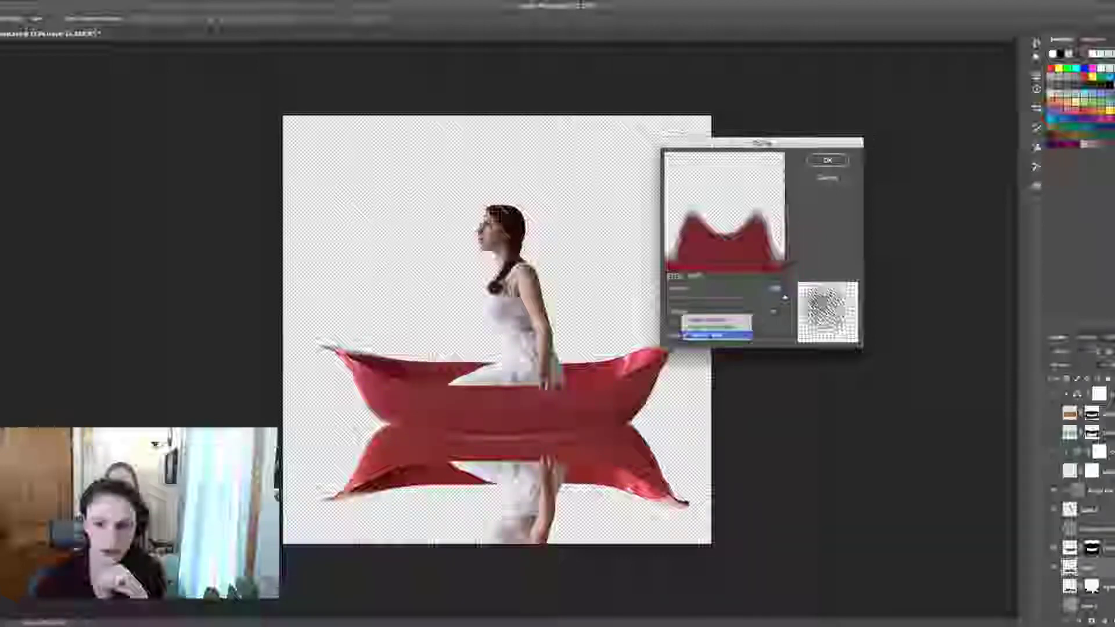
pyautogui.click(712, 320)
pyautogui.click(714, 337)
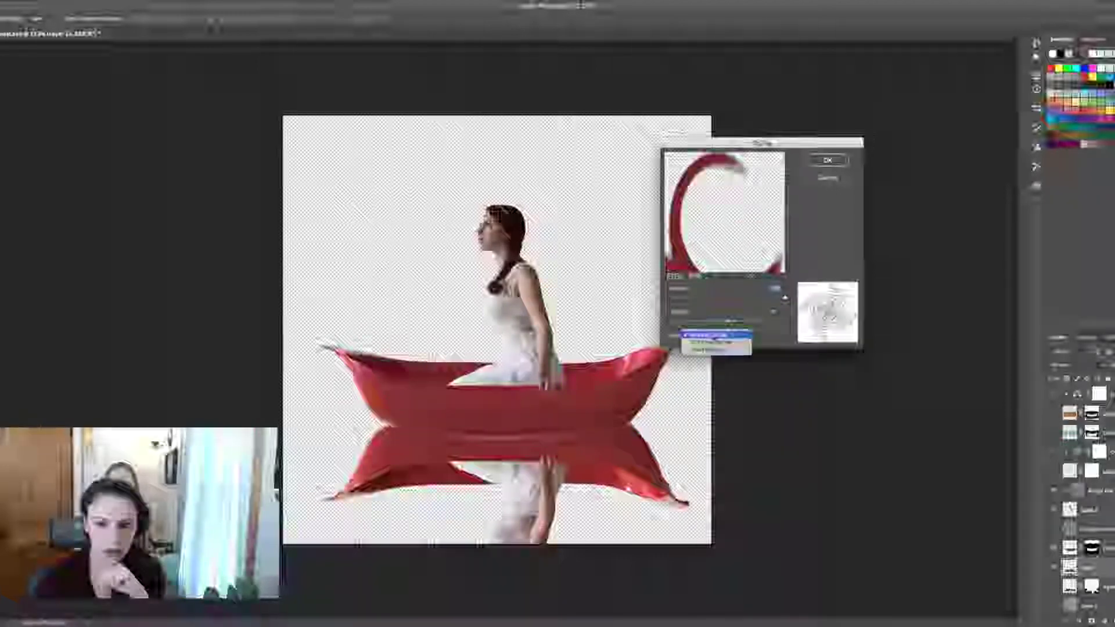
pyautogui.click(714, 343)
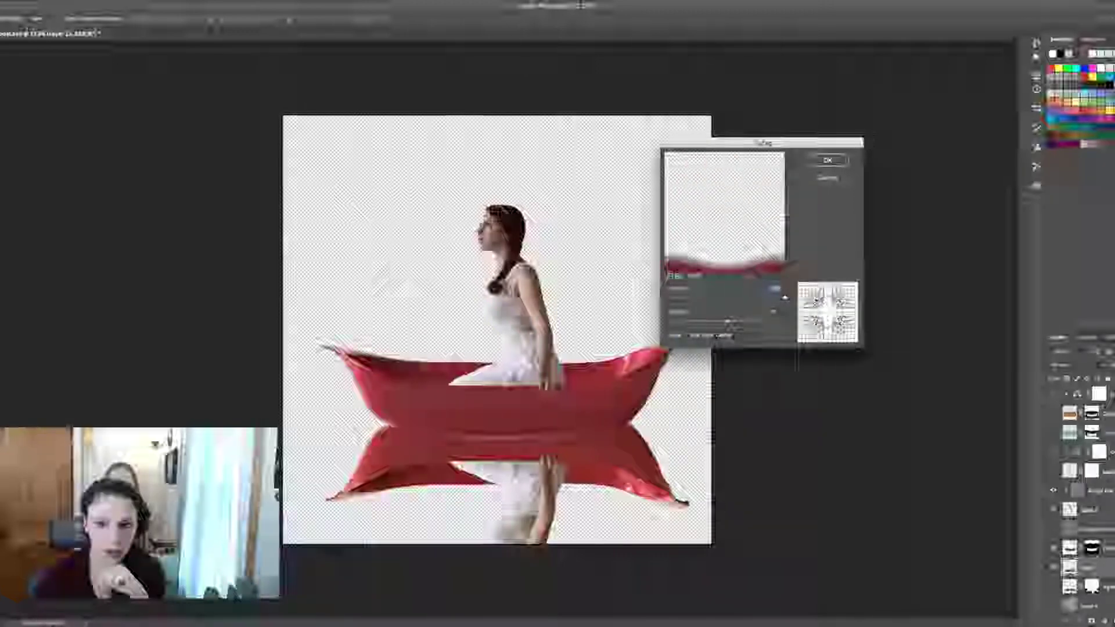
# - Distort the flipped reflection with ZigZag, using the Pond Ripples style and fewer ridges
pyautogui.click(675, 275)
pyautogui.click(675, 276)
pyautogui.click(675, 275)
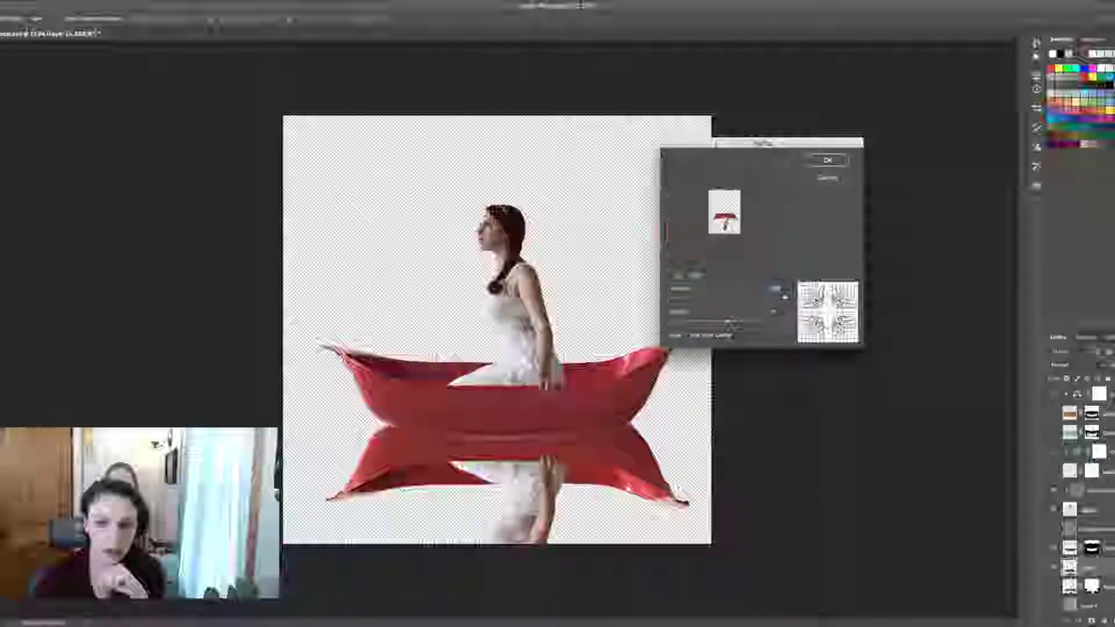
pyautogui.click(681, 276)
pyautogui.click(681, 276)
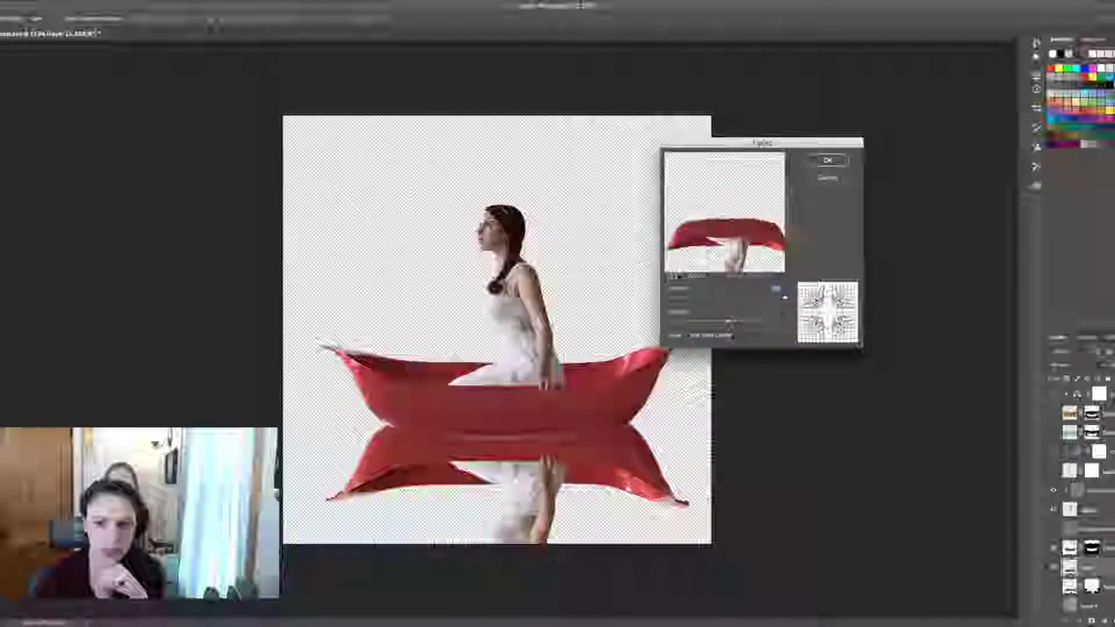
pyautogui.click(711, 336)
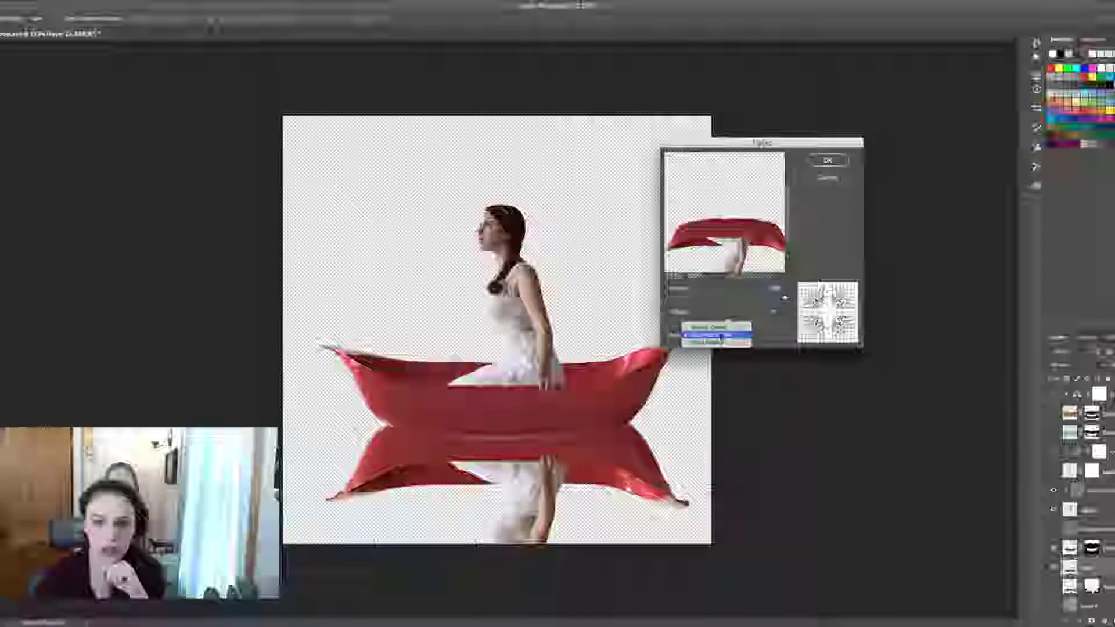
pyautogui.click(719, 342)
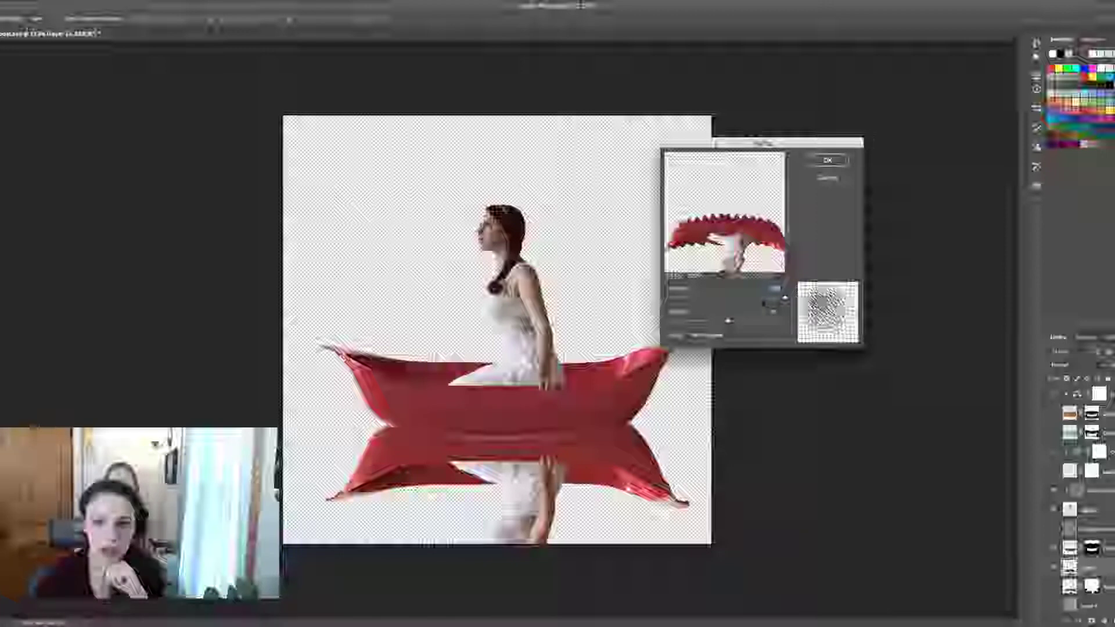
pyautogui.moveTo(729, 320)
pyautogui.mouseDown()
pyautogui.moveTo(757, 321)
pyautogui.moveTo(706, 321)
pyautogui.mouseUp()
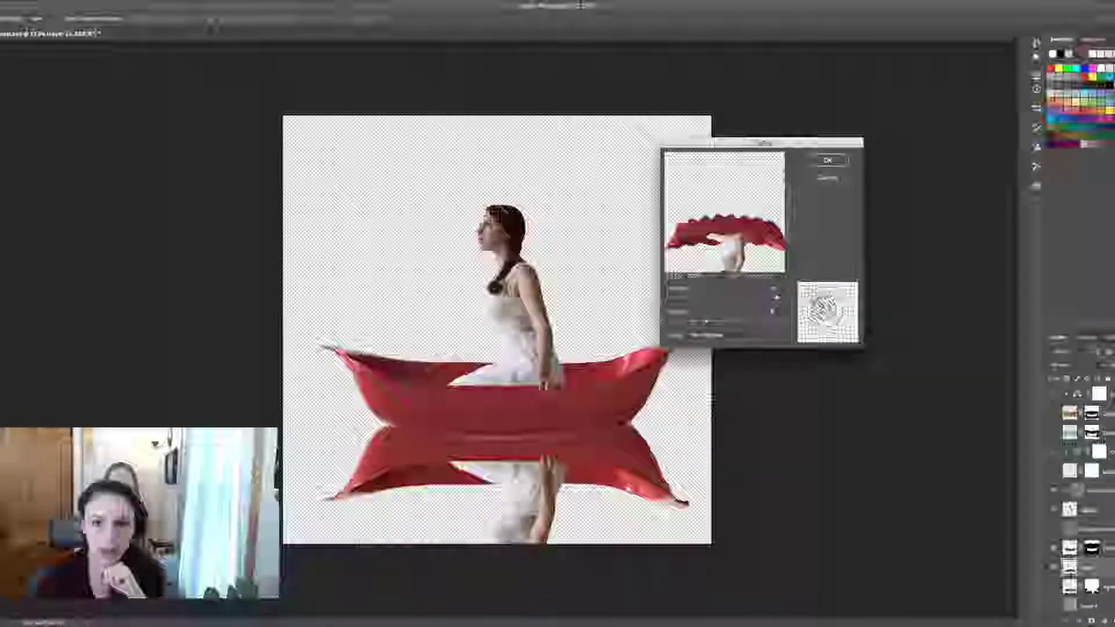
pyautogui.press('Return')
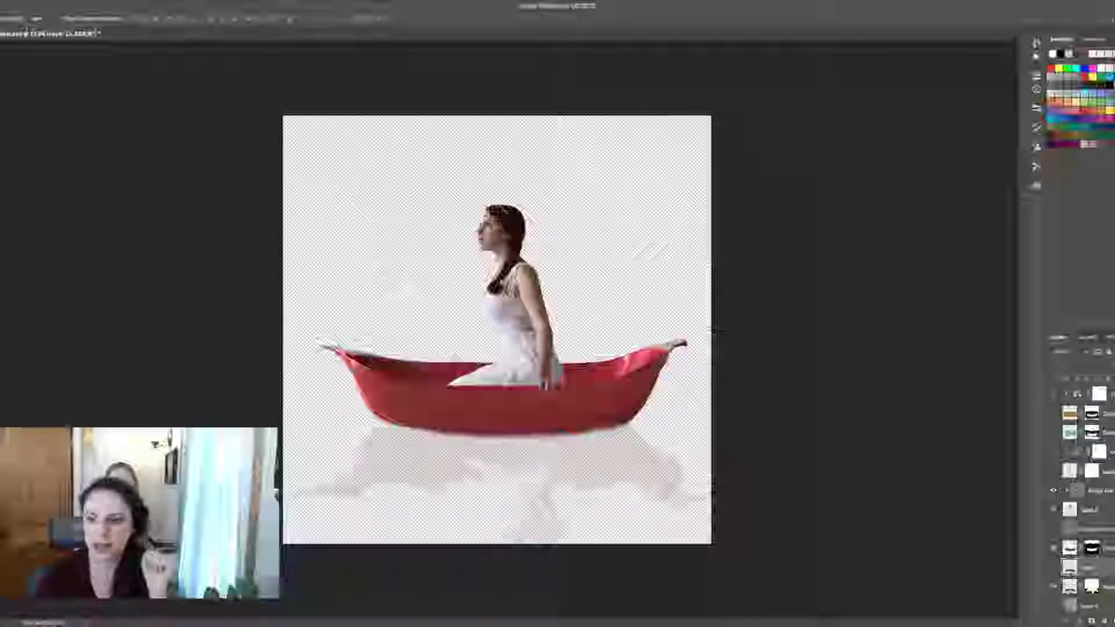
# - Select the finished rippled reflection layer and turn on the gray backdrop layer beneath it
pyautogui.click(1069, 585)
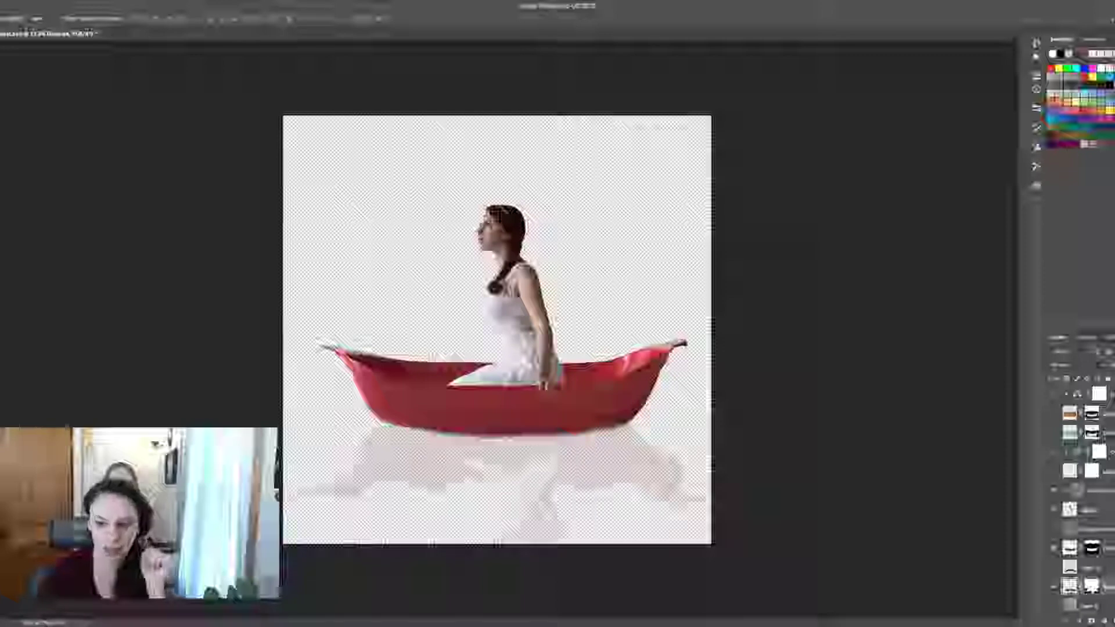
pyautogui.click(1054, 530)
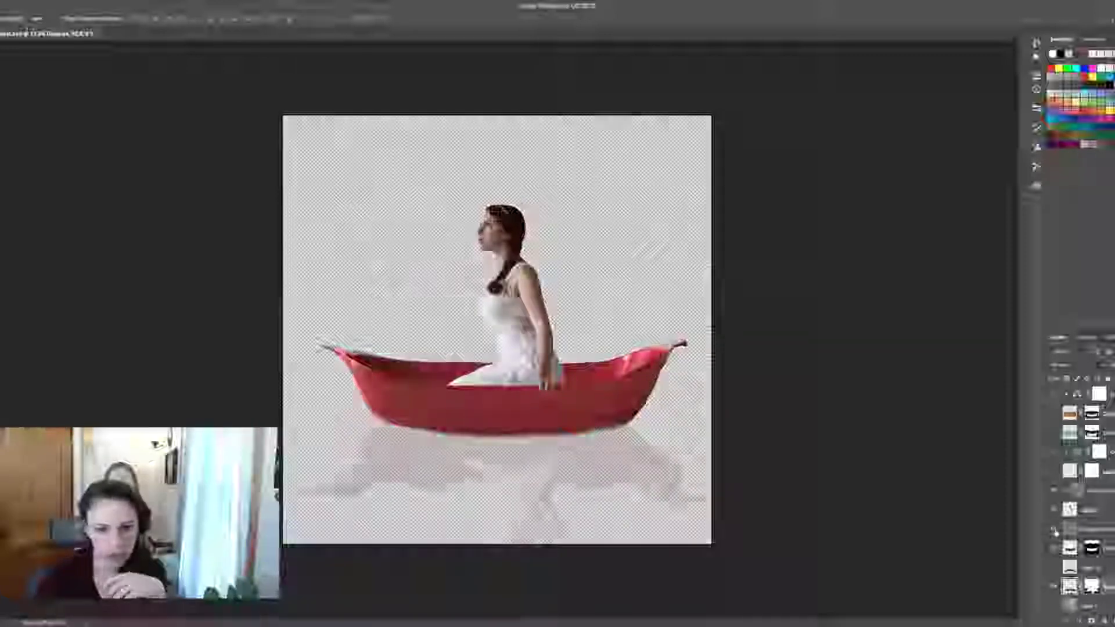
pyautogui.click(1054, 530)
pyautogui.click(1054, 606)
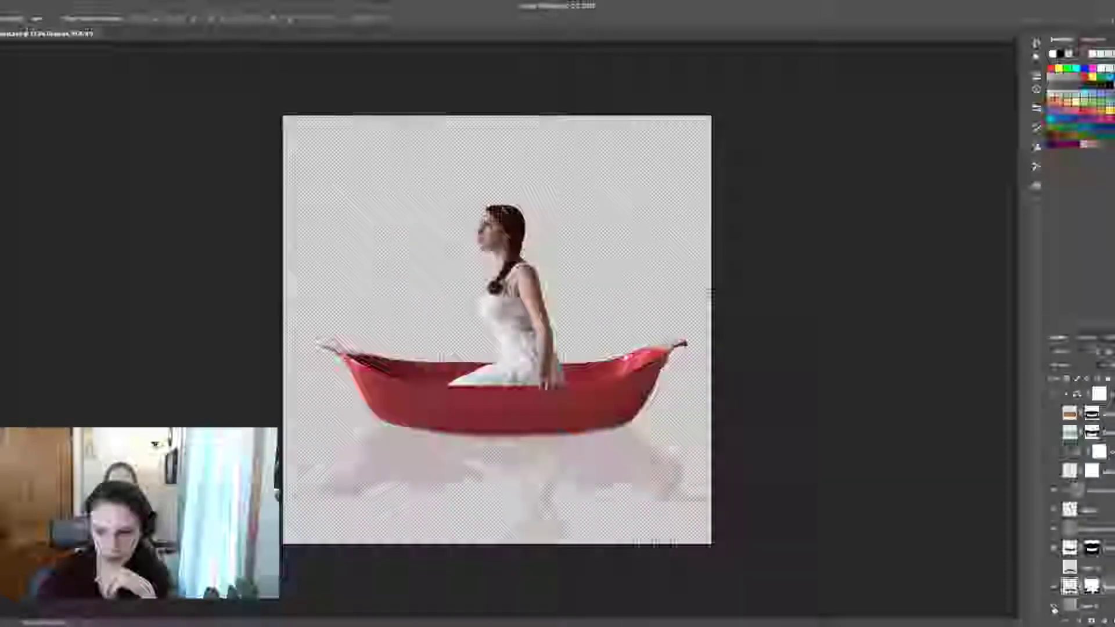
pyautogui.scroll(-1, 1053, 606)
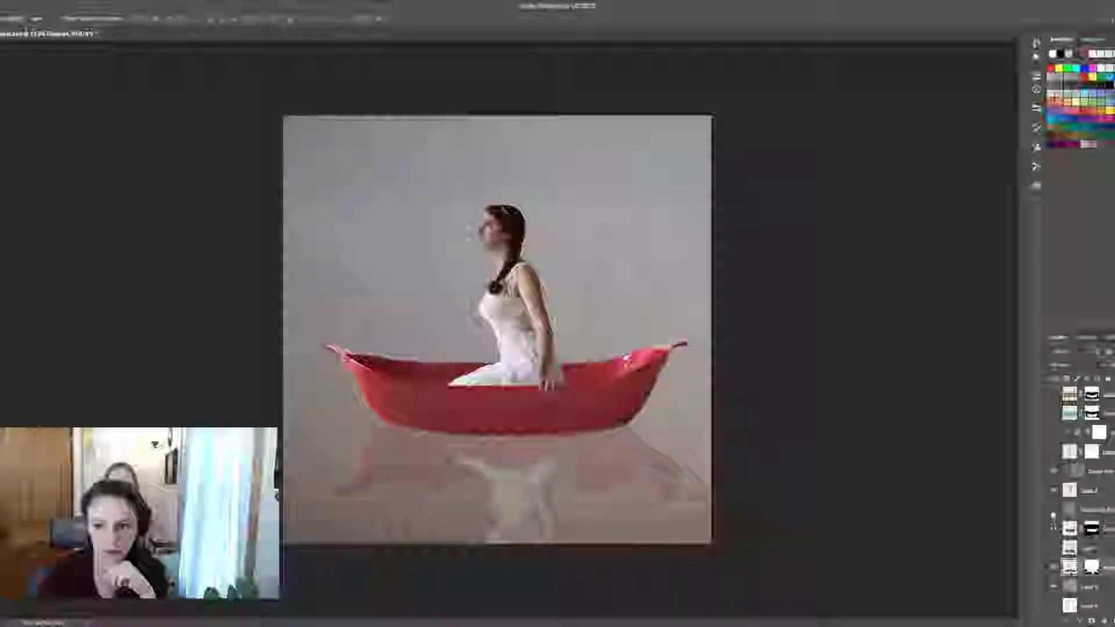
# - Toggle the adjustment layer directly above the boat layer to compare its effect
pyautogui.click(1052, 511)
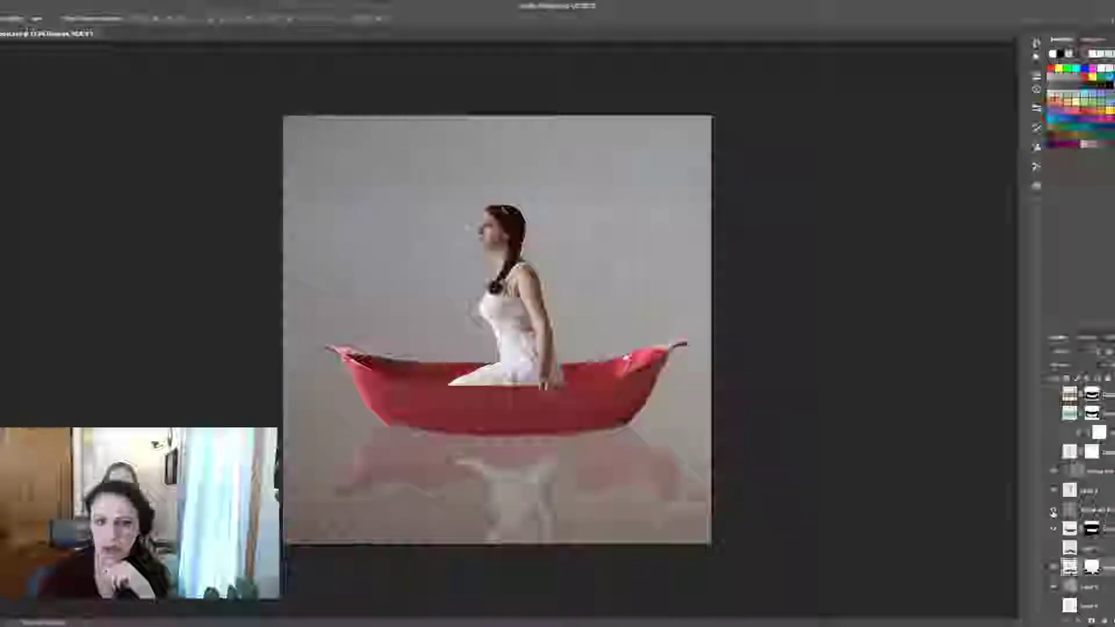
pyautogui.click(1053, 511)
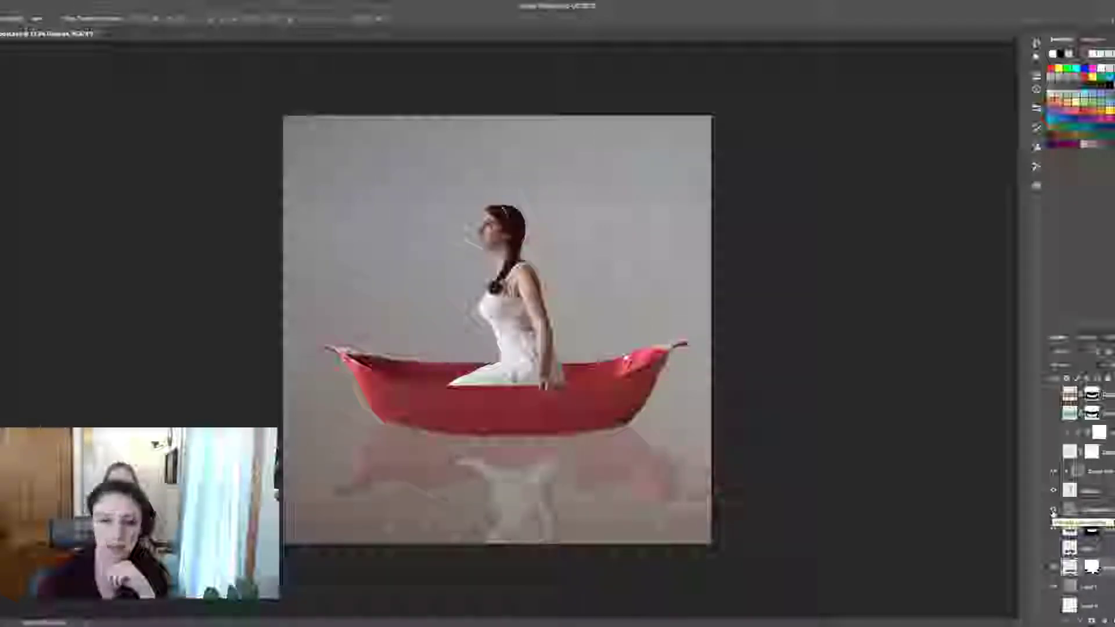
pyautogui.click(1052, 511)
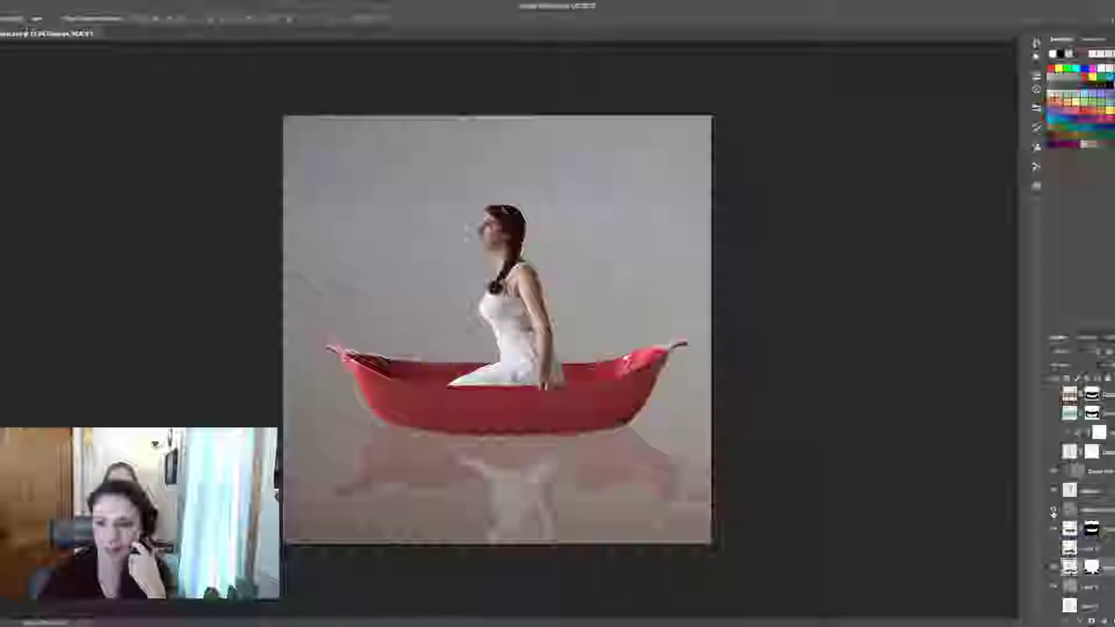
# - Show the masked layer that covers the woman's face with dark hair, together with its clipped adjustment layer
pyautogui.scroll(1, 1053, 514)
pyautogui.click(1053, 484)
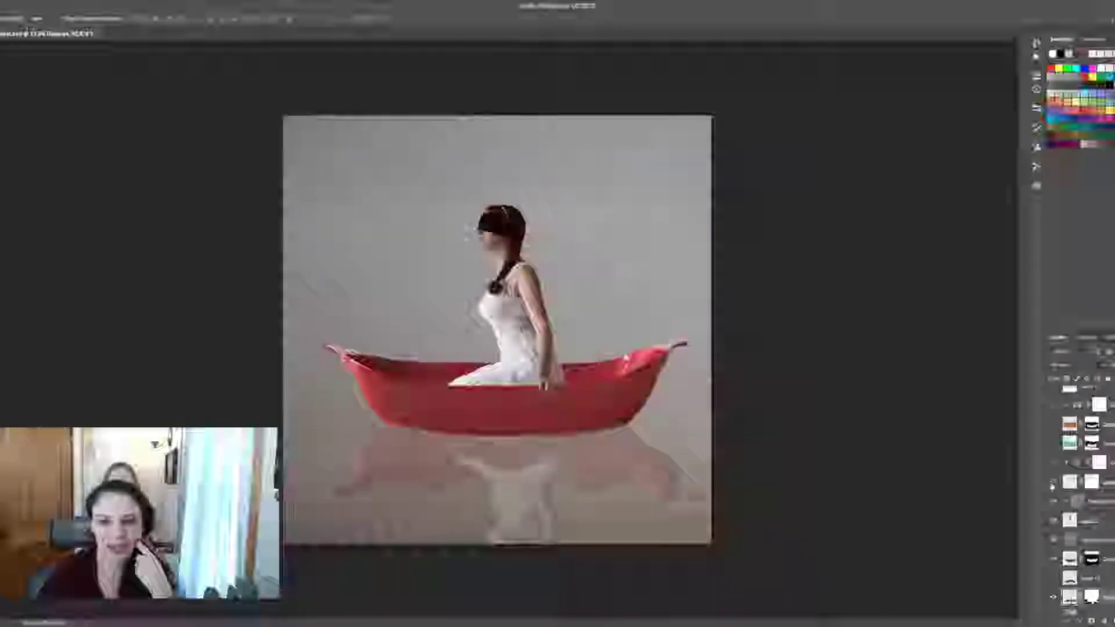
pyautogui.click(1053, 483)
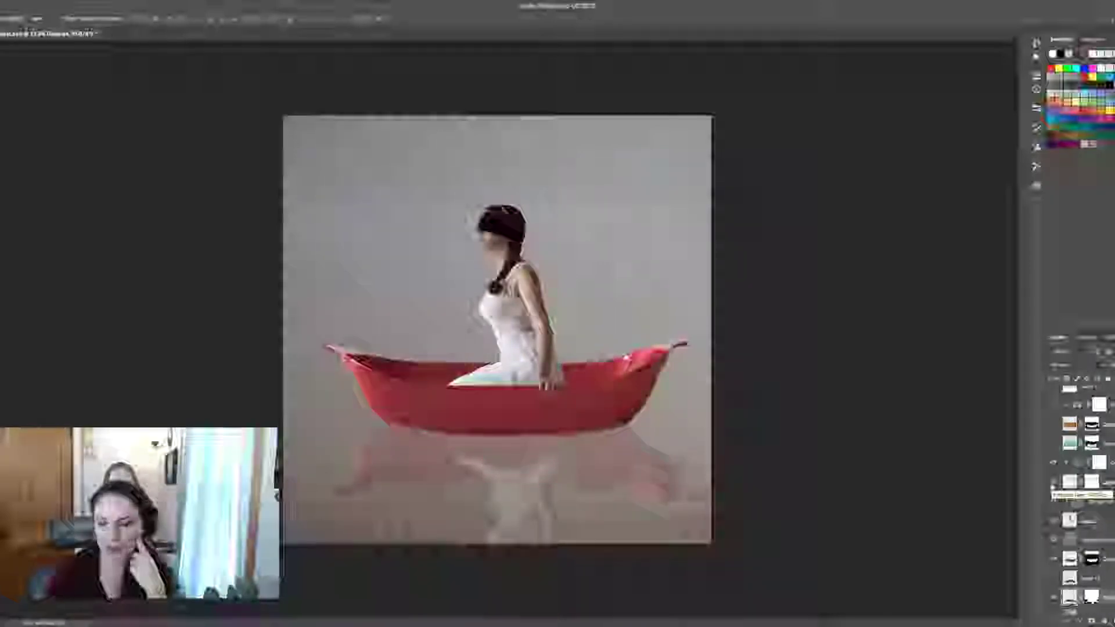
pyautogui.click(1053, 483)
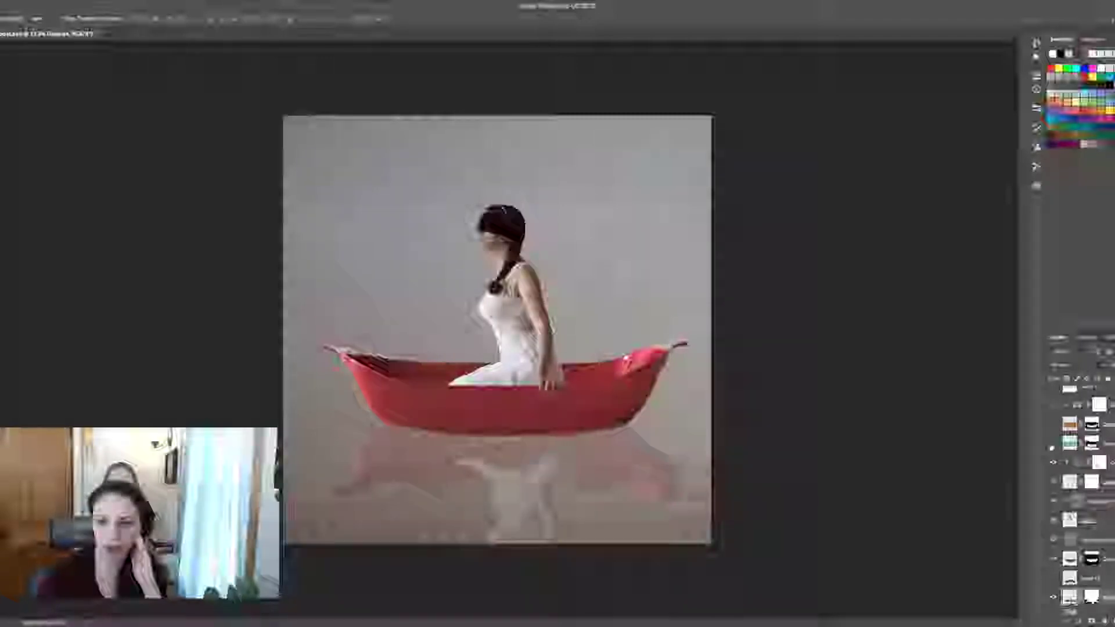
# - Show the masked teal and orange texture layers over the boat's hull and their clipped Color Balance adjustment
pyautogui.click(1052, 445)
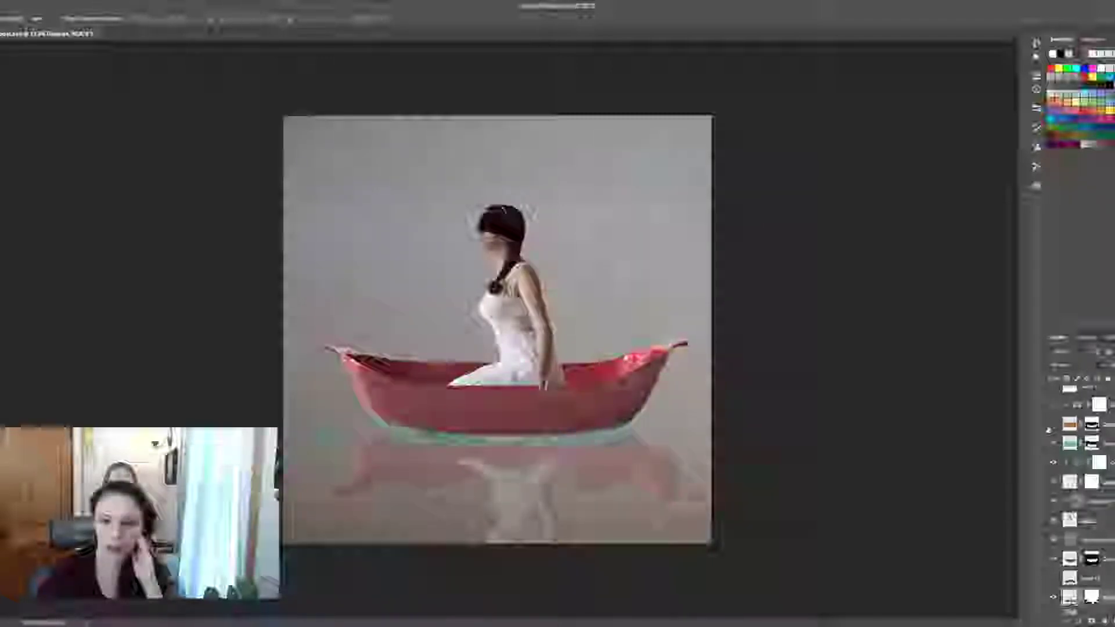
pyautogui.click(1052, 425)
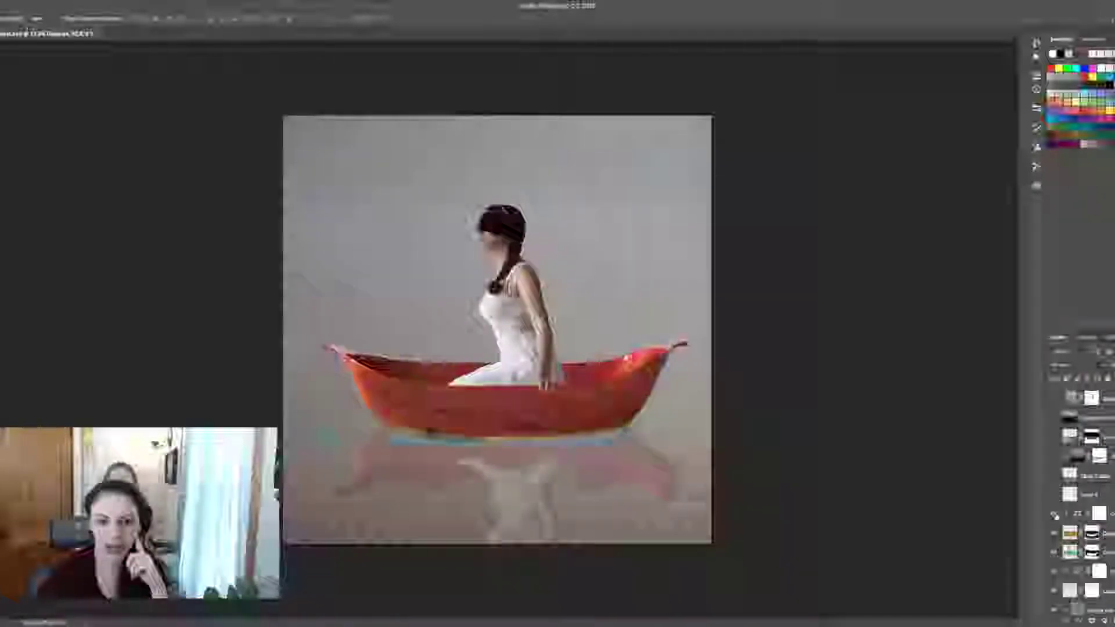
pyautogui.click(1053, 514)
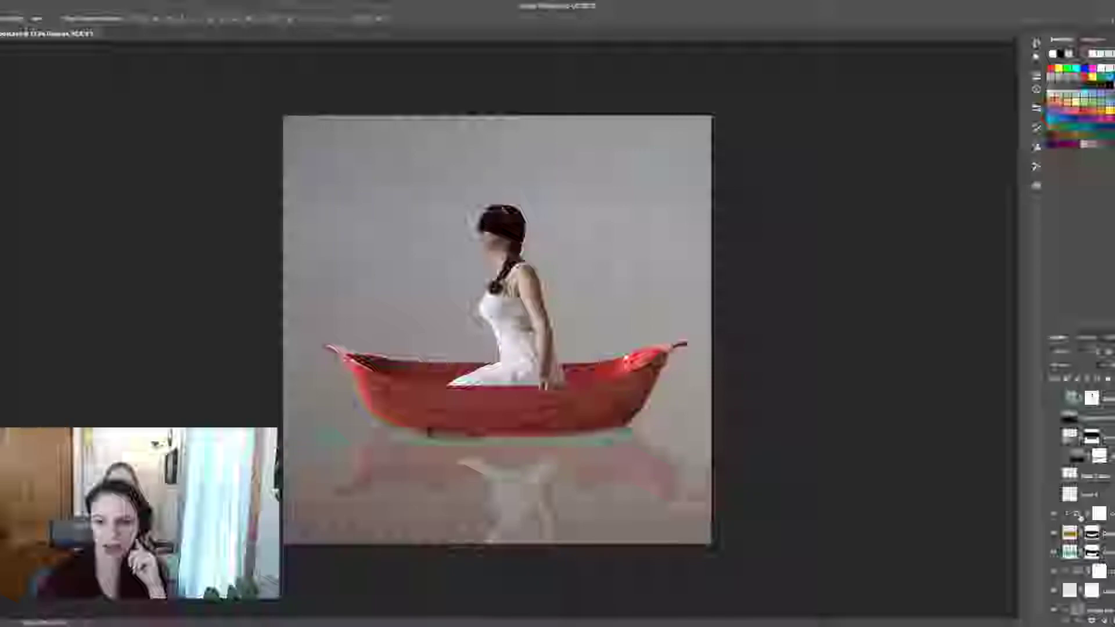
# - Examine the hull's Color Balance settings across the tonal ranges and compare the boat with the adjustment off and on
pyautogui.doubleClick(1075, 514)
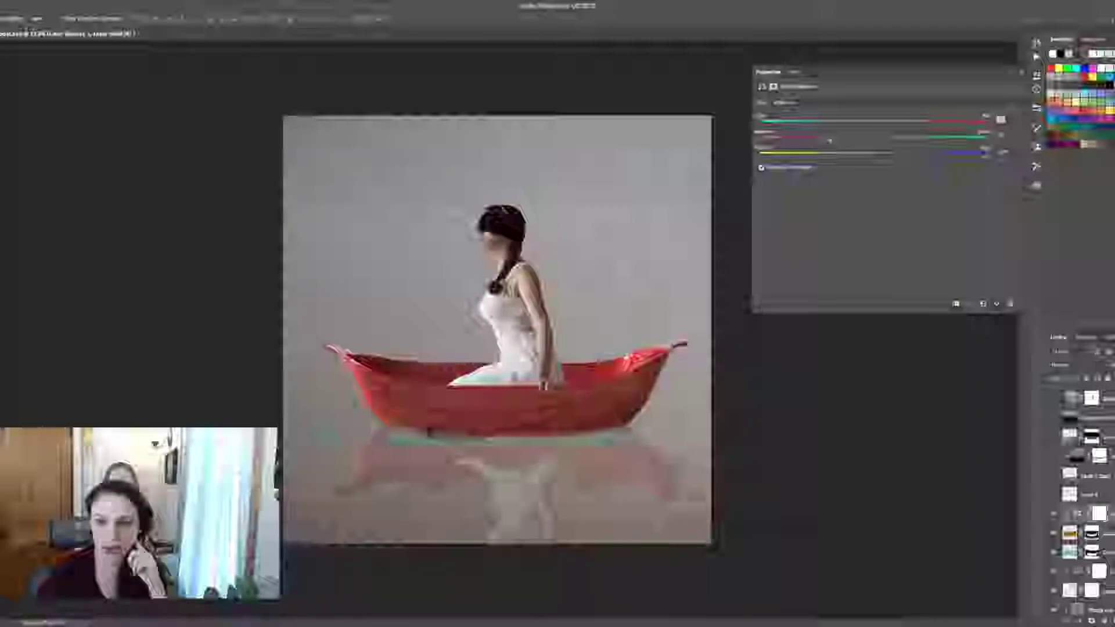
pyautogui.click(870, 102)
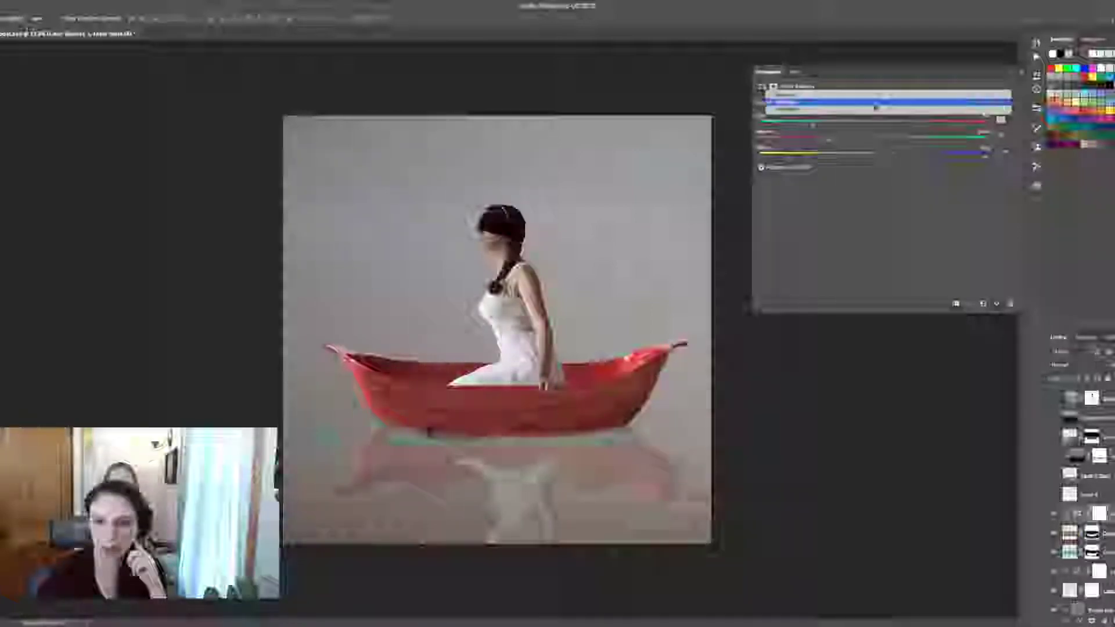
pyautogui.click(871, 103)
pyautogui.click(871, 103)
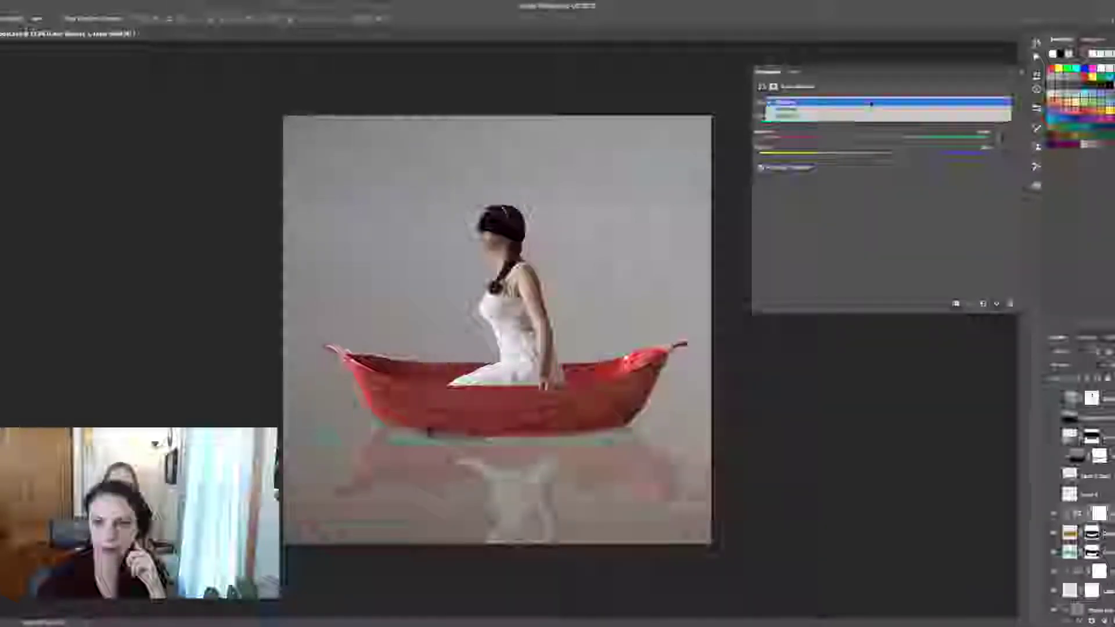
pyautogui.click(871, 109)
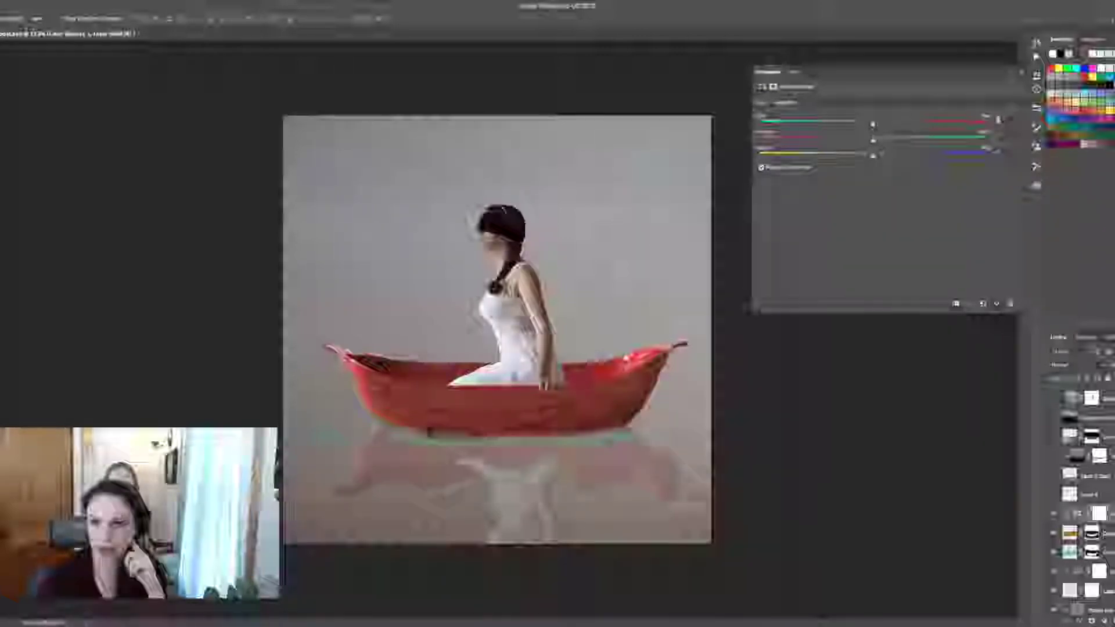
pyautogui.click(1036, 76)
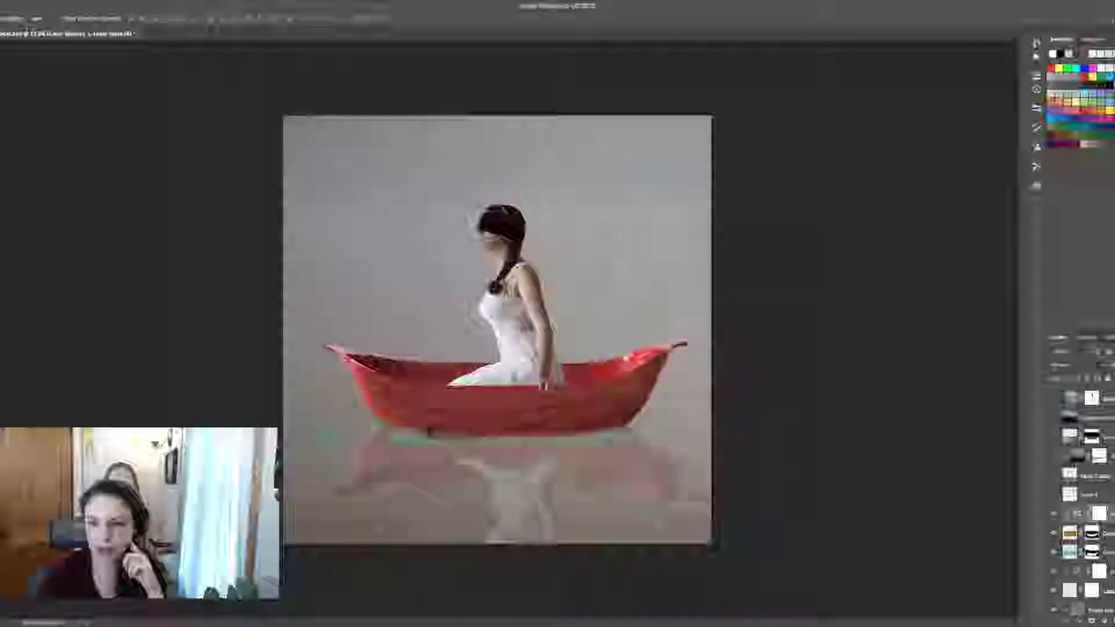
pyautogui.click(1054, 515)
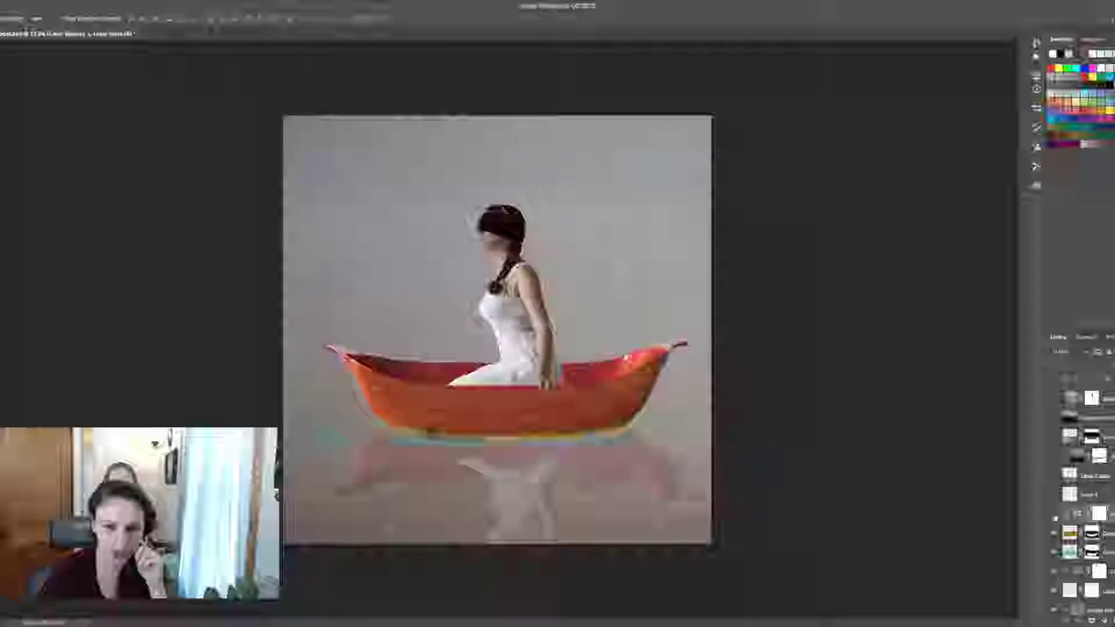
pyautogui.click(1053, 515)
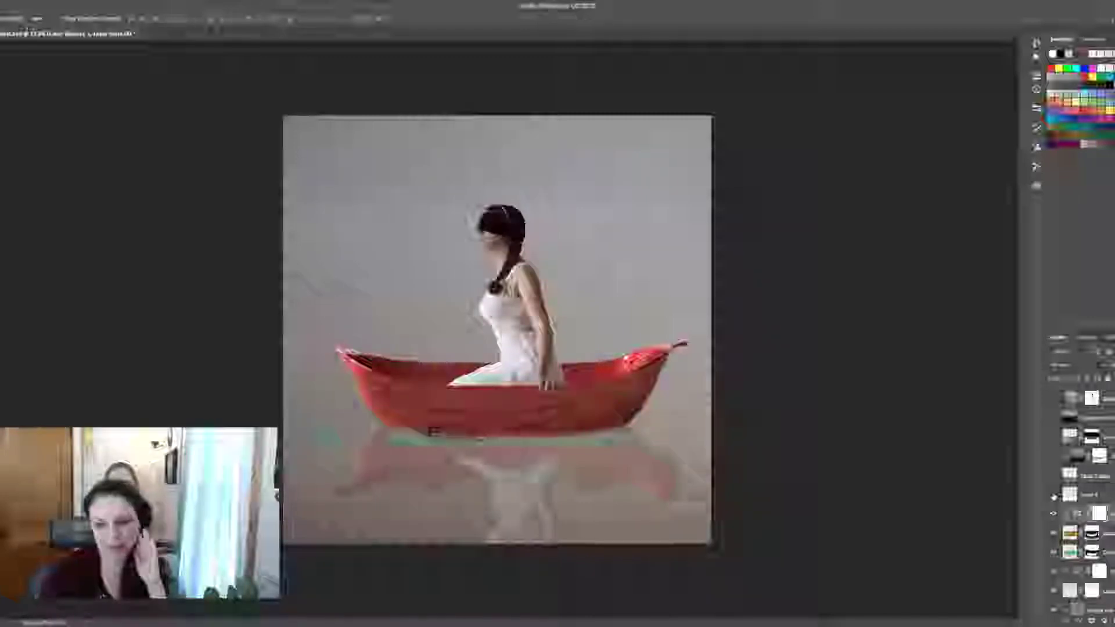
# - Show the water layer and its copy over the boat's waterline
pyautogui.click(1053, 496)
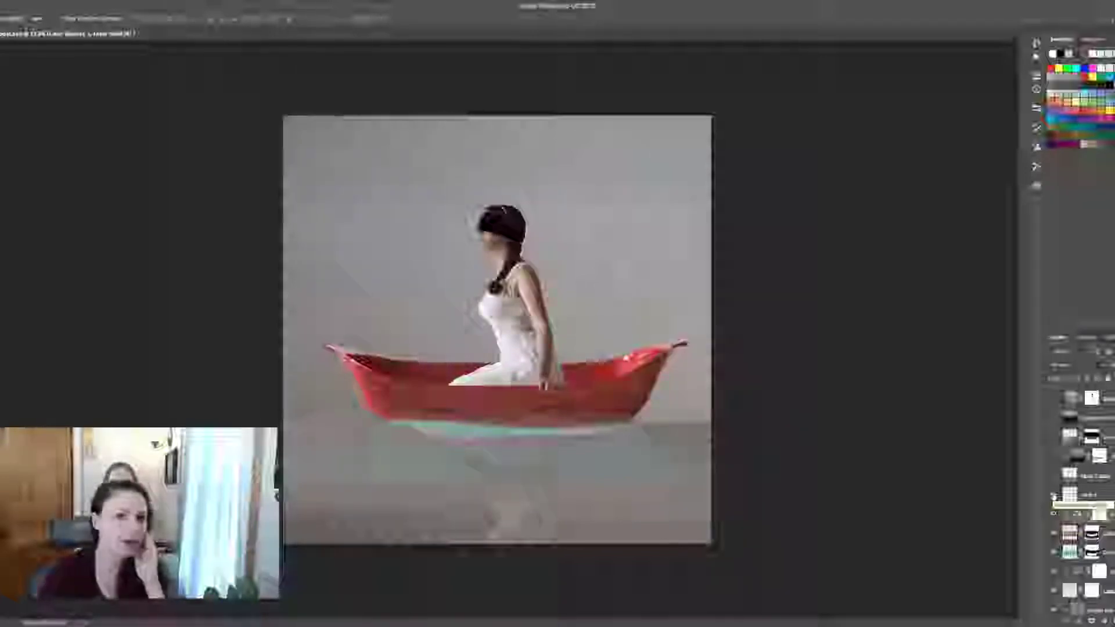
pyautogui.click(1055, 514)
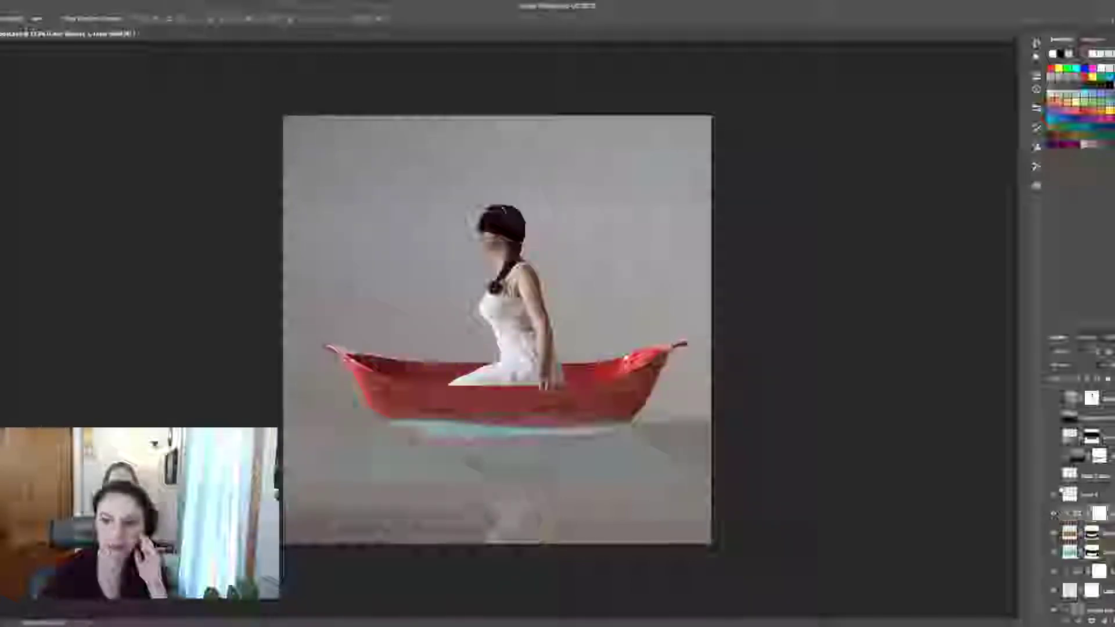
pyautogui.click(1054, 476)
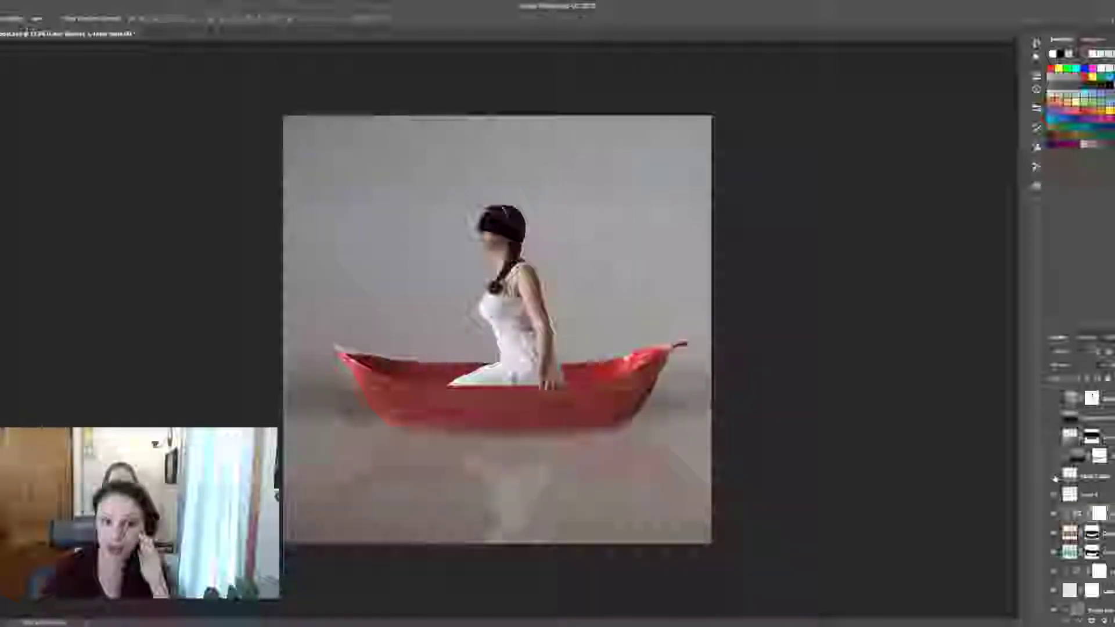
# - Compare the image with the water layer copy off and on, and show its clipped Dodge and Burn layer and the ripple layer
pyautogui.click(1054, 476)
pyautogui.click(1054, 477)
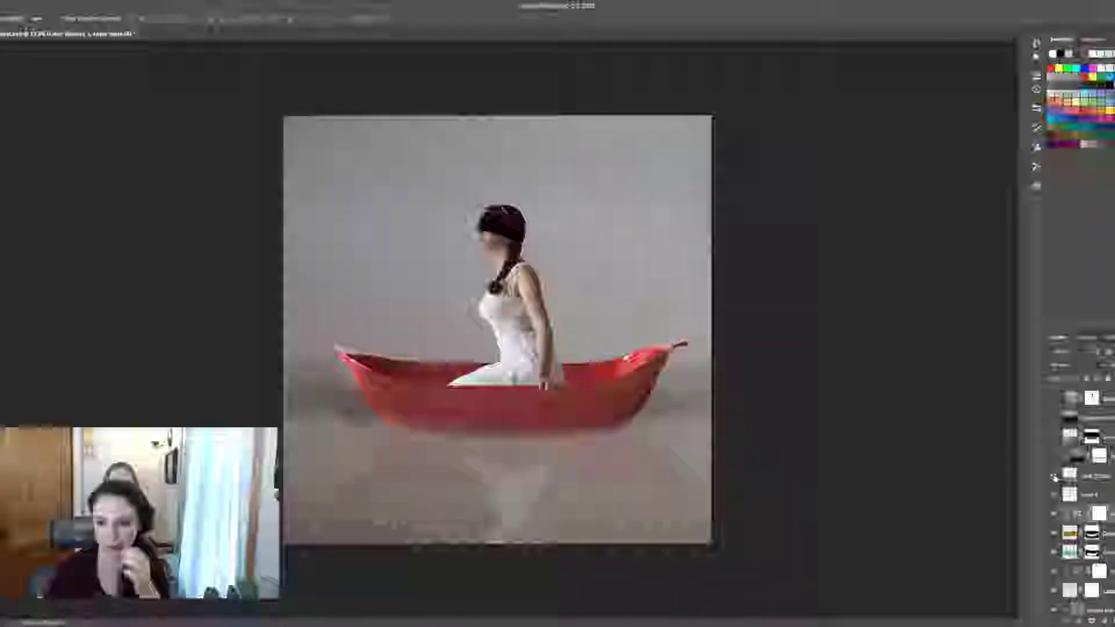
pyautogui.click(1054, 457)
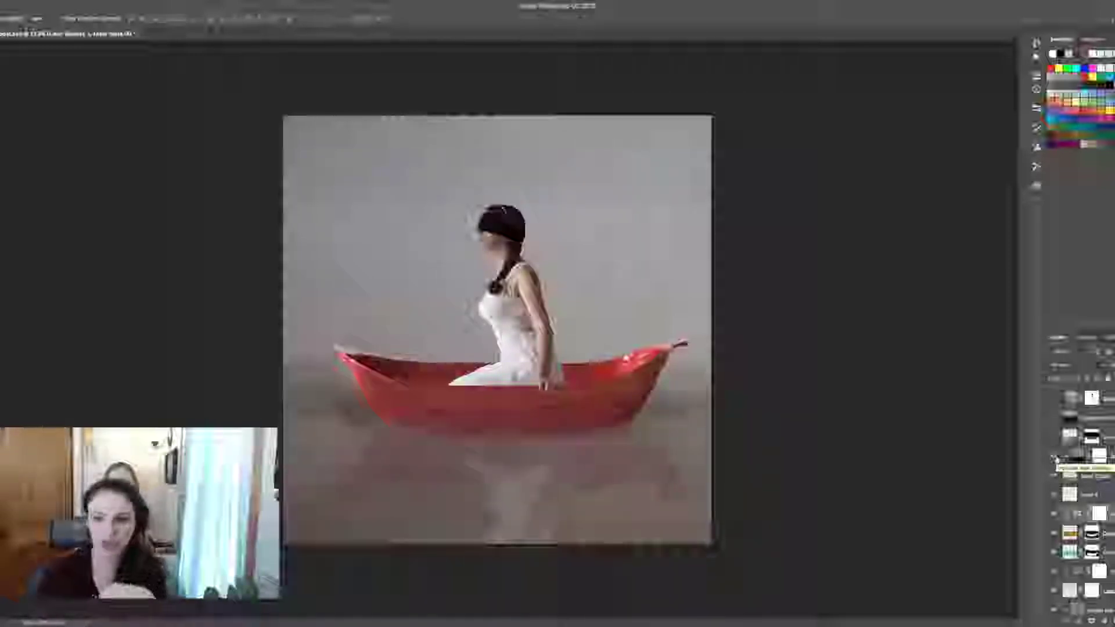
pyautogui.click(1054, 457)
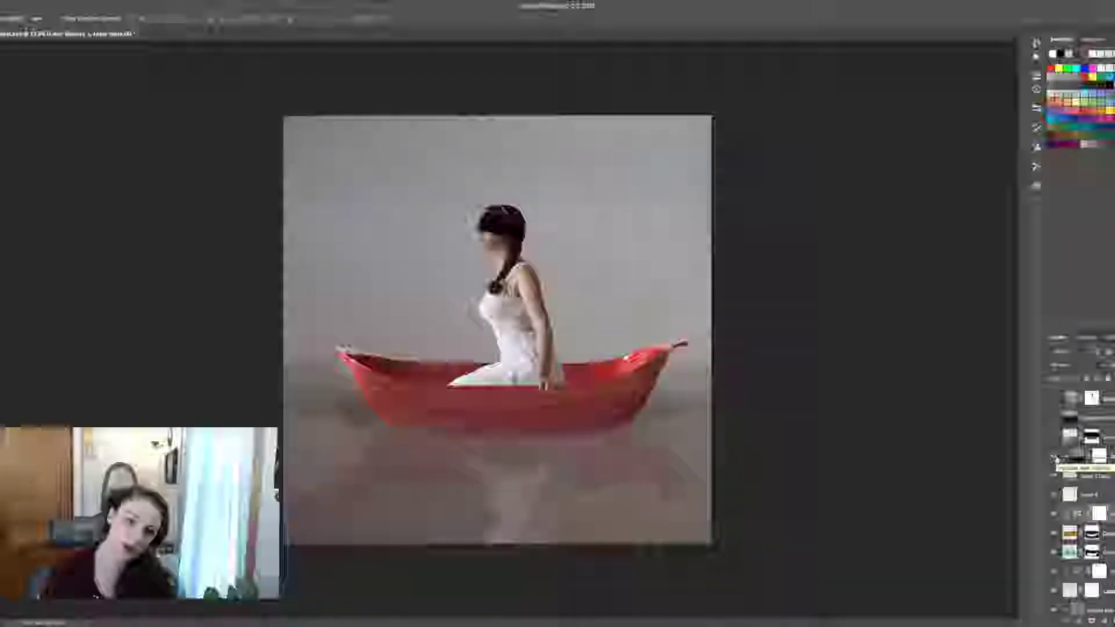
pyautogui.click(1055, 457)
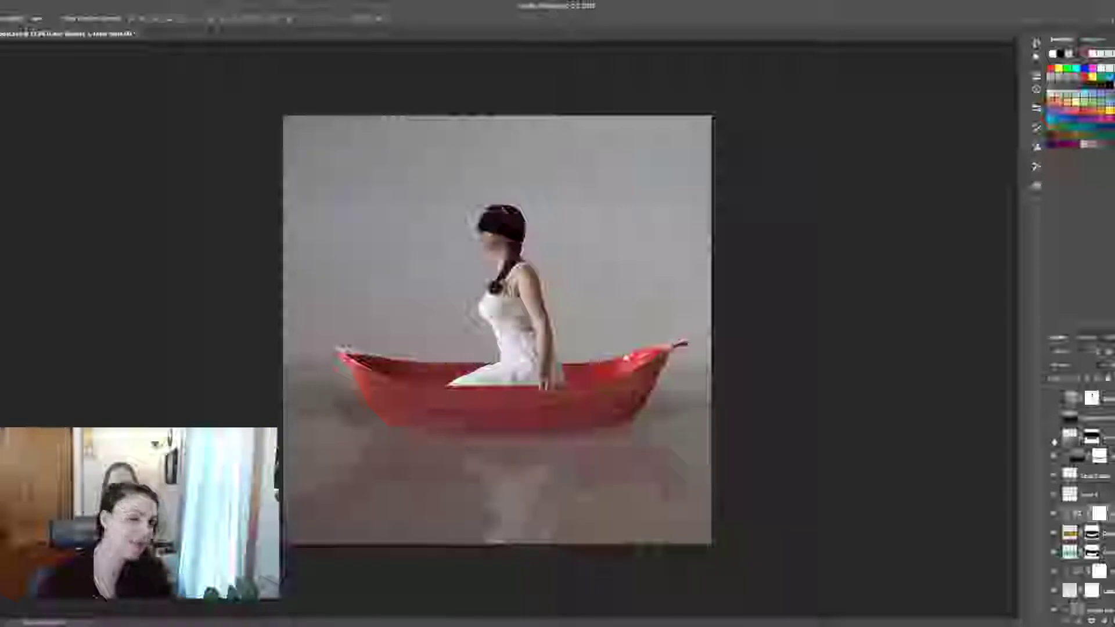
pyautogui.click(1054, 454)
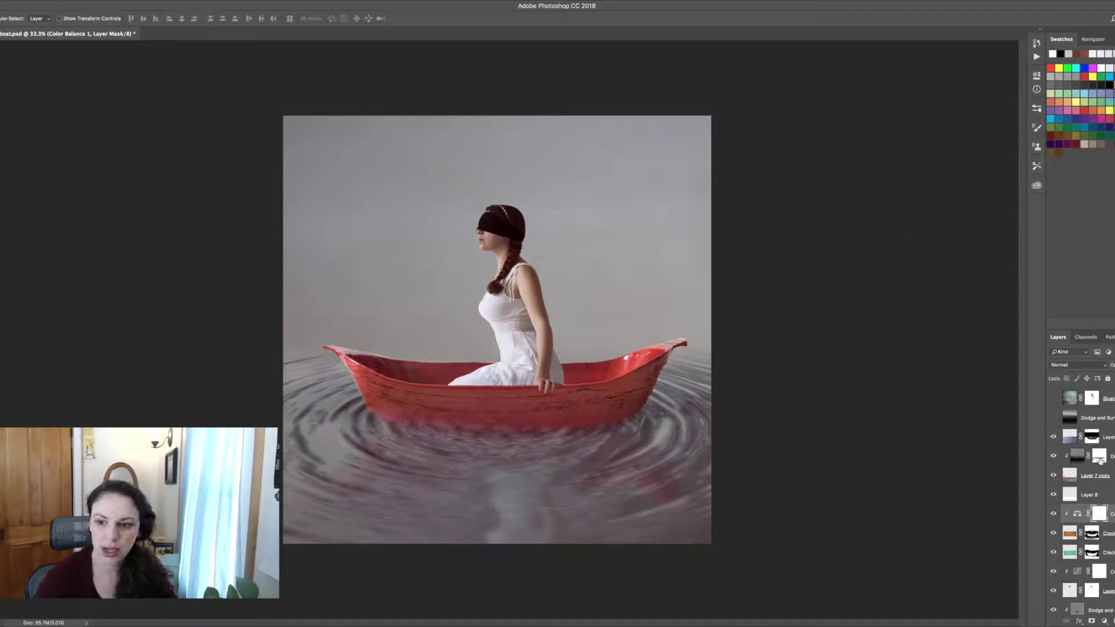
# - Add a new layer above the ripple layer and fill it with a diagonal linear gradient from dark to white across the whole canvas
pyautogui.click(1104, 494)
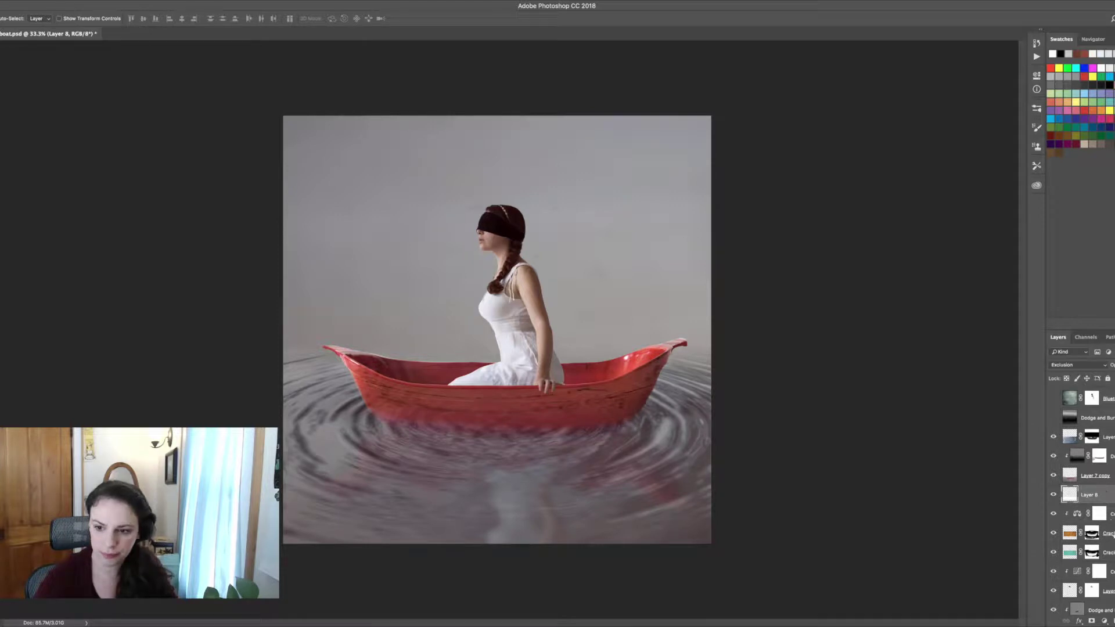
pyautogui.click(1068, 437)
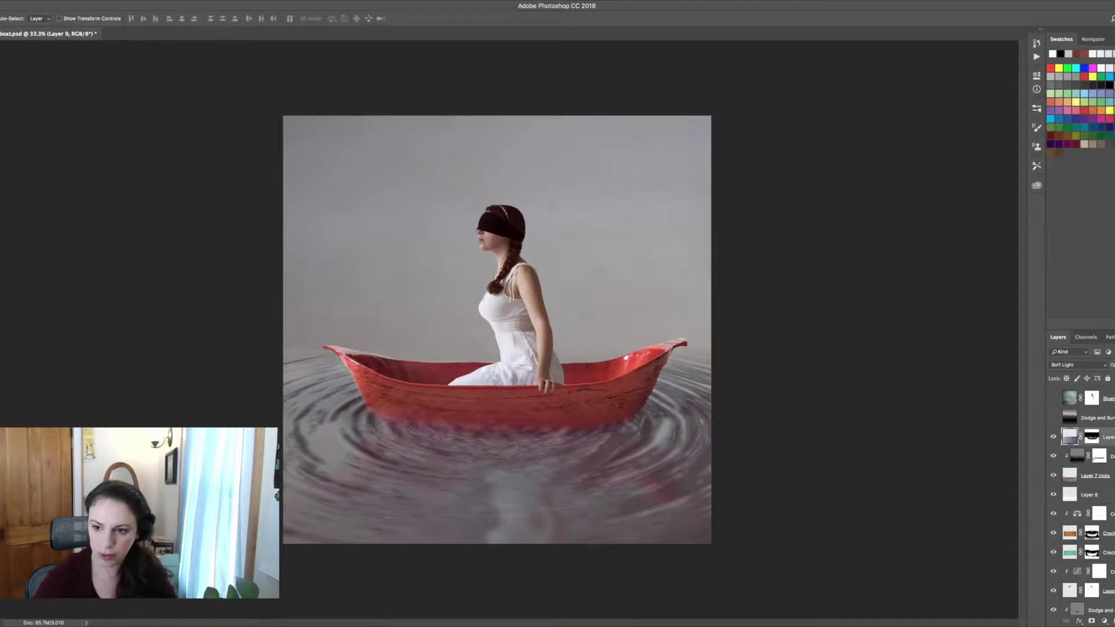
pyautogui.hotkey('ctrl', 'shift', 'alt', 'n')
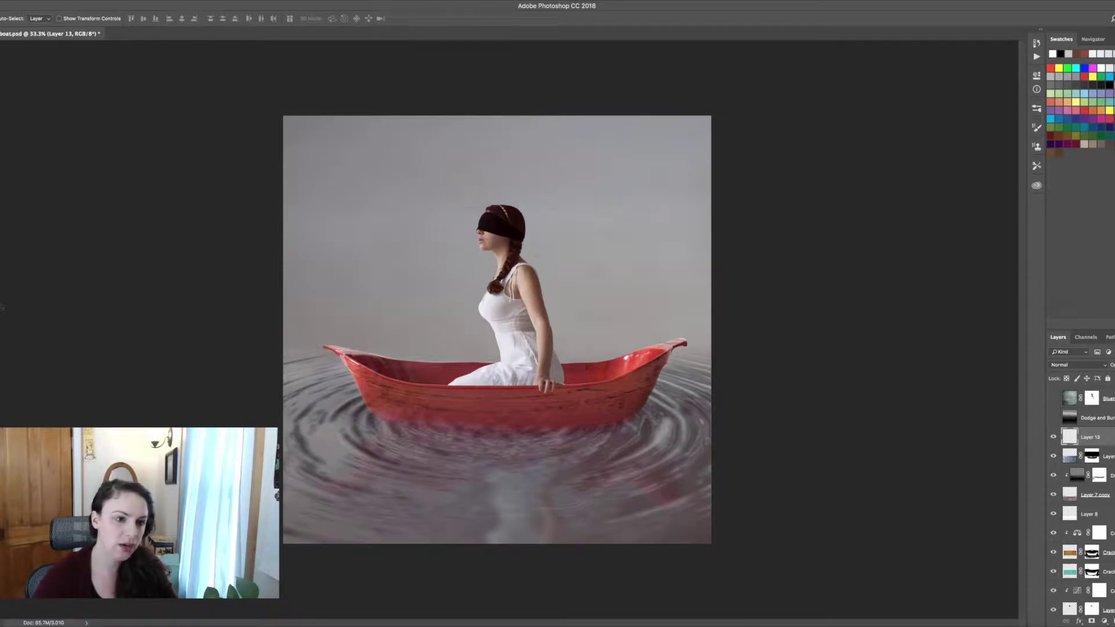
pyautogui.press('g')
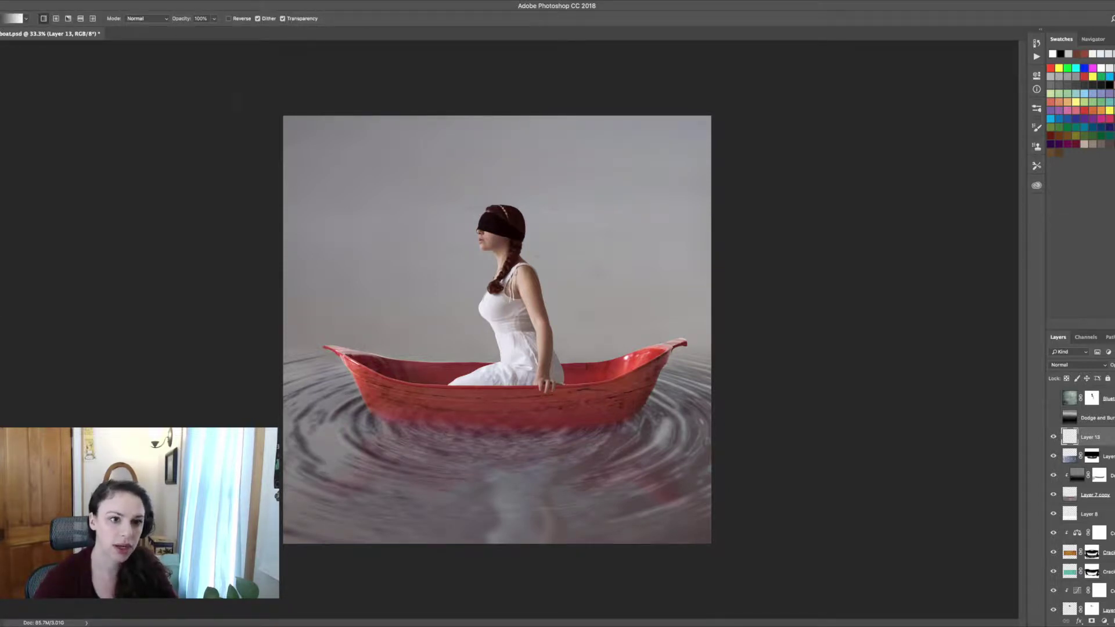
pyautogui.click(45, 19)
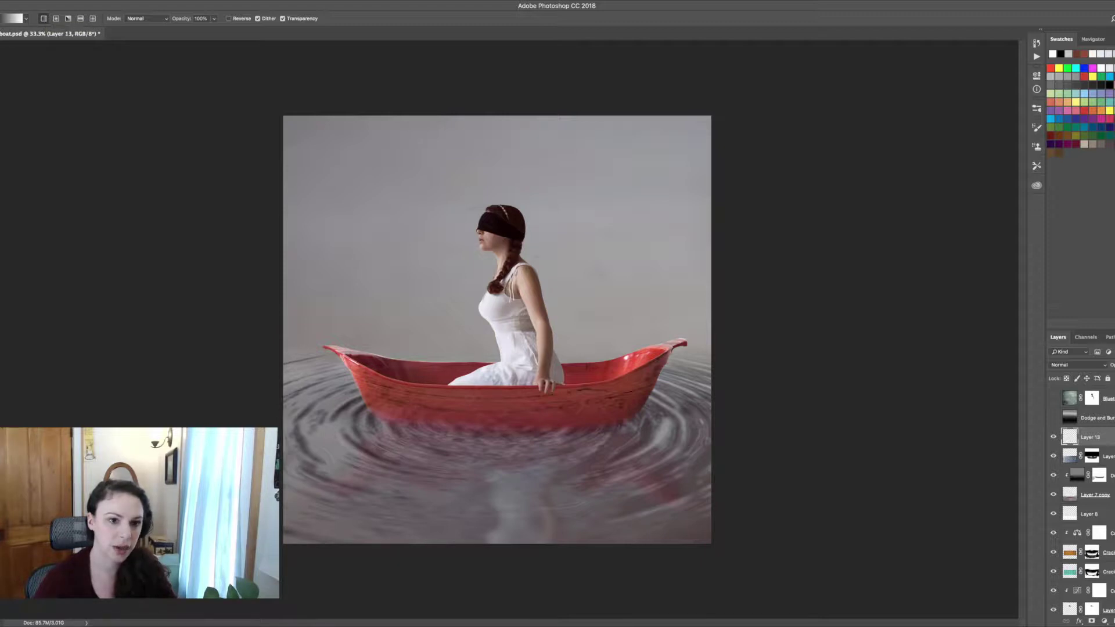
pyautogui.moveTo(283, 117); pyautogui.dragTo(709, 543)
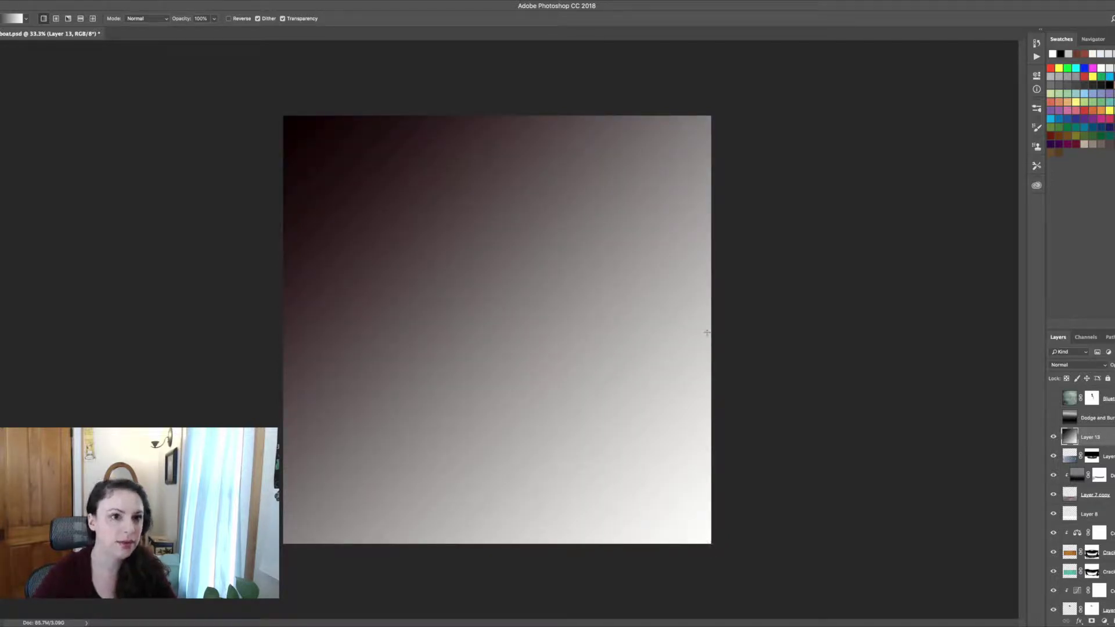
# - Distort the gradient with the ZigZag filter at Amount 100, Ridges 10 and Pond Ripples style, and apply the same filter a second time
pyautogui.click(186, 0)
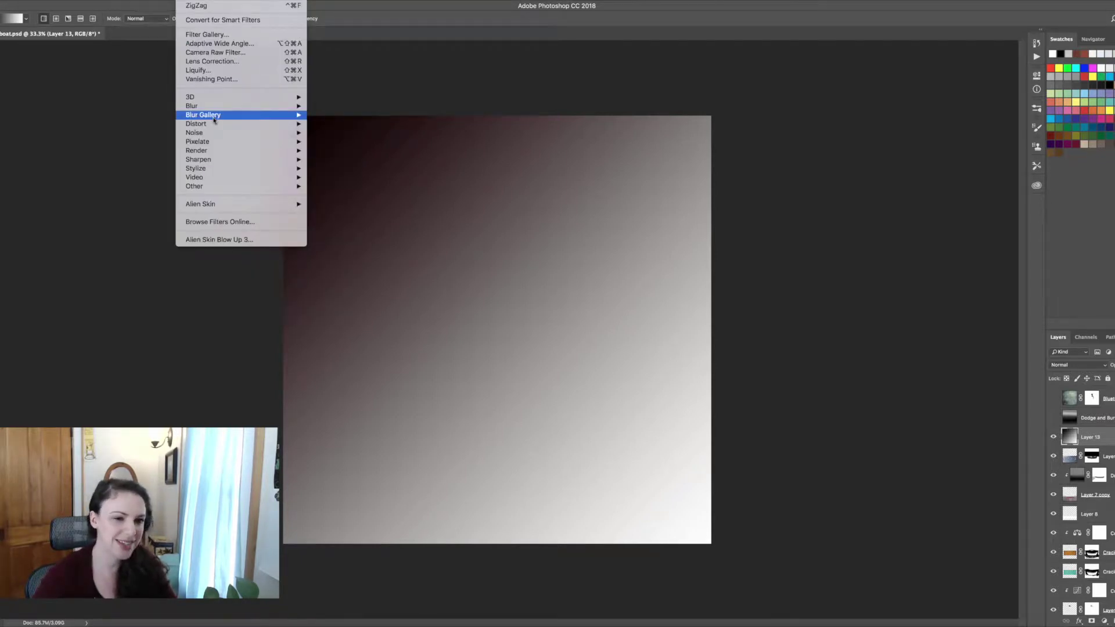
pyautogui.moveTo(225, 153)
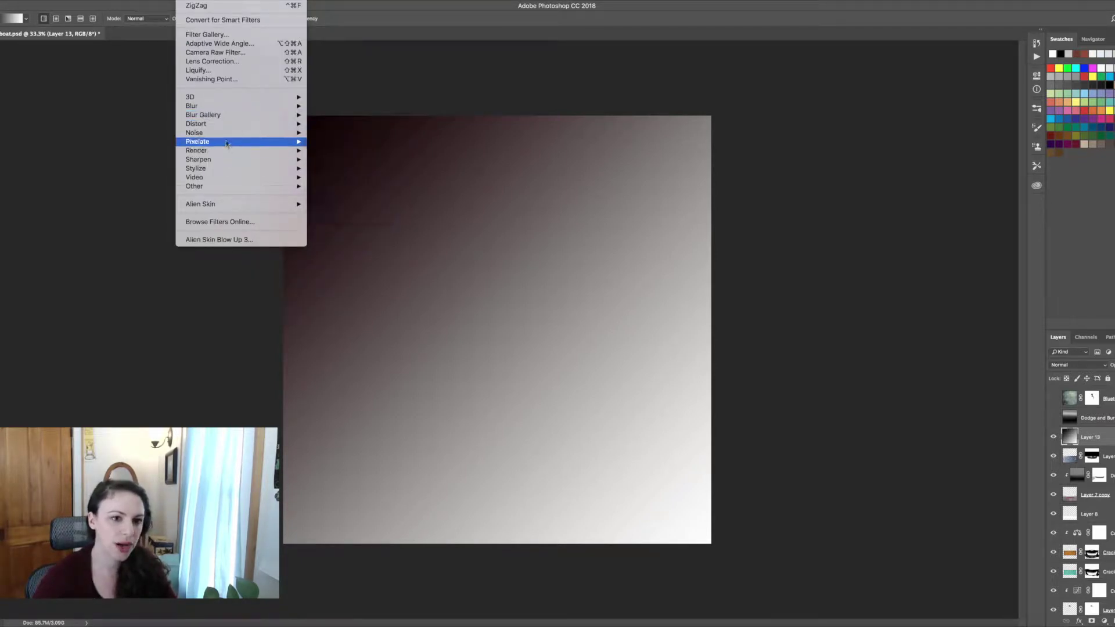
pyautogui.moveTo(227, 126)
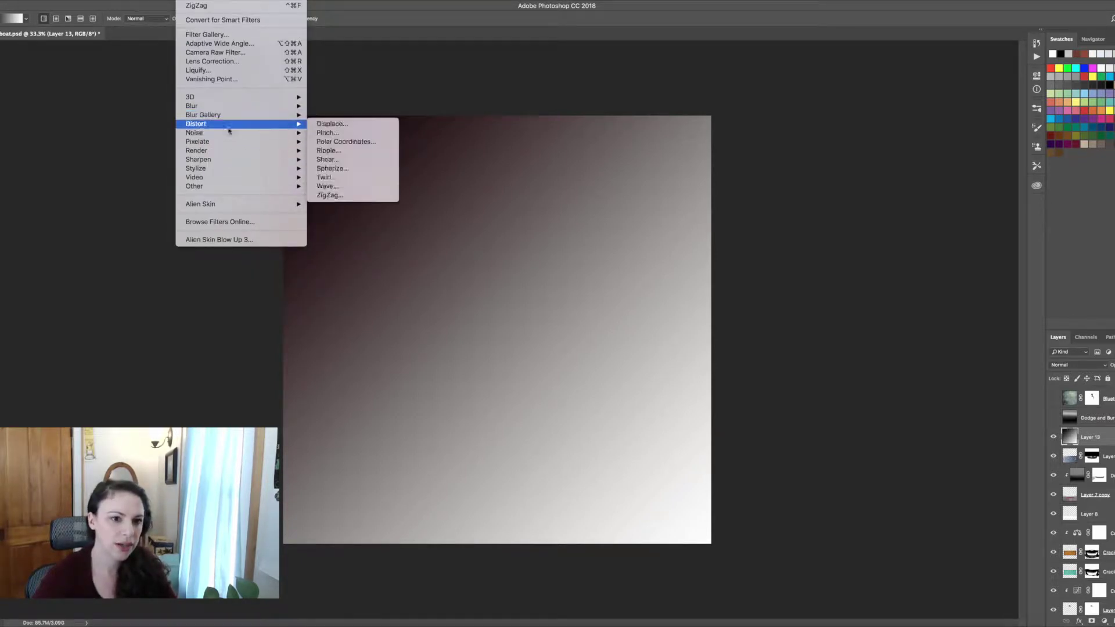
pyautogui.click(348, 195)
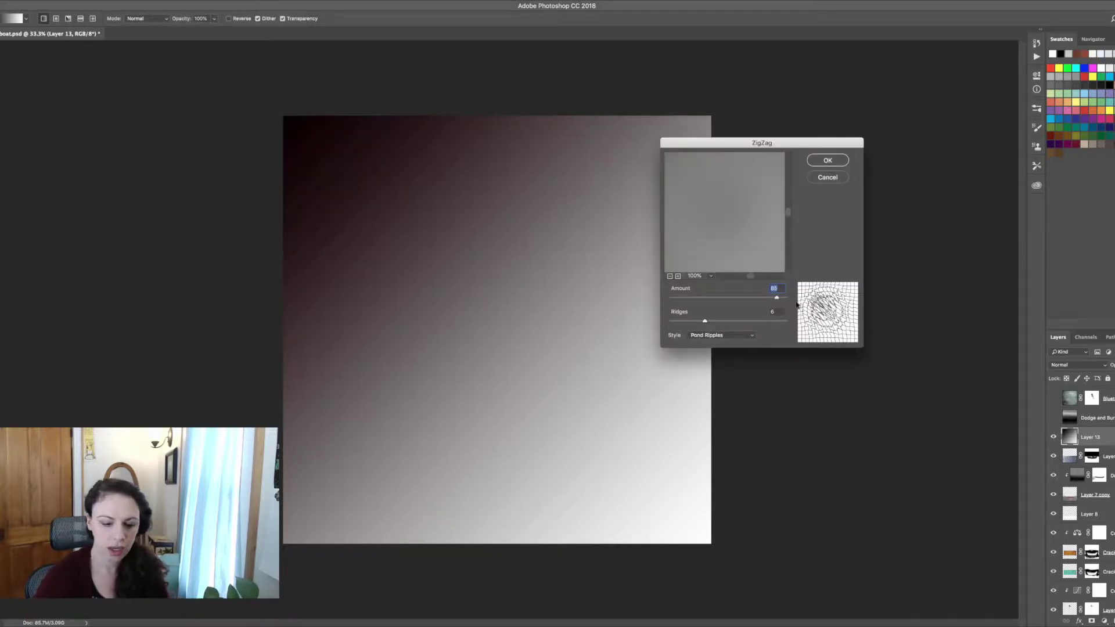
pyautogui.write('100')
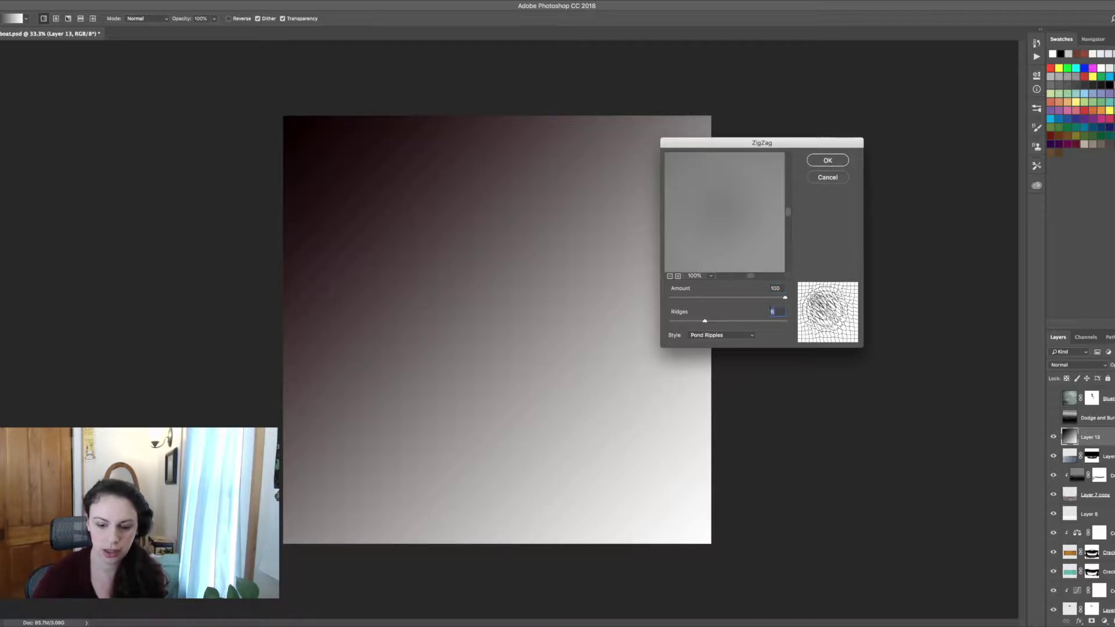
pyautogui.write('10')
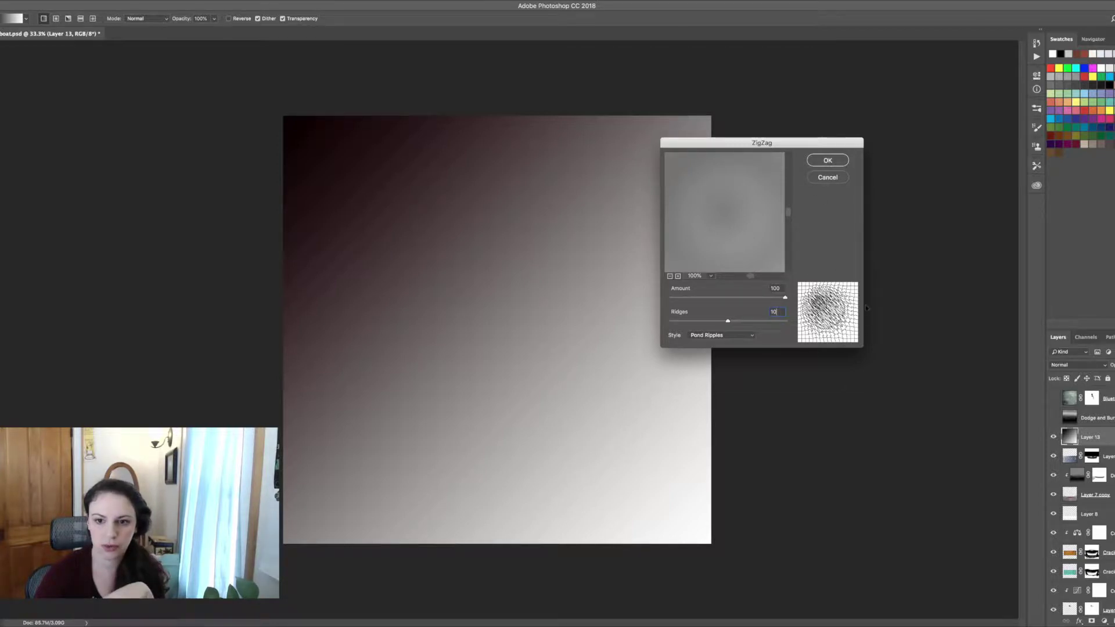
pyautogui.click(837, 162)
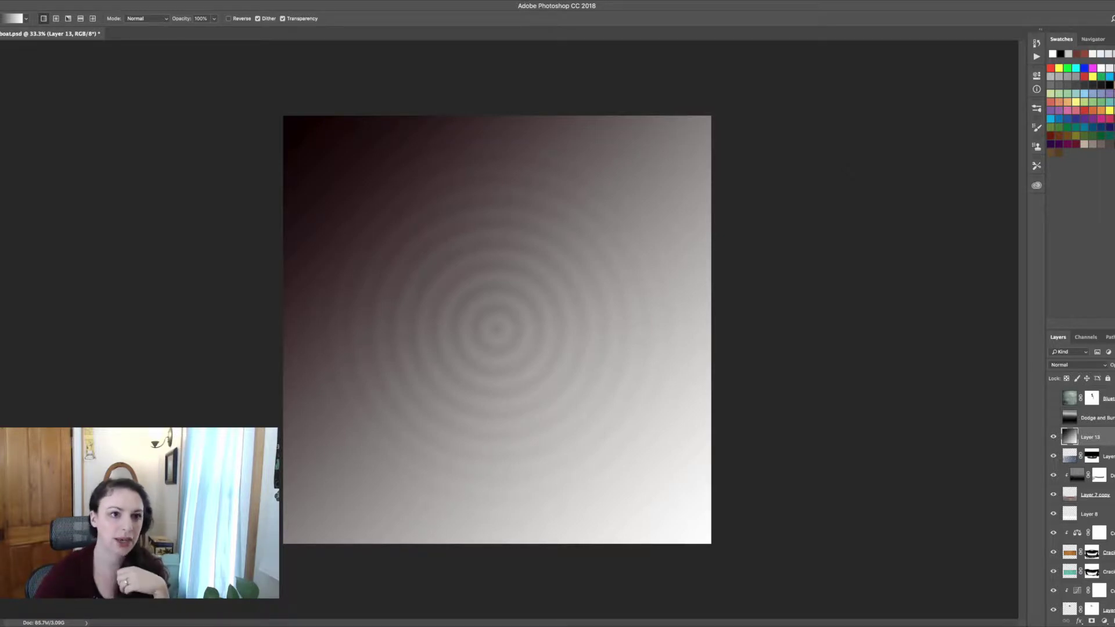
pyautogui.click(195, 1)
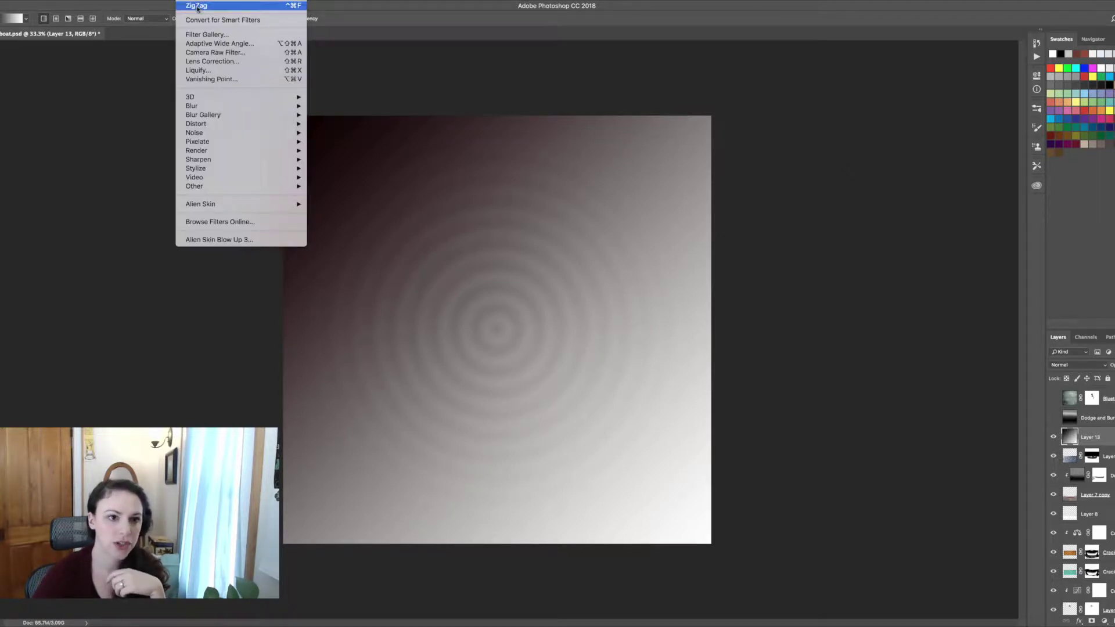
pyautogui.click(197, 6)
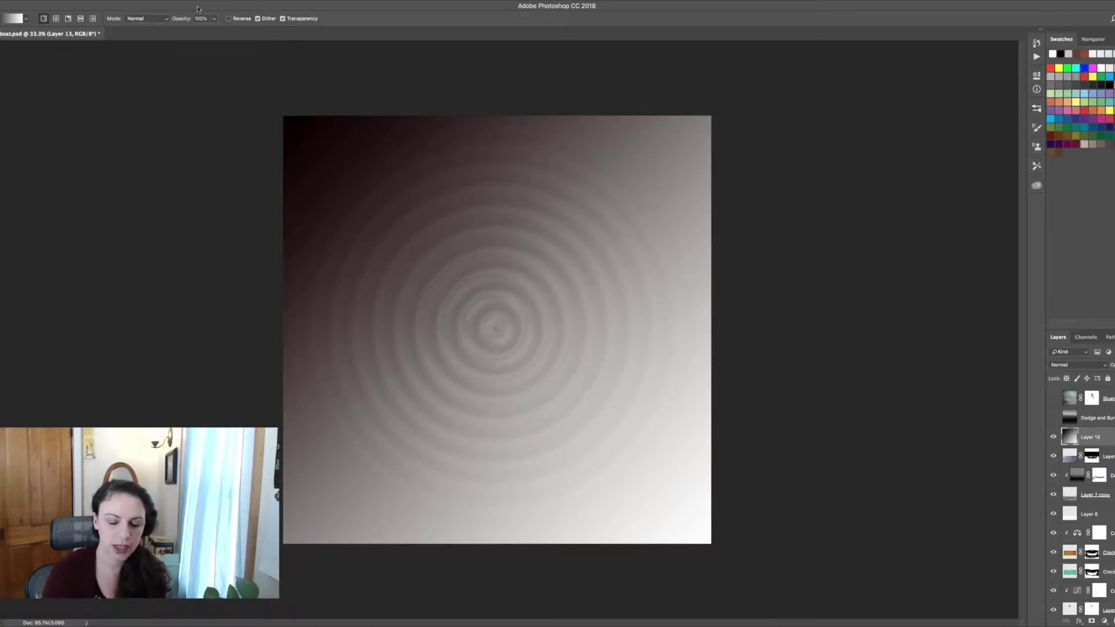
# - Transform the rippled gradient in perspective with a much wider near edge, and move it down so the plain background shows above it
pyautogui.hotkey('ctrl', 't')
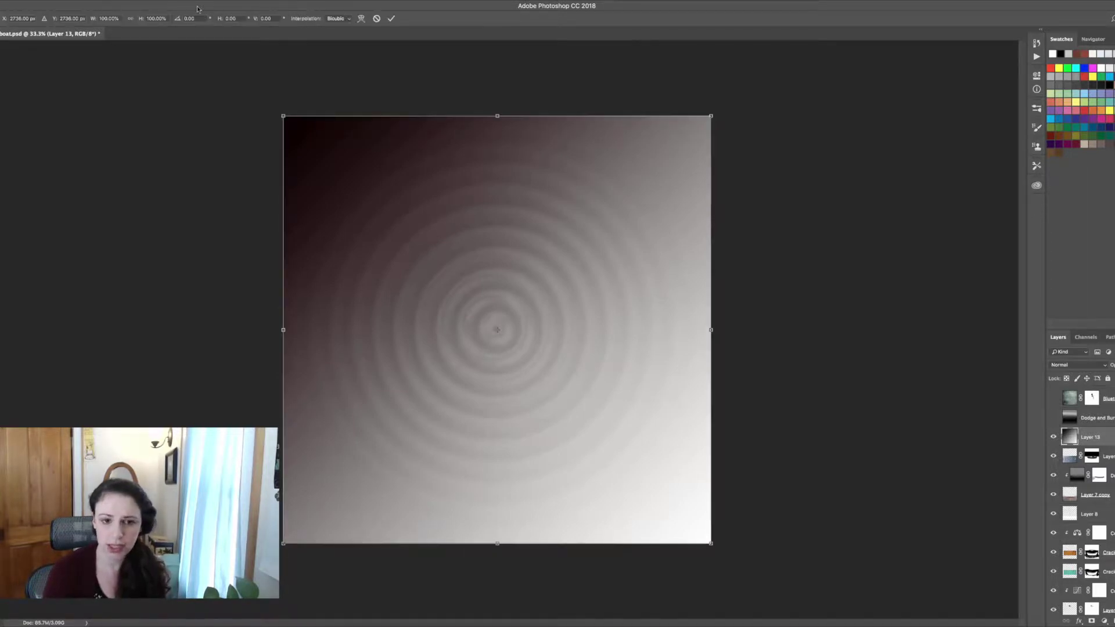
pyautogui.rightClick(393, 396)
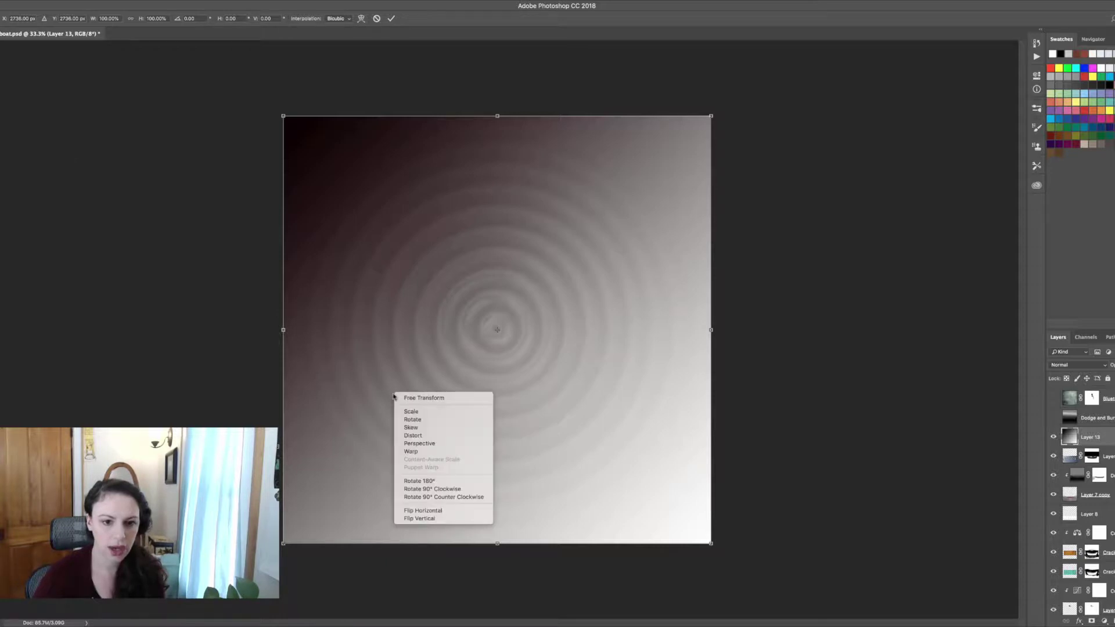
pyautogui.click(444, 441)
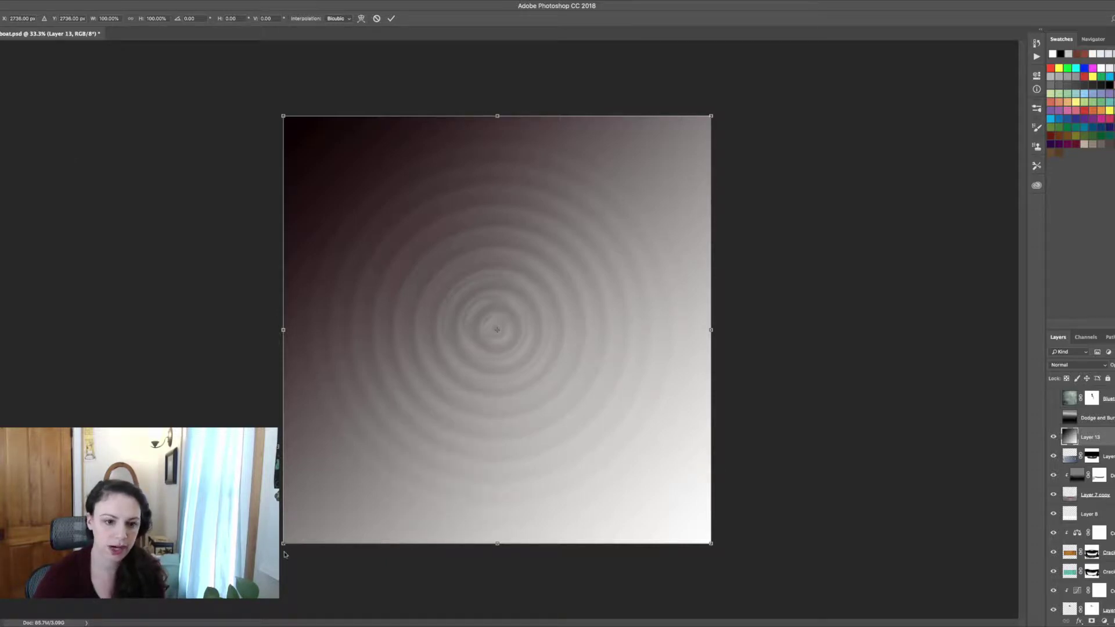
pyautogui.moveTo(283, 544); pyautogui.dragTo(40, 544)
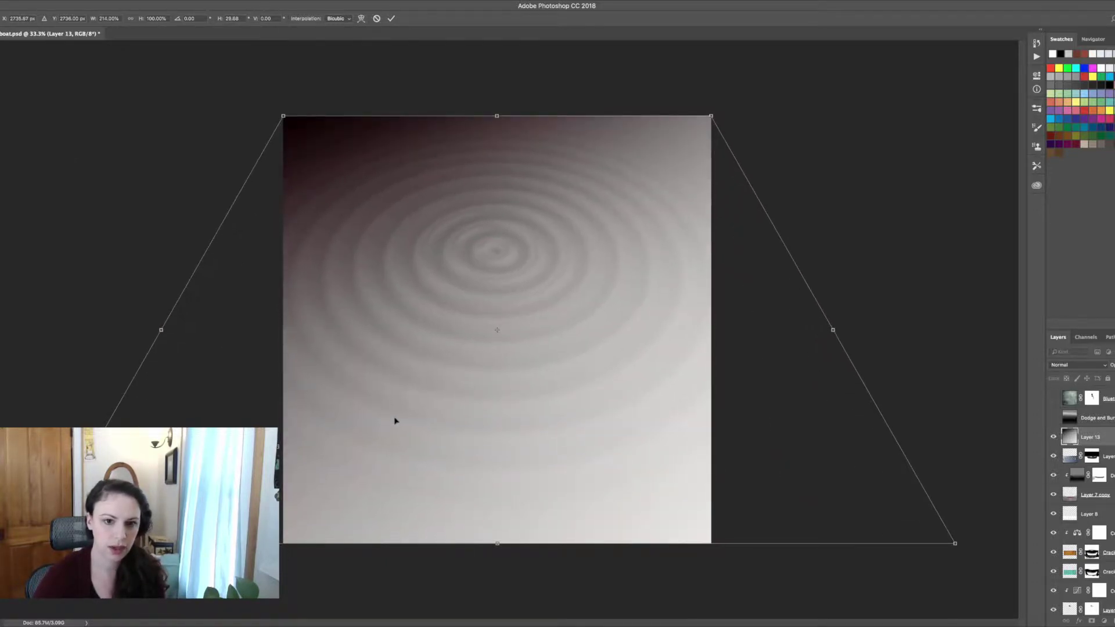
pyautogui.moveTo(394, 420); pyautogui.dragTo(375, 504)
pyautogui.moveTo(691, 201); pyautogui.dragTo(785, 199)
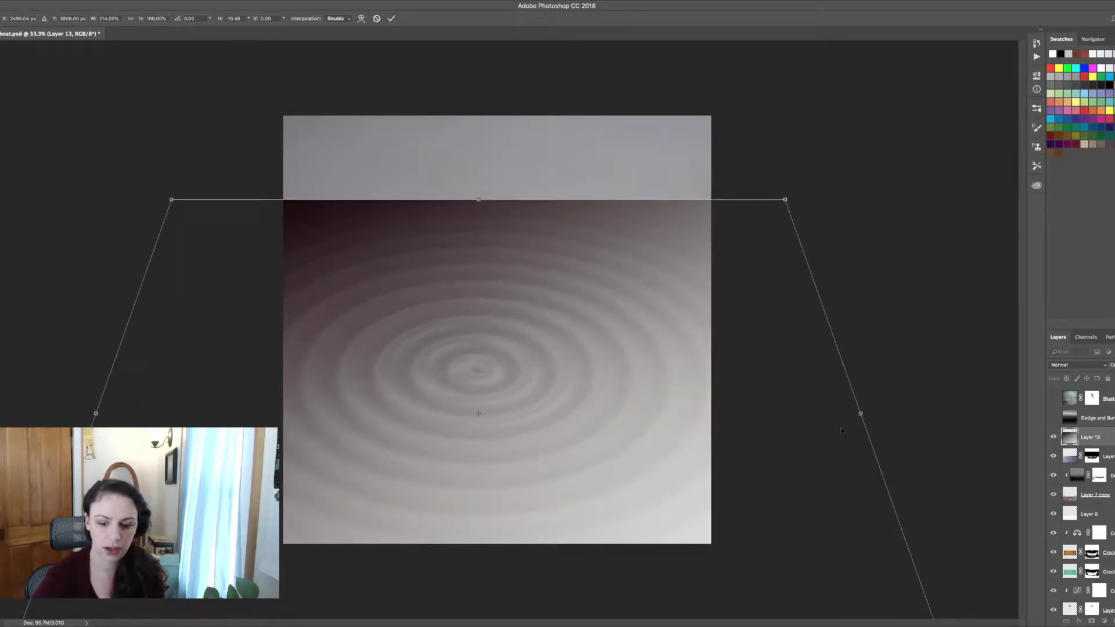
pyautogui.press('super+minus')
pyautogui.press('super+minus')
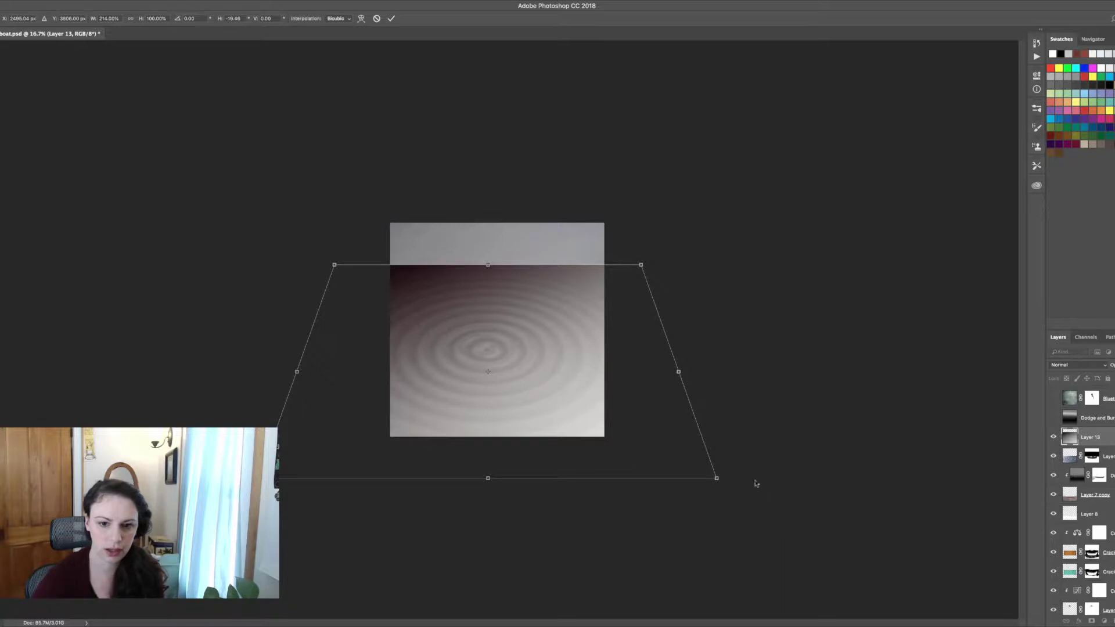
pyautogui.moveTo(717, 479); pyautogui.dragTo(851, 478)
pyautogui.moveTo(638, 353)
pyautogui.mouseDown()
pyautogui.moveTo(668, 351)
pyautogui.moveTo(645, 352)
pyautogui.mouseUp()
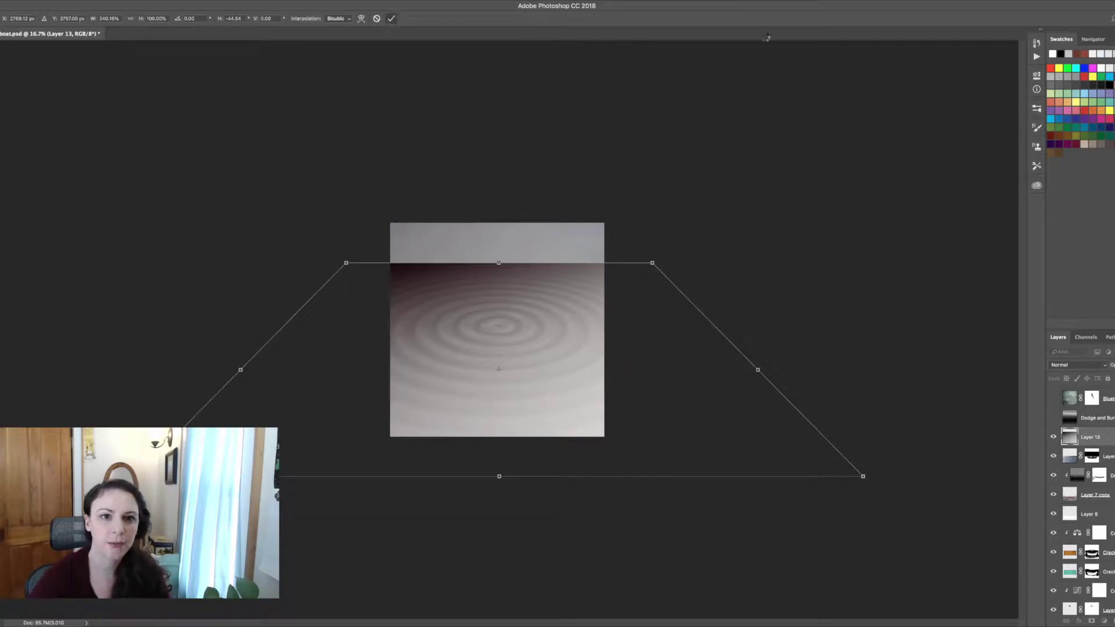
pyautogui.press('Return')
# - Hide the demonstration ripple layer, compare Layer 9 with its layer mask disabled and enabled, and inspect the ripples around the boat
pyautogui.click(1053, 438)
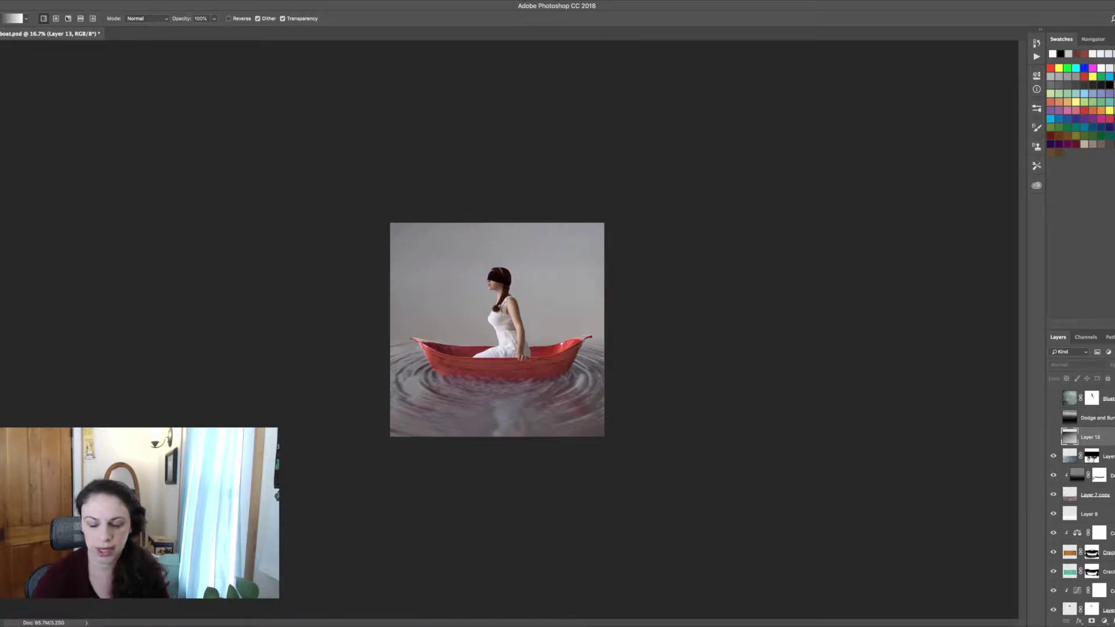
pyautogui.click(1091, 457)
pyautogui.rightClick(1090, 458)
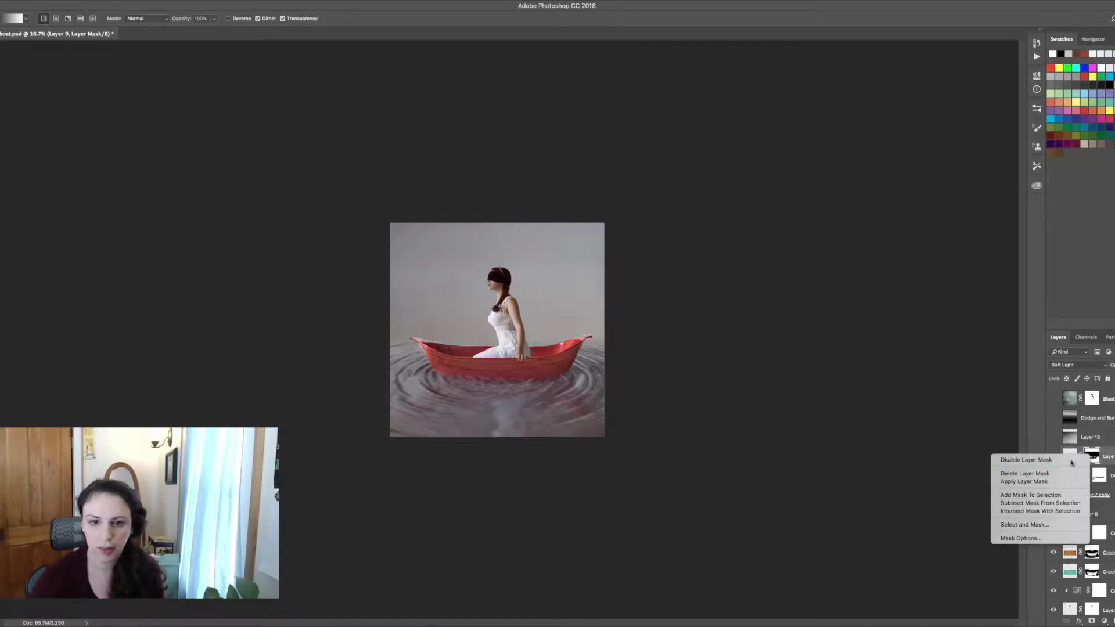
pyautogui.click(1074, 460)
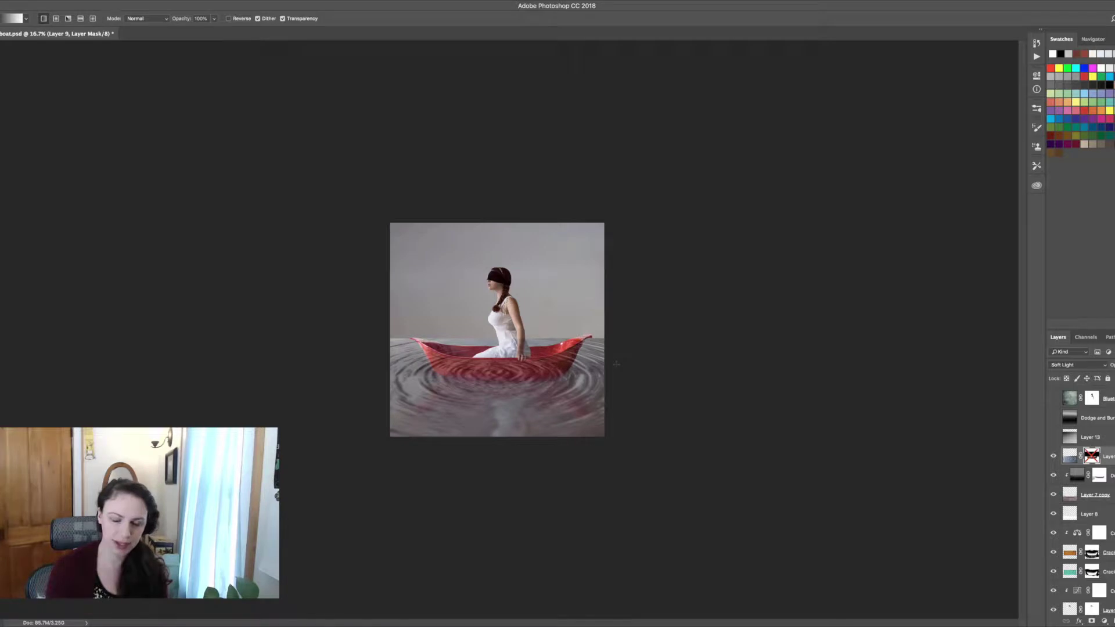
pyautogui.keyDown('shift'); pyautogui.click(1096, 456); pyautogui.keyUp('shift')
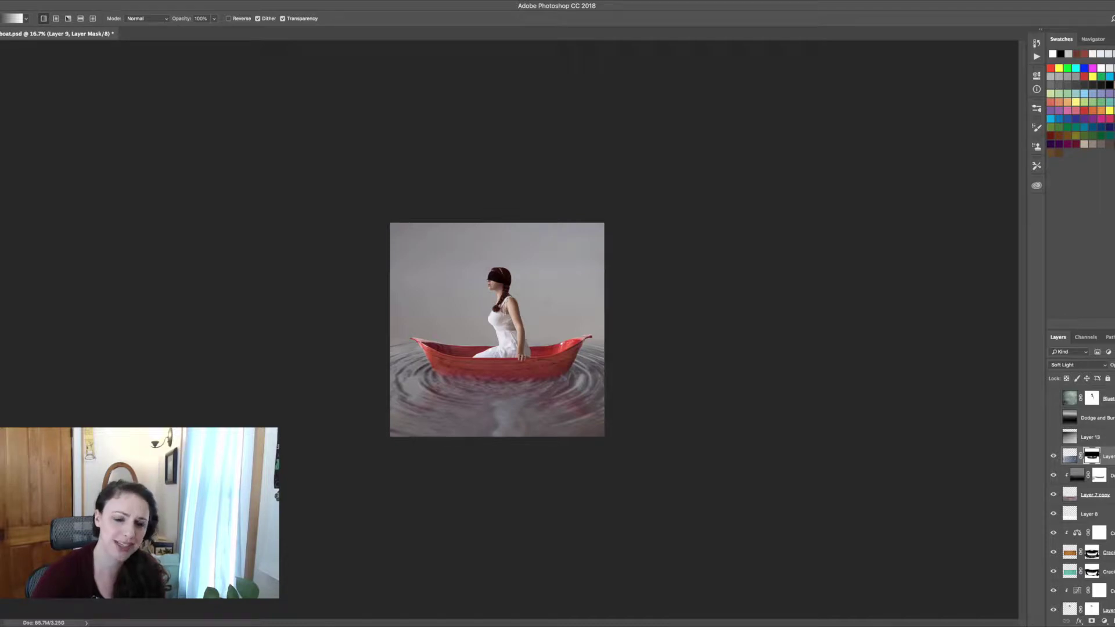
pyautogui.press('super+equal')
pyautogui.press('super+equal')
pyautogui.press('super+equal')
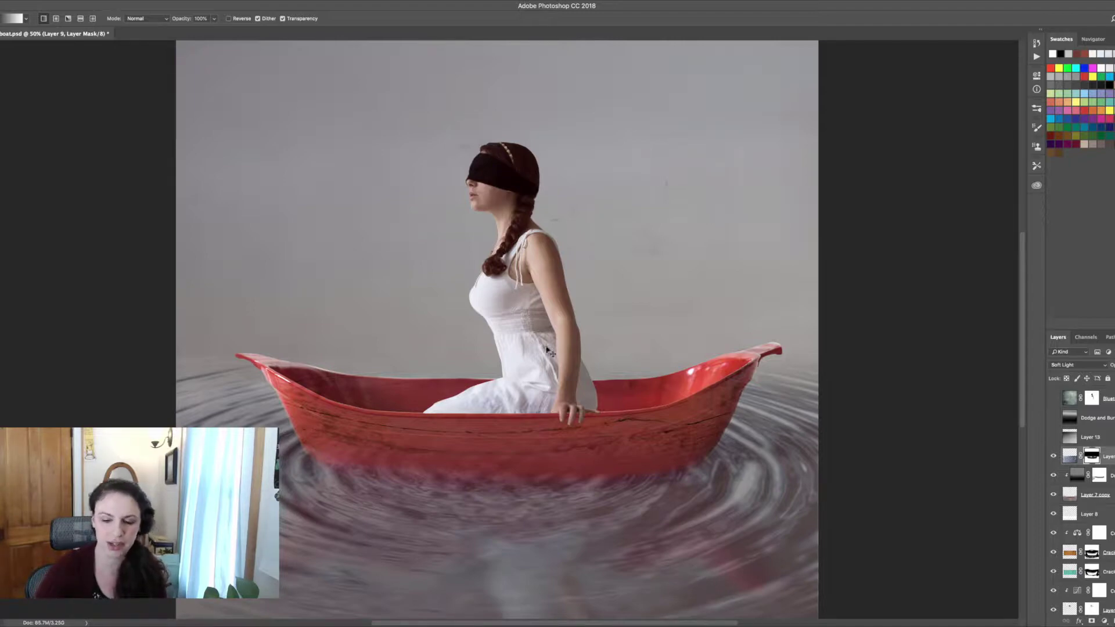
pyautogui.hotkey('ctrl', '-')
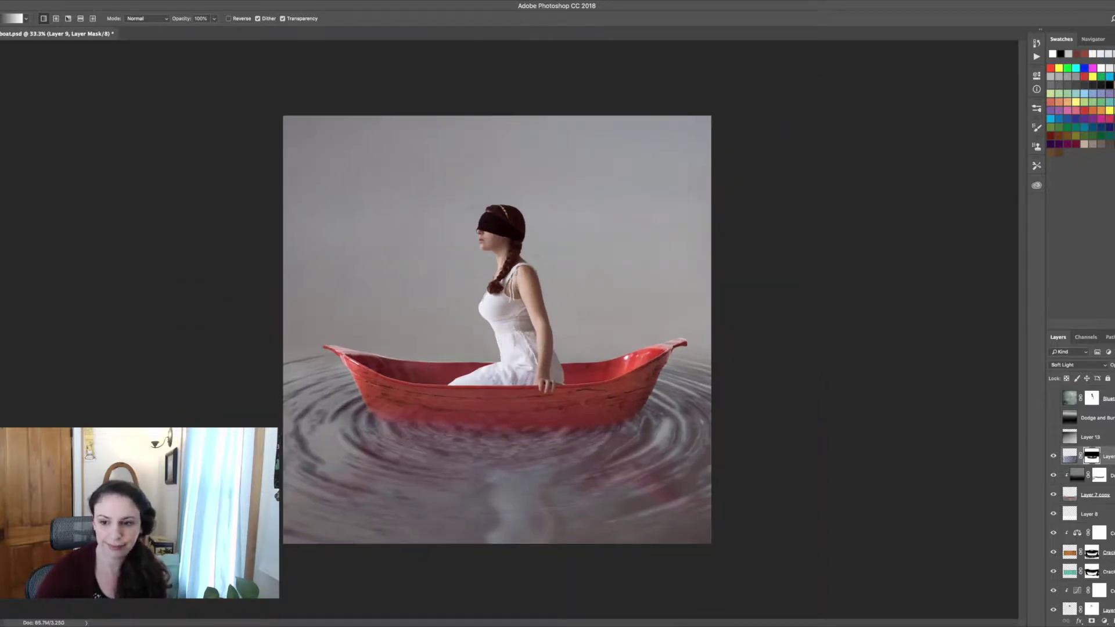
# - Delete the hidden demonstration ripple layer and show the Dodge and Burn layer above the masked ripples
pyautogui.click(1090, 437)
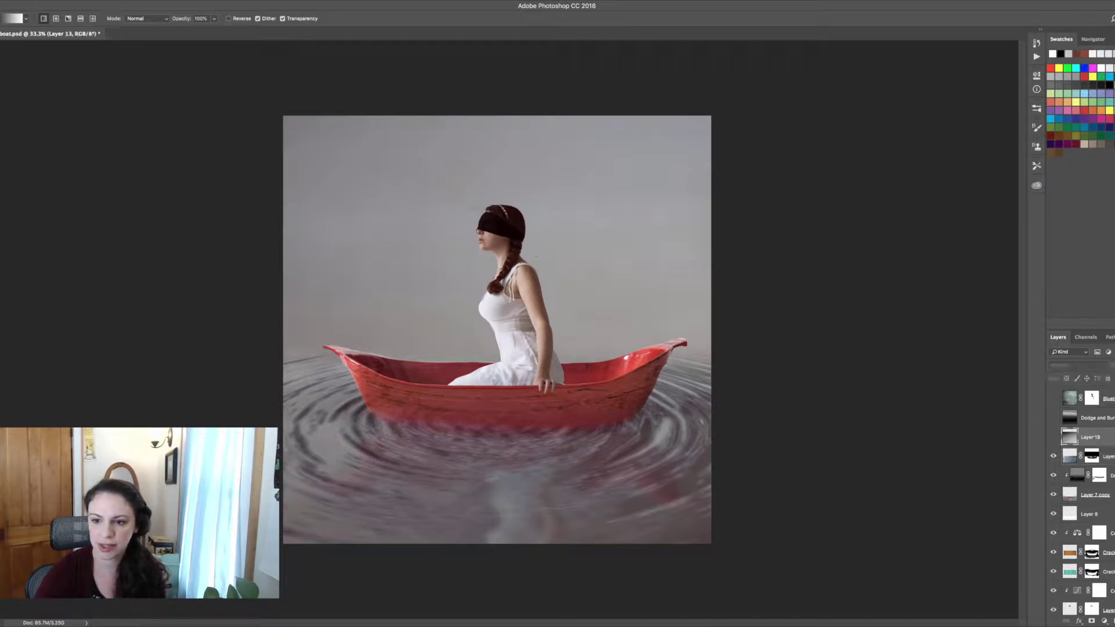
pyautogui.press('BackSpace')
pyautogui.click(1054, 418)
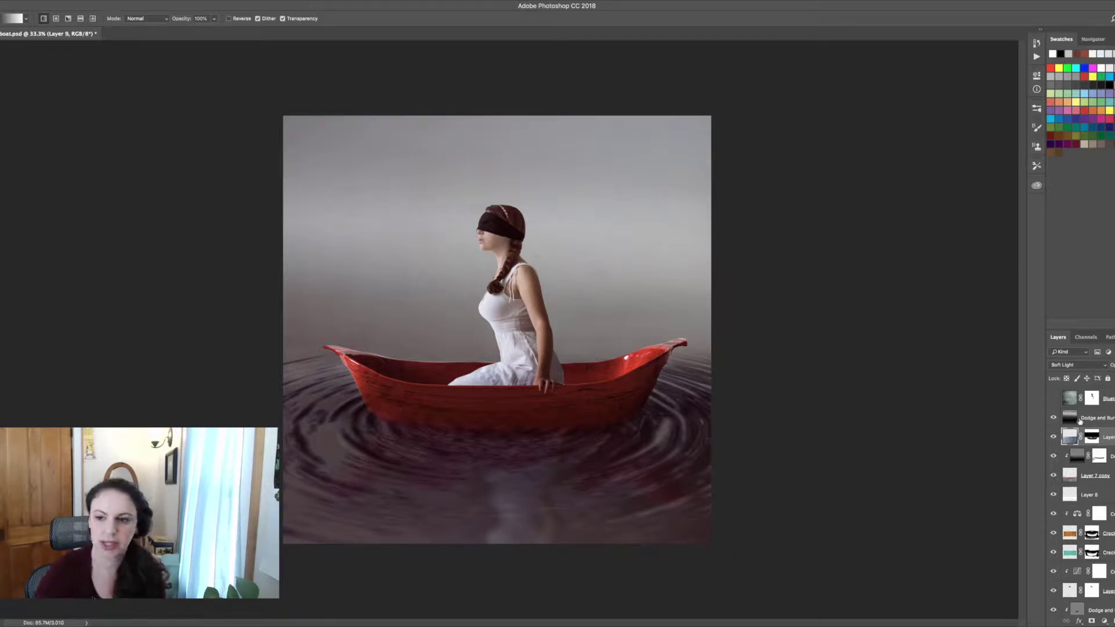
# - Create a new layer named "Dodge and Burn" above the existing Dodge and Burn layer, in Soft Light mode, filled with 50% gray
pyautogui.click(1097, 424)
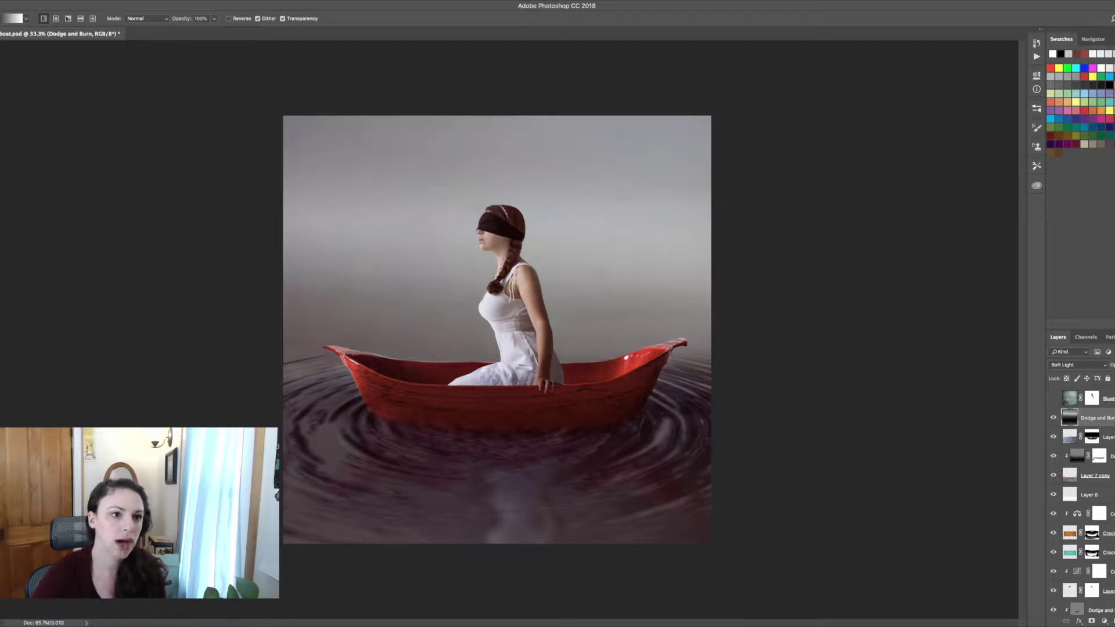
pyautogui.click(113, 0)
pyautogui.moveTo(174, 5)
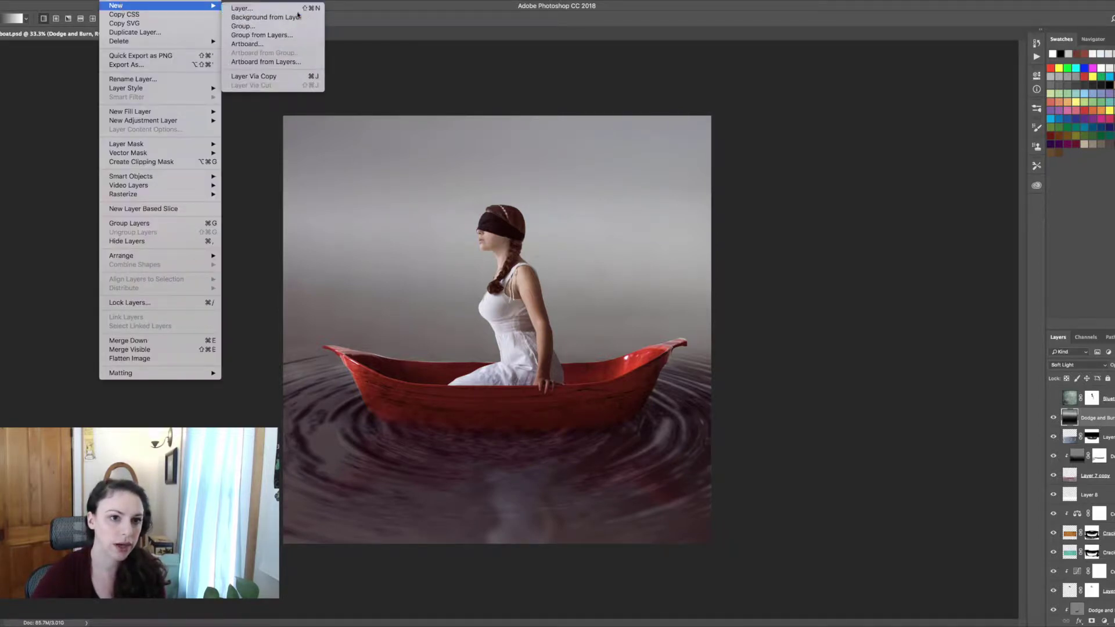
pyautogui.click(279, 8)
pyautogui.write('Dodge and Burn')
pyautogui.click(537, 323)
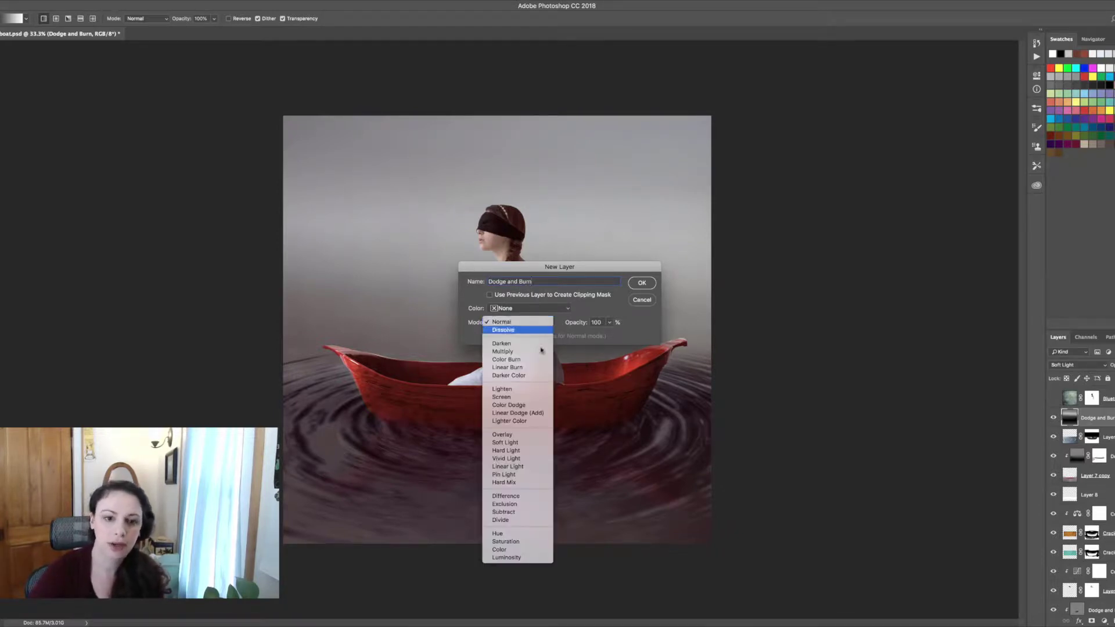
pyautogui.click(505, 442)
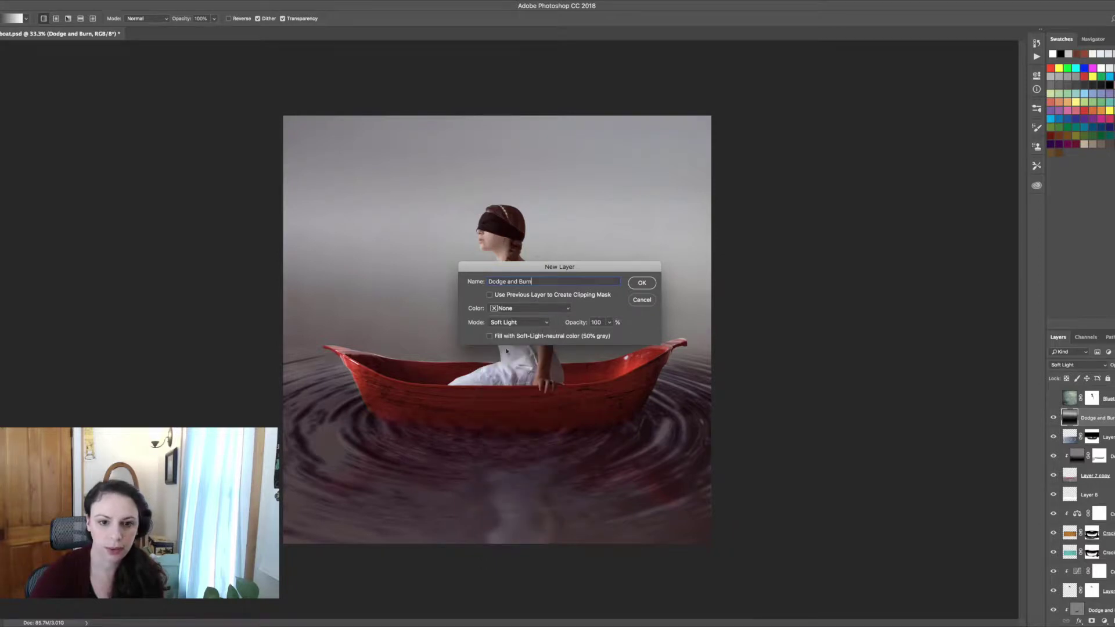
pyautogui.click(492, 337)
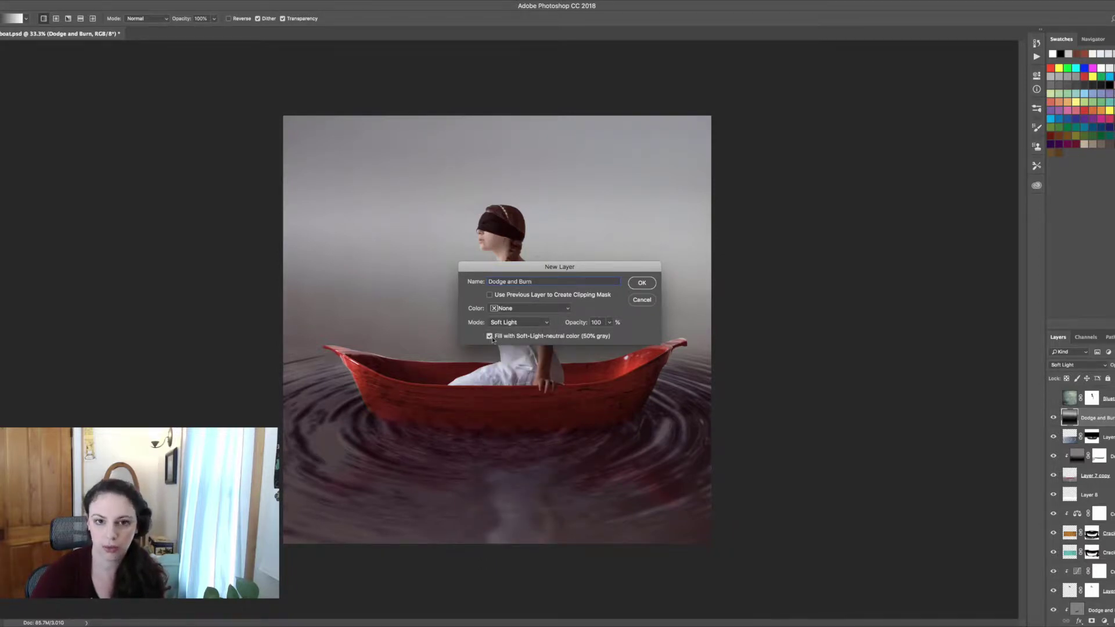
pyautogui.click(645, 283)
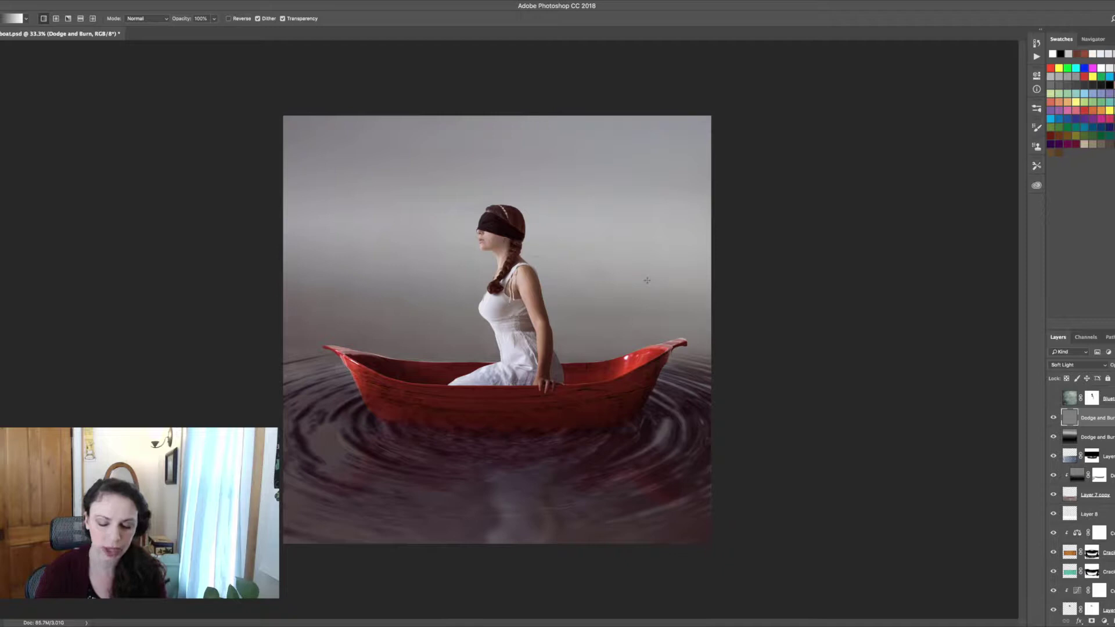
# - Set the Brush tool's opacity to 5% and paint lightly over the woman on the gray layer
pyautogui.press('b')
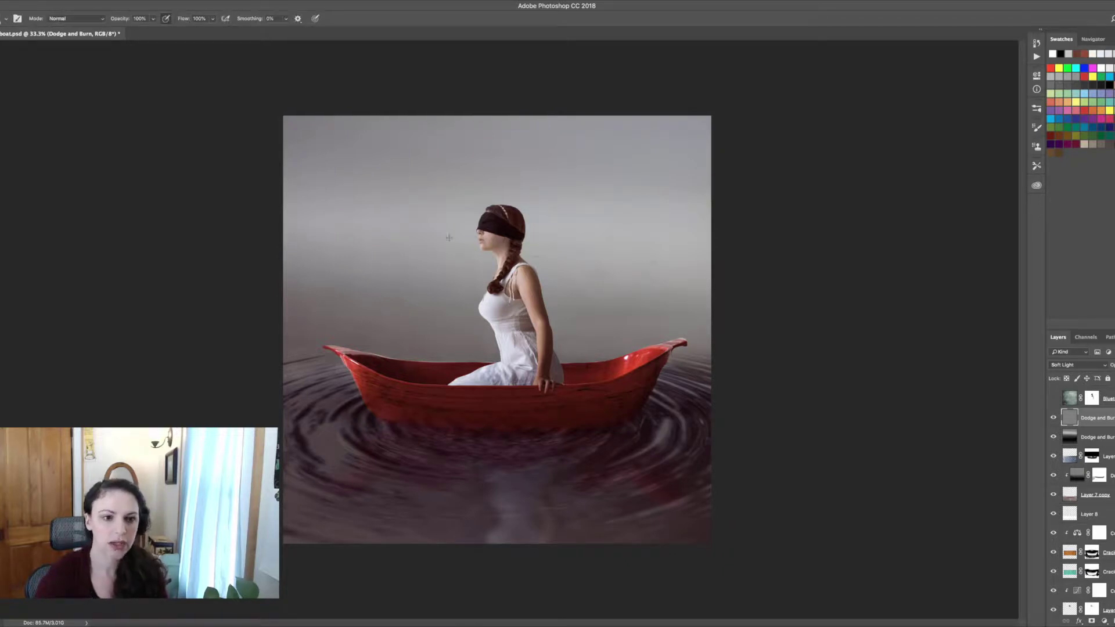
pyautogui.click(153, 18)
pyautogui.moveTo(156, 30); pyautogui.dragTo(111, 30)
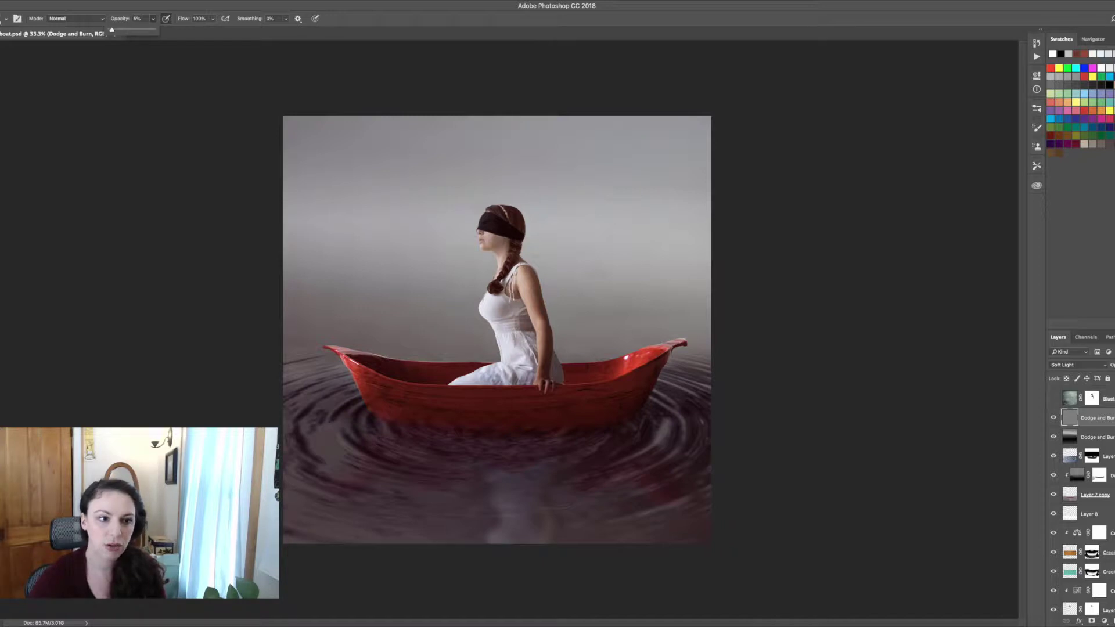
pyautogui.click(513, 293)
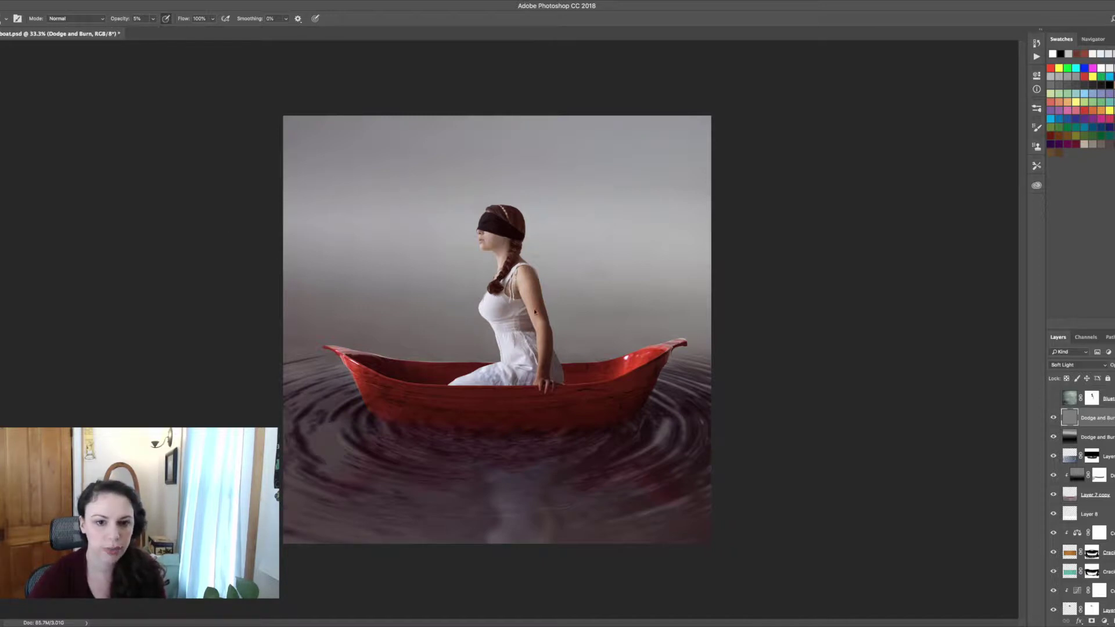
# - Raise the brush opacity to 18% and brush over the woman's arm and dress
pyautogui.click(153, 19)
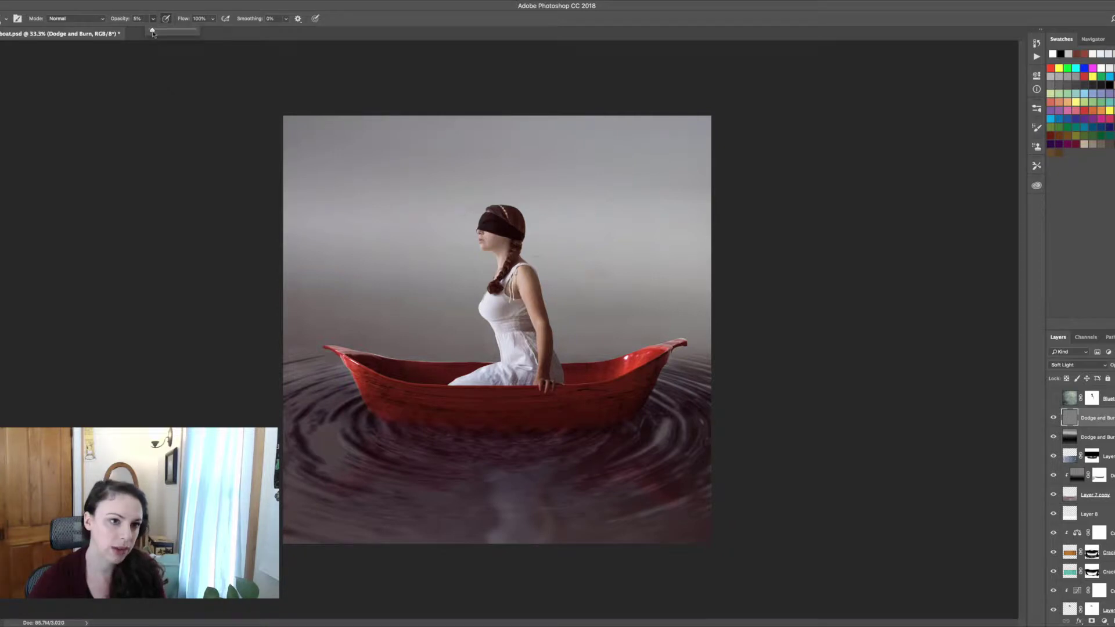
pyautogui.moveTo(155, 31); pyautogui.dragTo(158, 31)
pyautogui.click(525, 358)
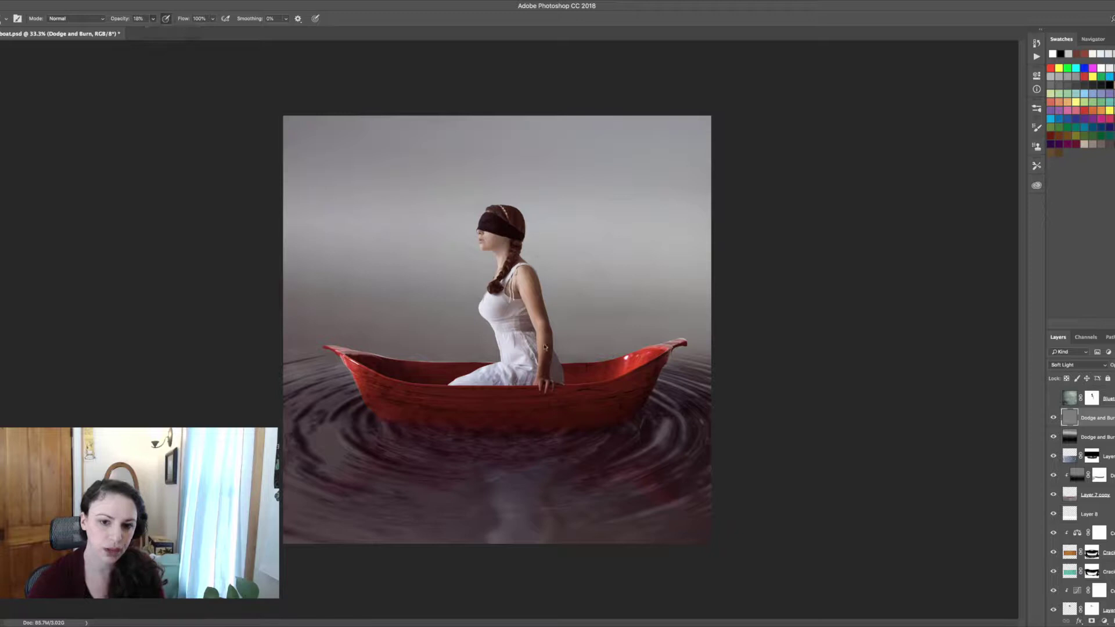
pyautogui.moveTo(541, 329); pyautogui.dragTo(527, 279)
pyautogui.moveTo(541, 336)
pyautogui.mouseDown()
pyautogui.moveTo(543, 395)
pyautogui.moveTo(467, 383)
pyautogui.mouseUp()
# - Swap the foreground and background colors and apply a reflected gradient across the background on the gray Dodge and Burn layer
pyautogui.press('x')
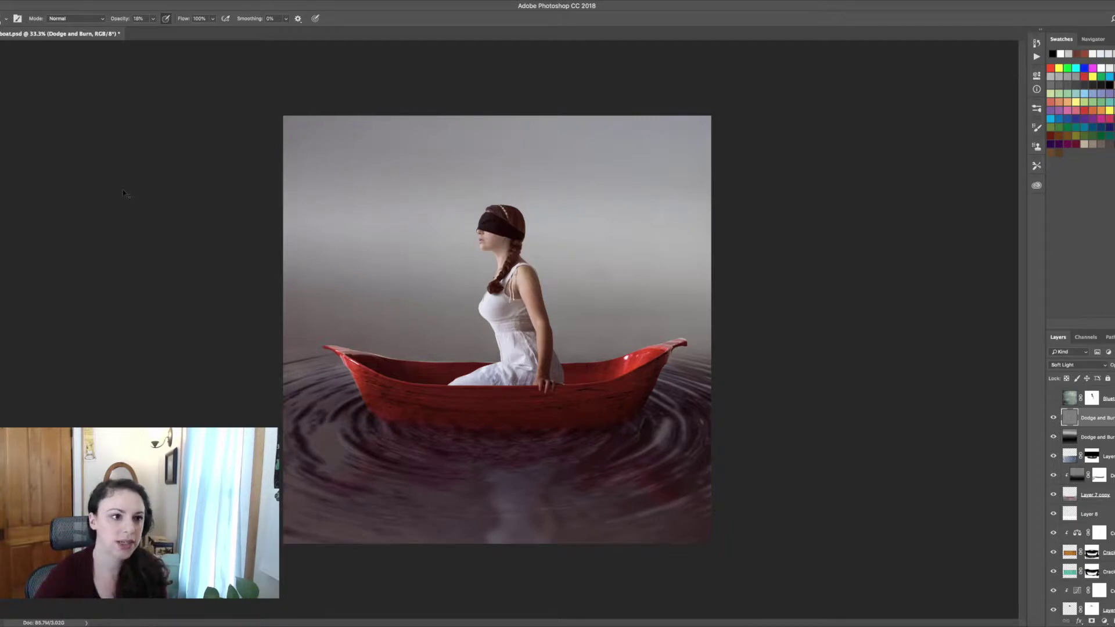
pyautogui.press('g')
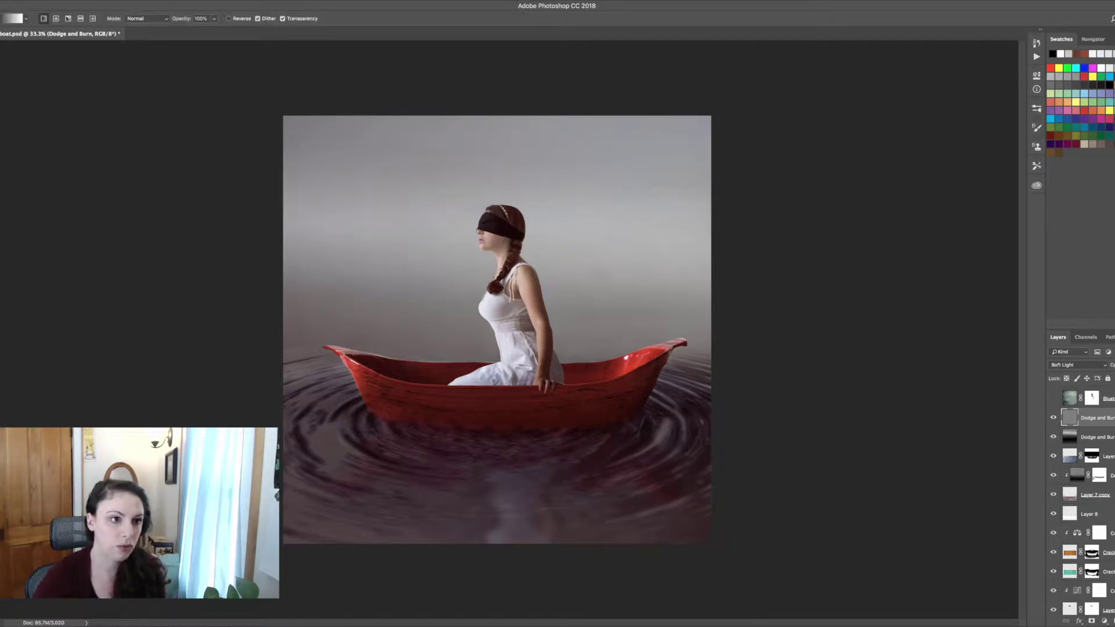
pyautogui.click(81, 20)
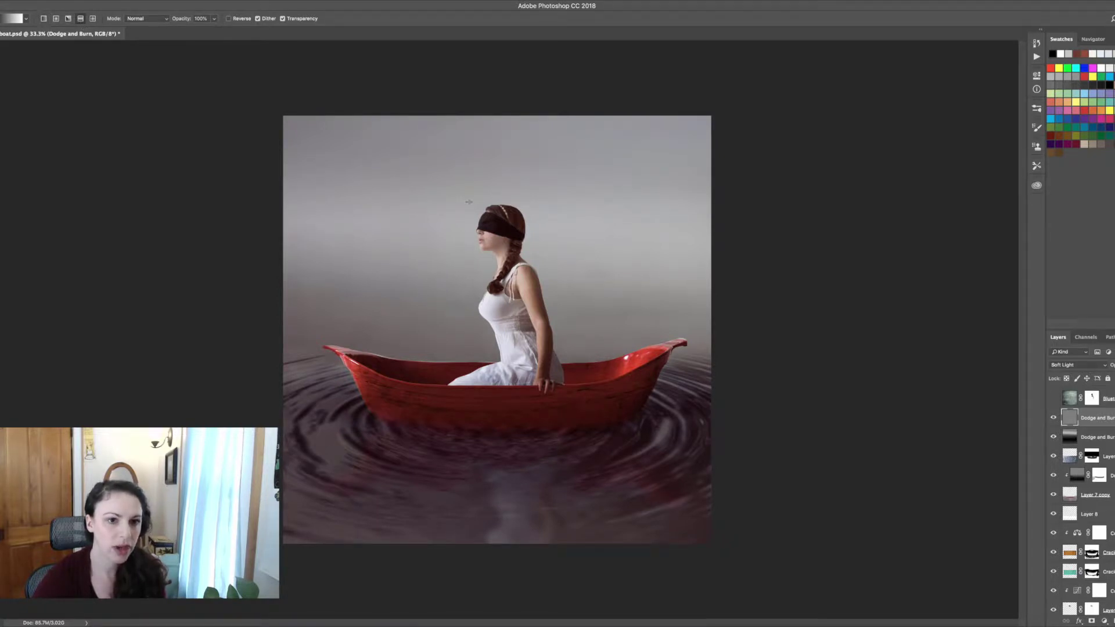
pyautogui.moveTo(511, 261); pyautogui.dragTo(511, 105)
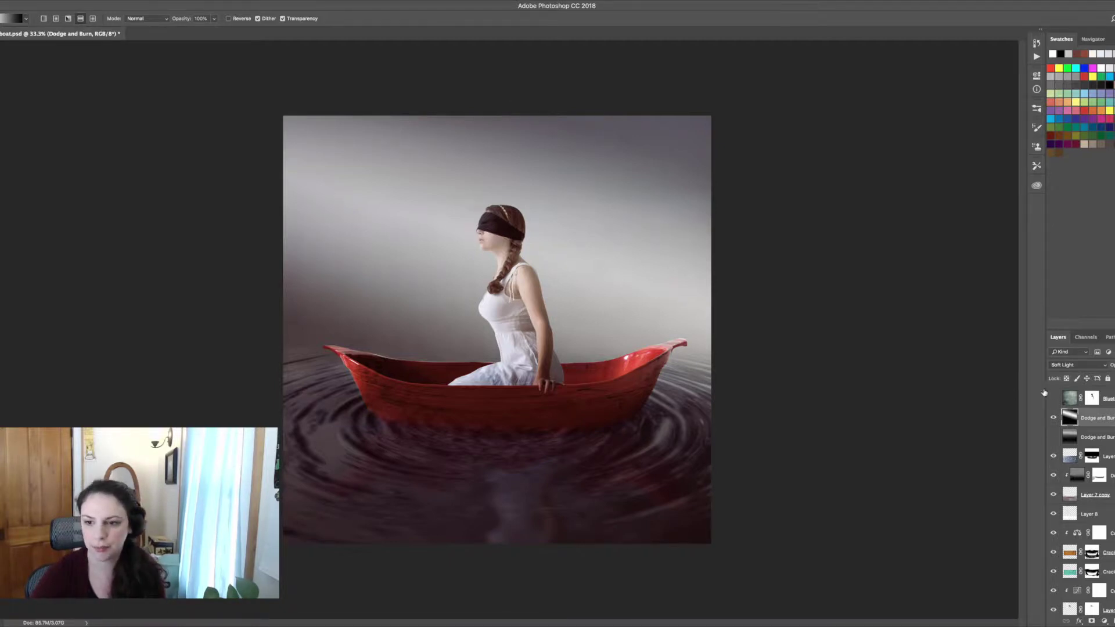
# - Delete the demonstration Dodge and Burn layer, then compare the original Dodge and Burn layer hidden and shown, leaving it visible
pyautogui.press('Delete')
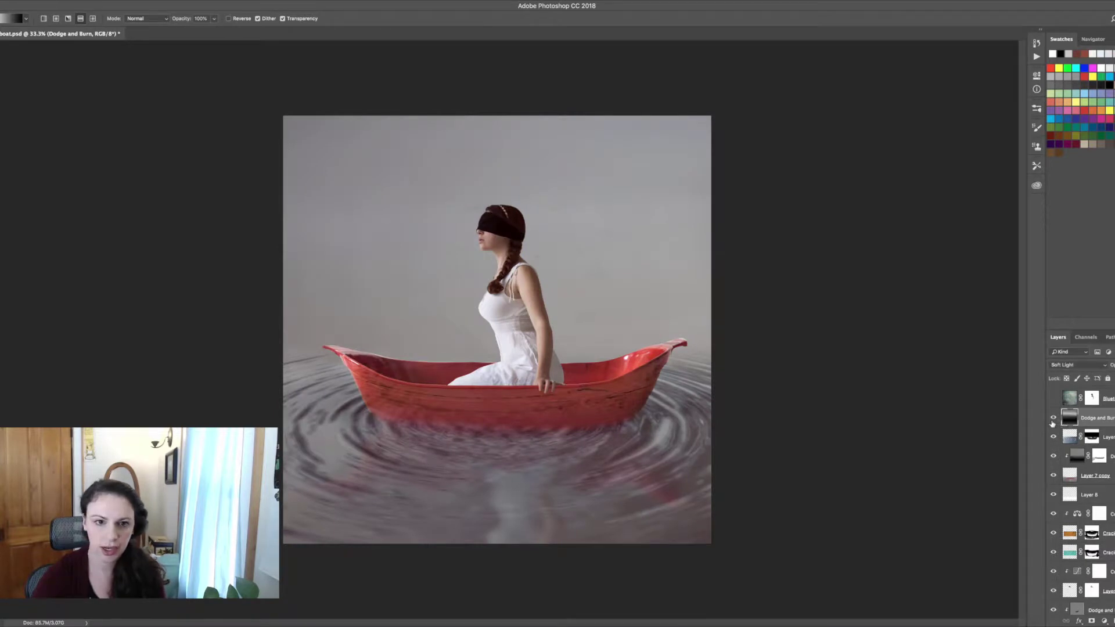
pyautogui.click(1053, 421)
pyautogui.click(1052, 421)
pyautogui.click(1053, 420)
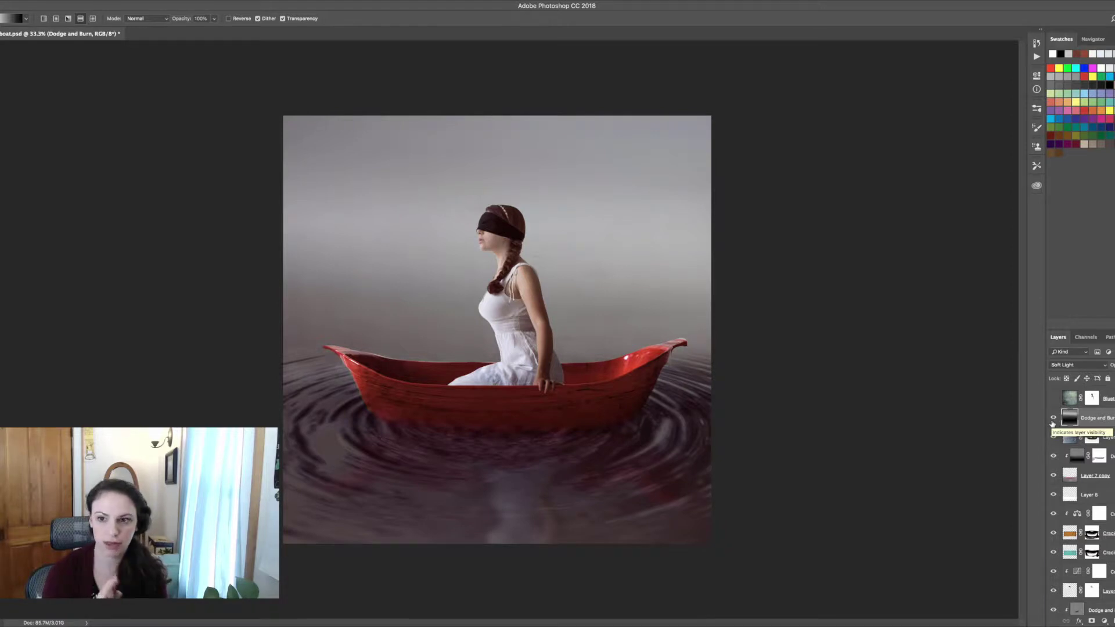
# - Show the blue-green texture layer above Dodge and Burn, together with the adjustment layer clipped to it
pyautogui.scroll(8, 1053, 423)
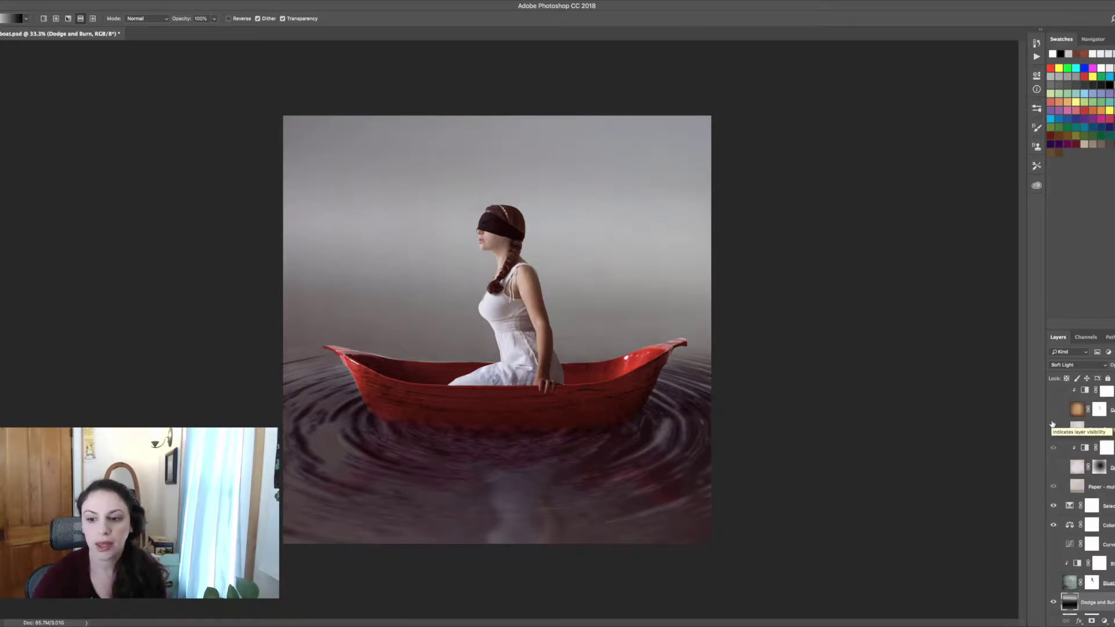
pyautogui.click(1053, 584)
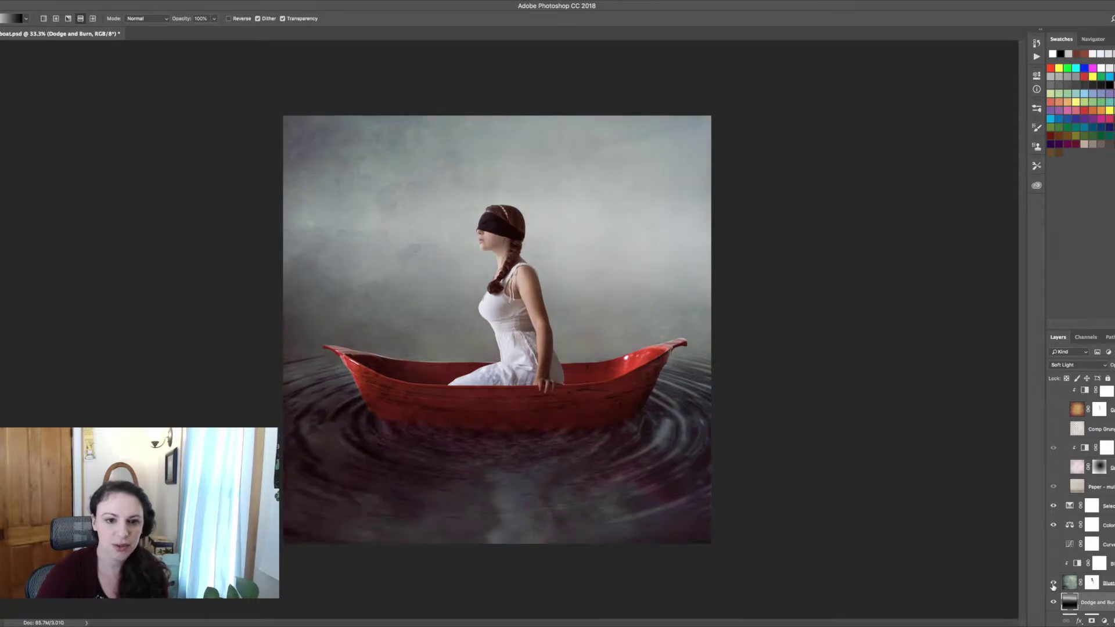
pyautogui.click(1053, 564)
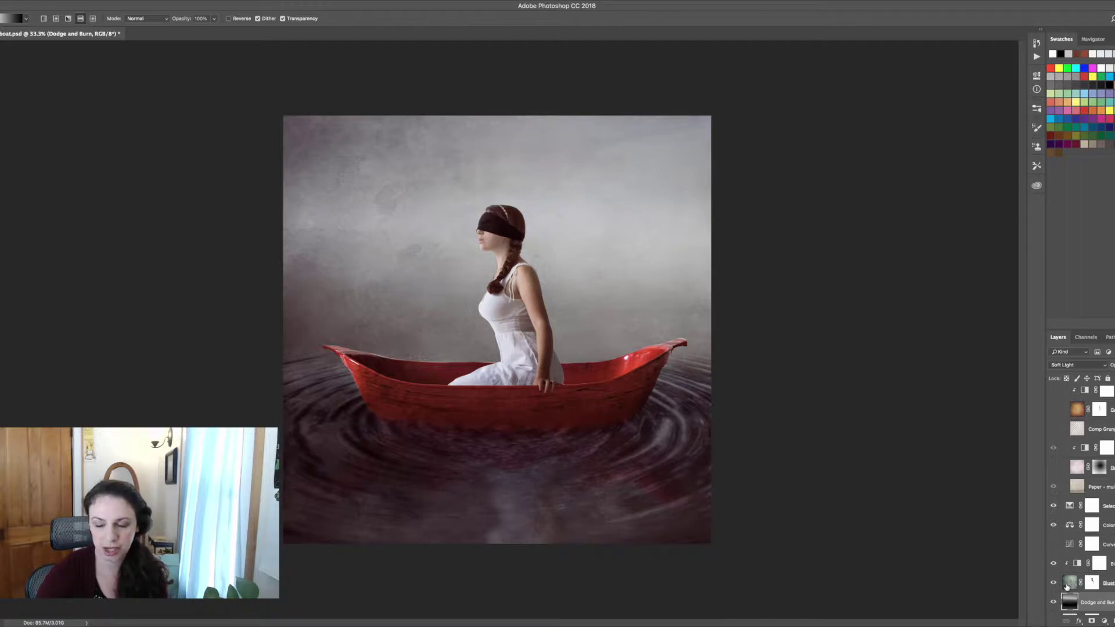
# - Hide the Selective Color and Color Balance adjustment layers, compare the image without Curves, and leave the Curves layer visible
pyautogui.click(1054, 544)
pyautogui.click(1054, 506)
pyautogui.click(1053, 525)
pyautogui.click(1053, 544)
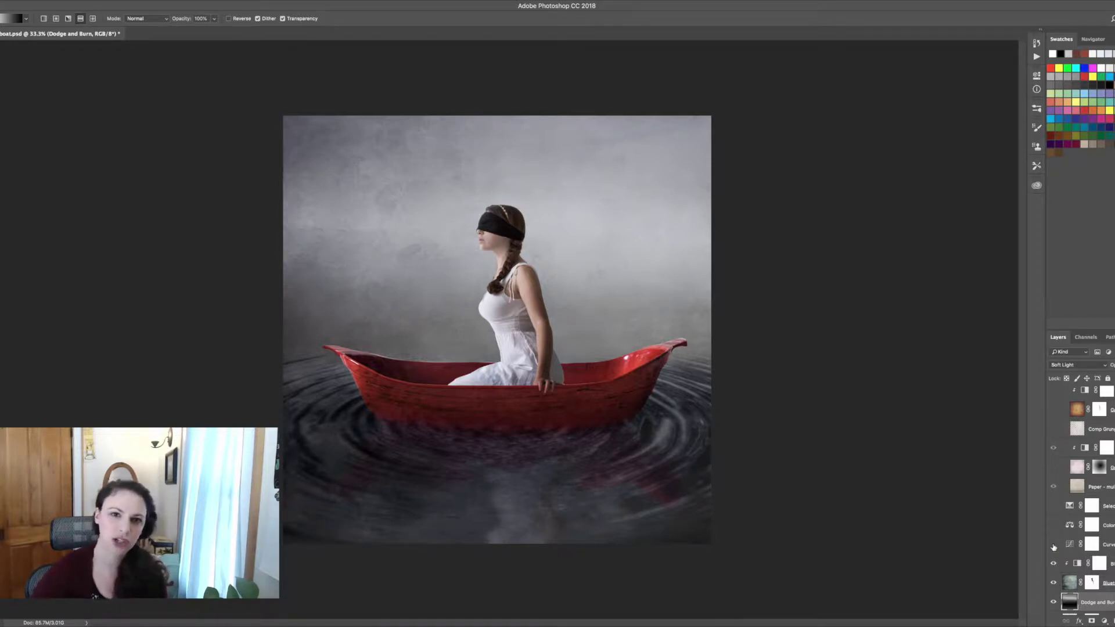
pyautogui.click(1053, 544)
# - Open the Curves adjustment's settings and nudge the shadow point on the Red channel curve
pyautogui.doubleClick(1069, 547)
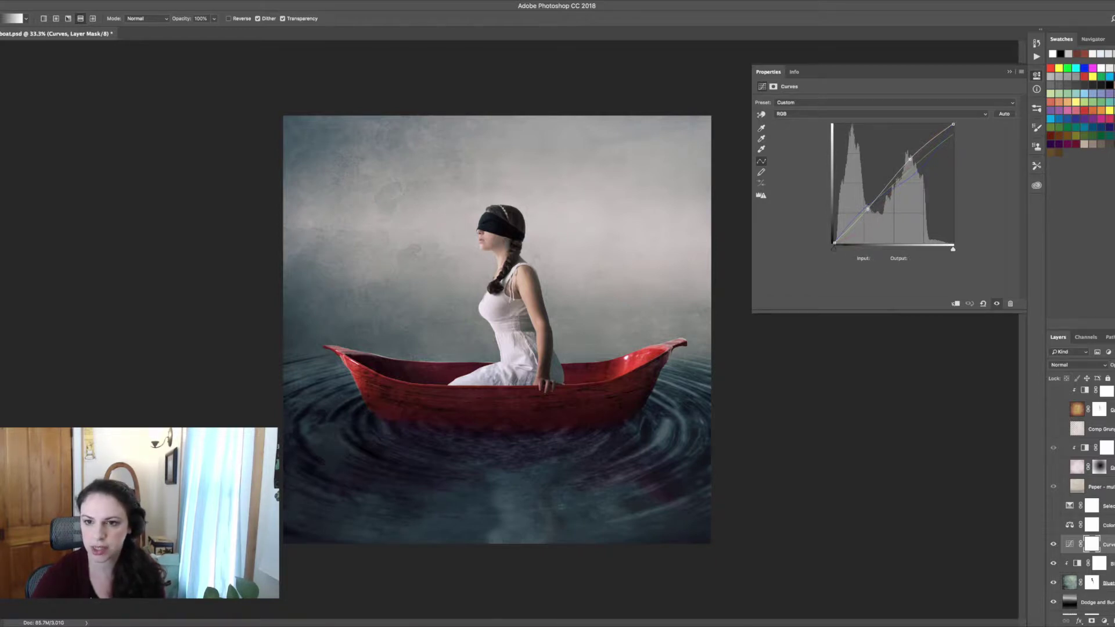
pyautogui.click(833, 115)
pyautogui.click(831, 120)
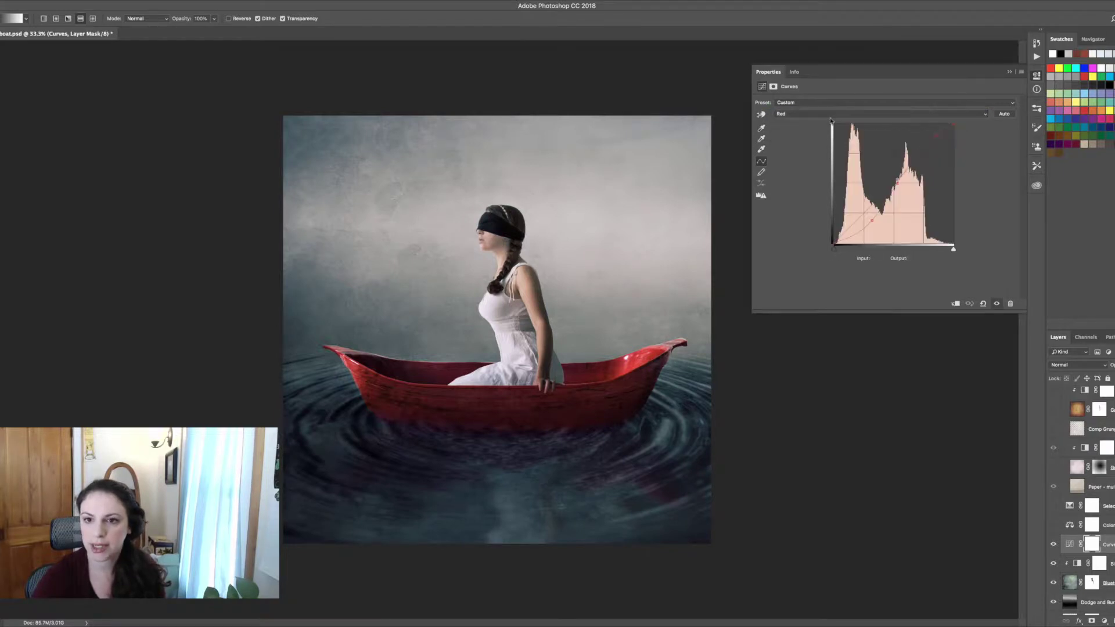
pyautogui.click(872, 222)
pyautogui.moveTo(871, 222); pyautogui.dragTo(871, 220)
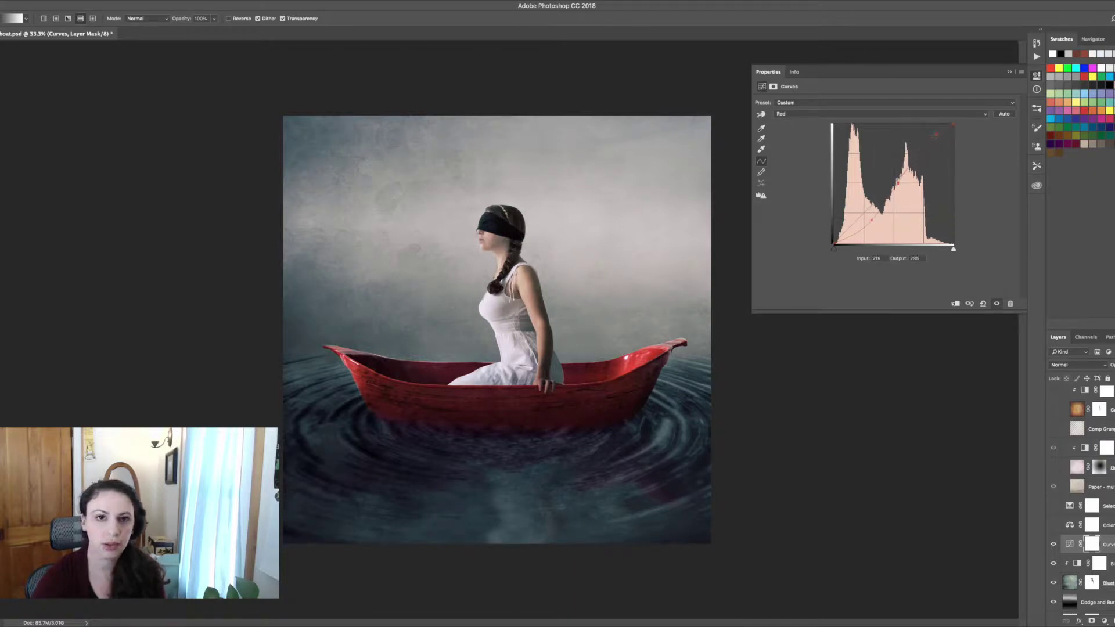
# - Raise the upper point of the Curves adjustment's Green channel curve slightly
pyautogui.click(882, 114)
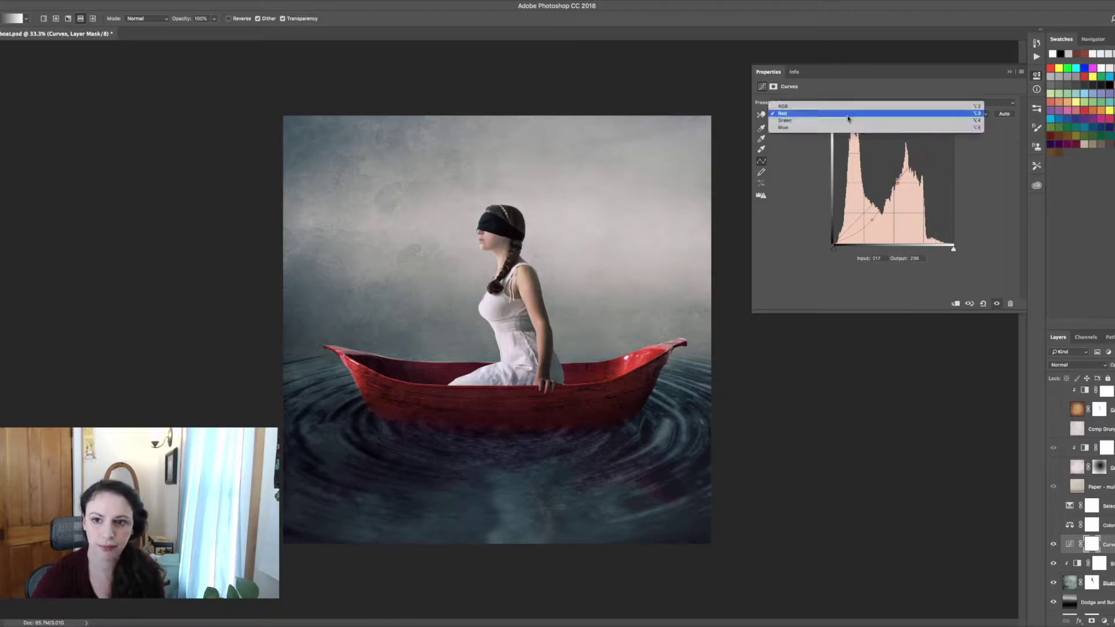
pyautogui.click(883, 123)
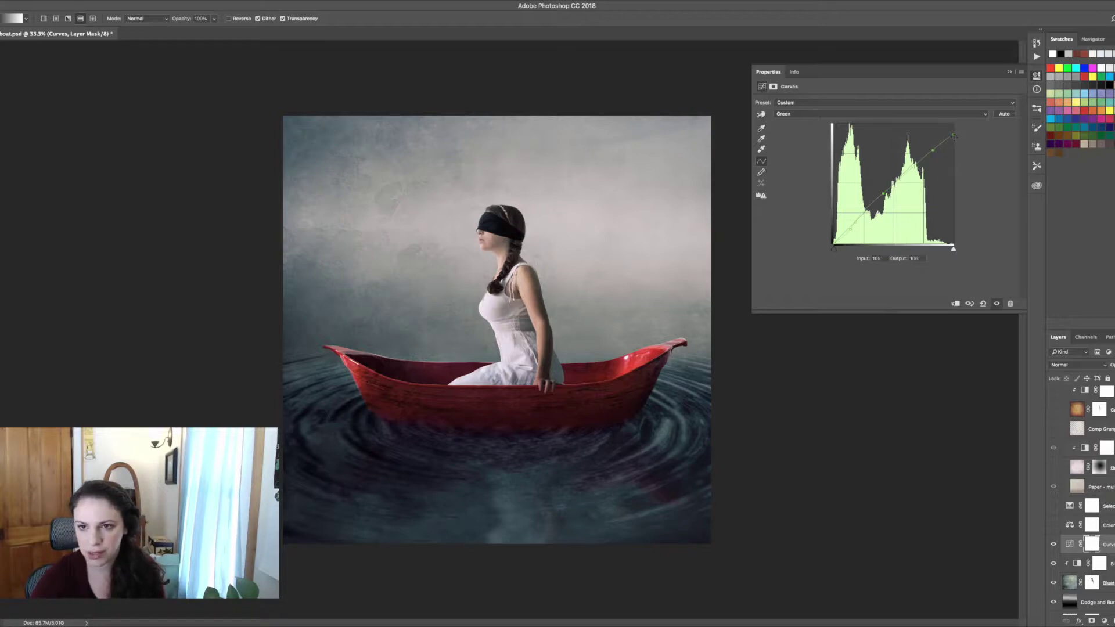
pyautogui.moveTo(952, 124); pyautogui.dragTo(932, 147)
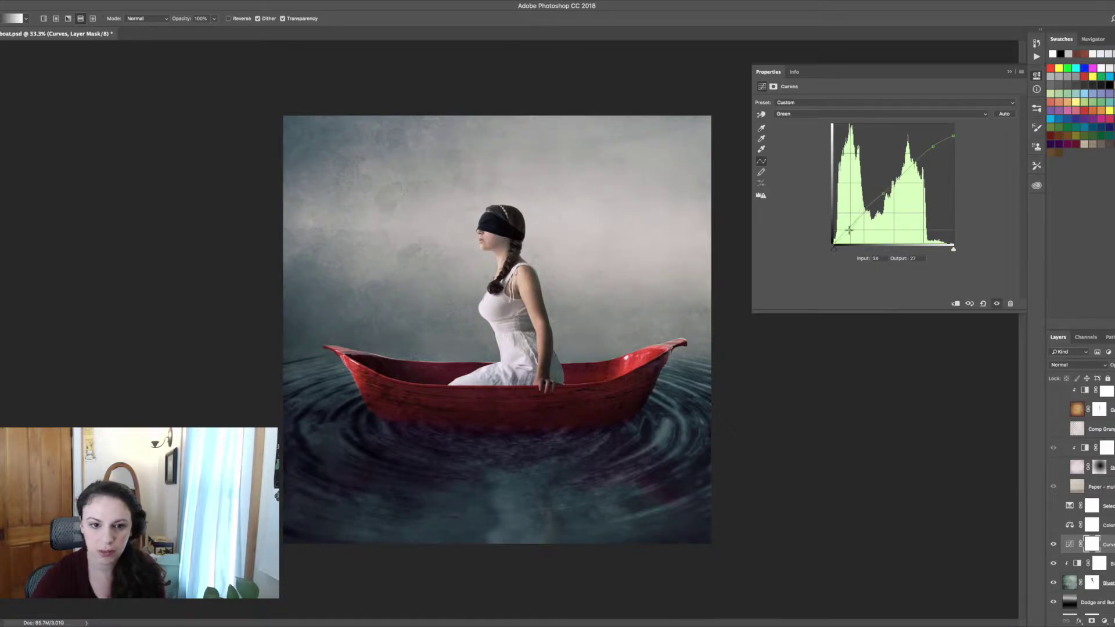
# - Nudge the highlight and shadow points on the Curves adjustment's Blue channel curve, and close its settings
pyautogui.click(915, 114)
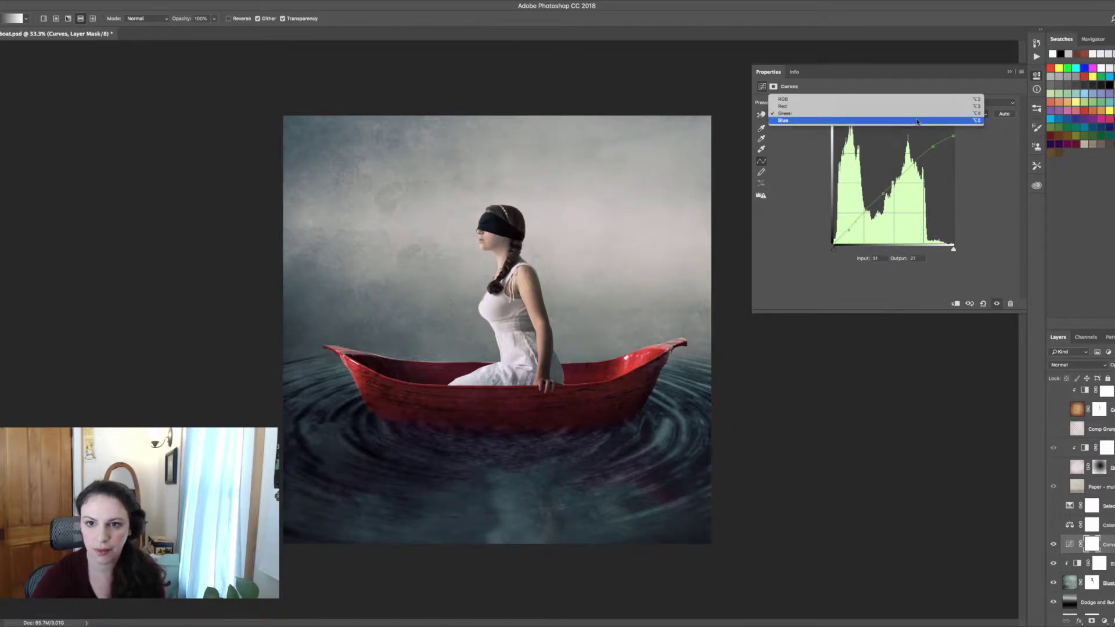
pyautogui.click(917, 120)
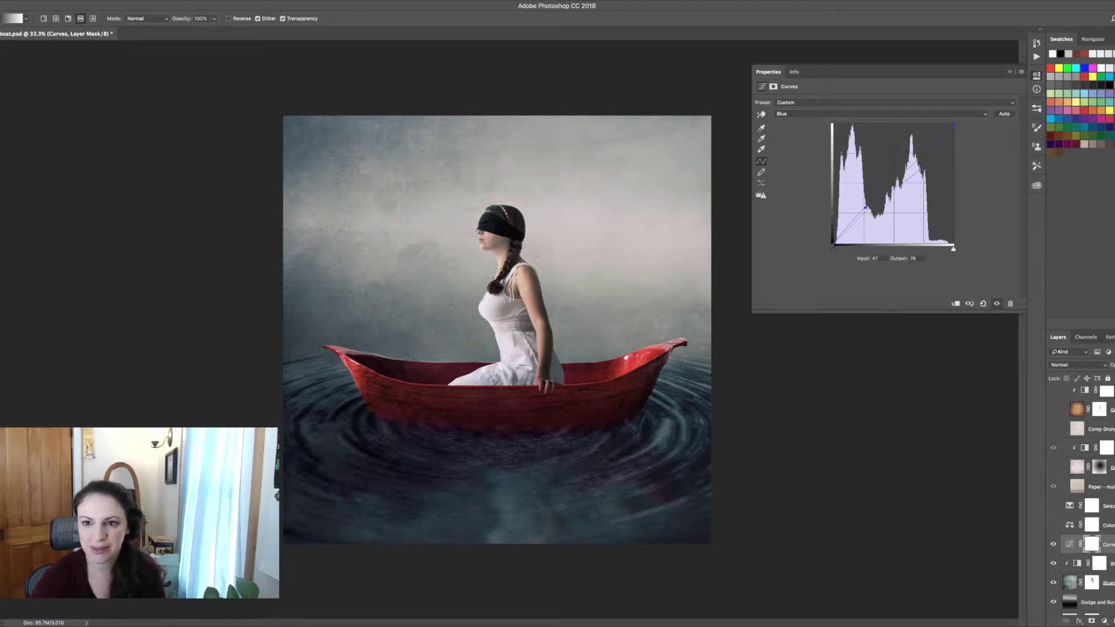
pyautogui.moveTo(925, 164); pyautogui.dragTo(923, 165)
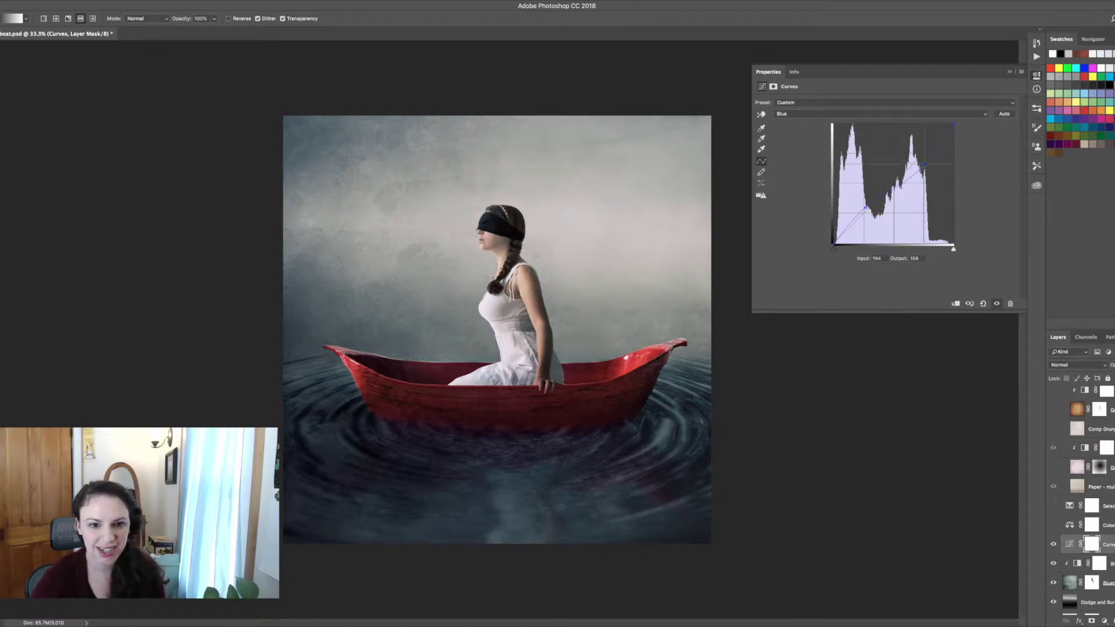
pyautogui.click(865, 207)
pyautogui.moveTo(865, 208); pyautogui.dragTo(862, 208)
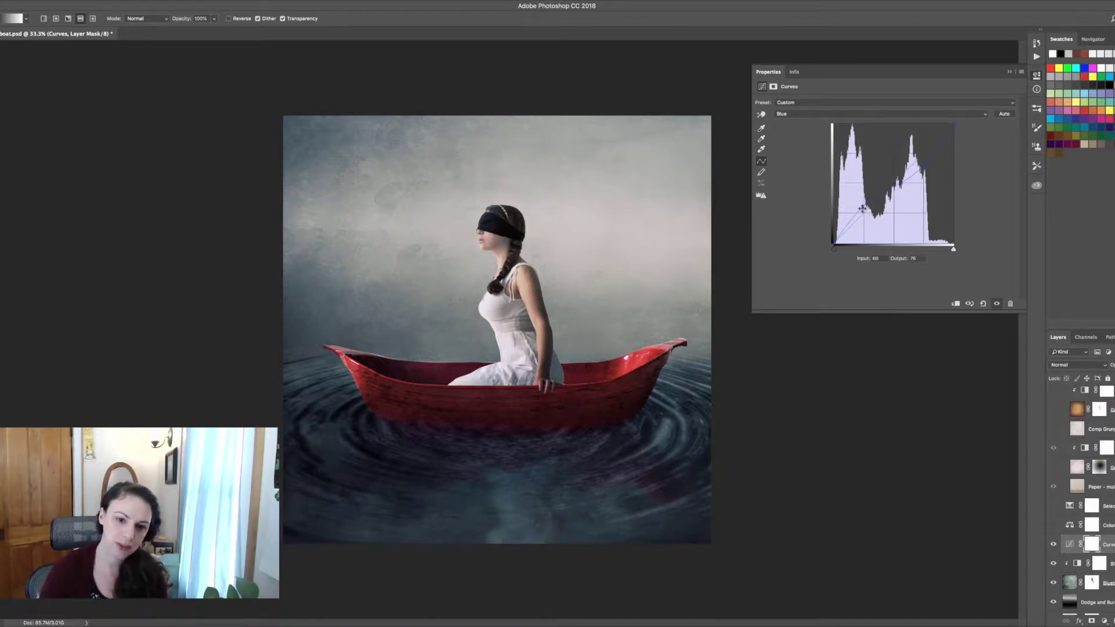
pyautogui.click(1009, 72)
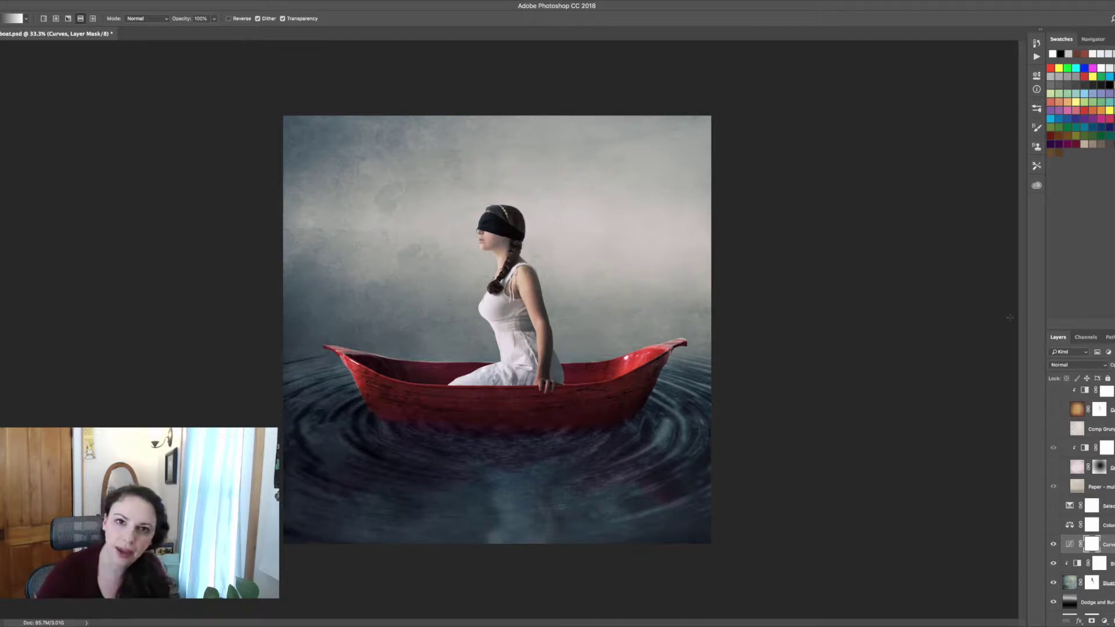
# - Revert the document to the Delete Layer history state, discarding the trial Curves modifications
pyautogui.click(1037, 43)
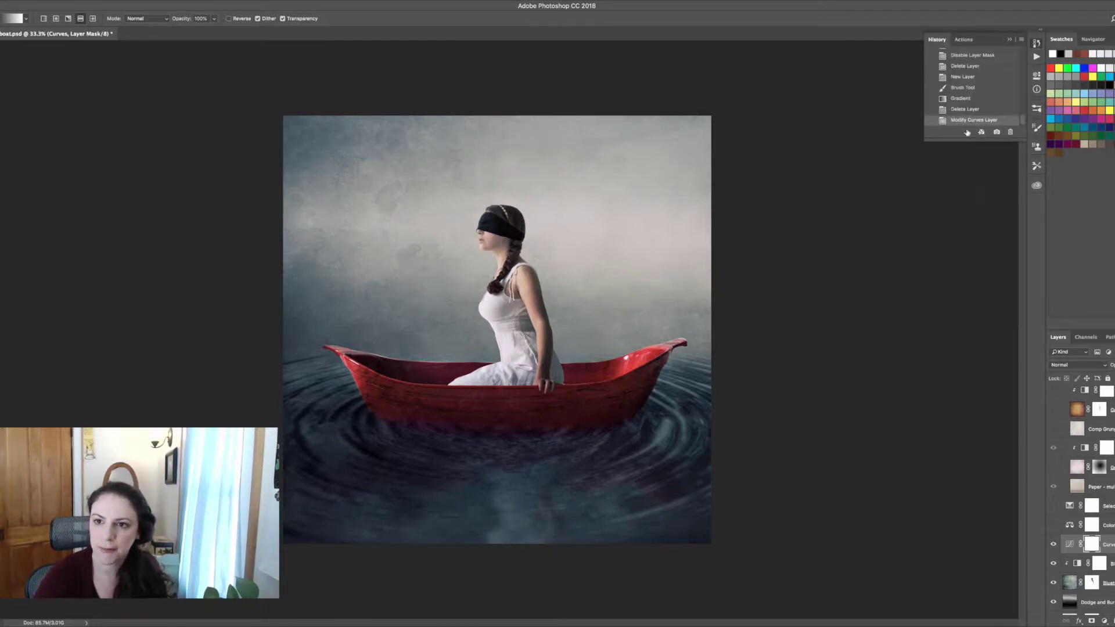
pyautogui.click(966, 109)
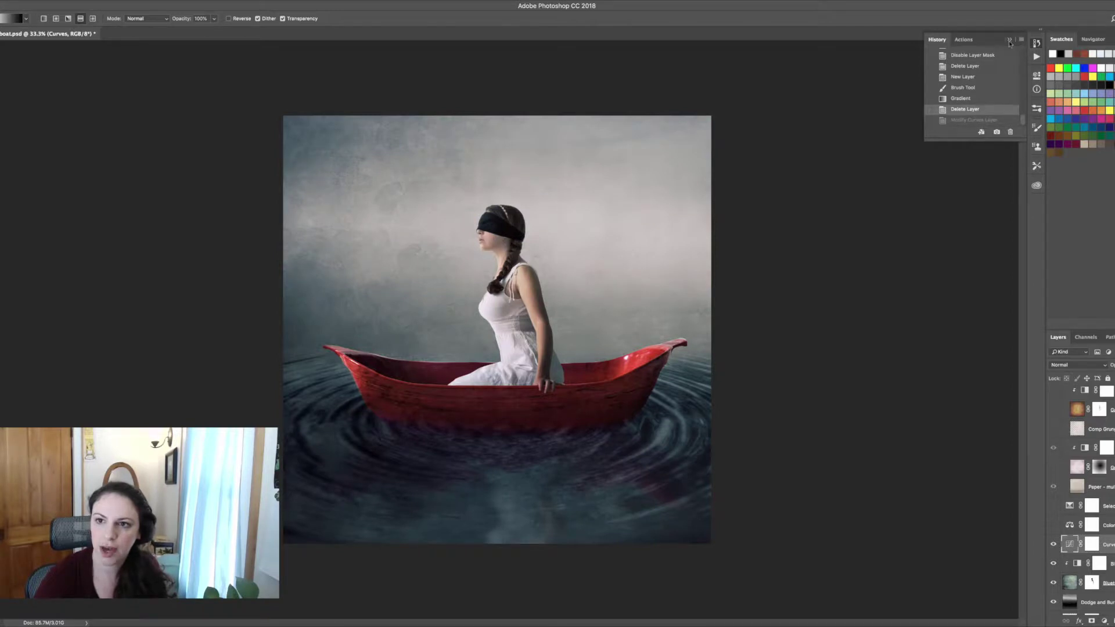
pyautogui.click(1009, 40)
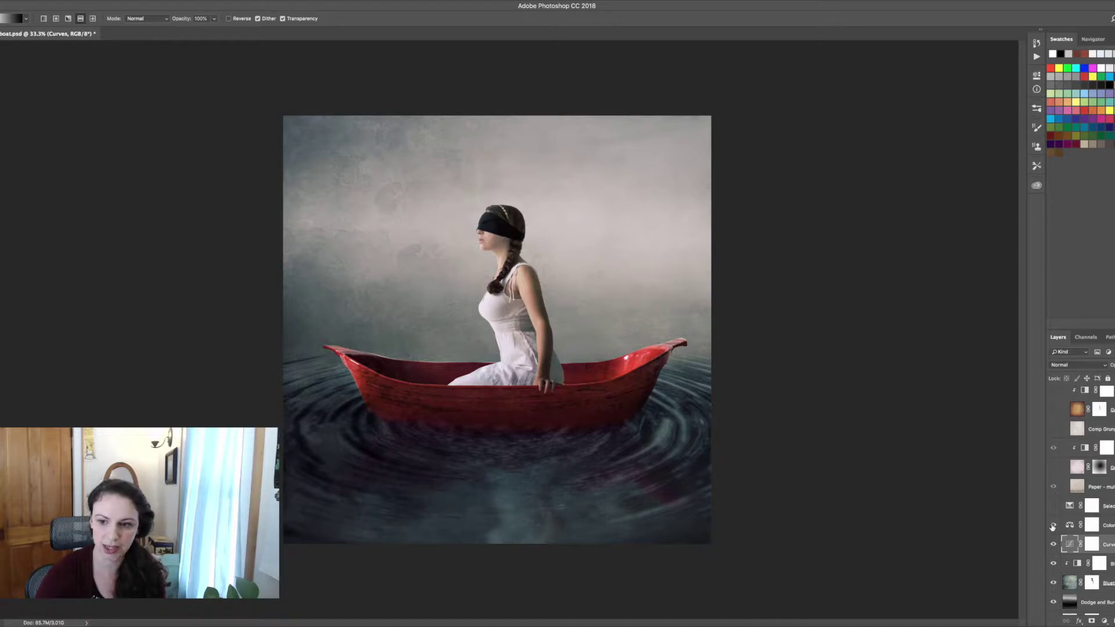
# - Open the Color Balance adjustment's settings and review its shadows and highlights tones
pyautogui.doubleClick(1069, 525)
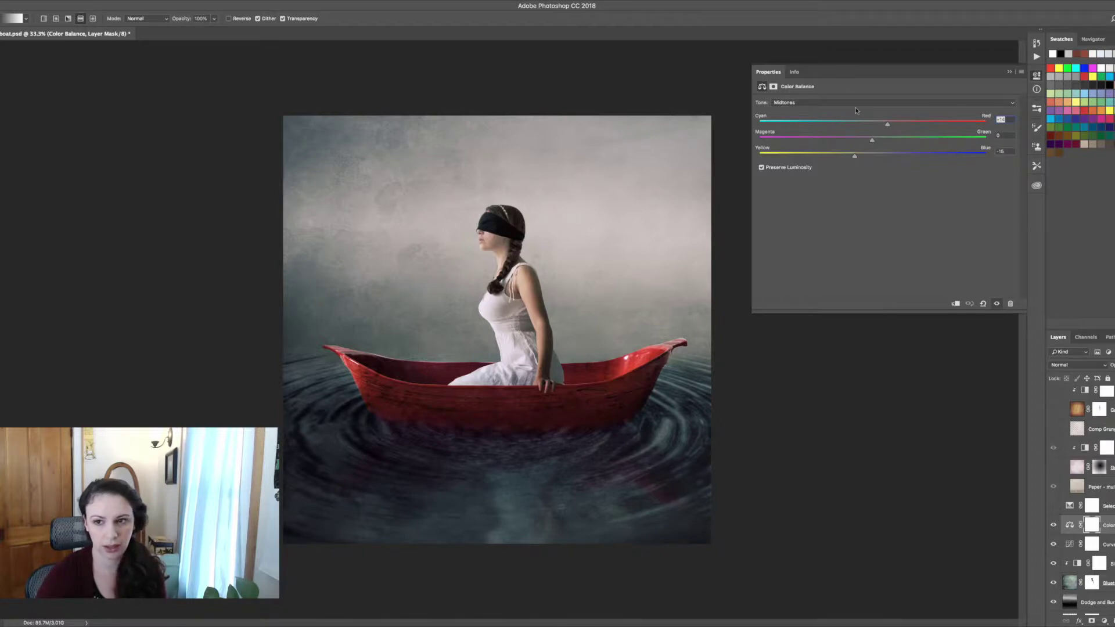
pyautogui.click(871, 104)
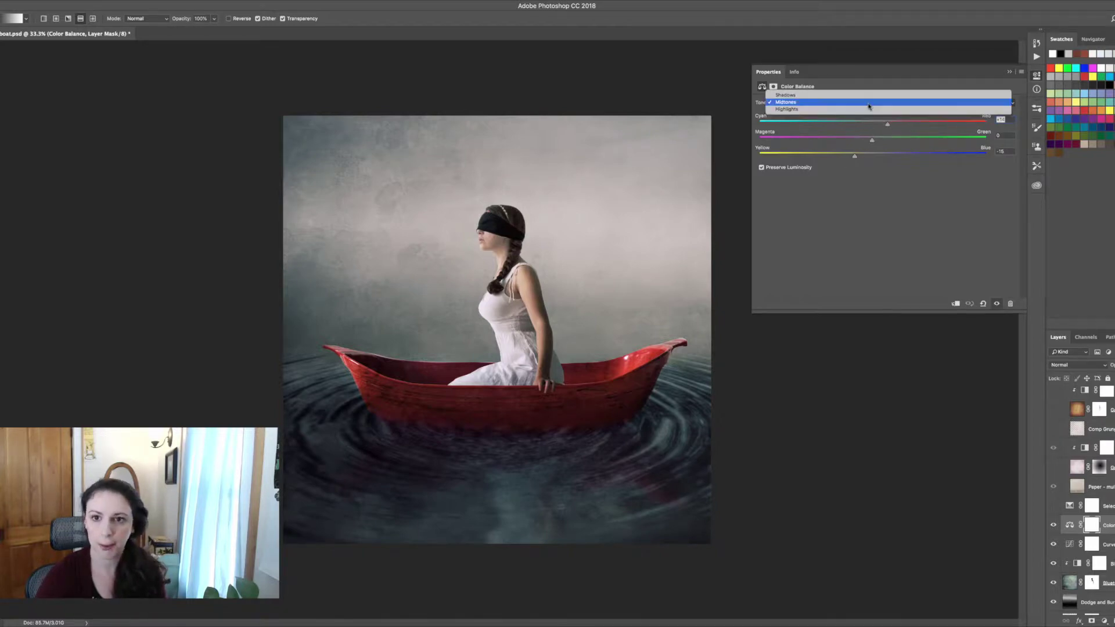
pyautogui.click(870, 96)
pyautogui.click(869, 98)
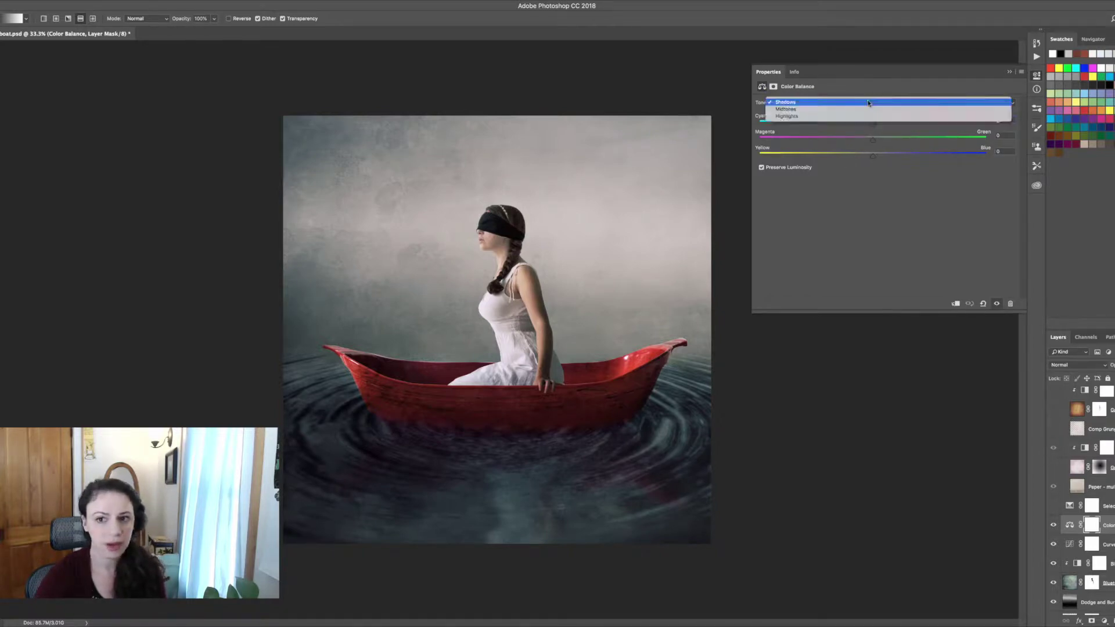
pyautogui.click(864, 113)
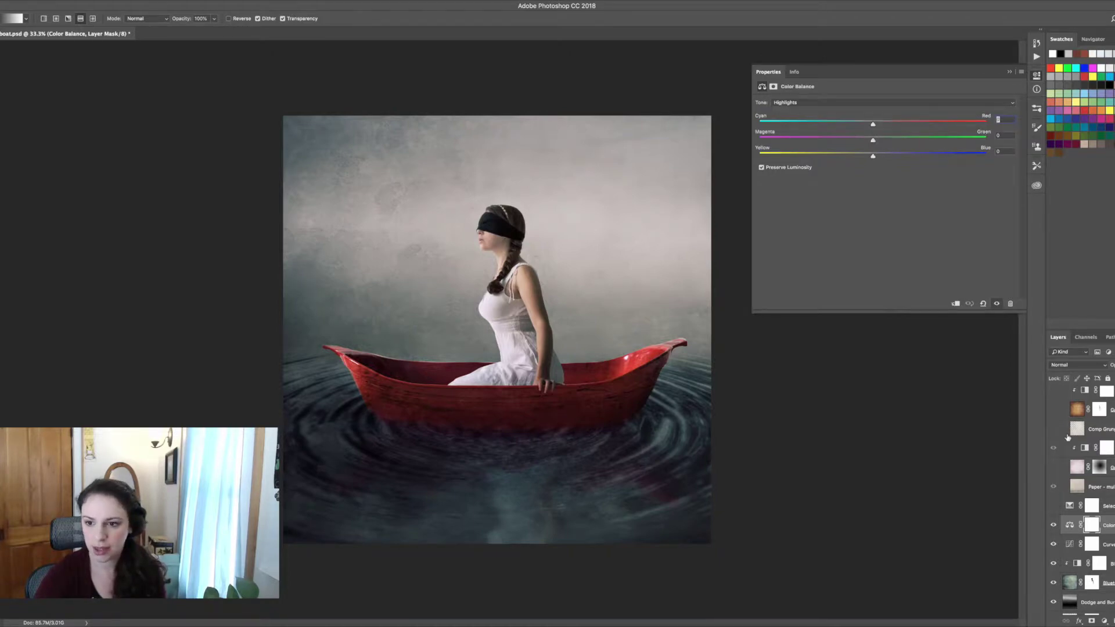
# - Open the Selective Color adjustment's settings and compare the image with and without it, leaving the layer hidden
pyautogui.click(1066, 507)
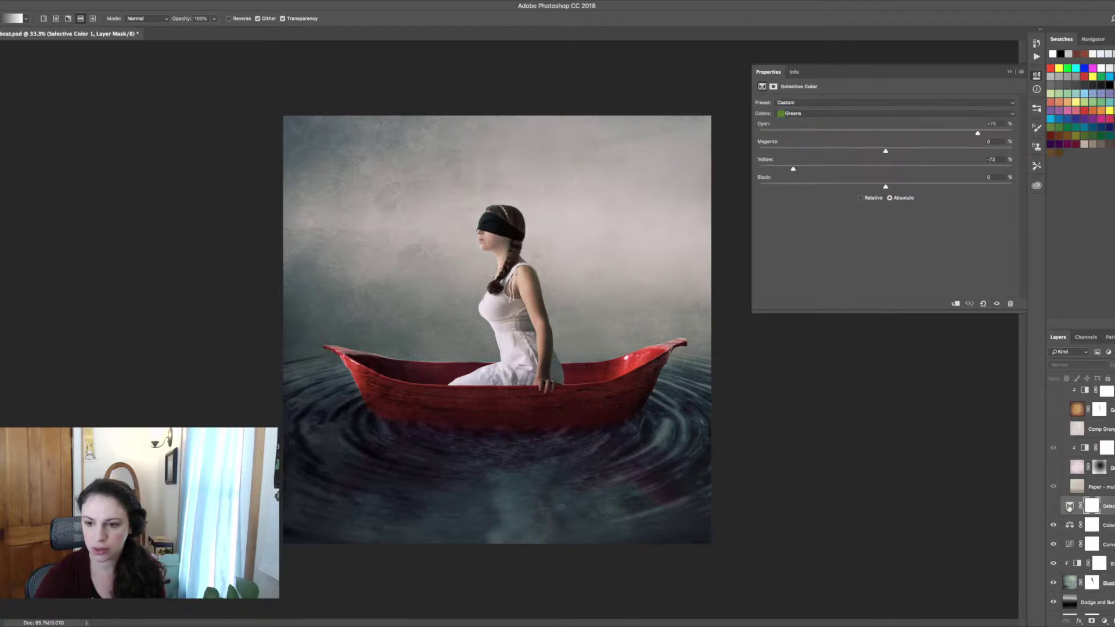
pyautogui.click(1053, 506)
pyautogui.click(1055, 507)
pyautogui.click(1054, 507)
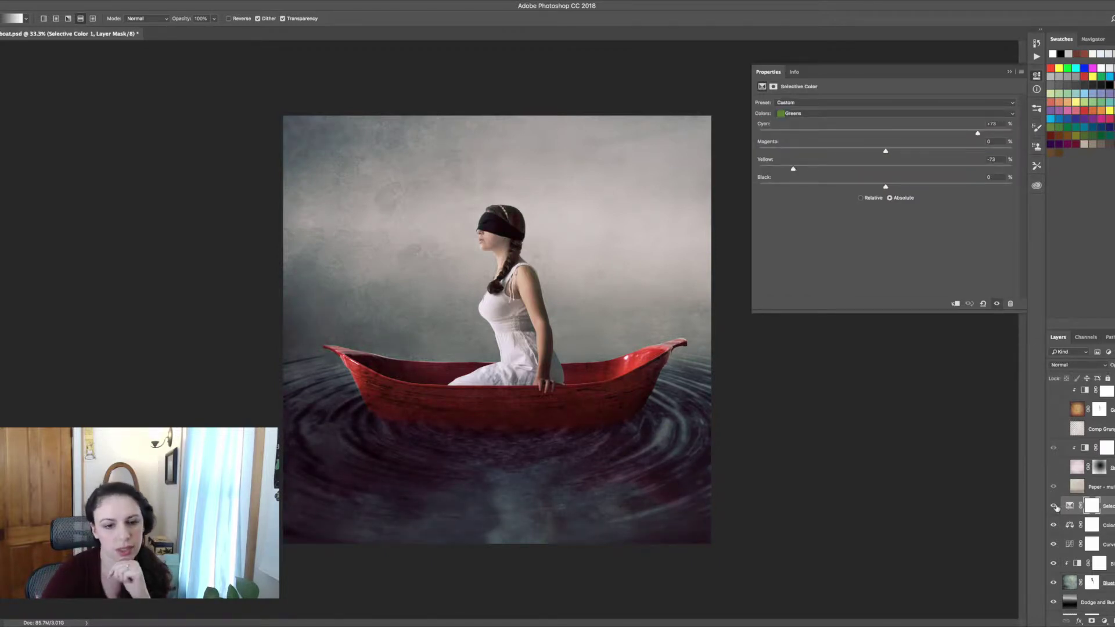
pyautogui.click(1054, 506)
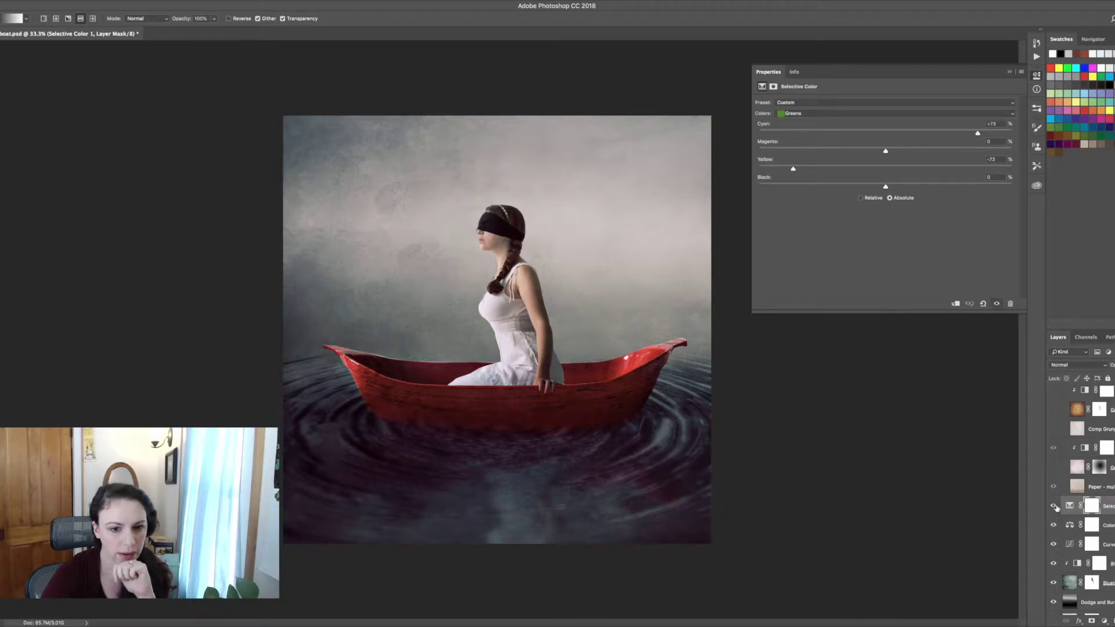
pyautogui.click(1054, 507)
pyautogui.click(1054, 506)
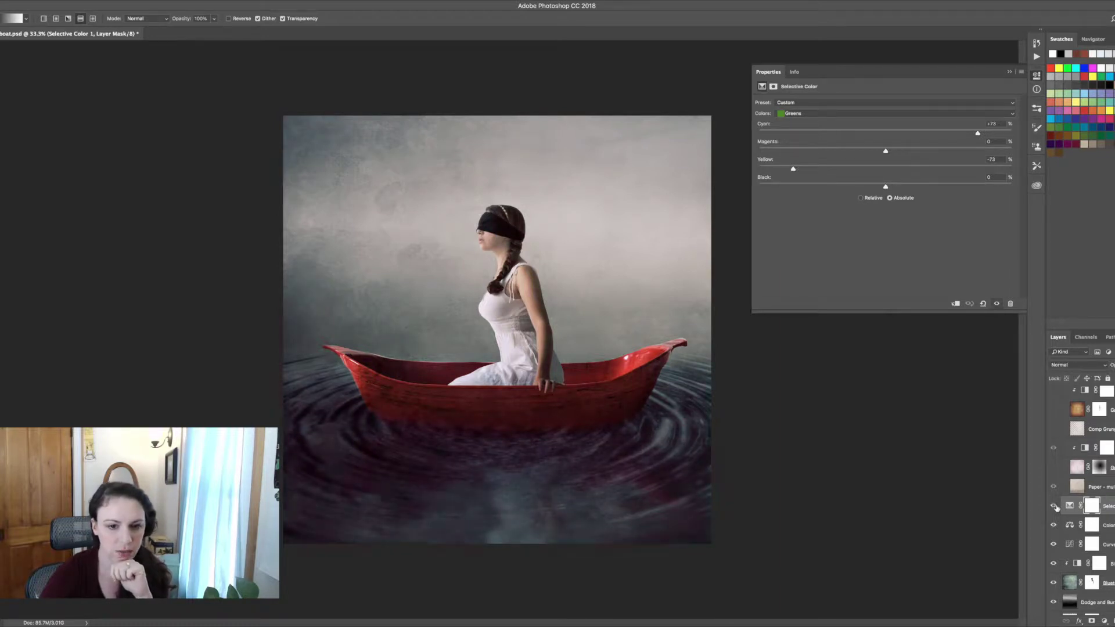
pyautogui.click(1054, 507)
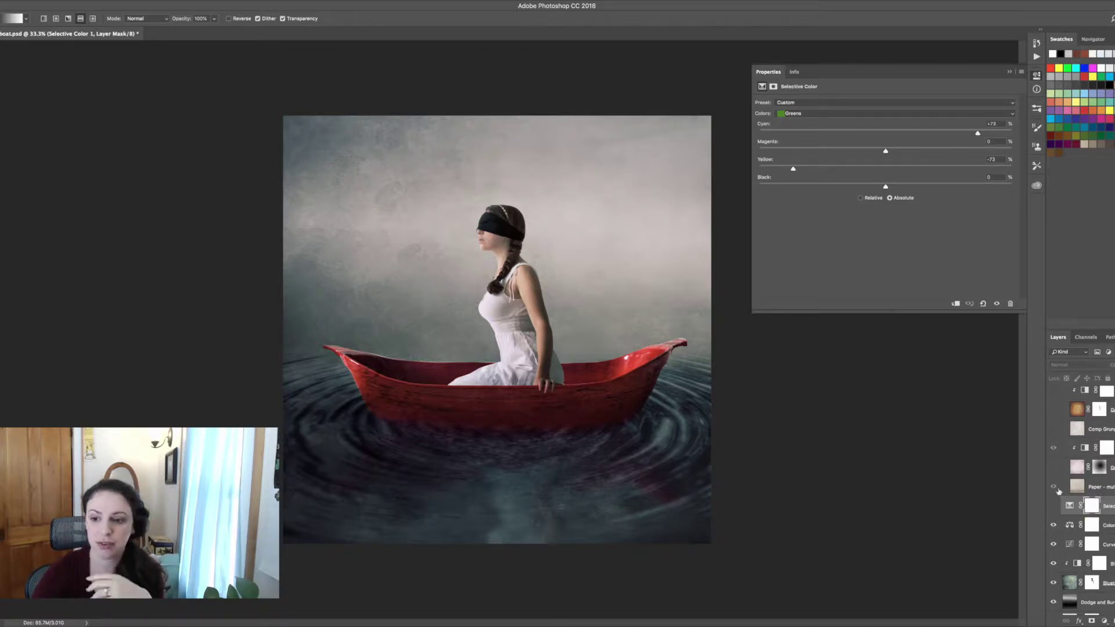
# - Show the Grunge group and compare the image with and without its Paper texture layer, leaving the texture visible
pyautogui.scroll(3, 1059, 492)
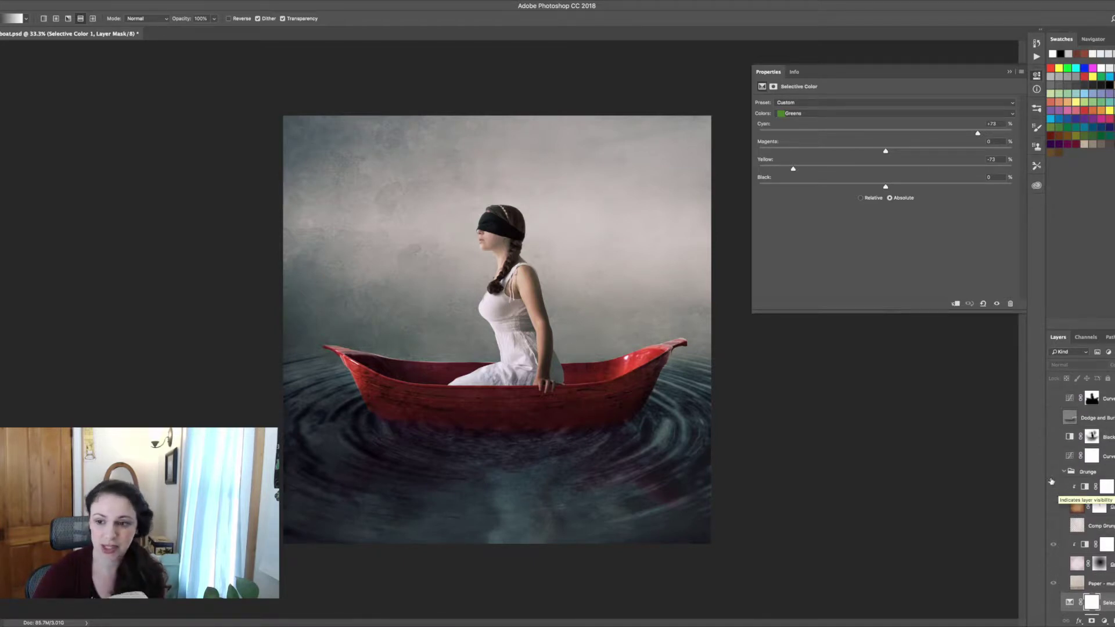
pyautogui.click(1053, 472)
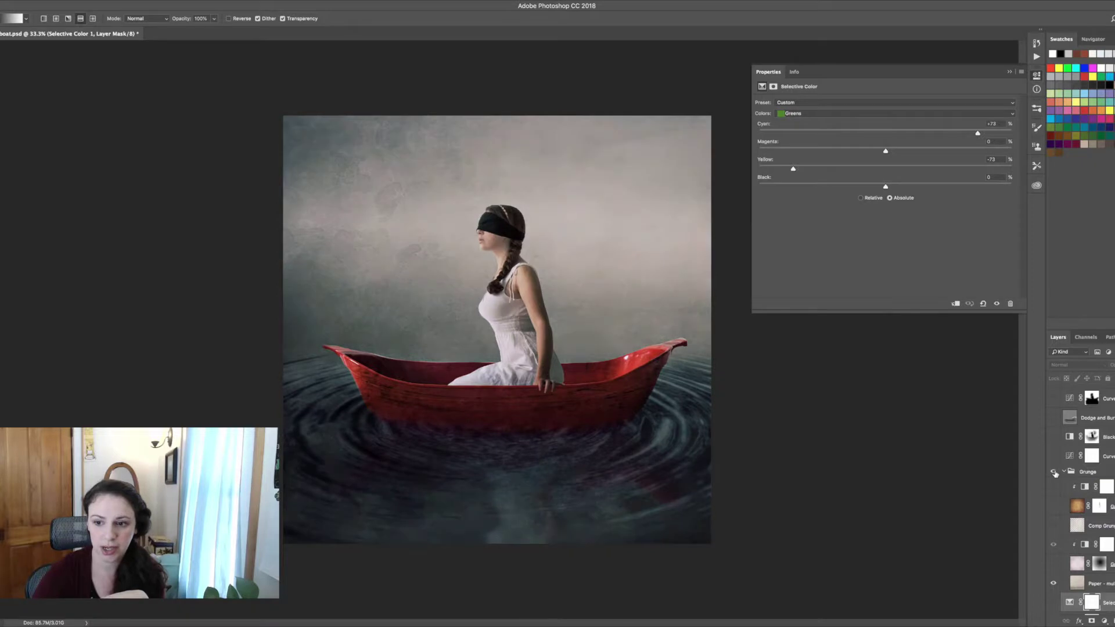
pyautogui.scroll(-2, 1062, 494)
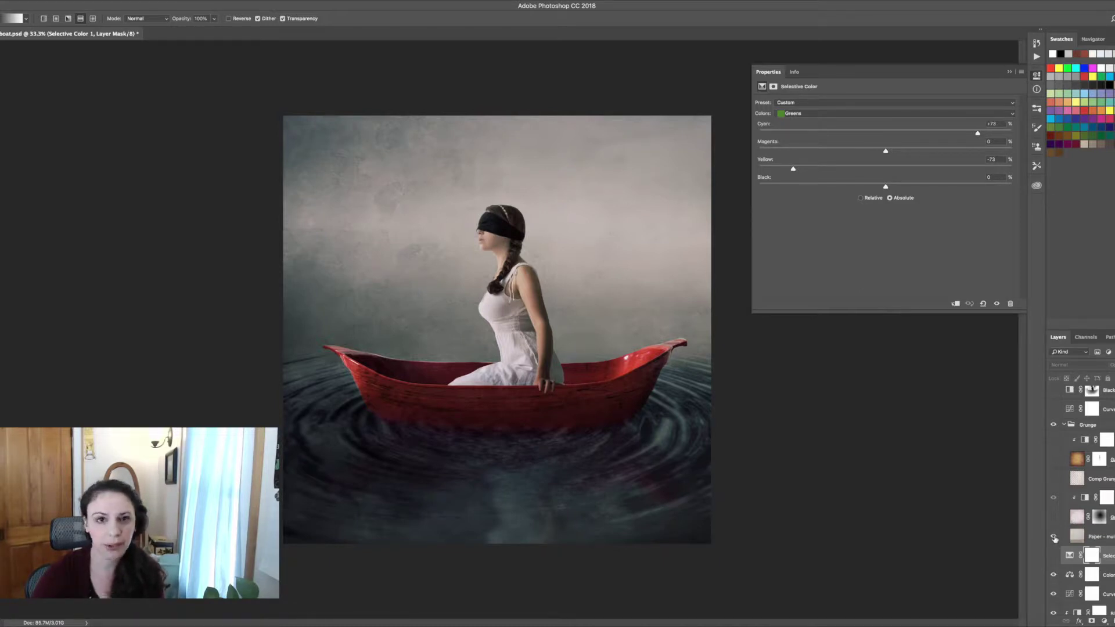
pyautogui.click(1053, 538)
pyautogui.click(1054, 538)
pyautogui.click(1054, 537)
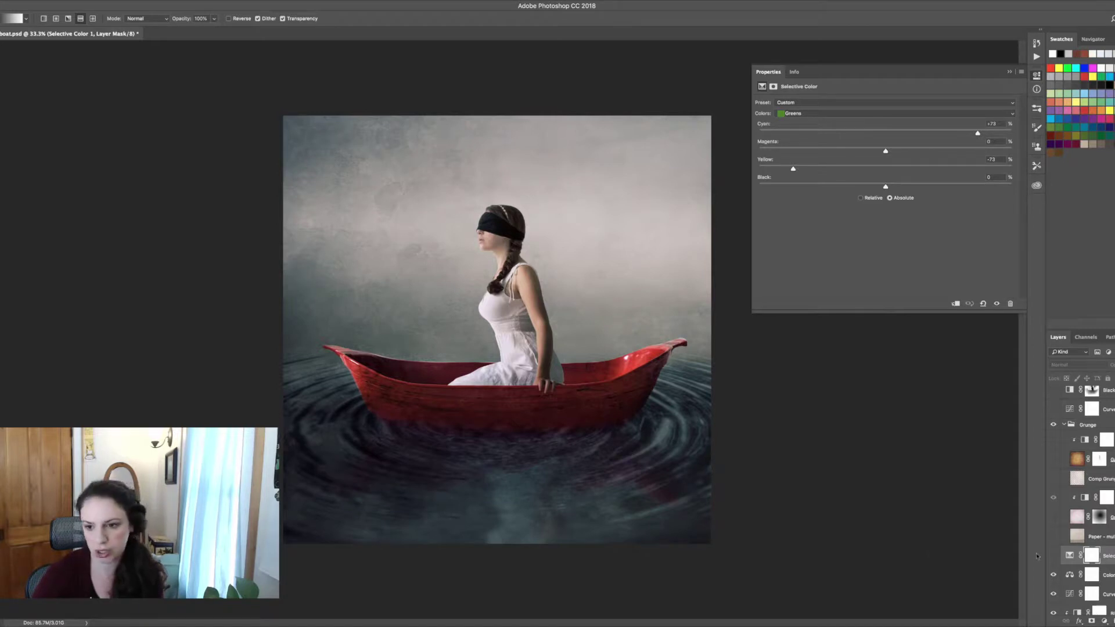
pyautogui.click(1054, 537)
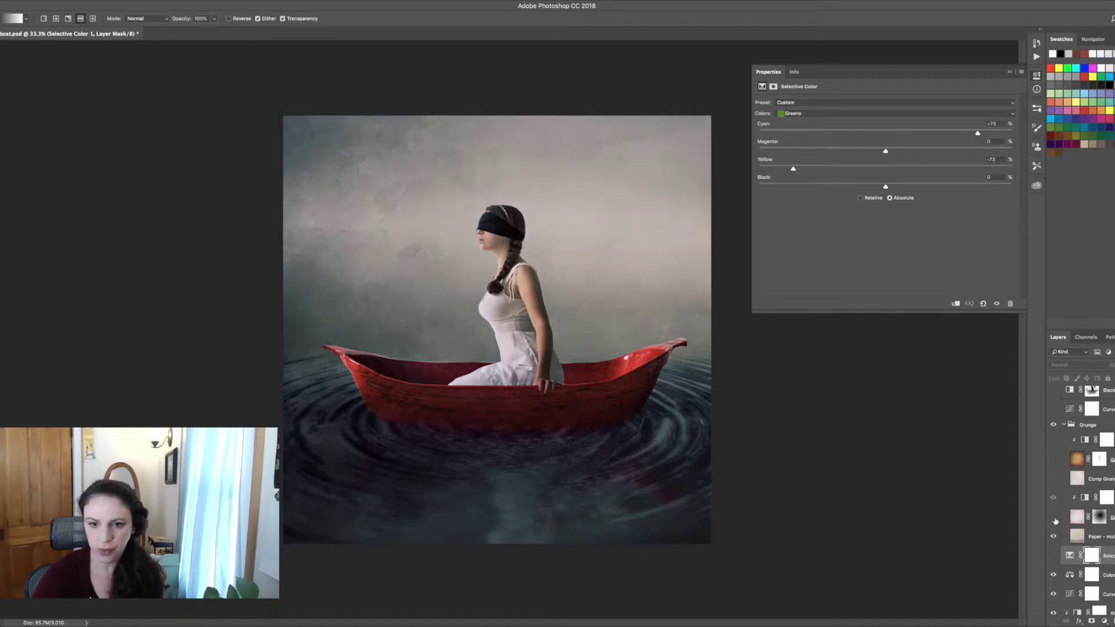
# - Show the Gradnma's Favorite Apron texture layer in the Grunge group, comparing the image with and without it
pyautogui.click(1054, 516)
pyautogui.click(1054, 517)
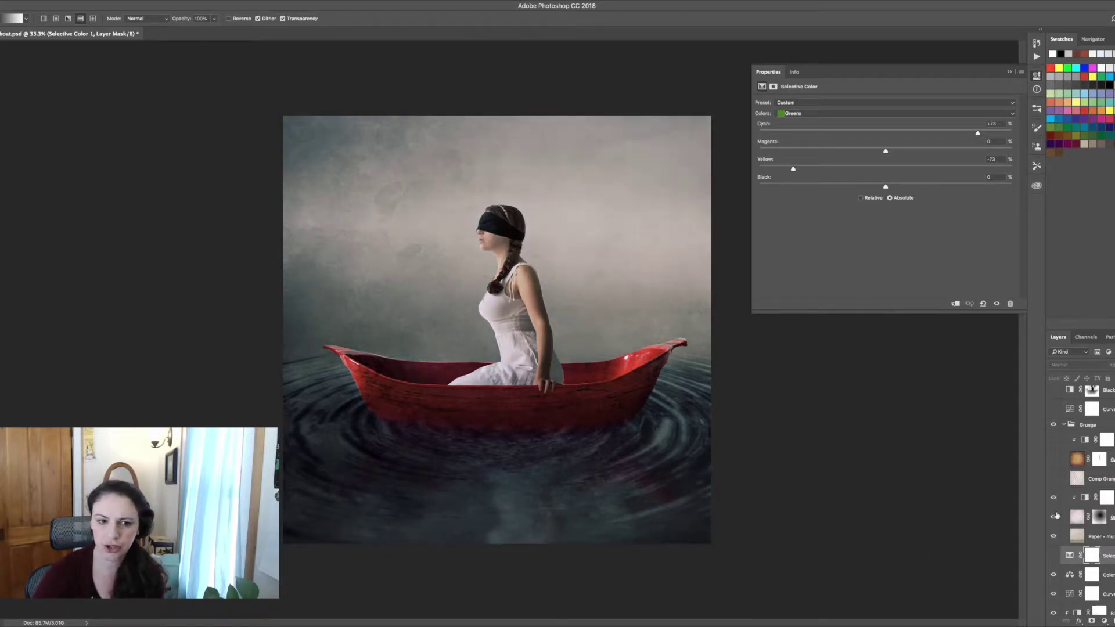
pyautogui.click(1054, 517)
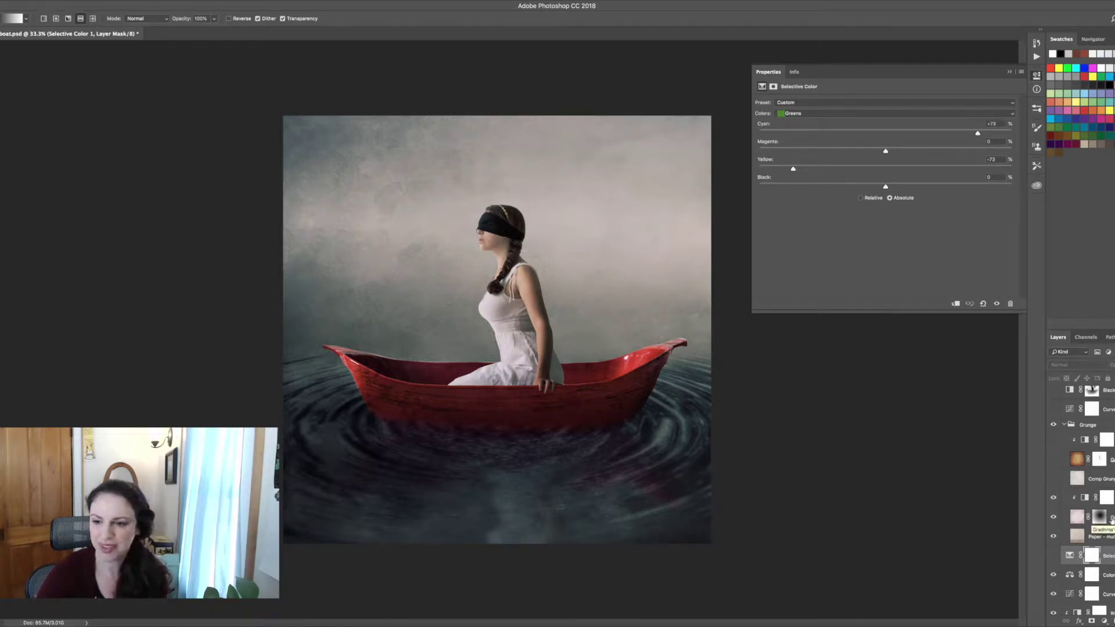
pyautogui.click(1075, 517)
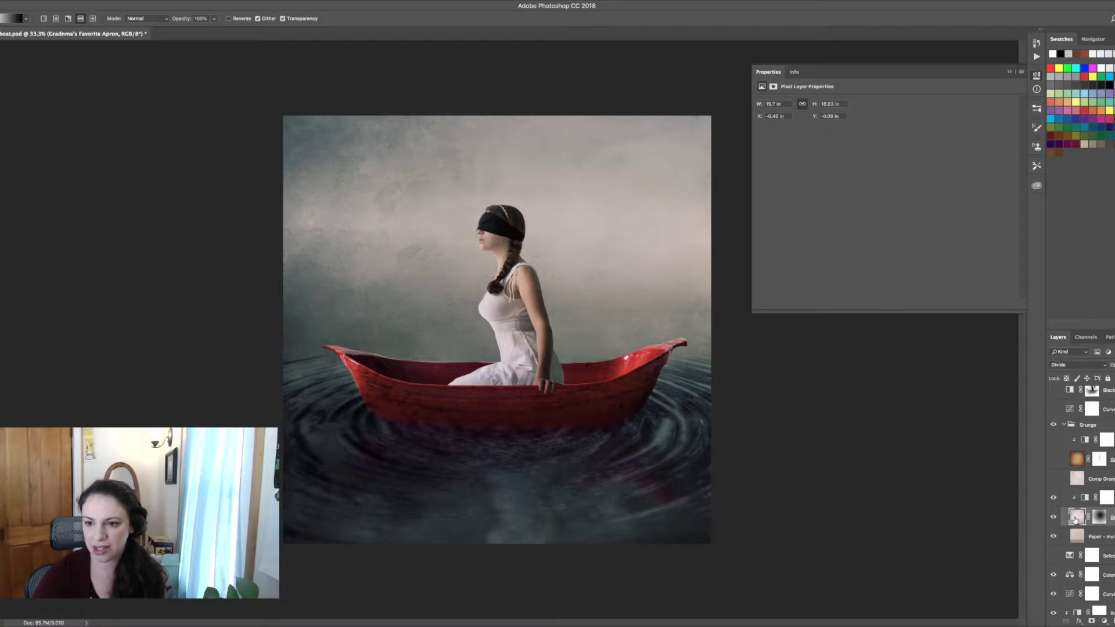
pyautogui.click(1054, 517)
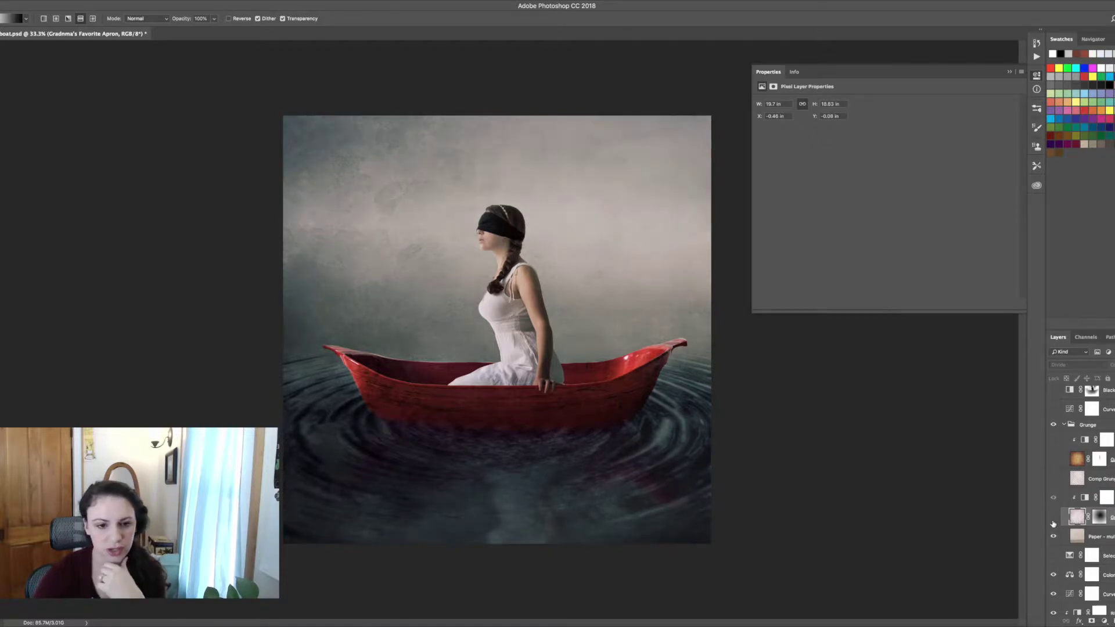
pyautogui.click(1053, 517)
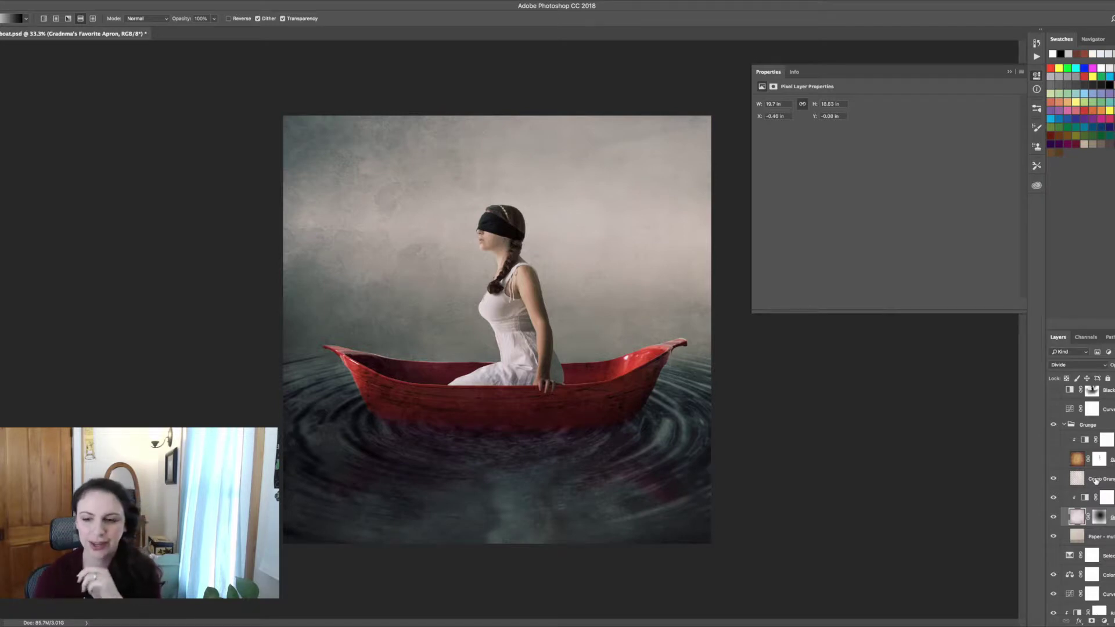
# - Show the orange texture layer and its clipped adjustment in the Grunge group, and collapse the group
pyautogui.click(1054, 460)
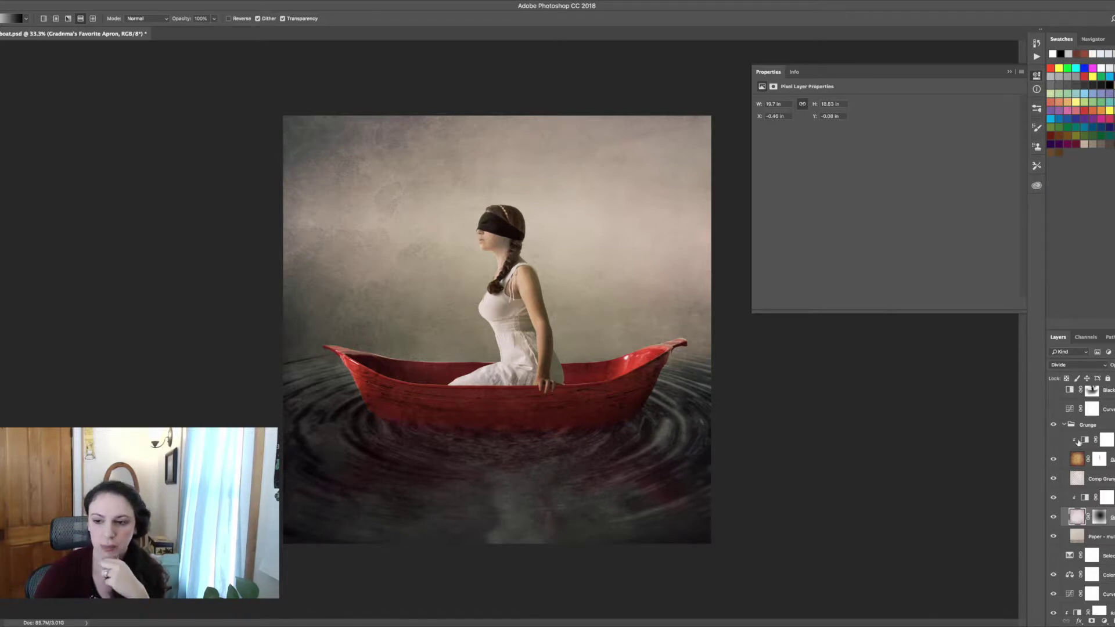
pyautogui.click(1054, 440)
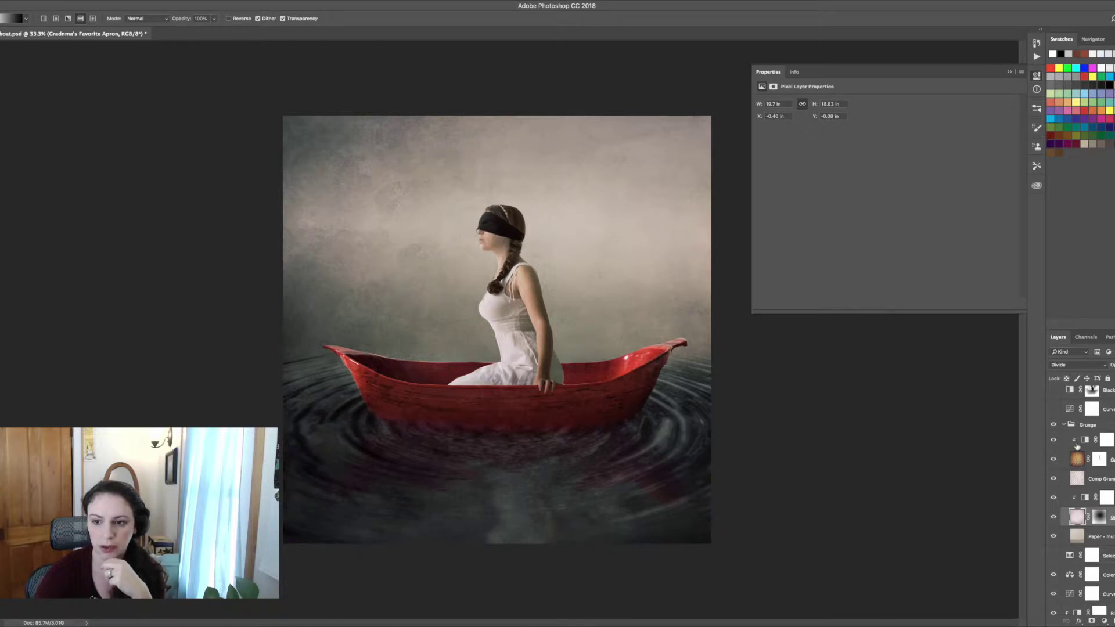
pyautogui.click(1063, 425)
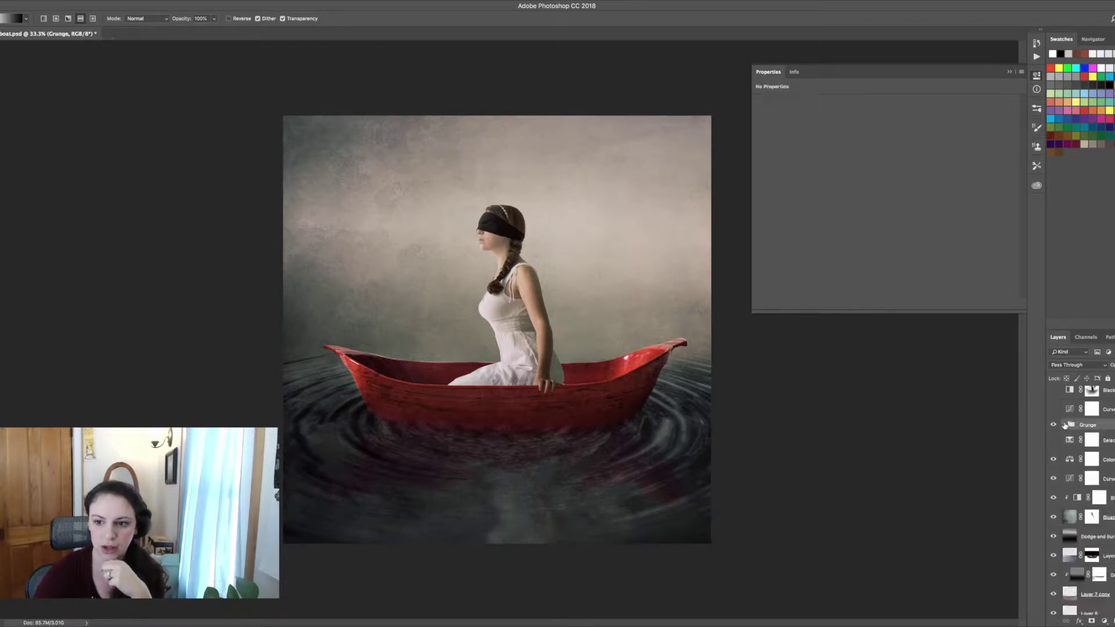
# - Show the Curves 1 adjustment just above the Grunge group and open its settings
pyautogui.scroll(5, 1065, 426)
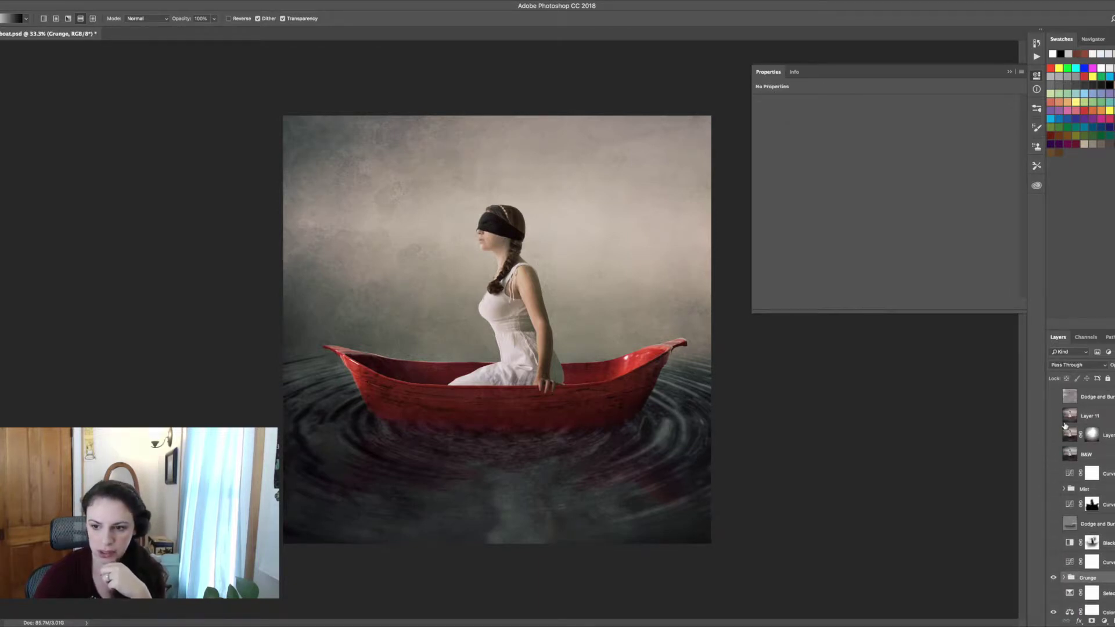
pyautogui.click(1053, 564)
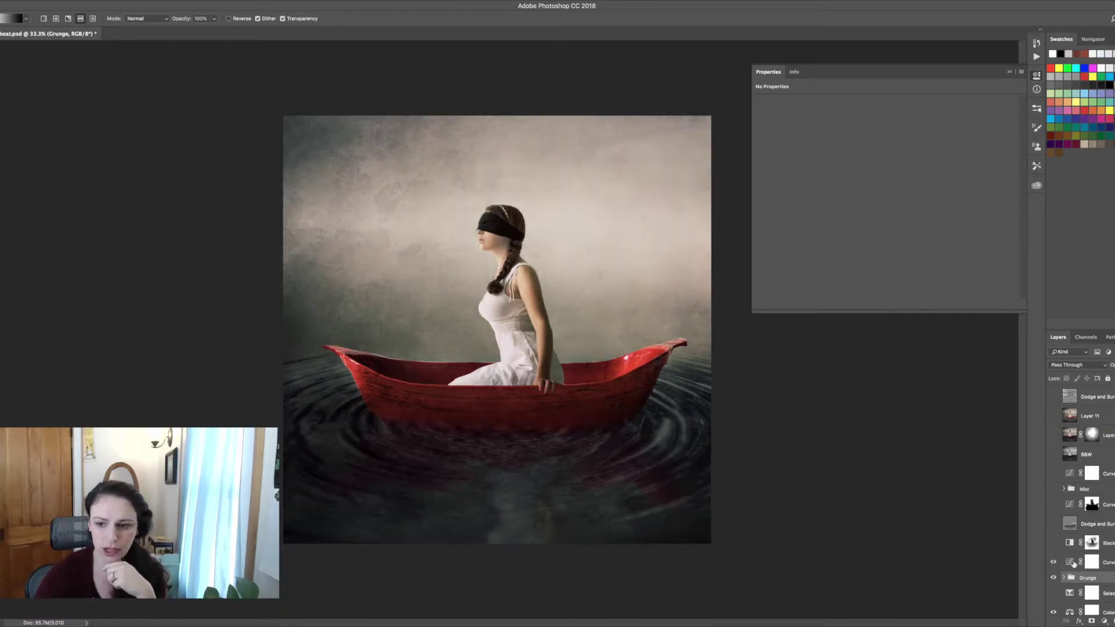
pyautogui.click(1071, 562)
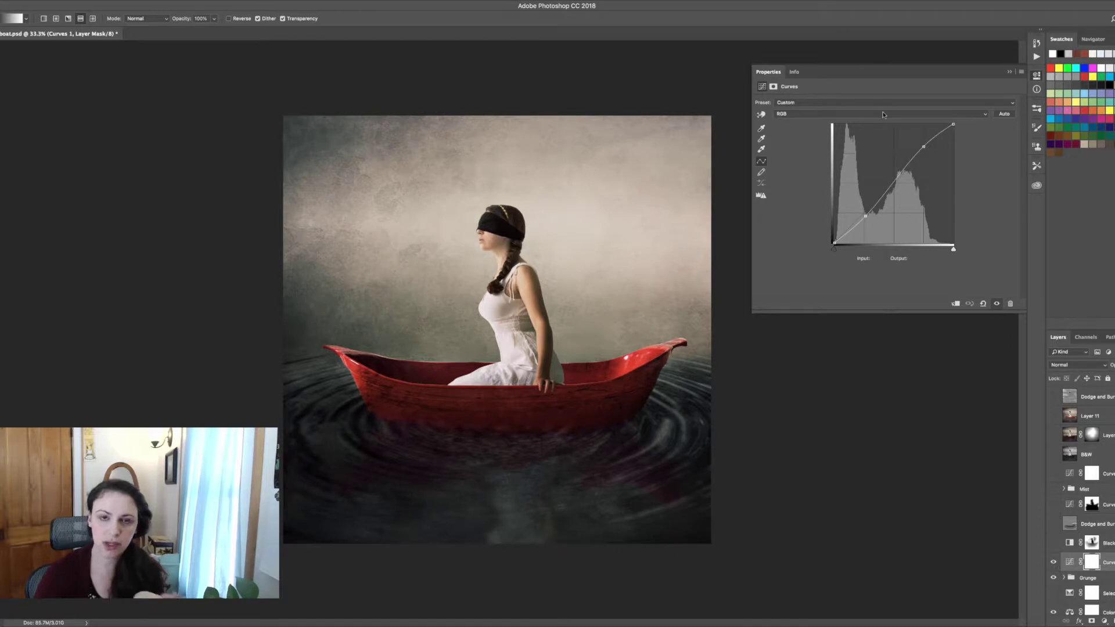
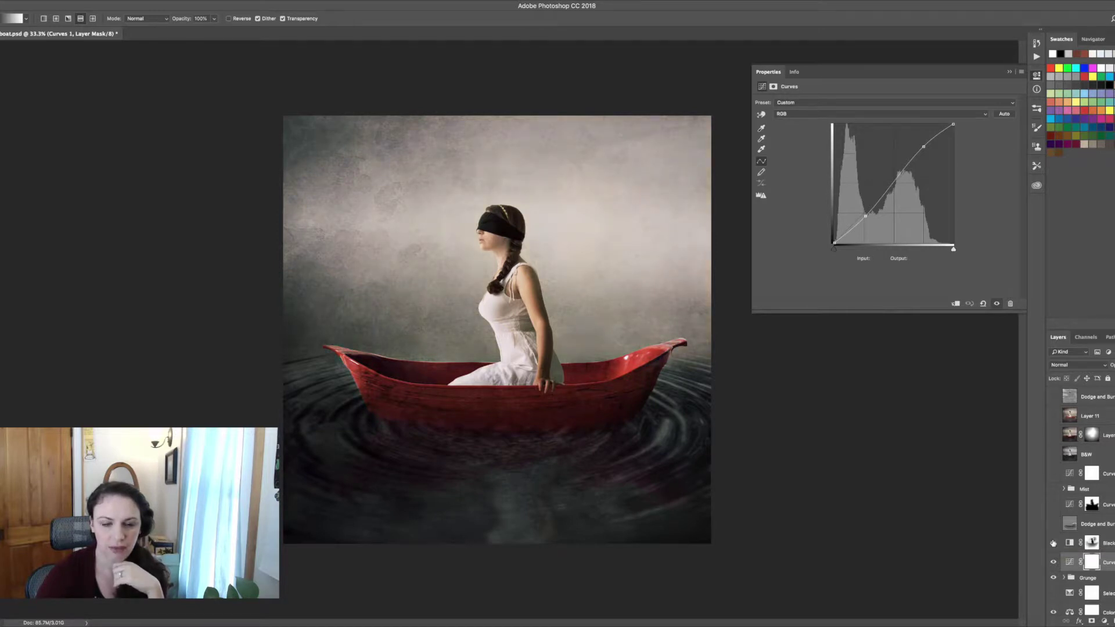
# - Disable the Black & White 4 adjustment's layer mask to examine its effect on the whole image
pyautogui.click(1093, 543)
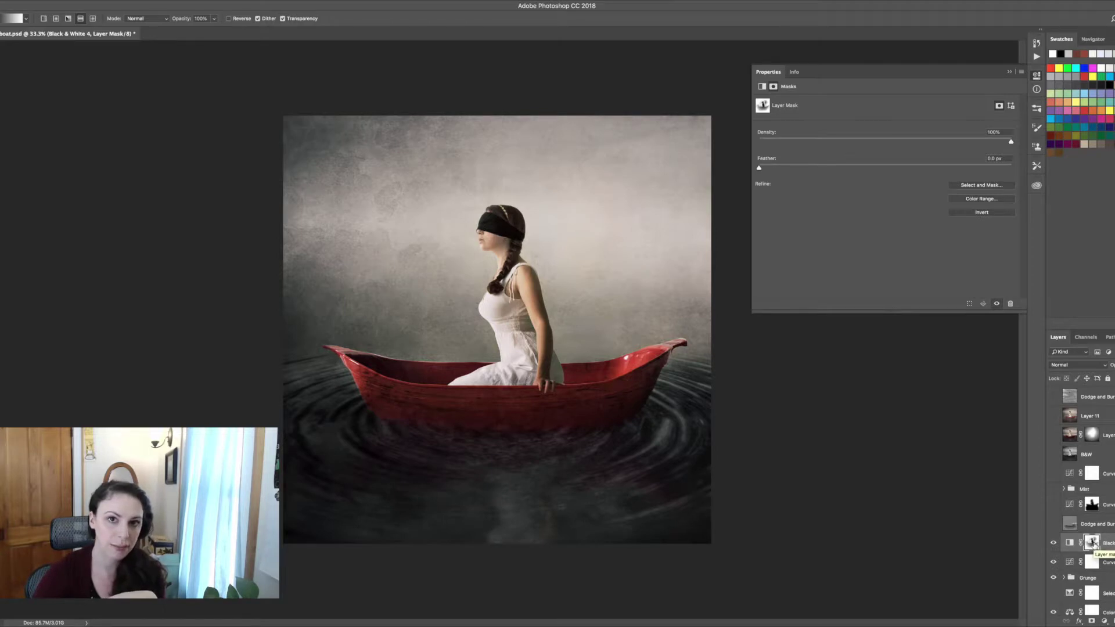
pyautogui.rightClick(1093, 543)
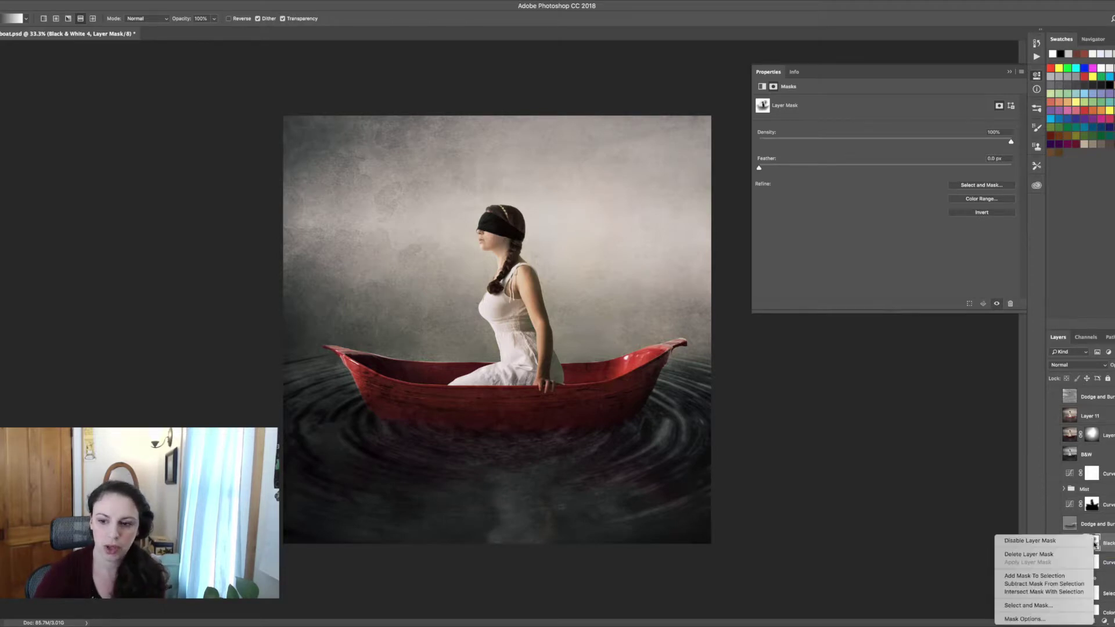
pyautogui.click(1081, 543)
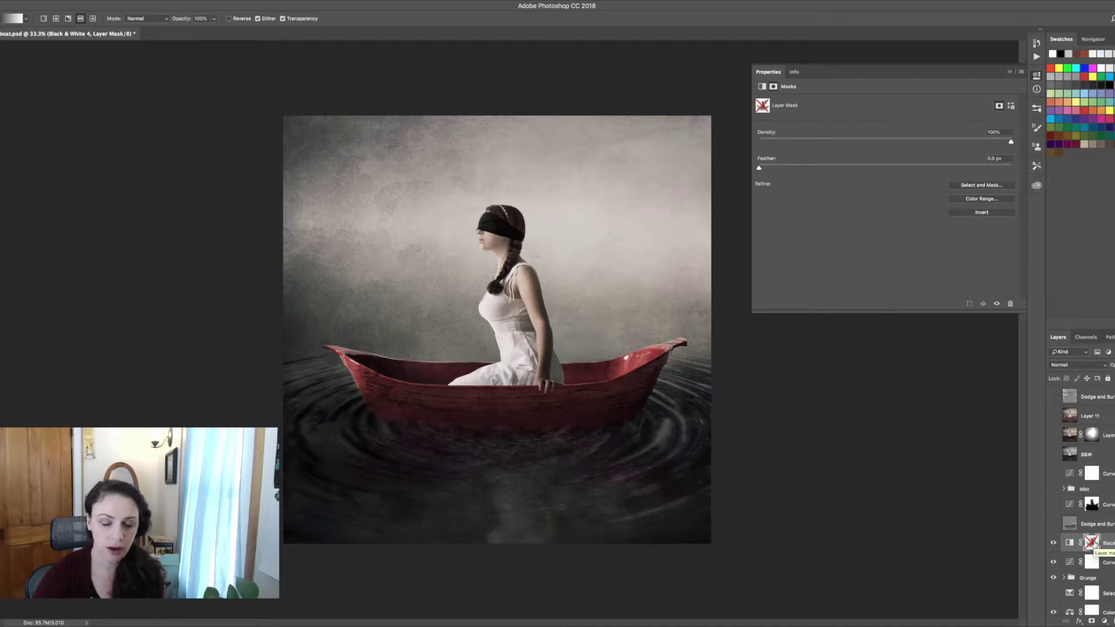
# - View the Black & White 4 adjustment's enabled layer mask on its own, and return to the image and adjustment settings
pyautogui.keyDown('alt'); pyautogui.click(1094, 542); pyautogui.keyUp('alt')
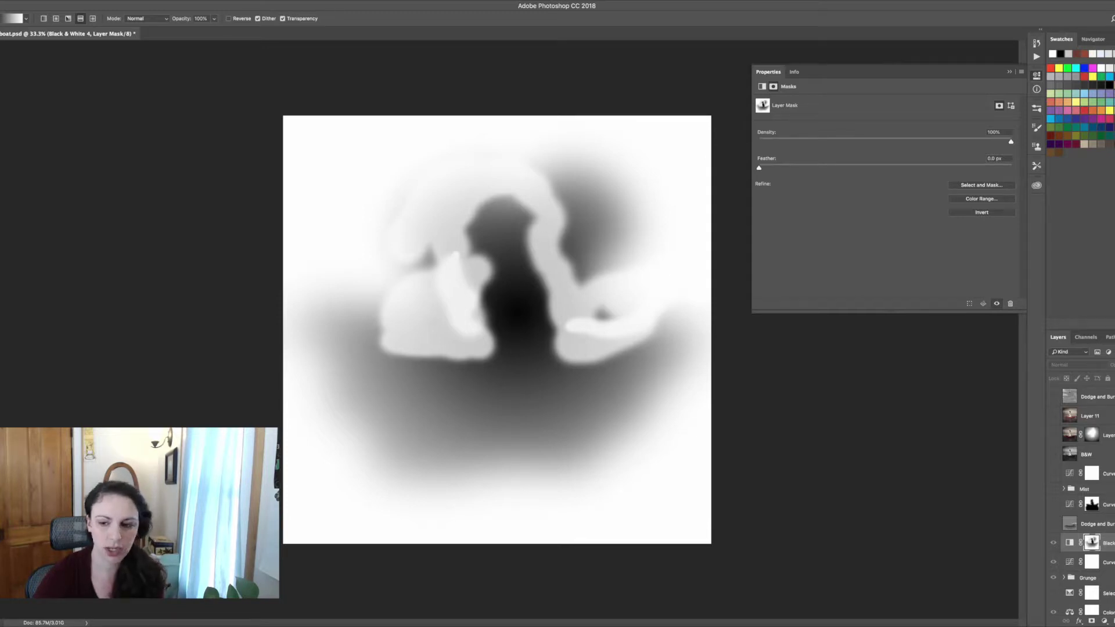
pyautogui.keyDown('alt'); pyautogui.click(1075, 543); pyautogui.keyUp('alt')
pyautogui.click(1075, 543)
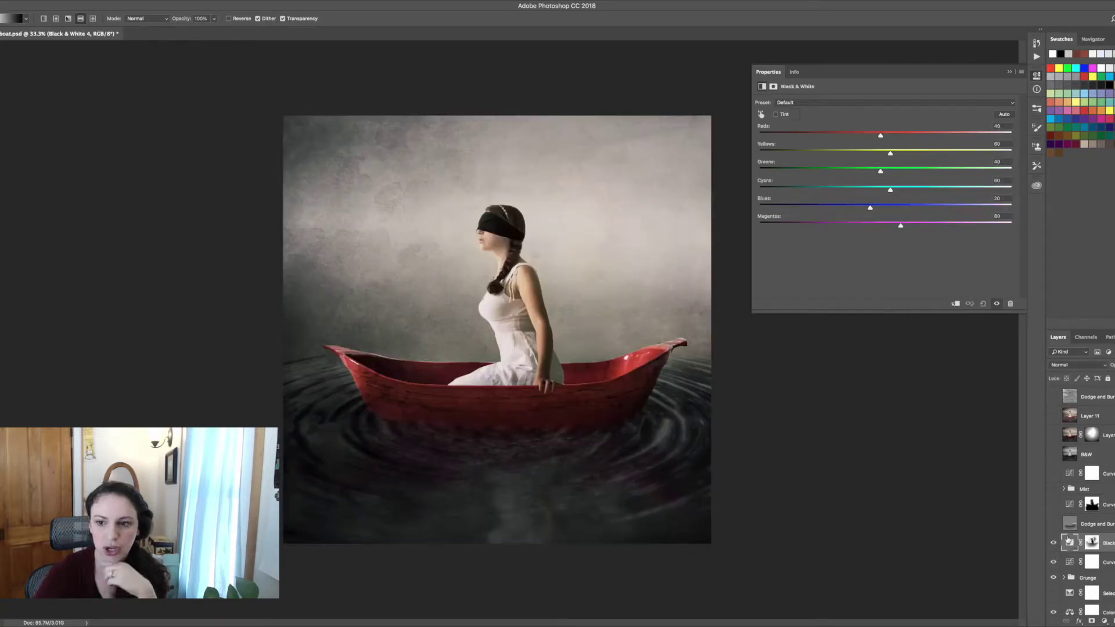
# - Show the Dodge and Burn layer above Black & White 4 and the masked Curves 2 adjustment, and open the Curves 2 settings
pyautogui.click(1053, 524)
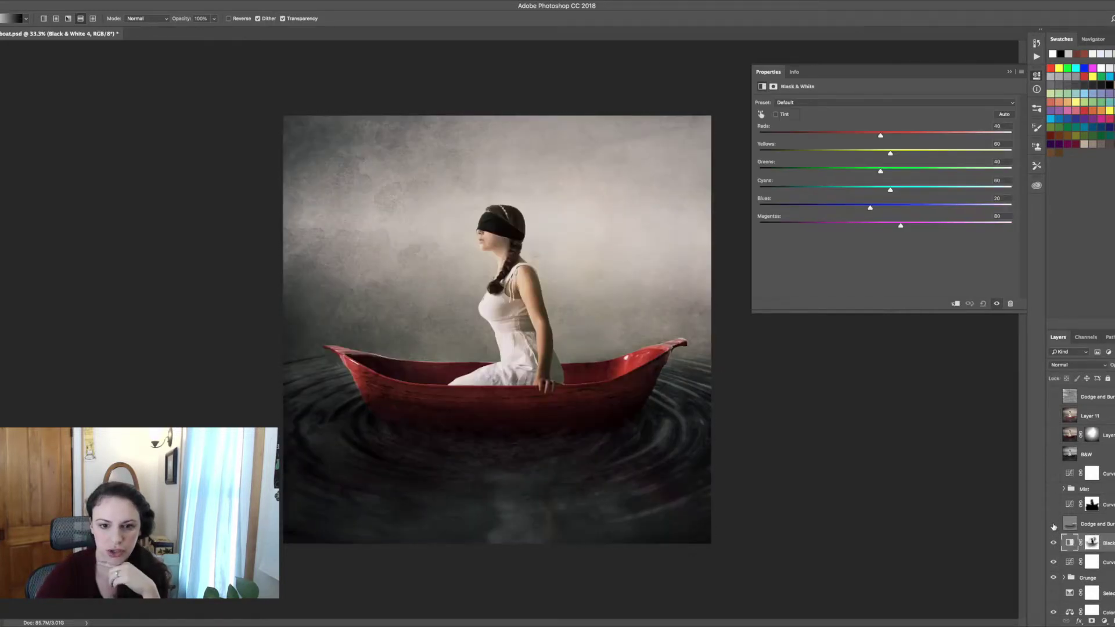
pyautogui.click(1053, 524)
pyautogui.click(1054, 525)
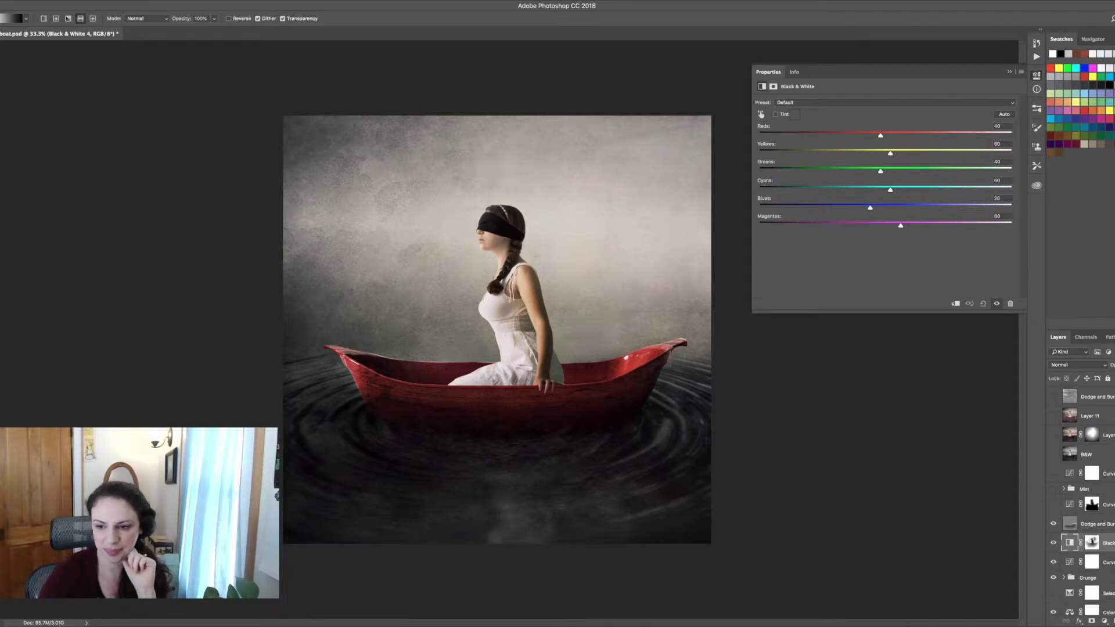
pyautogui.click(1054, 505)
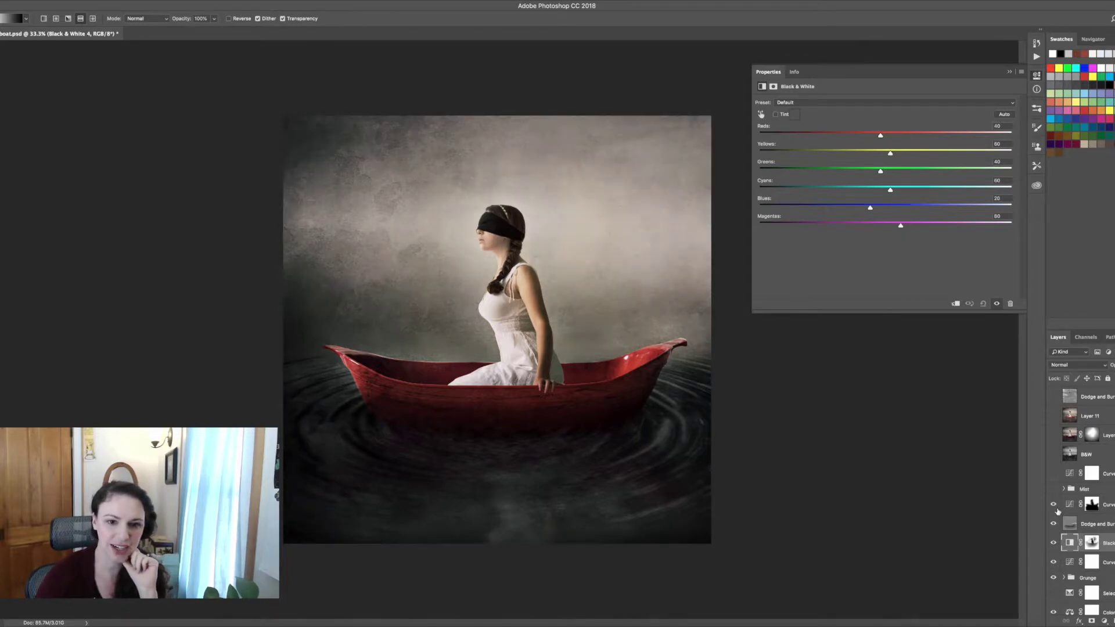
pyautogui.click(1069, 505)
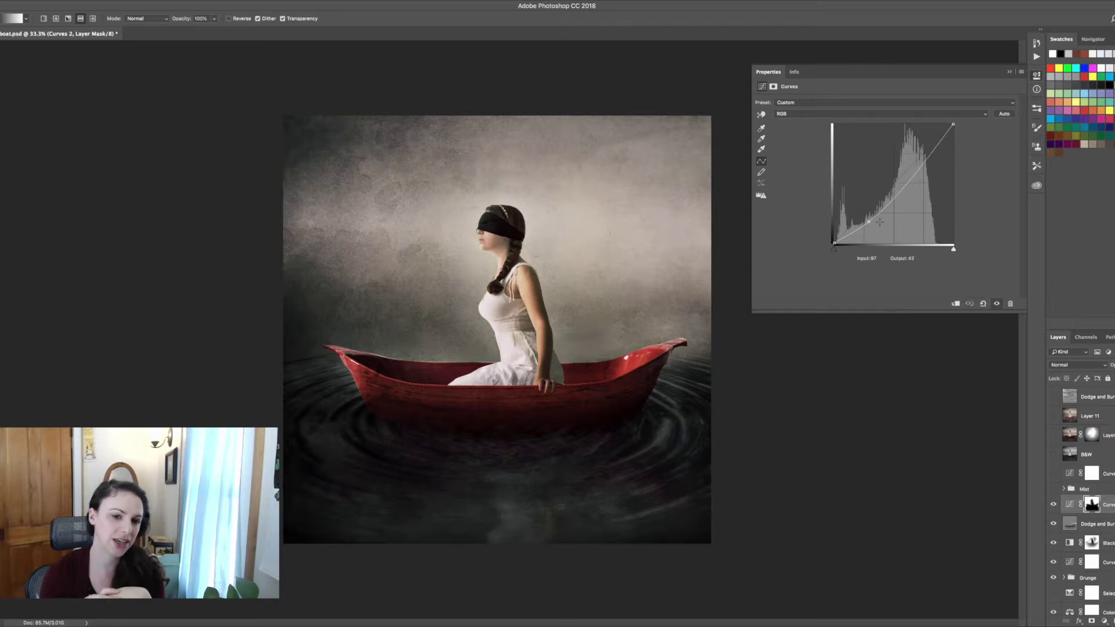
# - Expand and show the Mist group, hide its upper two mist layers, and toggle the lowest mist layer to compare its effect
pyautogui.click(1100, 490)
pyautogui.click(1063, 489)
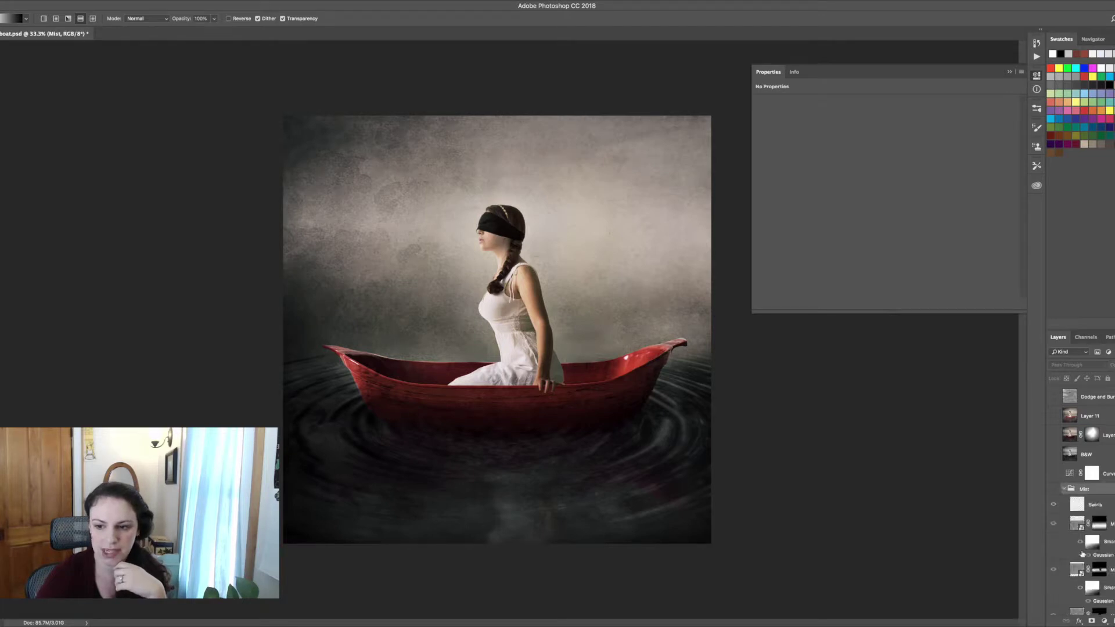
pyautogui.scroll(-2, 1081, 551)
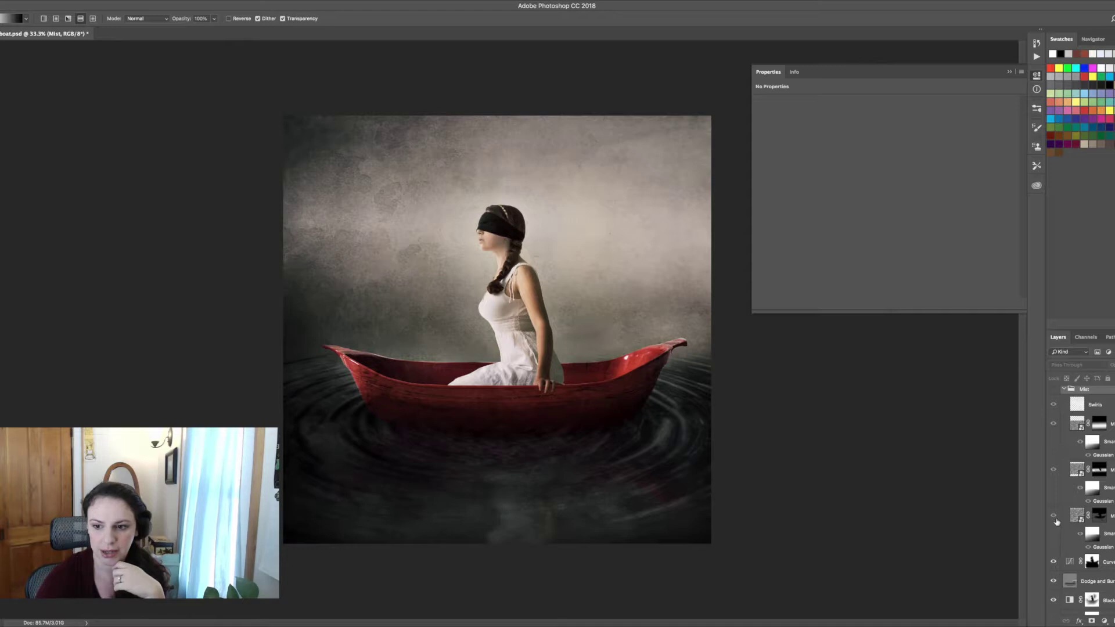
pyautogui.click(1053, 389)
pyautogui.click(1053, 424)
pyautogui.click(1053, 470)
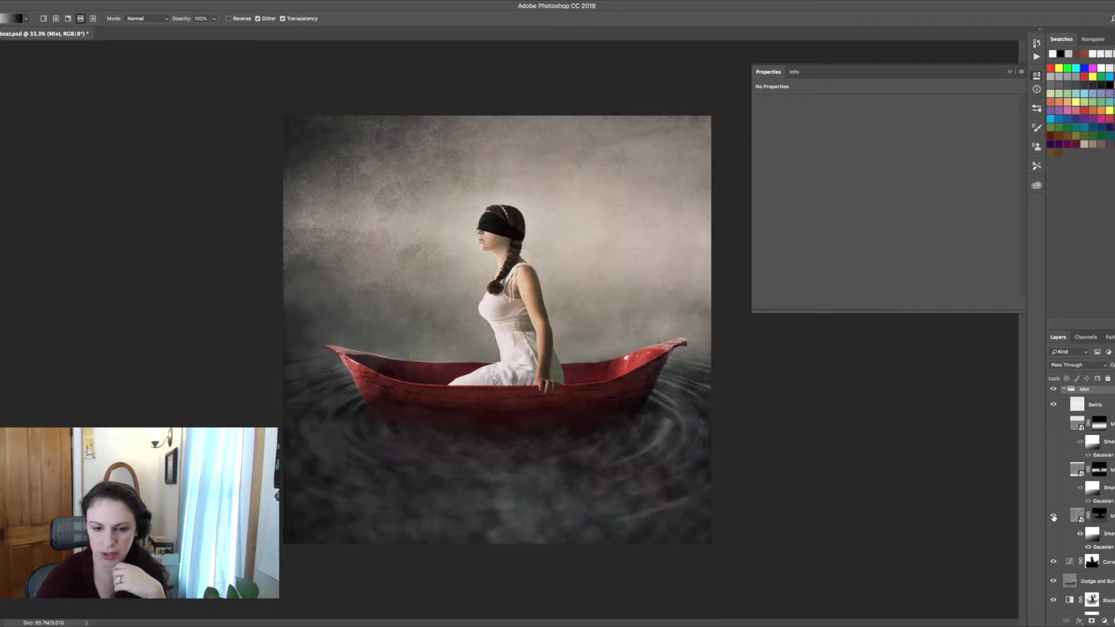
pyautogui.click(1053, 516)
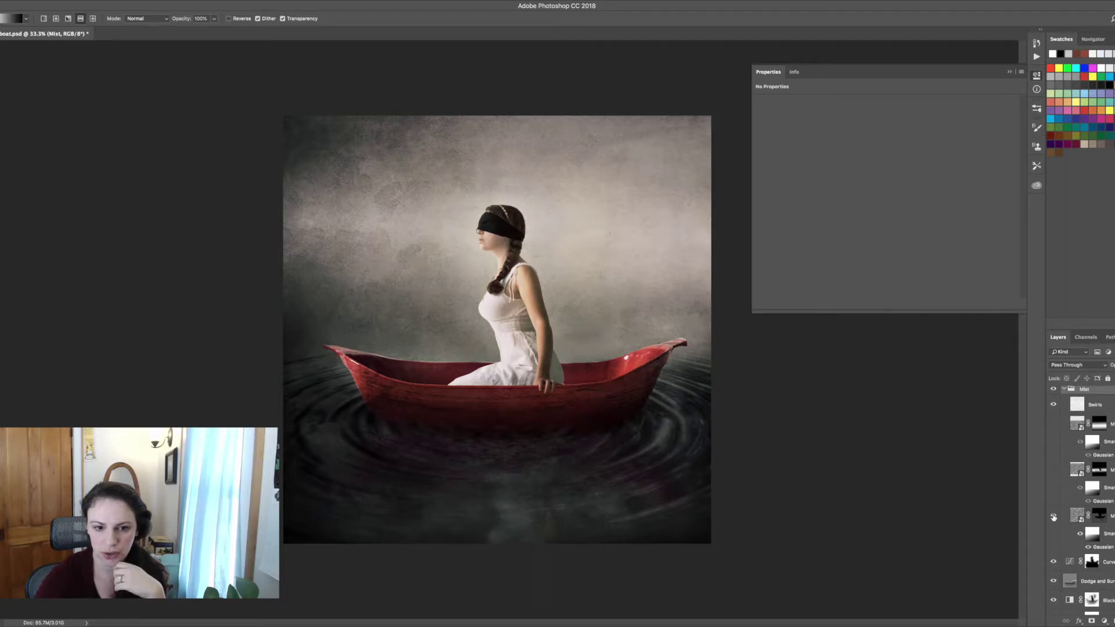
pyautogui.click(1053, 516)
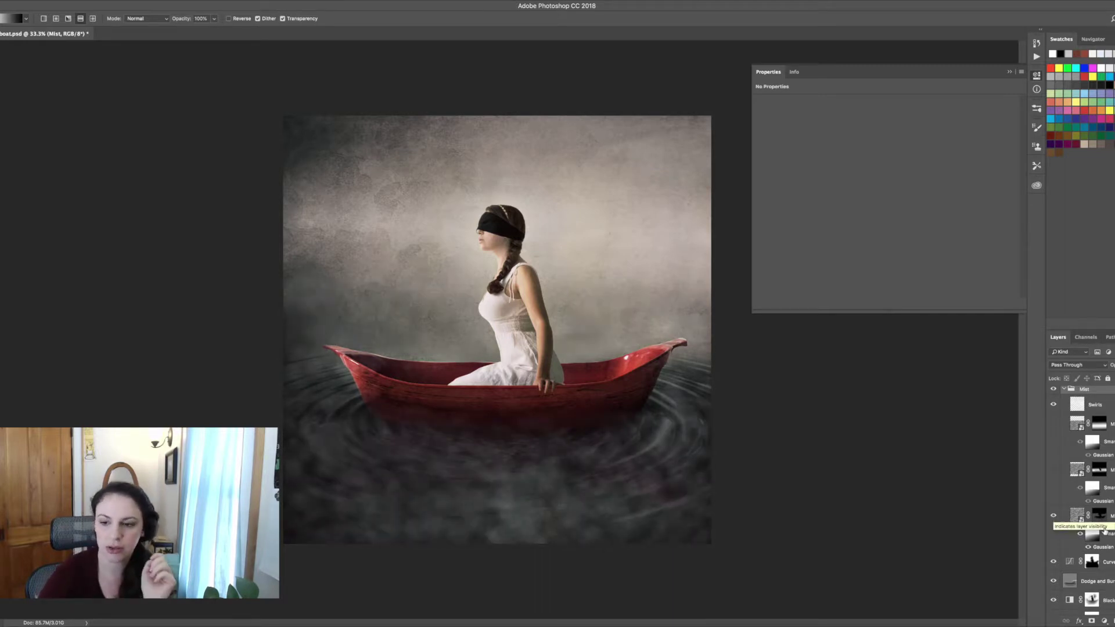
# - Create a new layer directly above the Curves 2 adjustment and fill it with black
pyautogui.click(1092, 562)
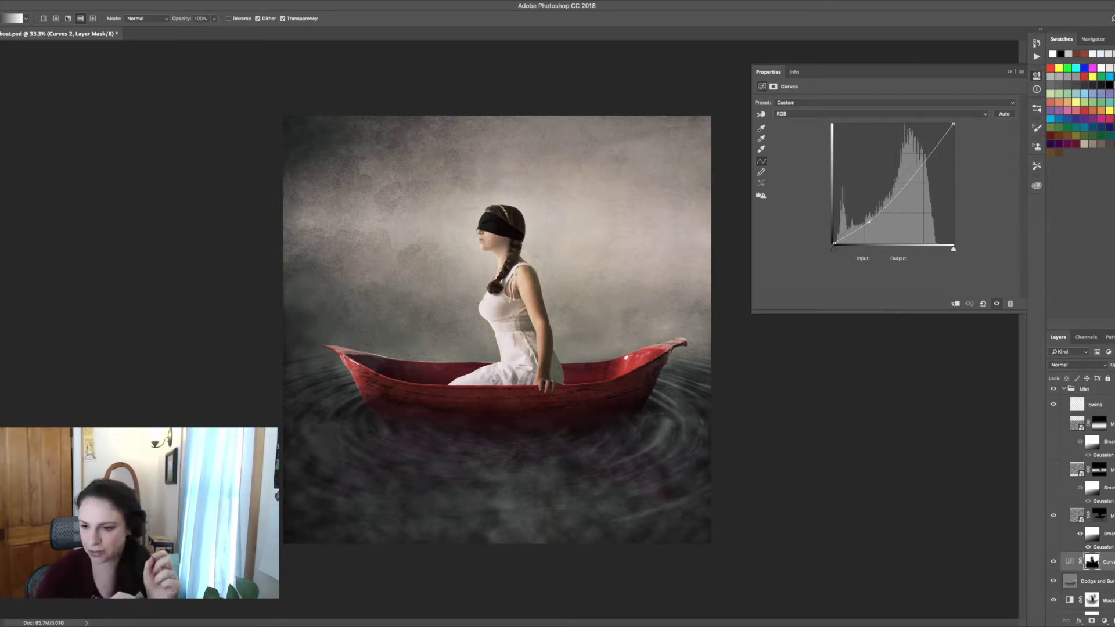
pyautogui.press('super+shift+alt+n')
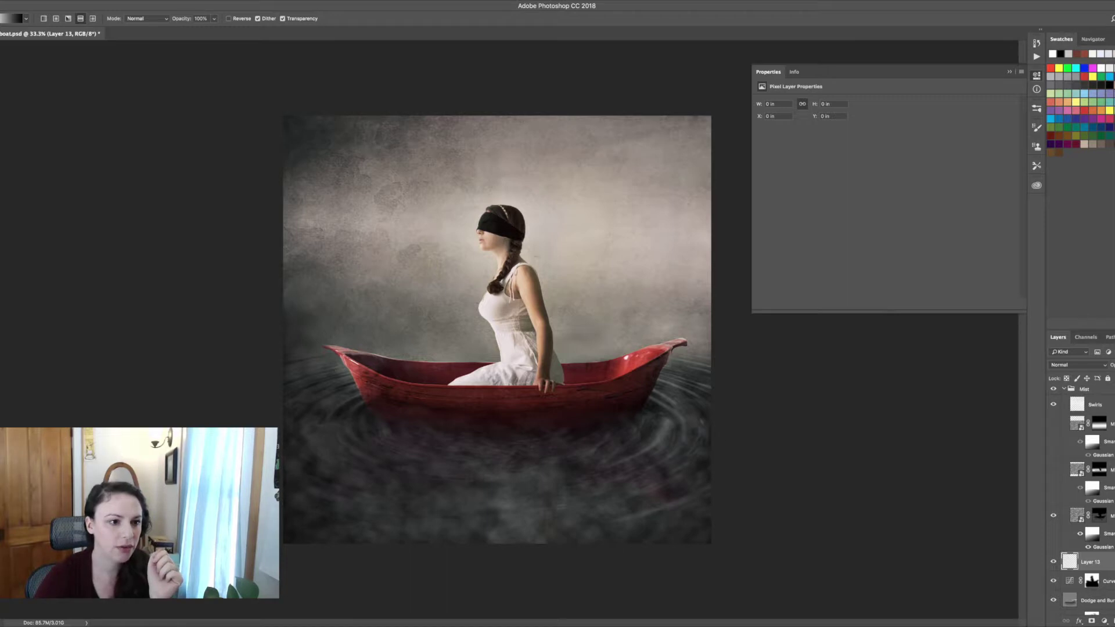
pyautogui.click(23, 210)
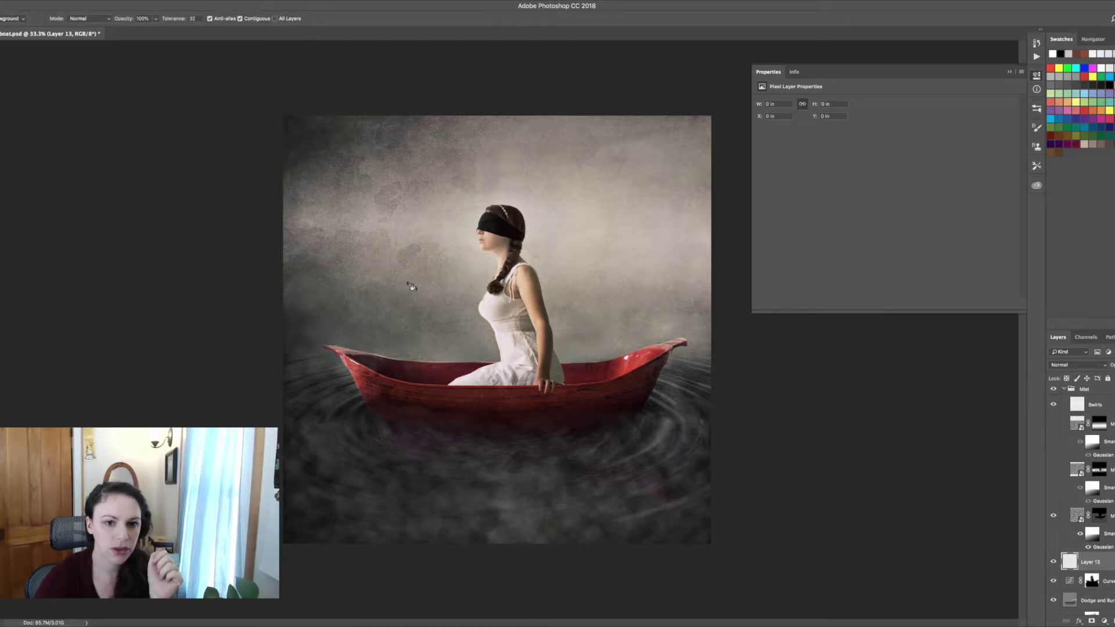
pyautogui.click(359, 326)
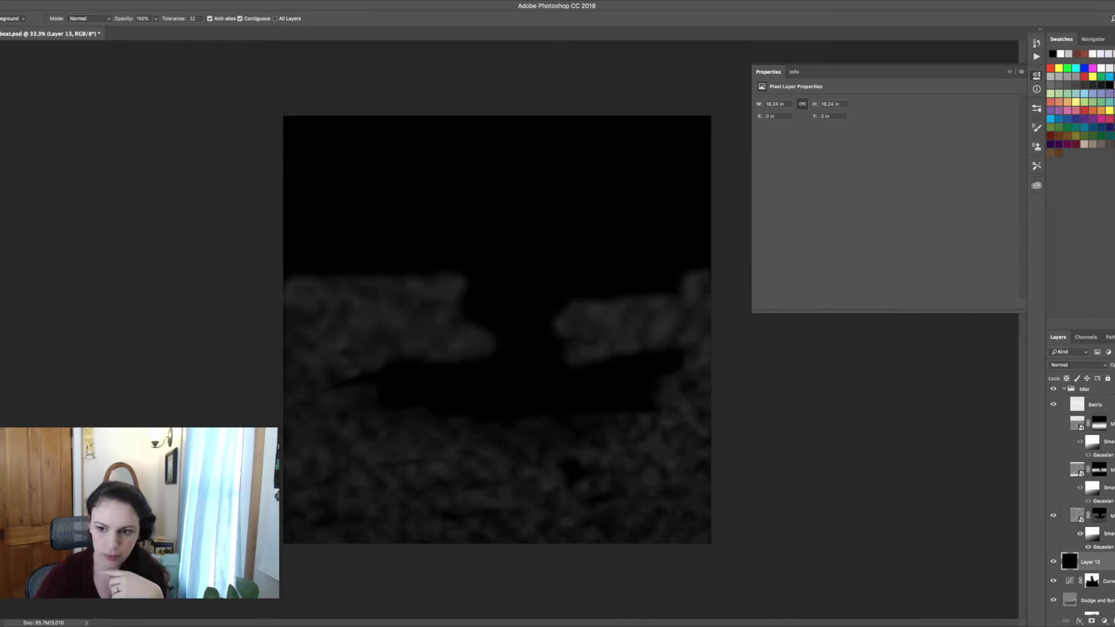
# - Hide the lowest mist layer and render Difference Clouds on the new black layer
pyautogui.click(1054, 515)
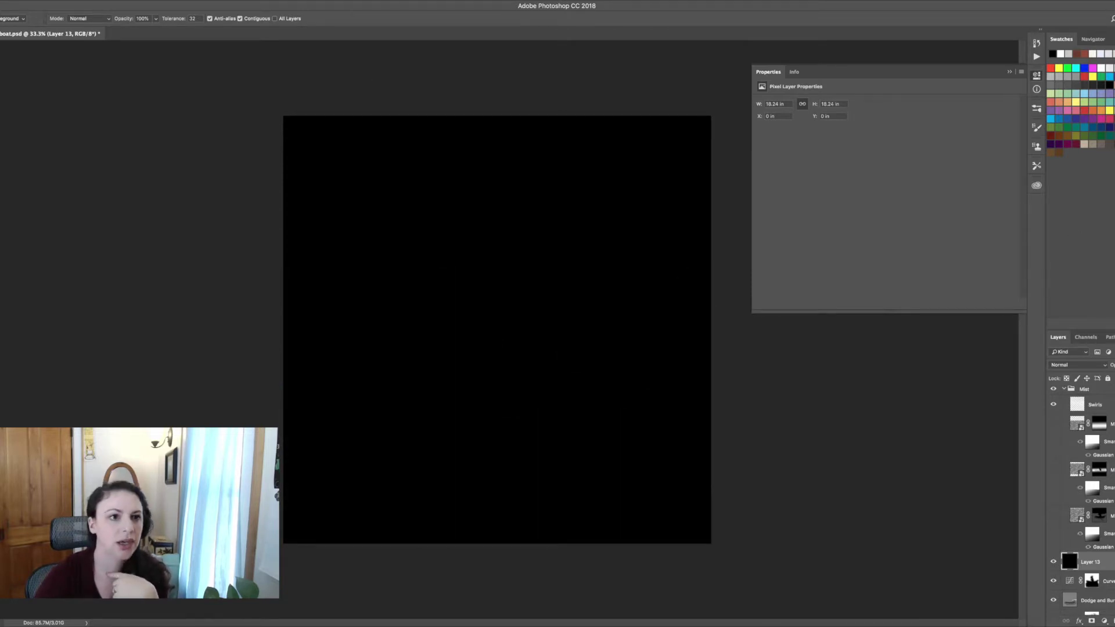
pyautogui.click(189, 1)
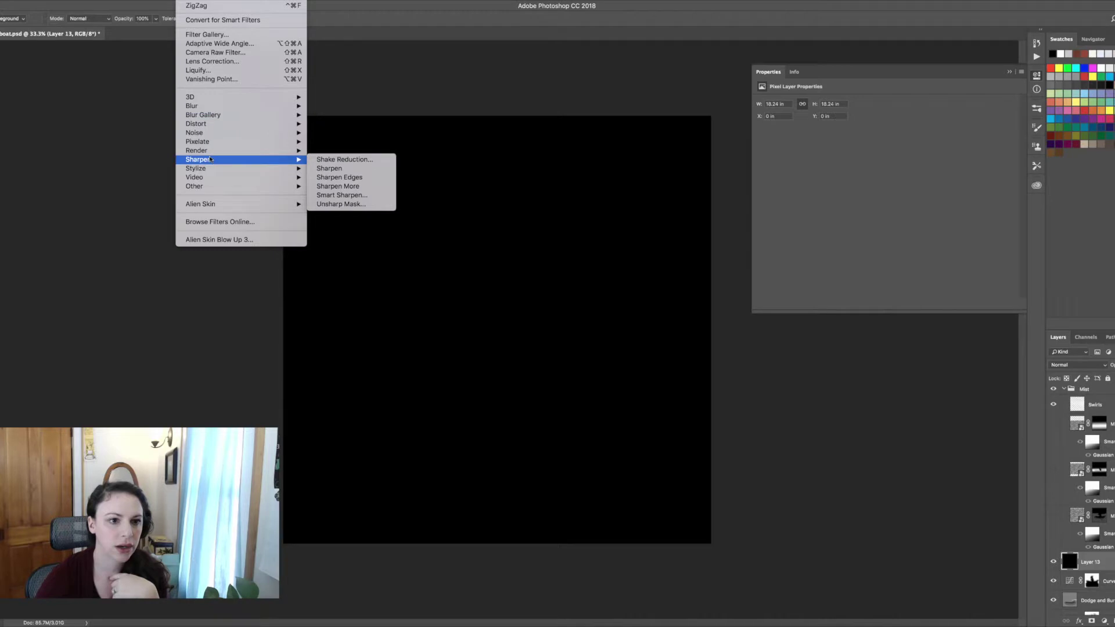
pyautogui.moveTo(214, 151)
pyautogui.click(370, 191)
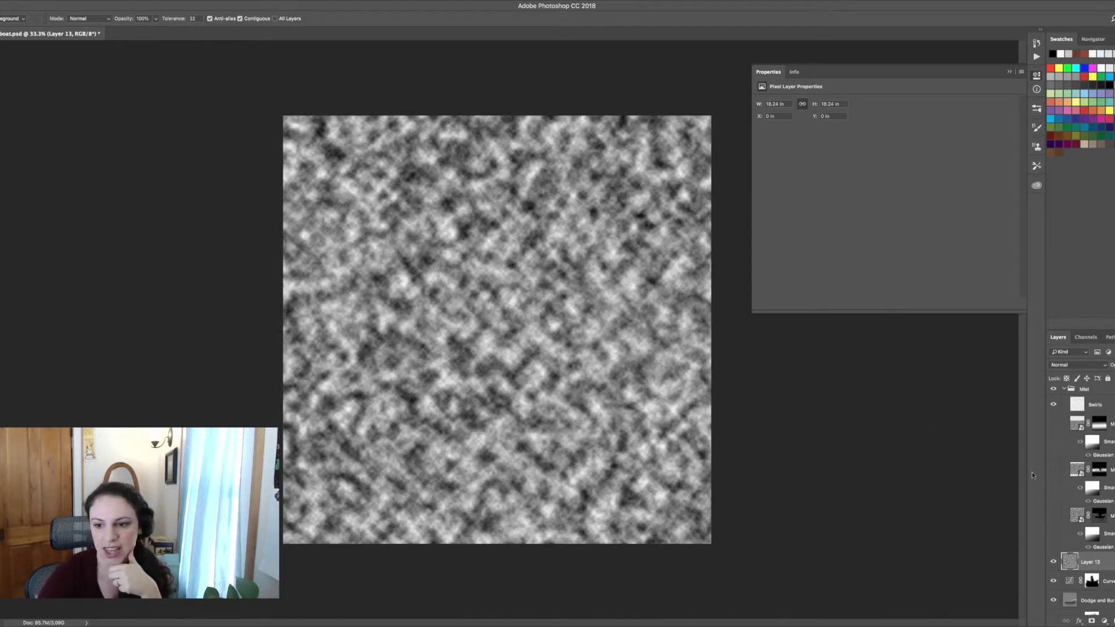
# - Check the existing mist layers, and try the Hard Light and Soft Light blend modes on the new clouds layer
pyautogui.click(1075, 515)
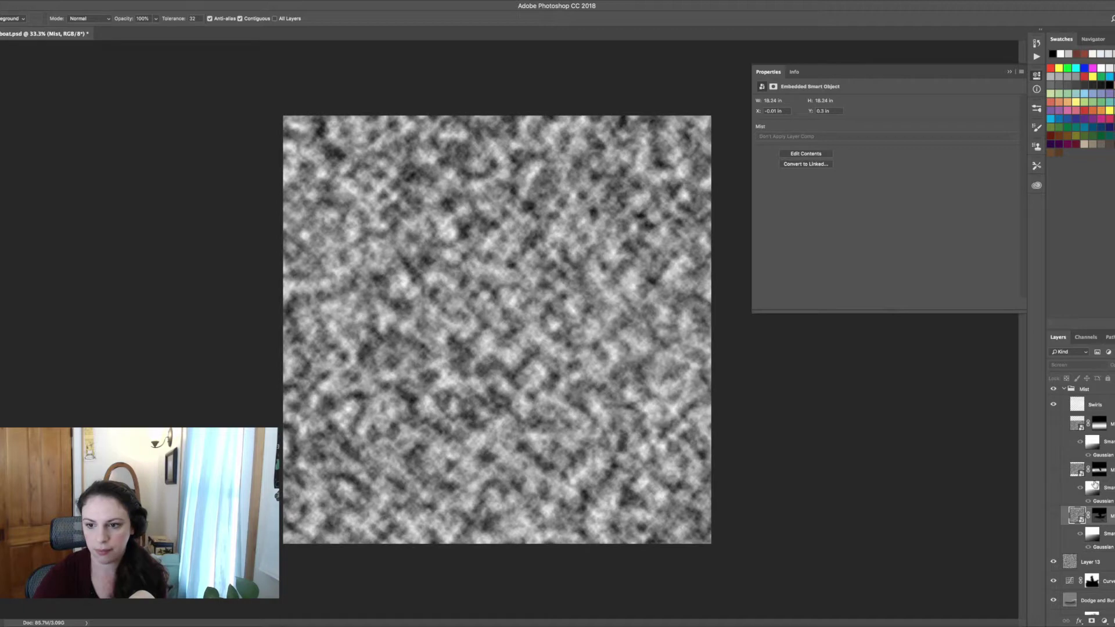
pyautogui.hotkey('alt', ']')
pyautogui.hotkey('alt', ']')
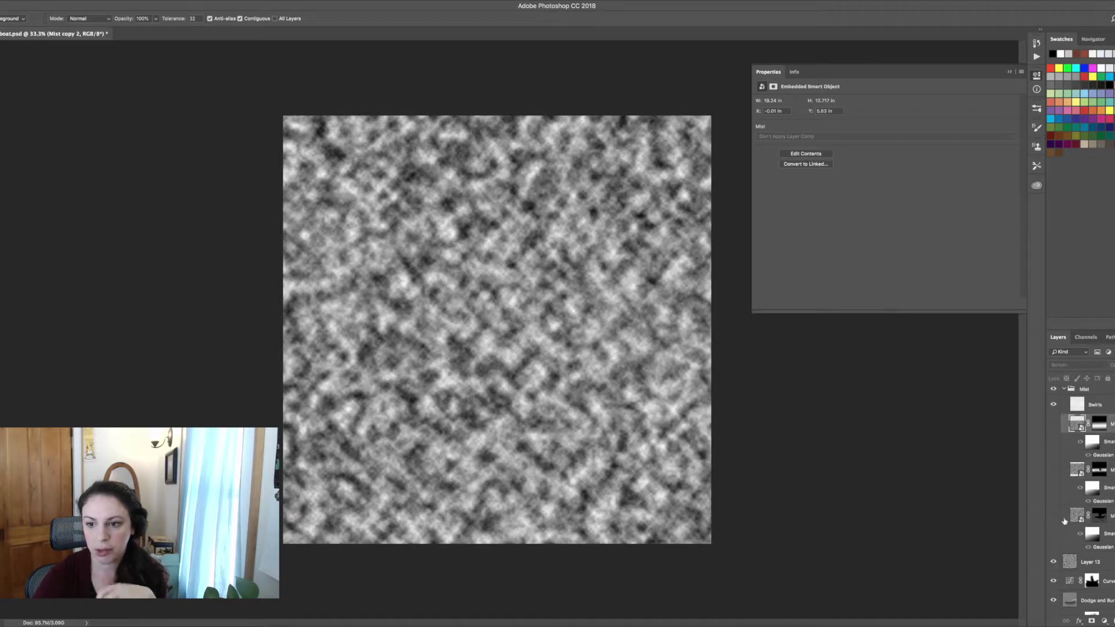
pyautogui.click(1093, 562)
pyautogui.click(1086, 365)
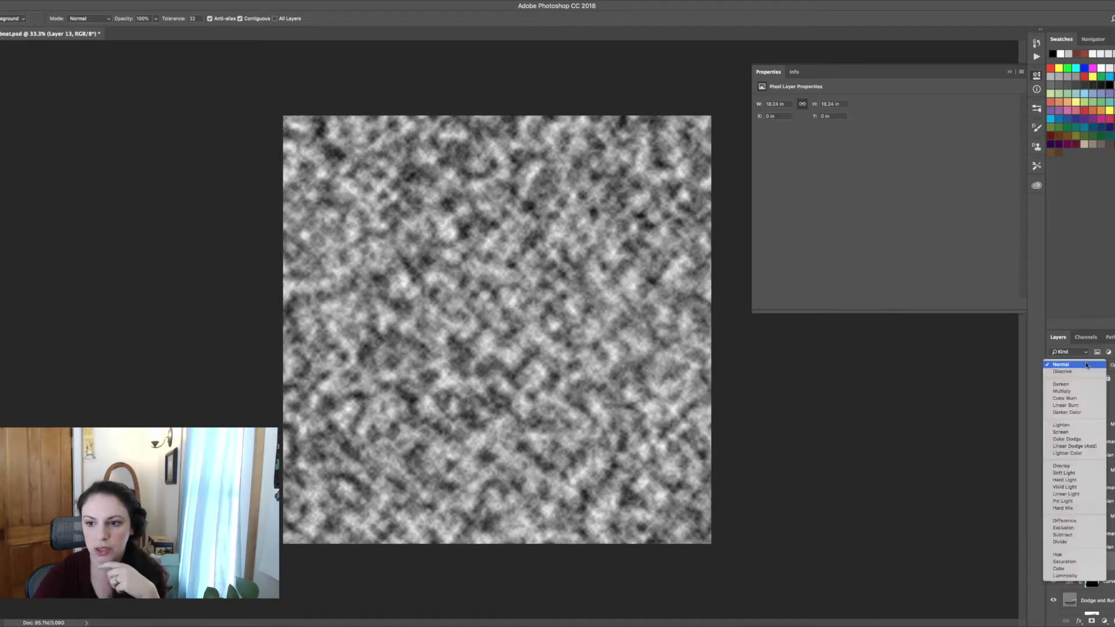
pyautogui.click(1067, 480)
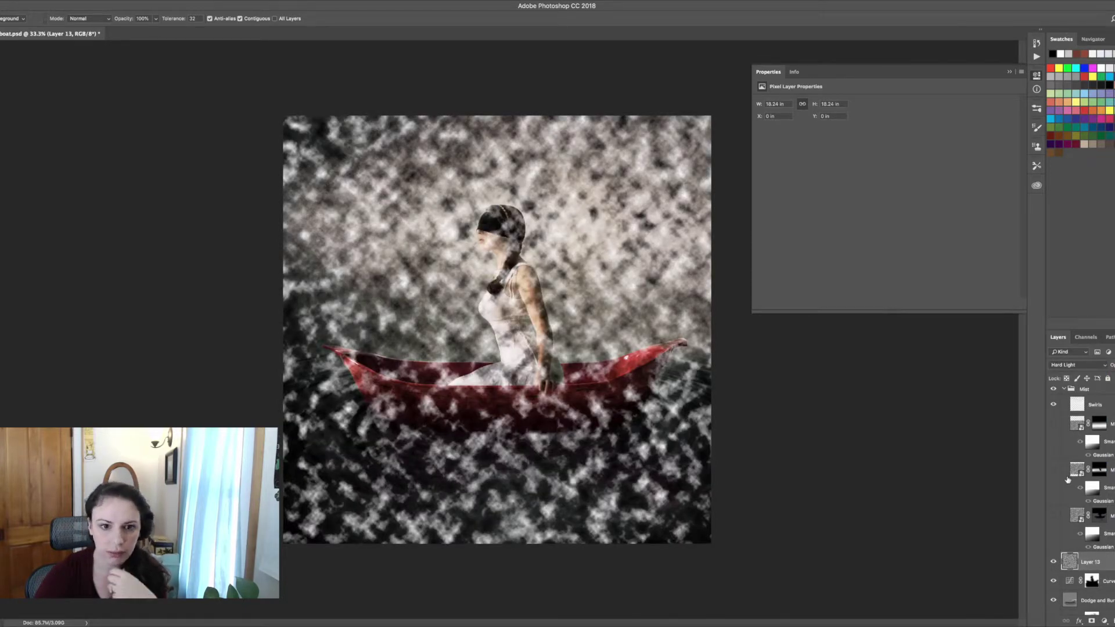
pyautogui.click(1097, 366)
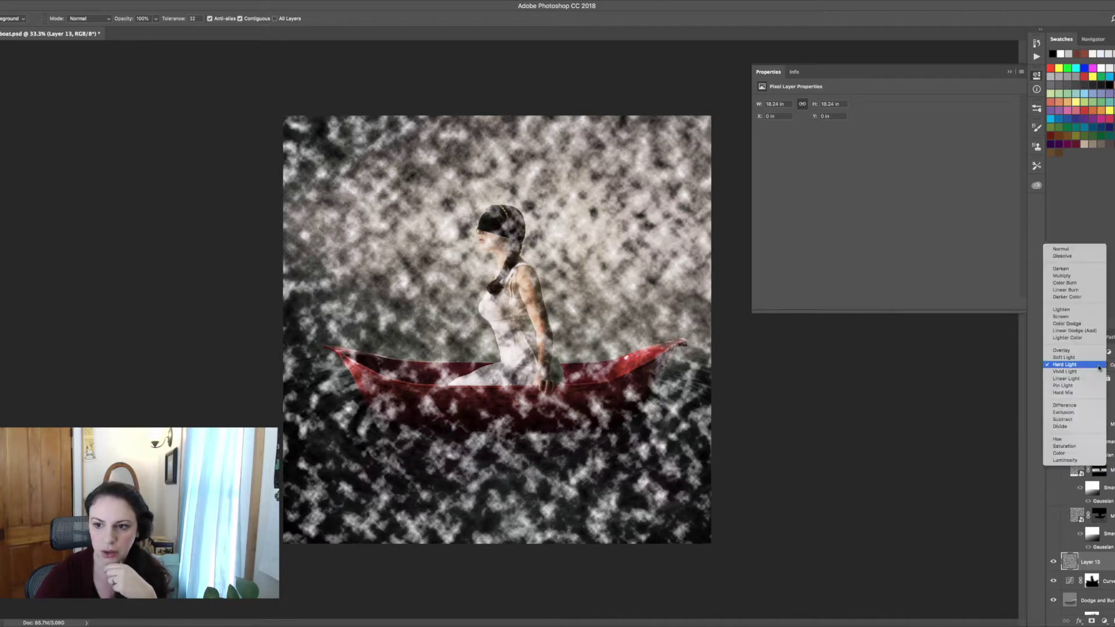
pyautogui.click(1096, 357)
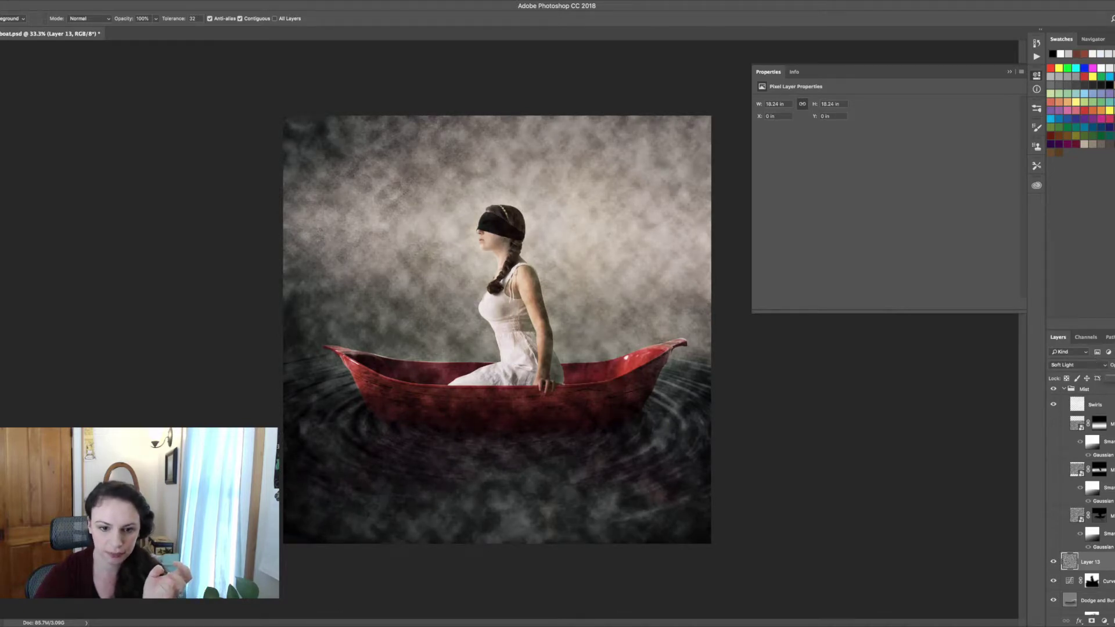
# - Set the clouds layer's blend mode to Screen and reduce its opacity
pyautogui.click(1090, 365)
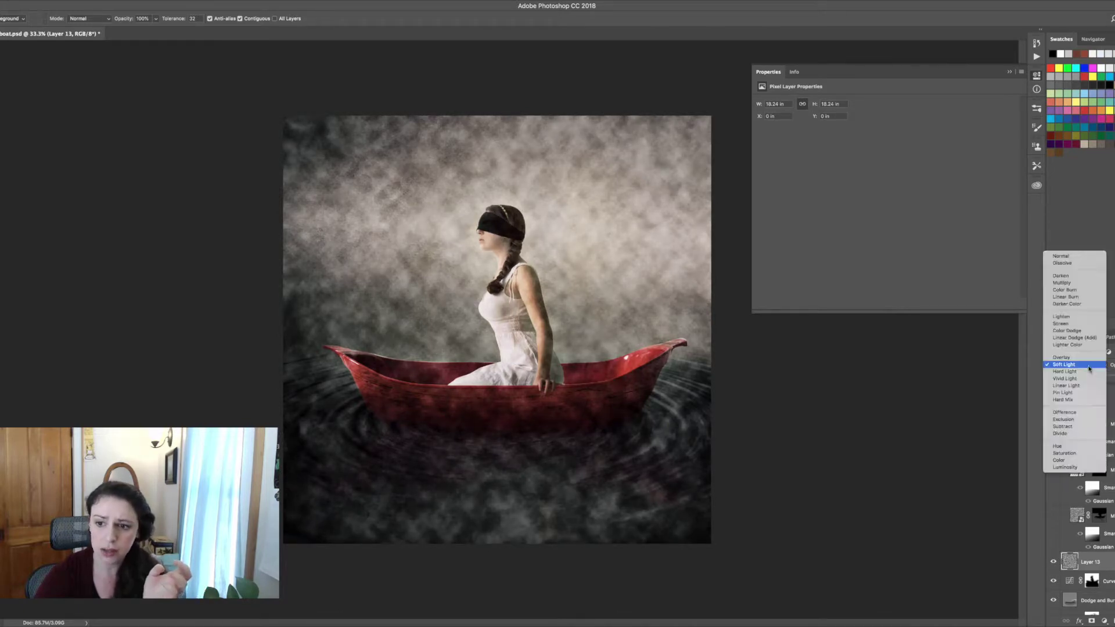
pyautogui.click(1088, 323)
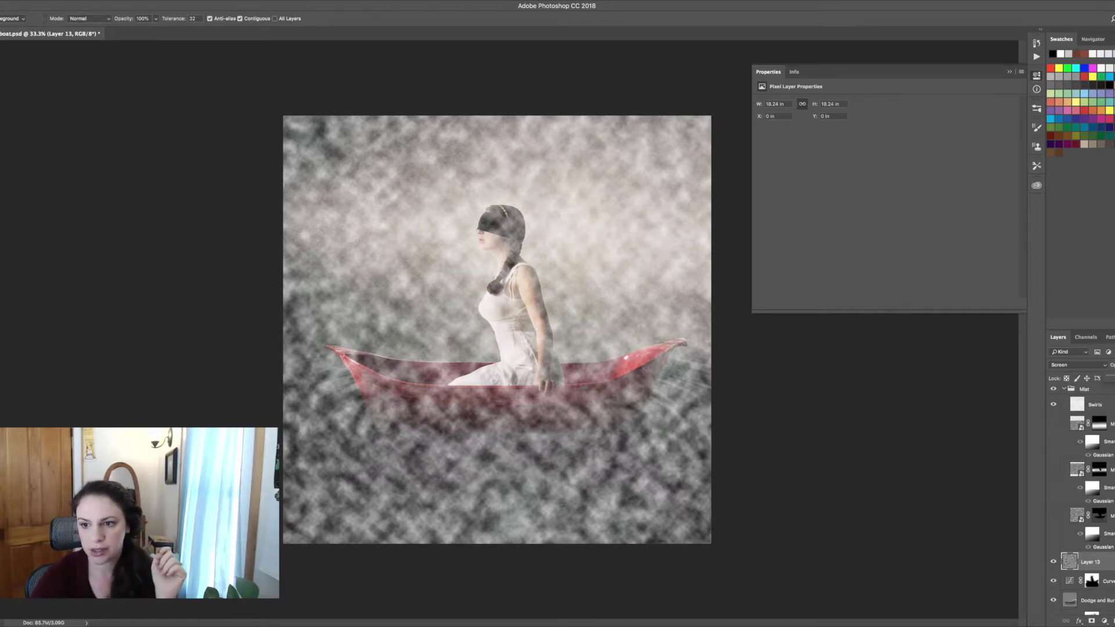
pyautogui.hotkey('ctrl', 'z')
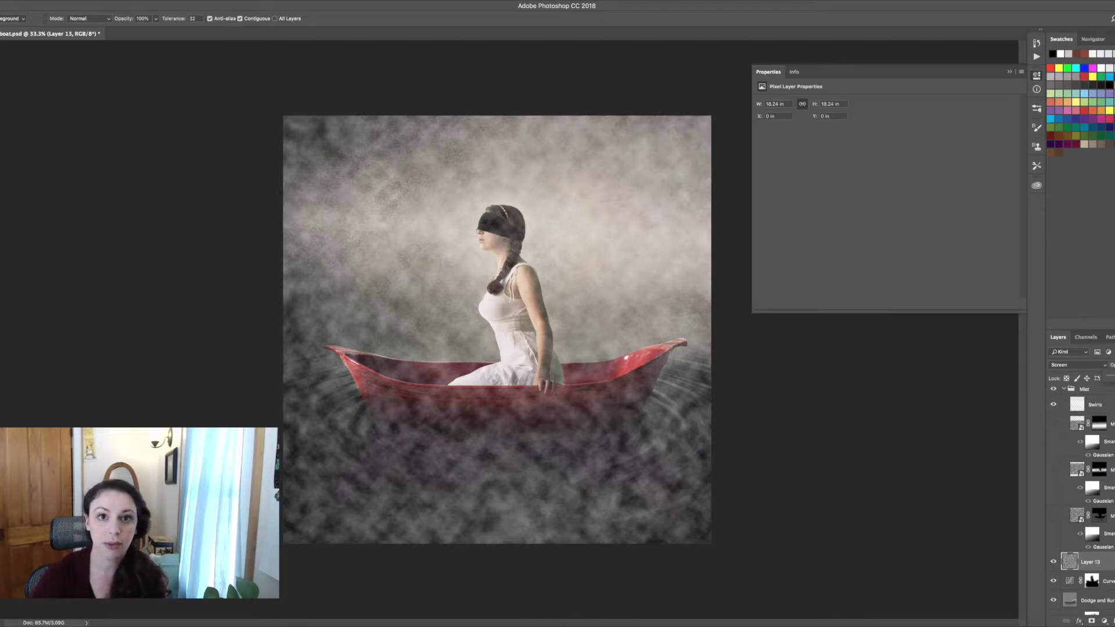
# - Transform the clouds layer in perspective, spreading its lower edge outward to about 210% width
pyautogui.hotkey('ctrl', 't')
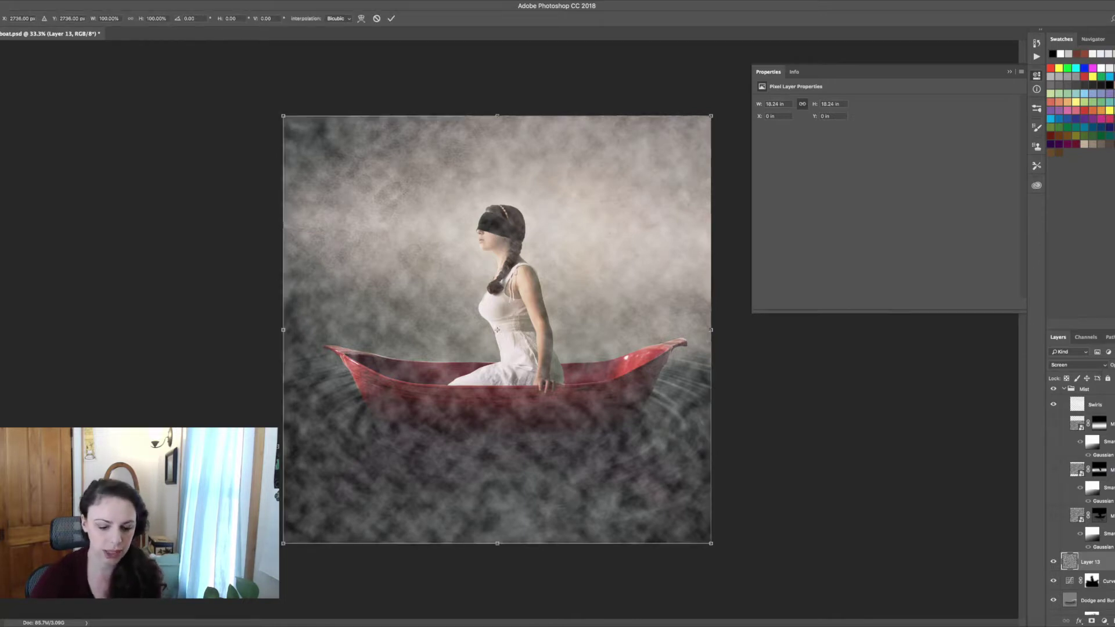
pyautogui.rightClick(718, 490)
pyautogui.click(714, 530)
pyautogui.moveTo(714, 546); pyautogui.dragTo(904, 446)
pyautogui.moveTo(900, 544); pyautogui.dragTo(947, 544)
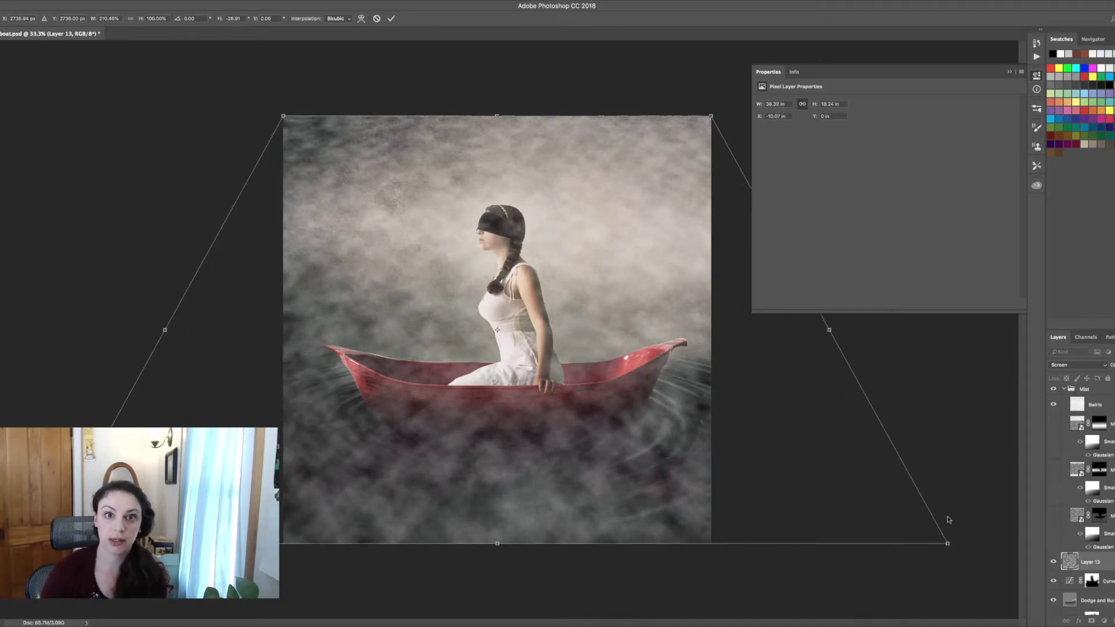
pyautogui.press('Return')
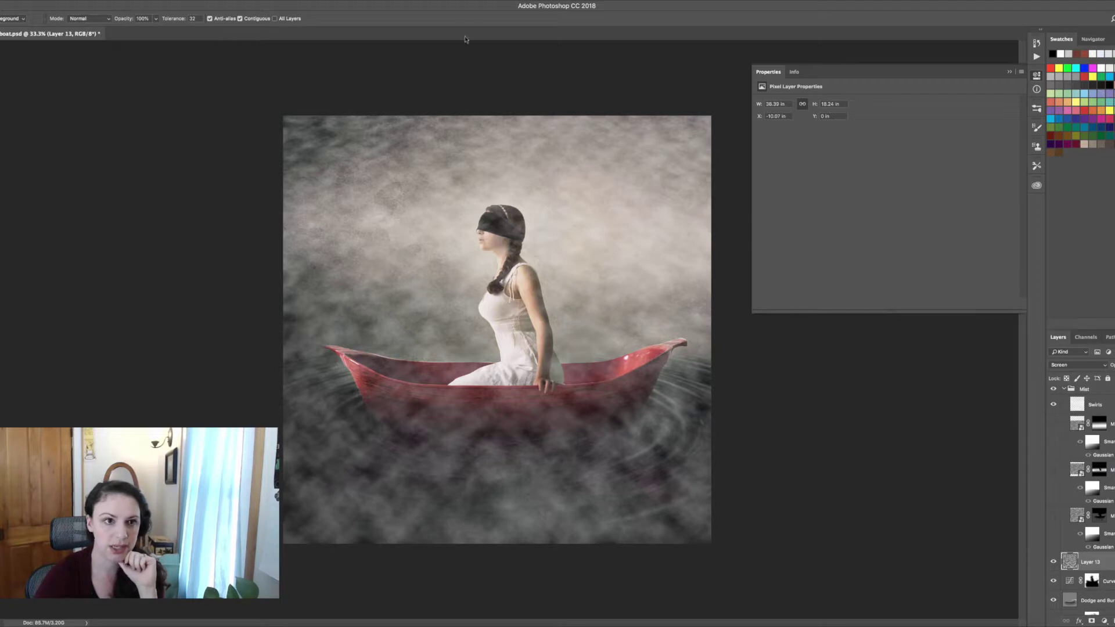
# - Apply a Gaussian Blur to the perspective-transformed clouds layer
pyautogui.click(191, 0)
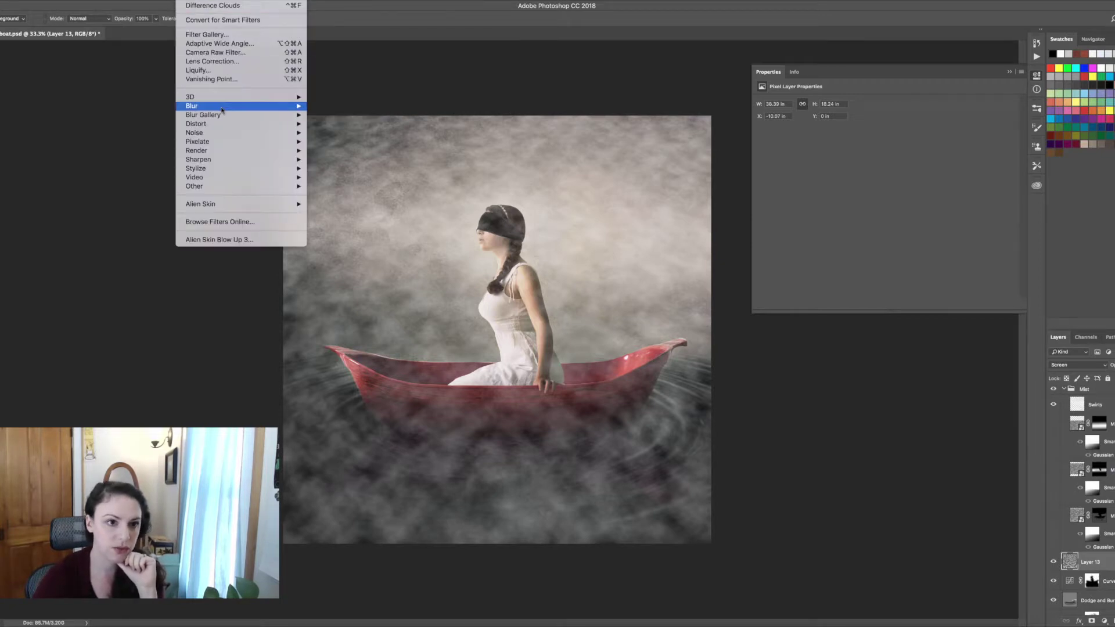
pyautogui.moveTo(259, 109)
pyautogui.click(372, 144)
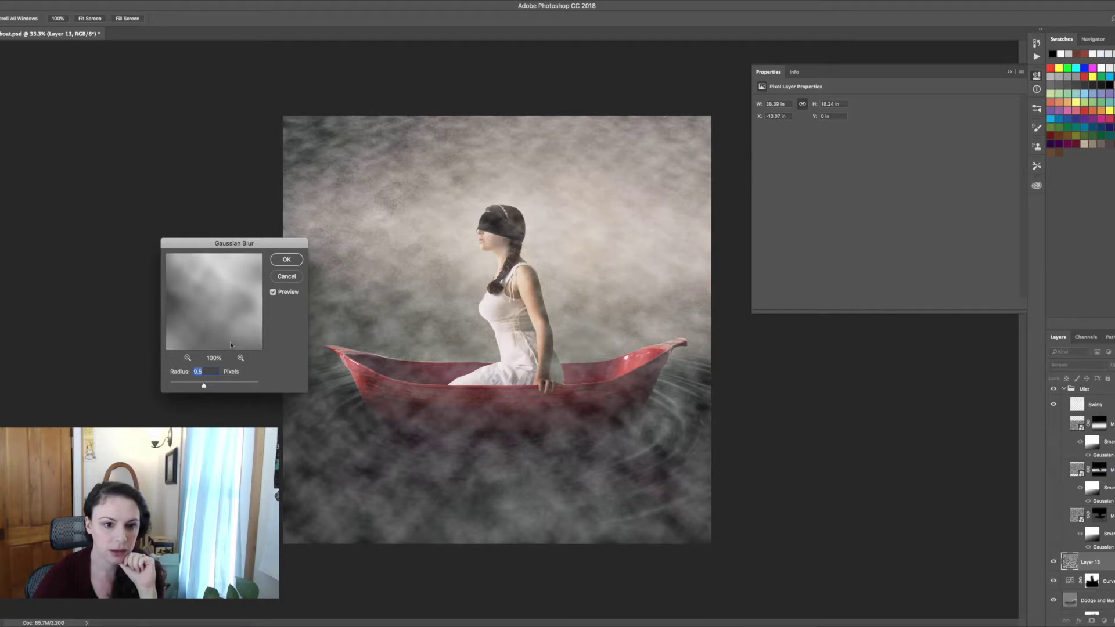
pyautogui.click(286, 259)
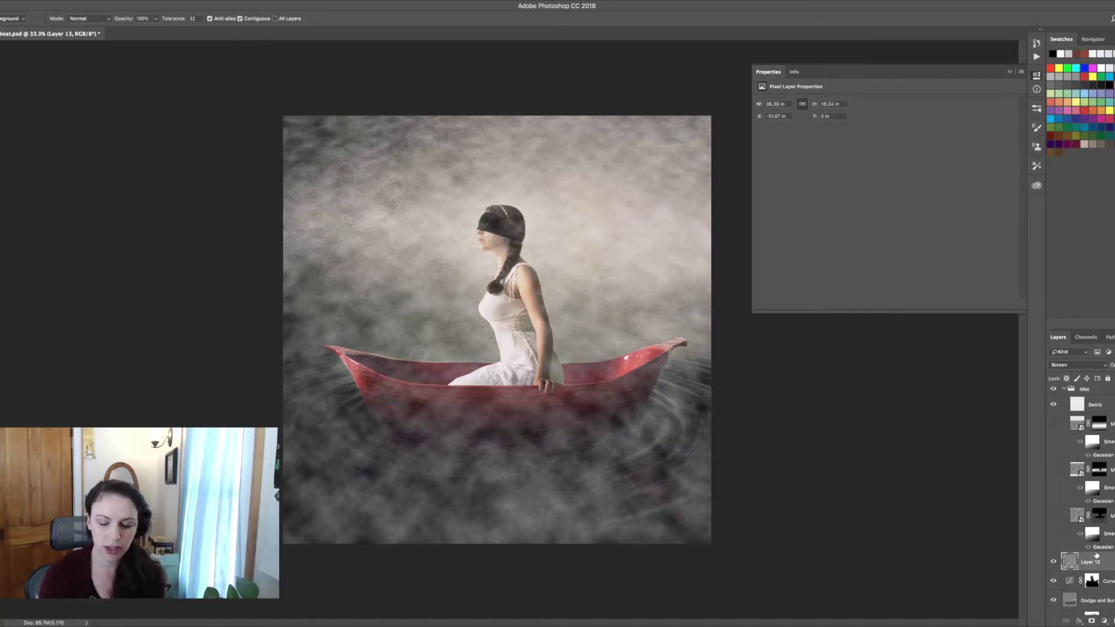
# - Duplicate the clouds layer, rotate the copy about 121° and stretch its height to about 171%
pyautogui.hotkey('ctrl', 'j')
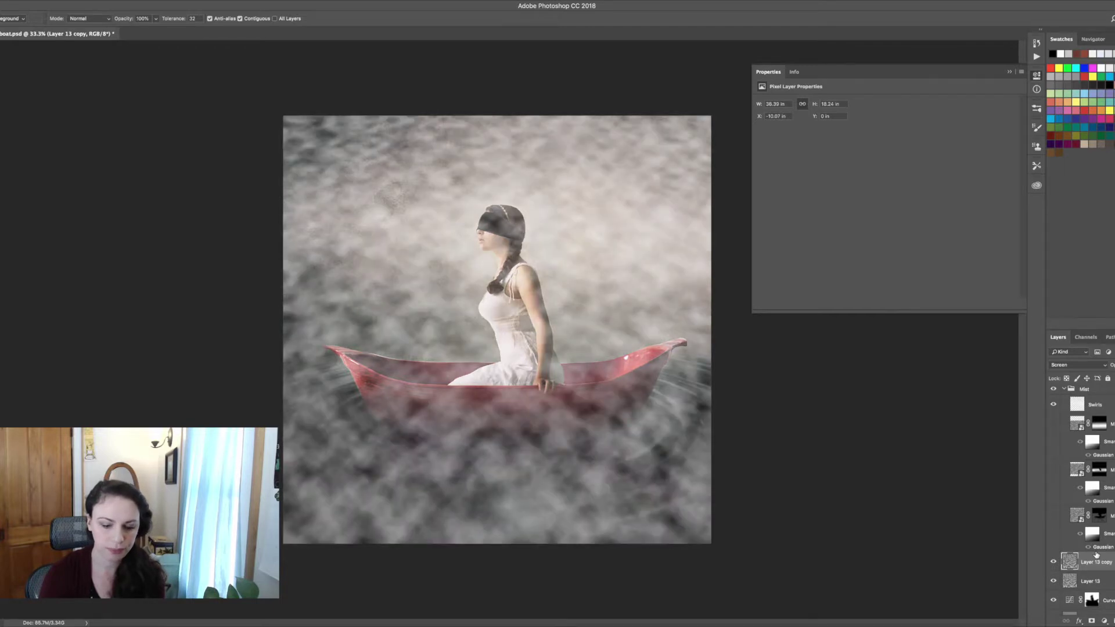
pyautogui.hotkey('ctrl', 't')
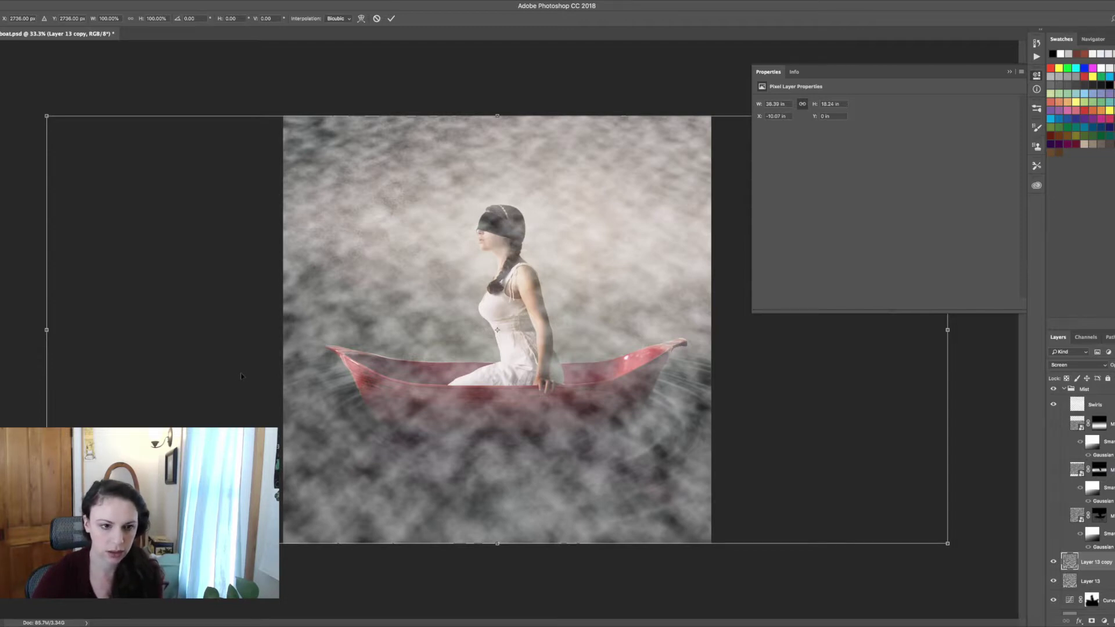
pyautogui.moveTo(285, 51); pyautogui.dragTo(673, 226)
pyautogui.moveTo(680, 438); pyautogui.dragTo(836, 531)
pyautogui.moveTo(319, 206); pyautogui.dragTo(214, 141)
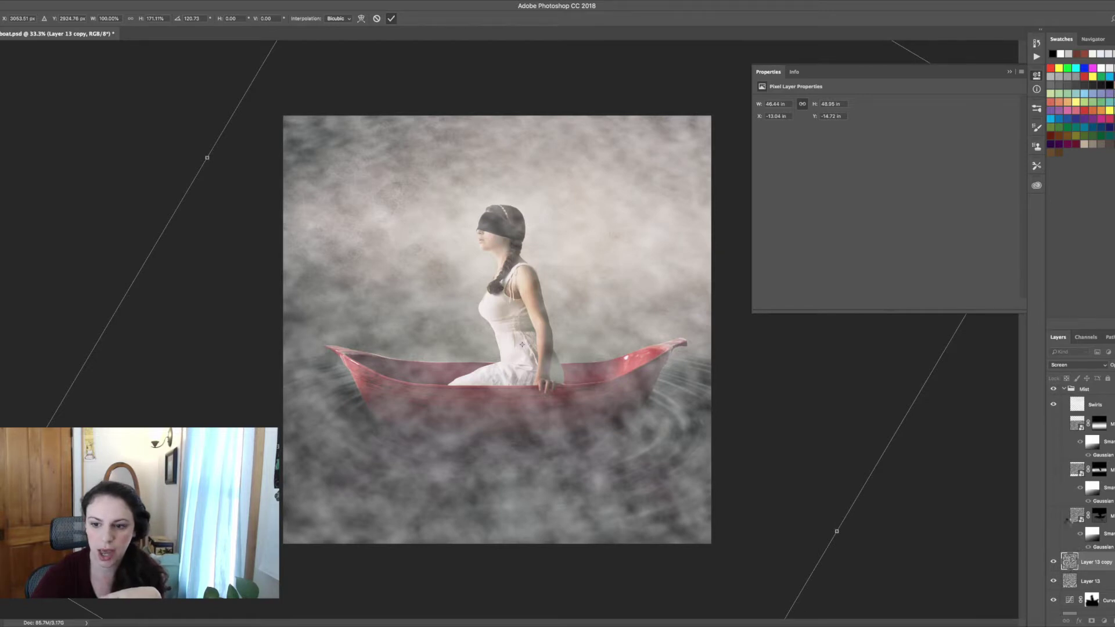
pyautogui.press('Return')
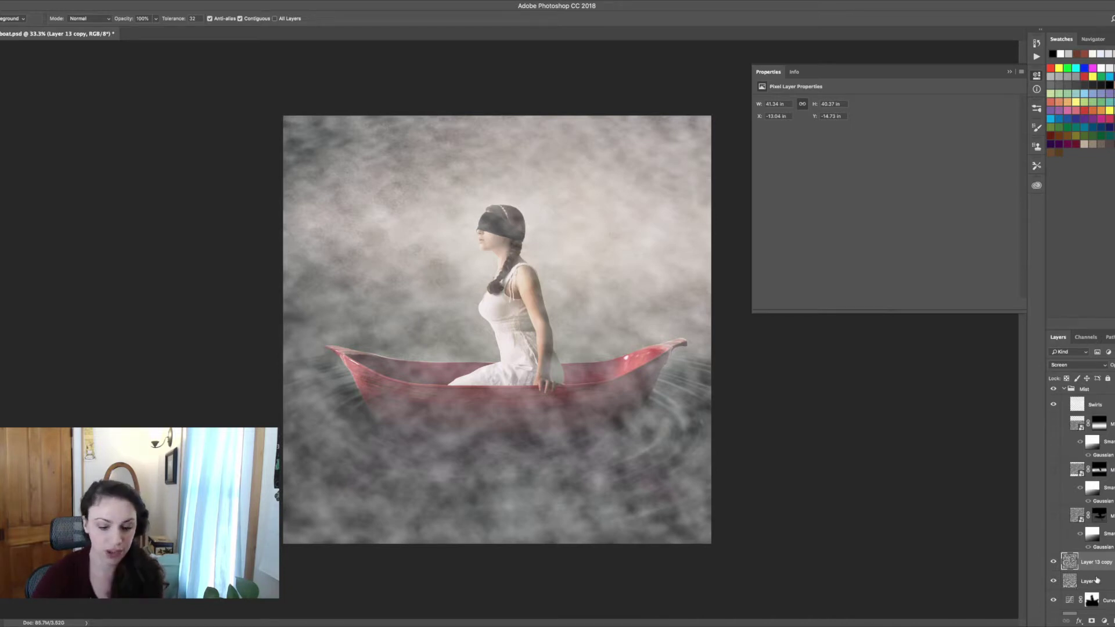
# - Delete the clouds layer and its copy, and show all three masked mist layers in the Mist group
pyautogui.keyDown('shift'); pyautogui.click(1096, 580); pyautogui.keyUp('shift')
pyautogui.press('Delete')
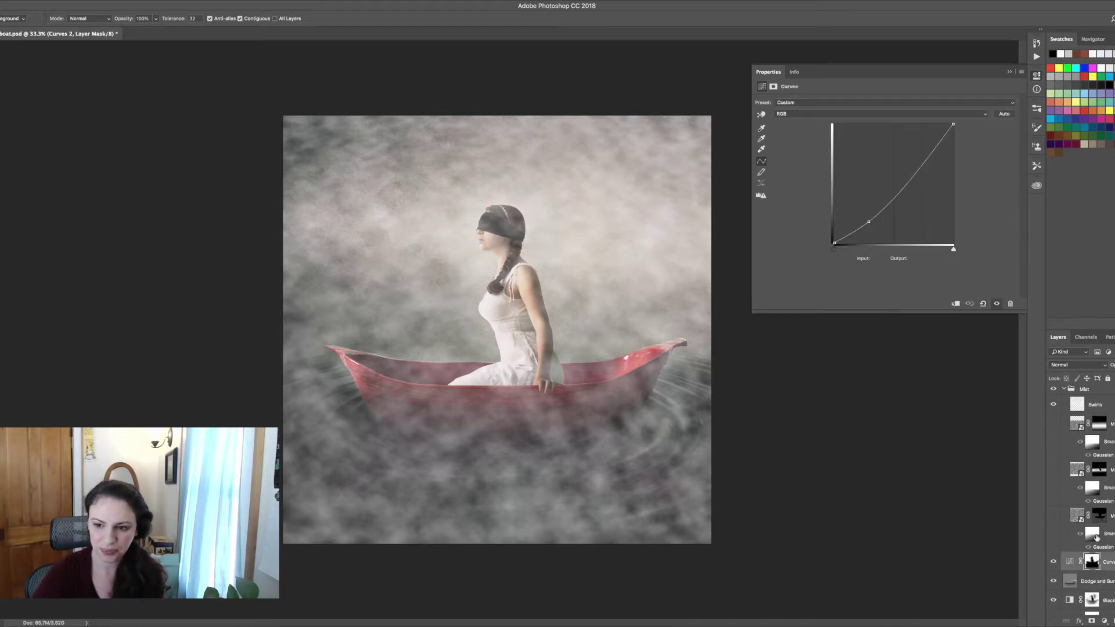
pyautogui.click(1054, 405)
pyautogui.click(1053, 423)
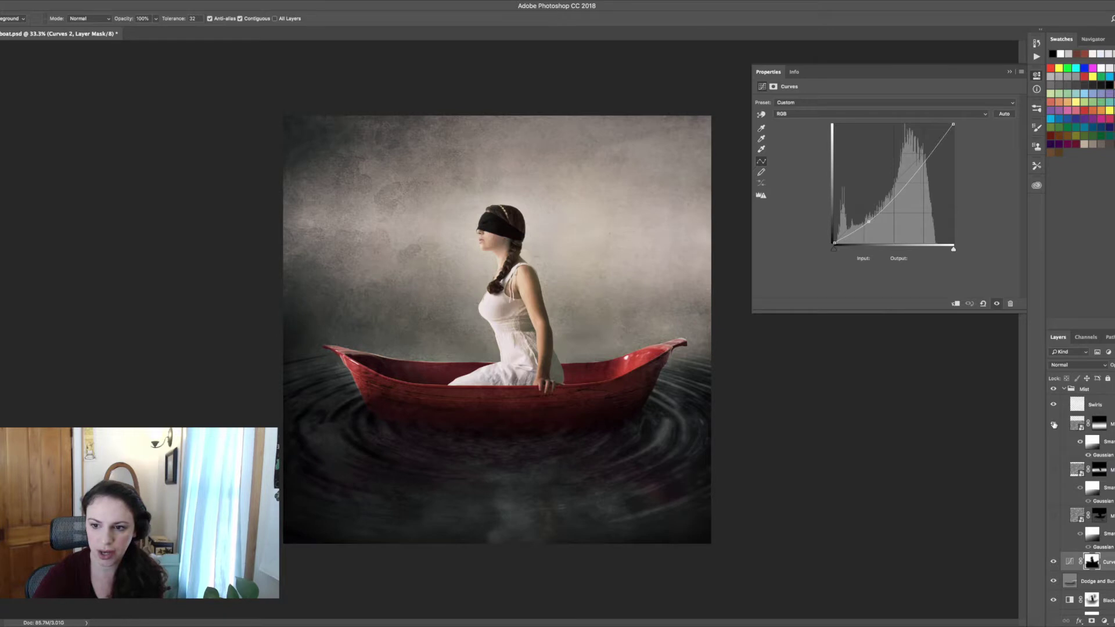
pyautogui.click(1053, 469)
pyautogui.click(1053, 515)
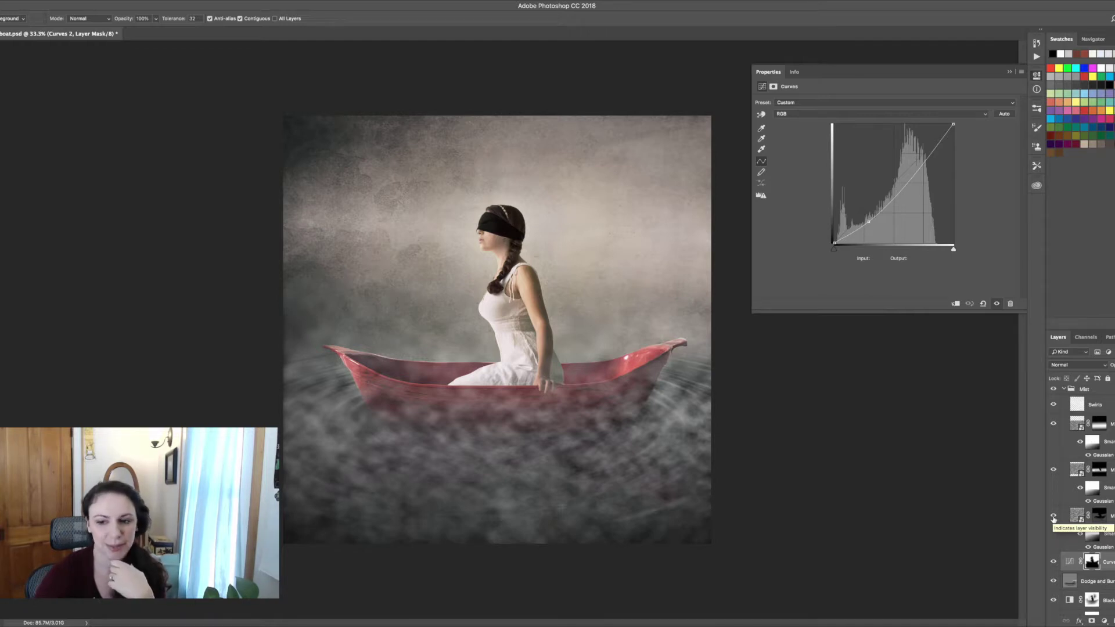
pyautogui.scroll(2, 1055, 476)
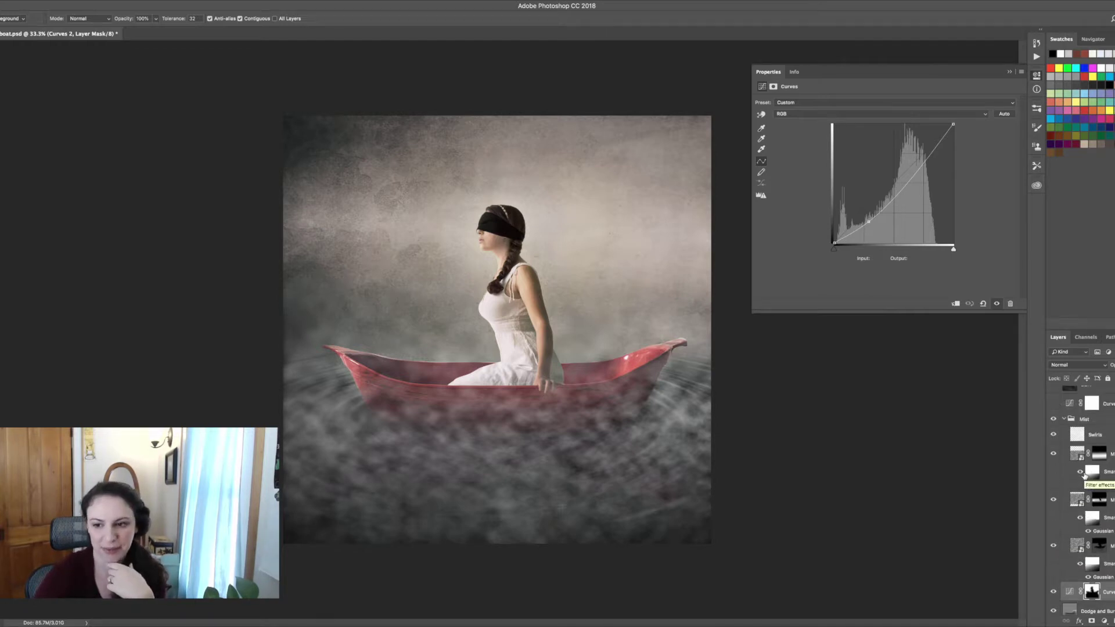
# - Toggle the Swirls layer's visibility in the Mist group to compare the water with and without the swirls
pyautogui.click(1056, 439)
pyautogui.click(1056, 440)
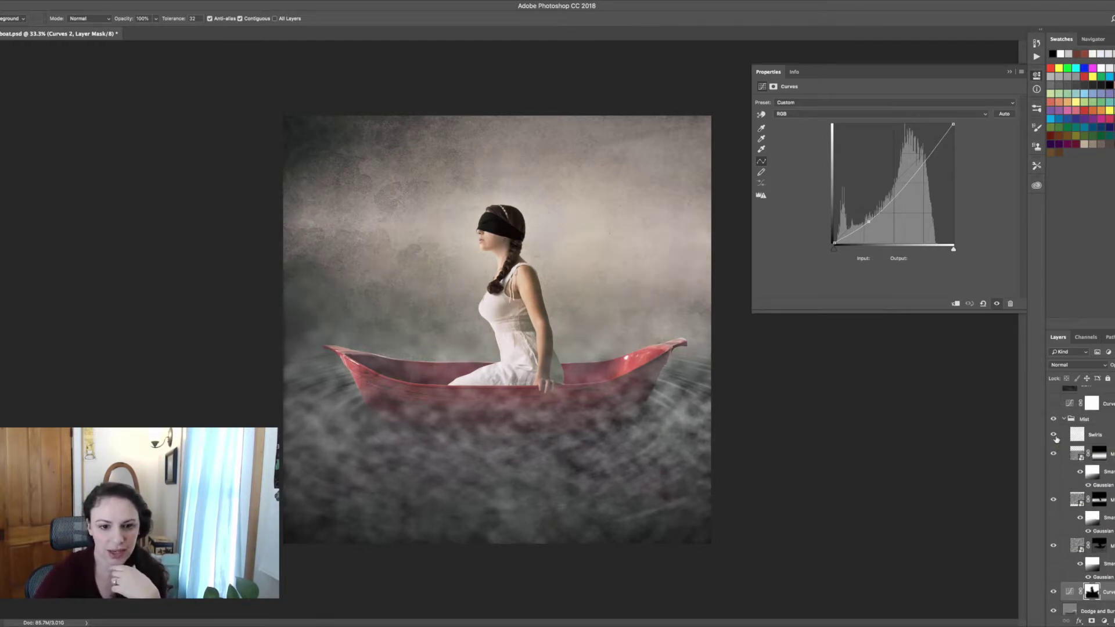
pyautogui.click(1074, 439)
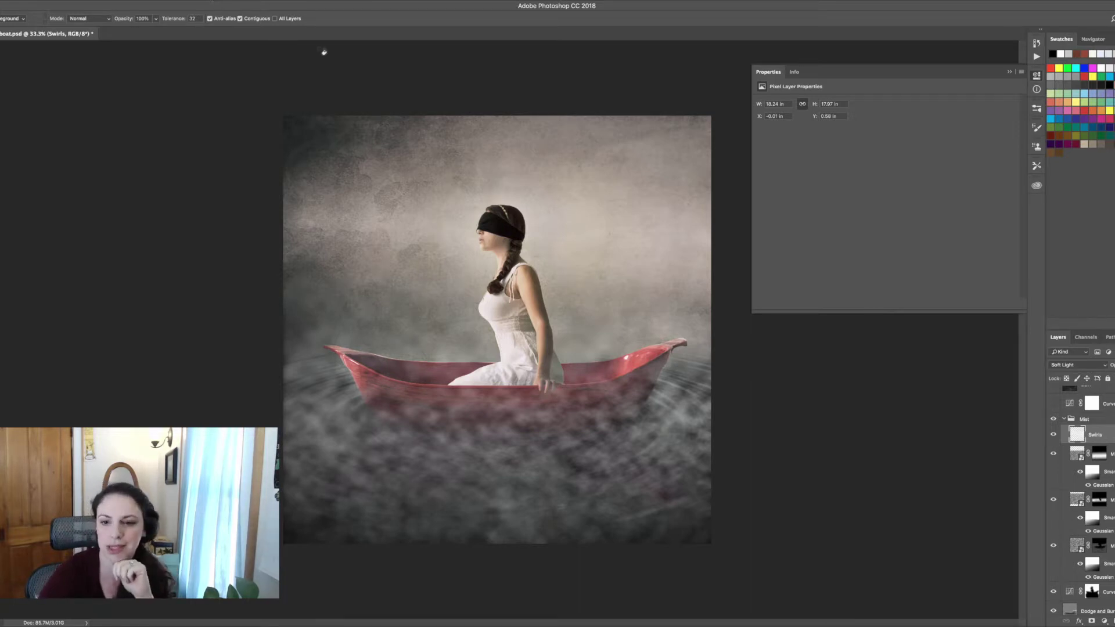
pyautogui.click(1054, 435)
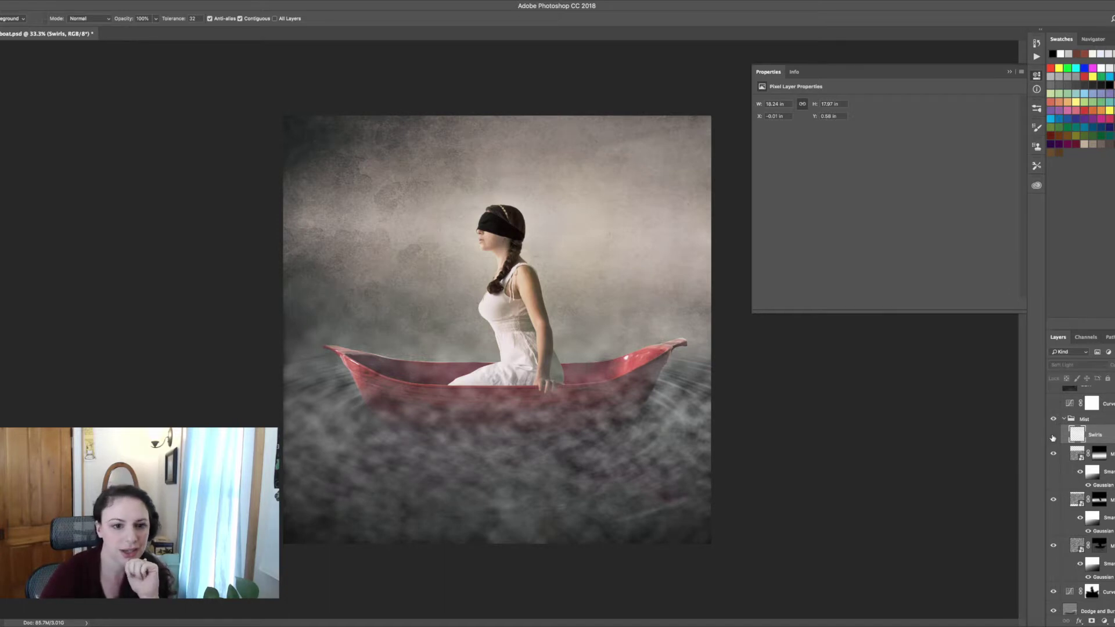
pyautogui.click(1054, 434)
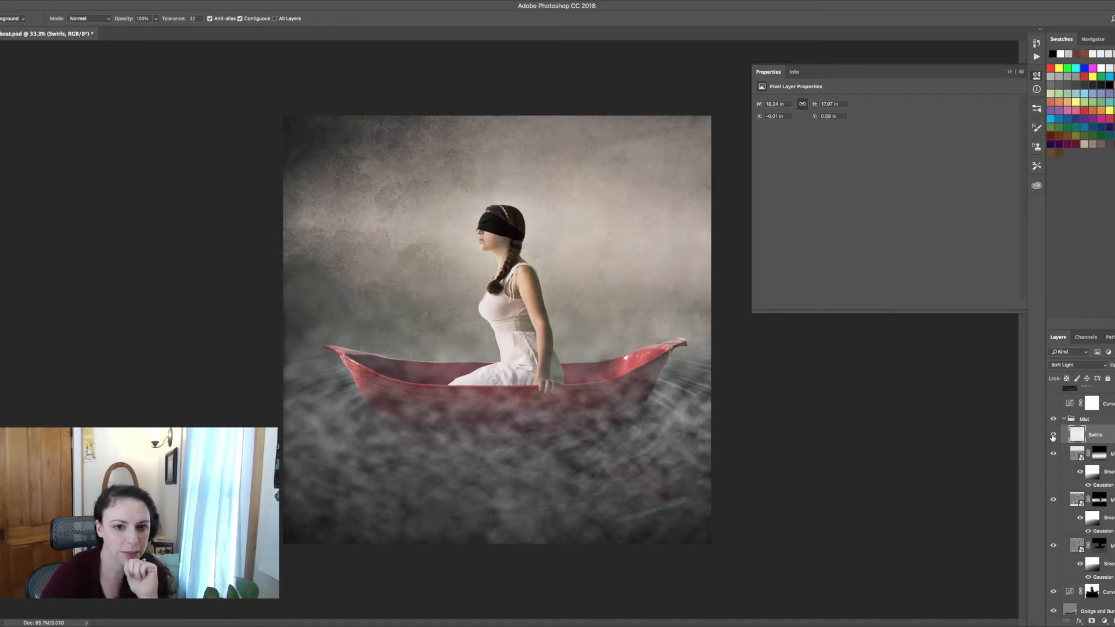
# - Collapse the Mist group, show the Curves 1 adjustment above it, and inspect its curve
pyautogui.scroll(3, 1054, 442)
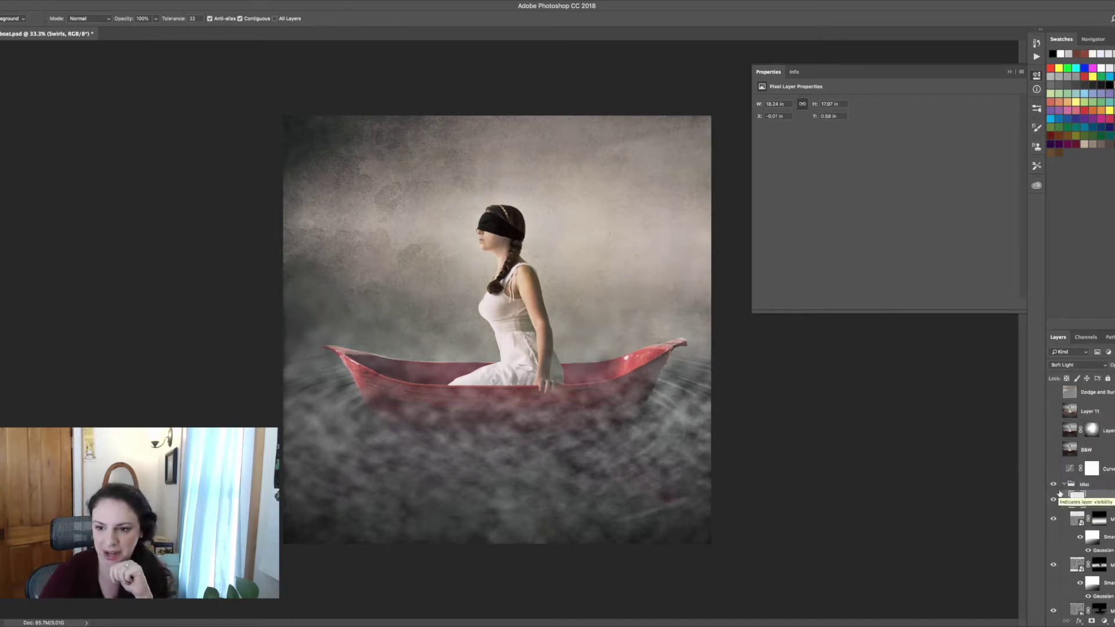
pyautogui.click(1063, 484)
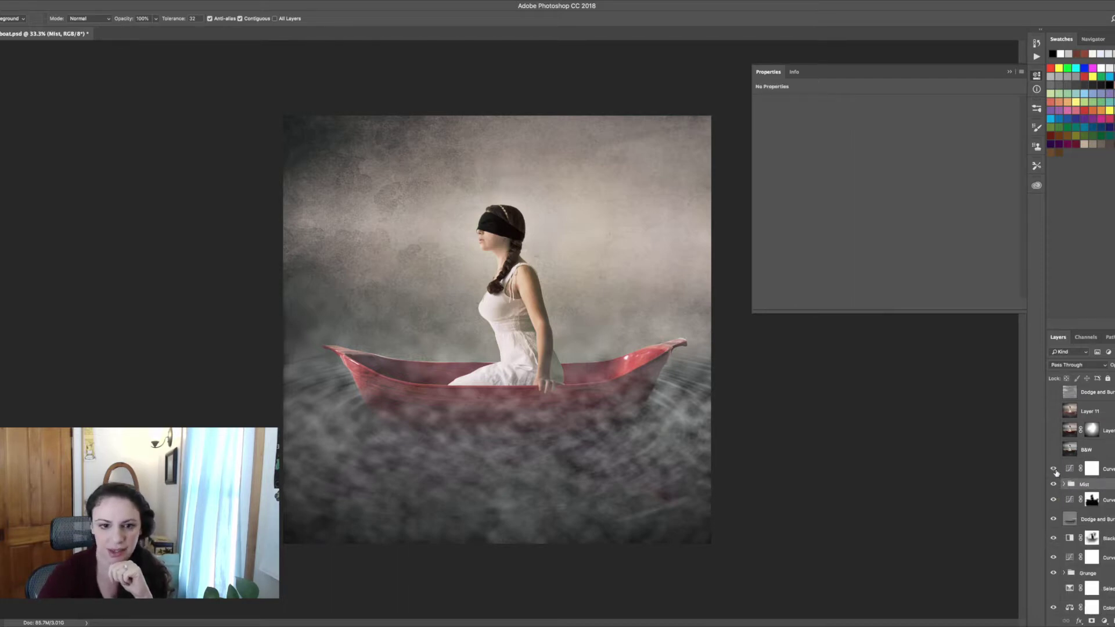
pyautogui.click(1054, 469)
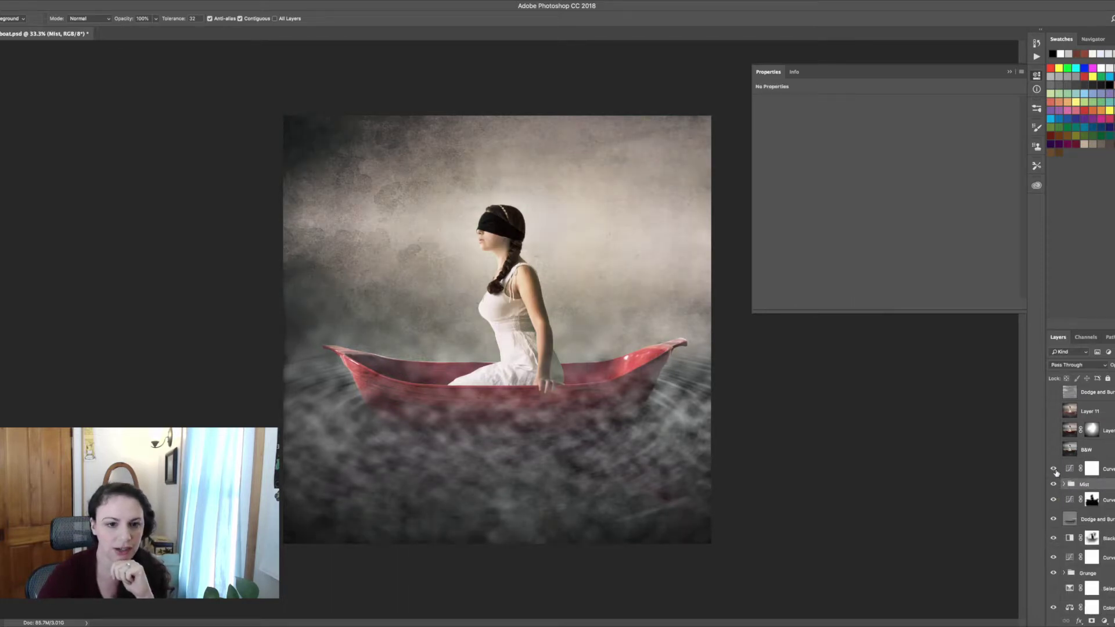
pyautogui.click(1092, 469)
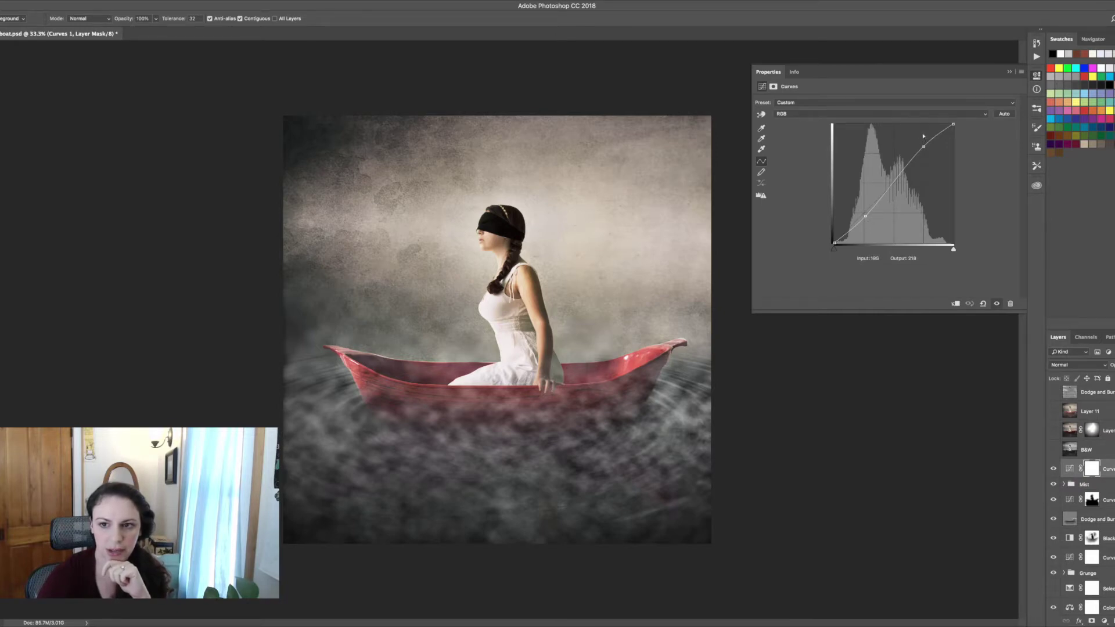
pyautogui.click(1011, 75)
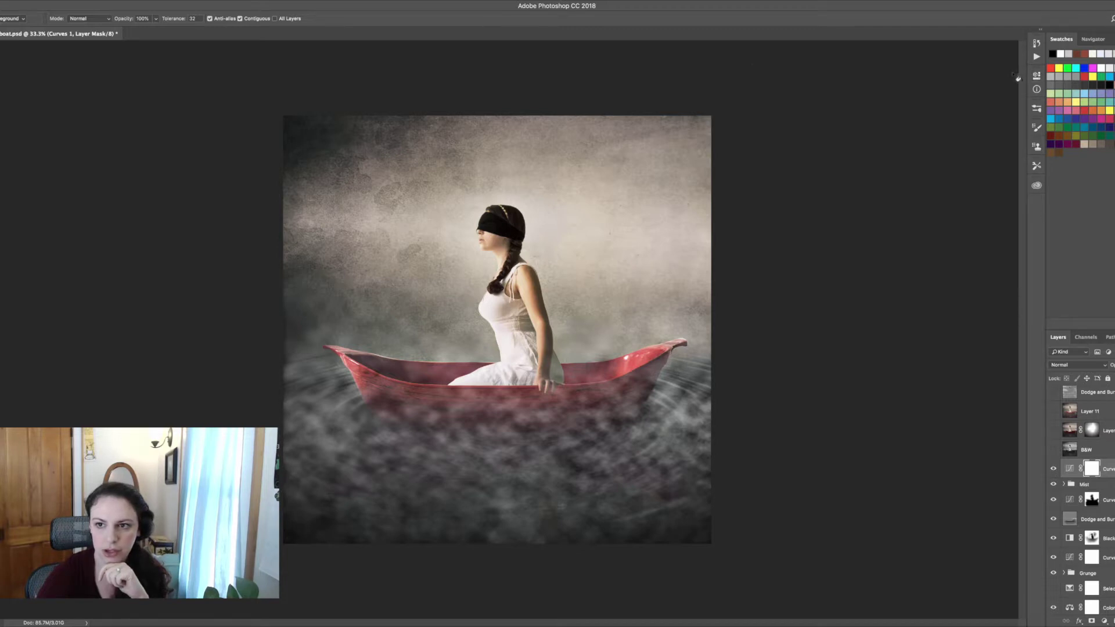
# - Compare the image with and without the B&W layer, leaving it shown together with the masked Layer 10 above it
pyautogui.click(1053, 450)
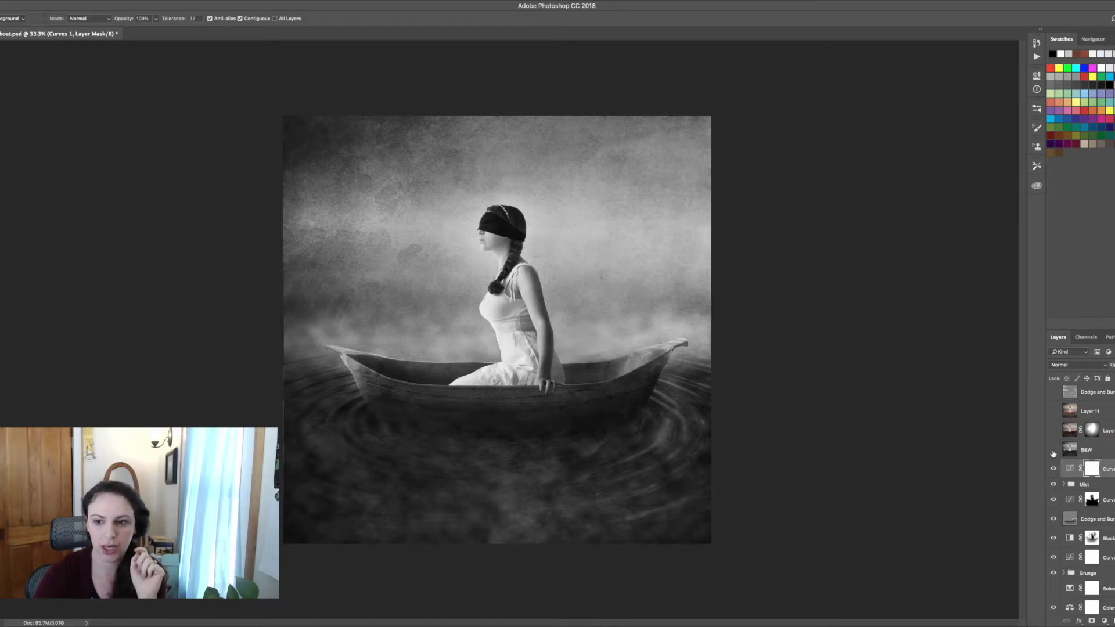
pyautogui.click(1053, 453)
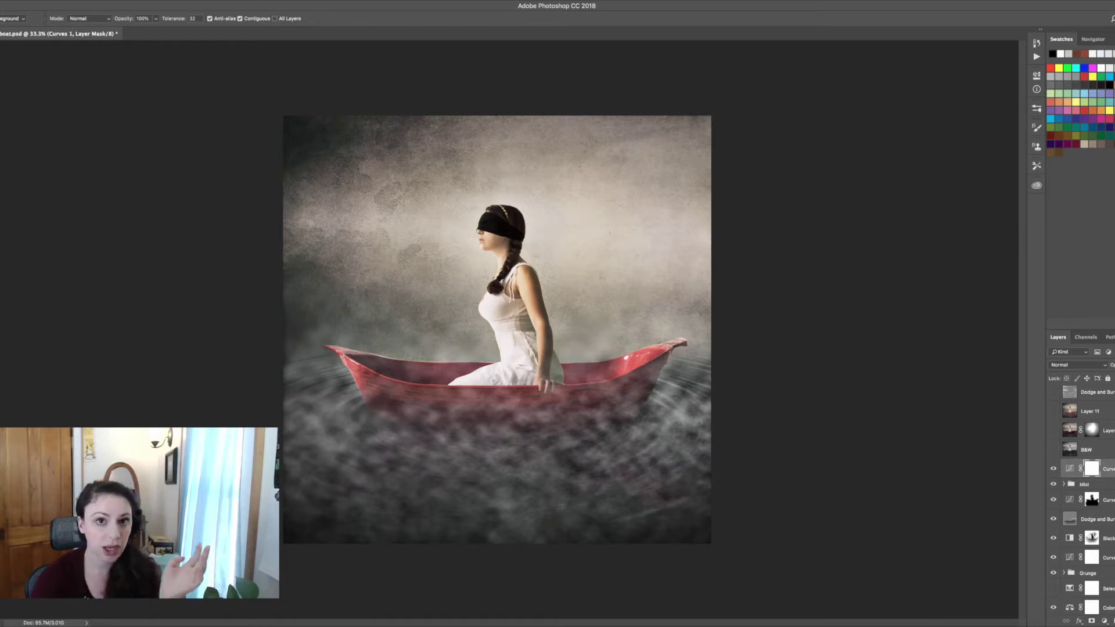
pyautogui.click(1054, 450)
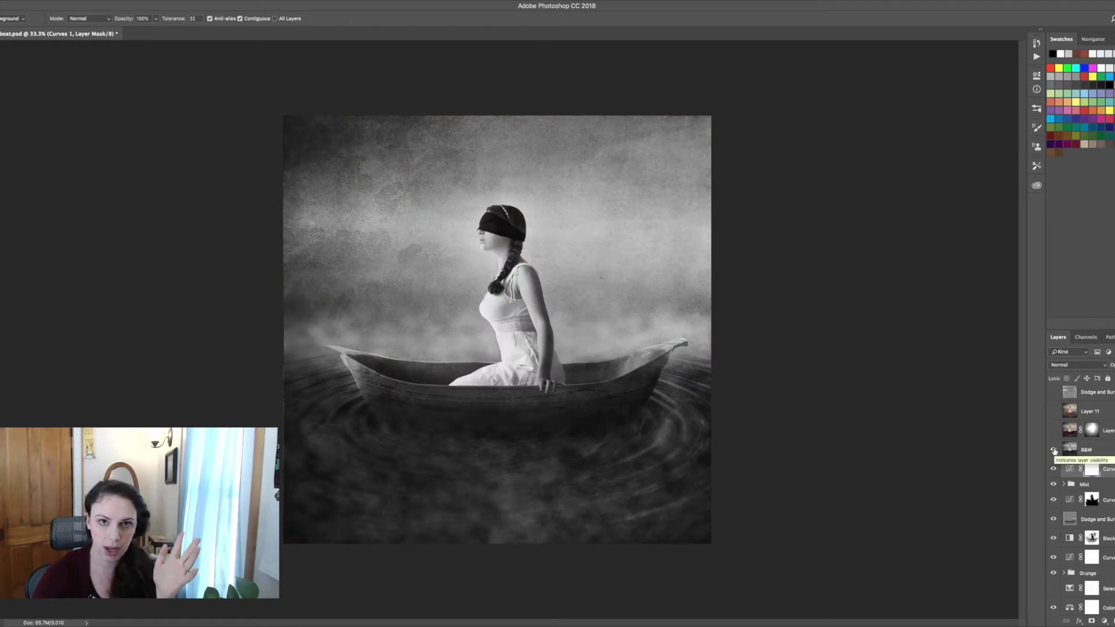
pyautogui.click(1053, 431)
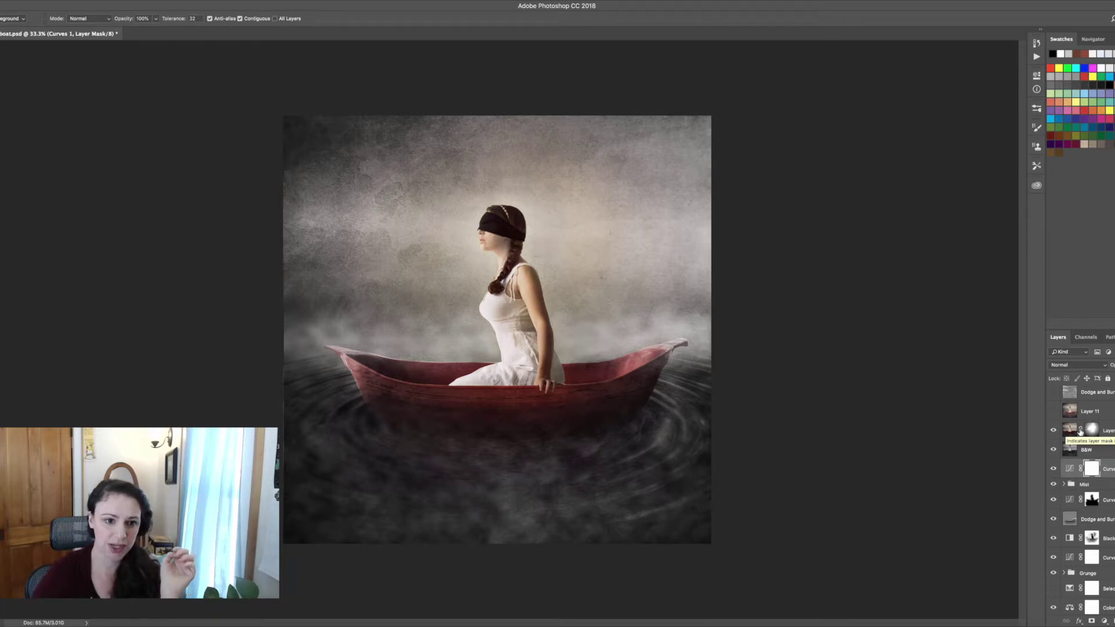
# - Draw a radial white-to-black gradient on Layer 10's mask from the woman out to the image's lower-left corner
pyautogui.press('u')
pyautogui.press('Escape')
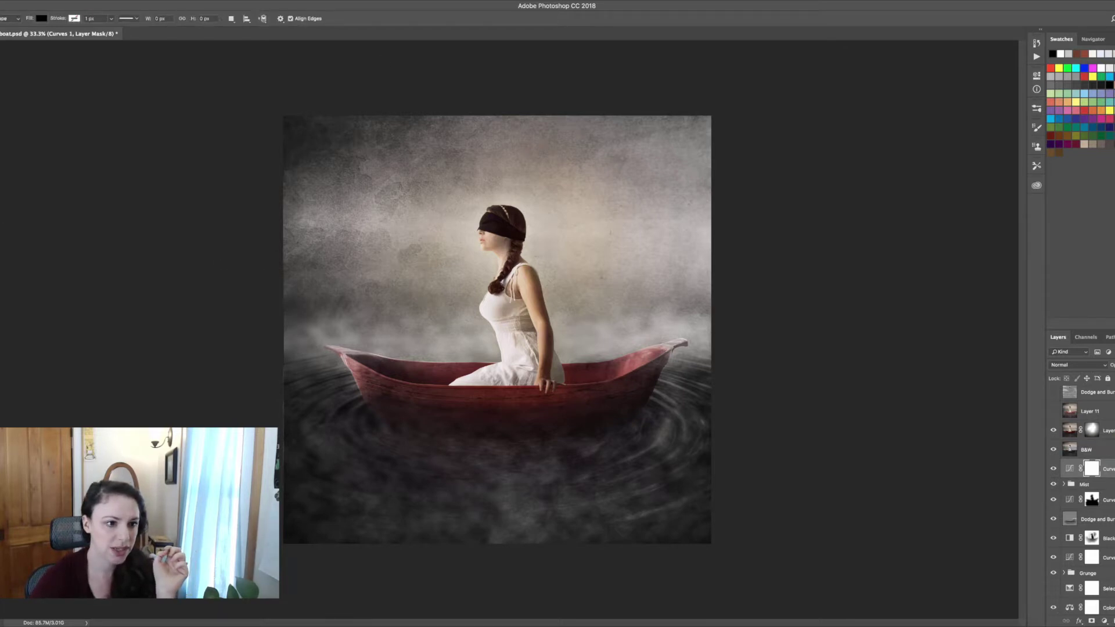
pyautogui.press('g')
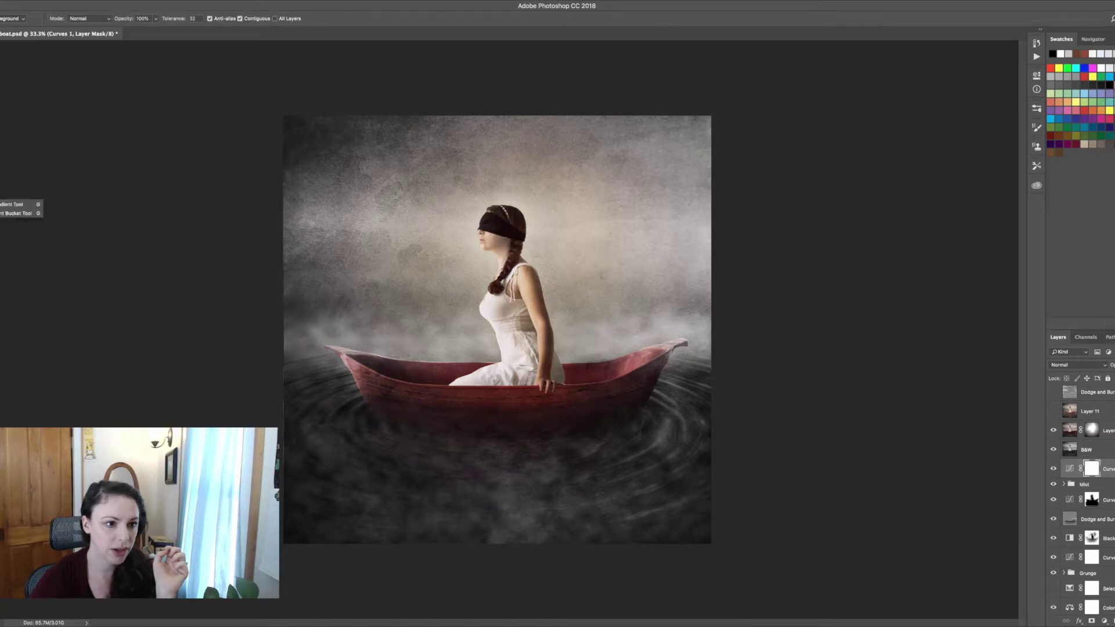
pyautogui.press('Escape')
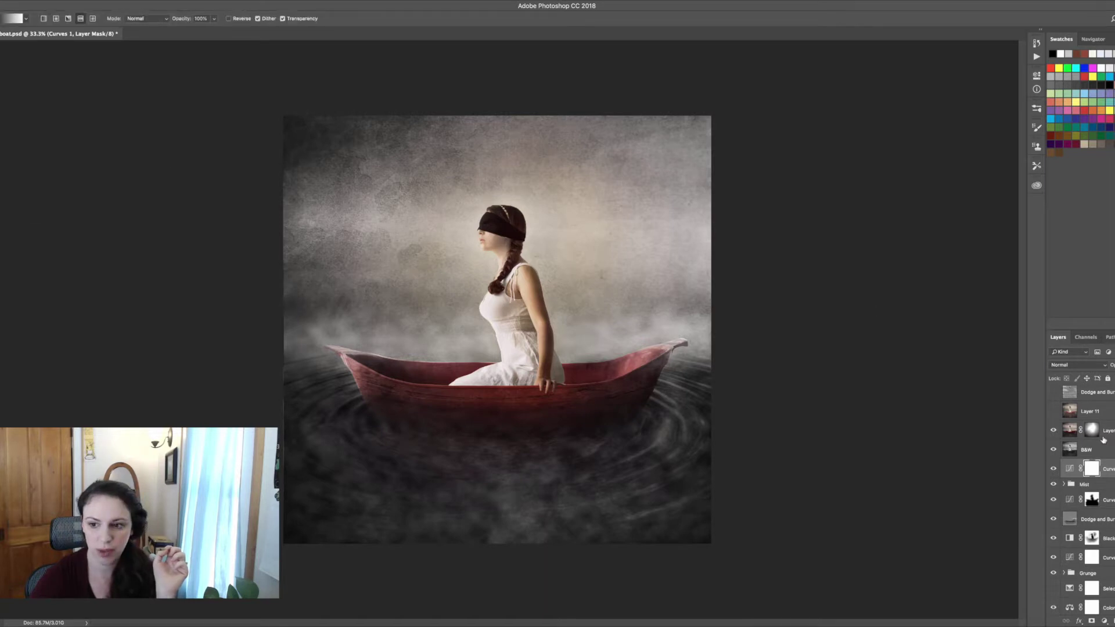
pyautogui.click(1093, 431)
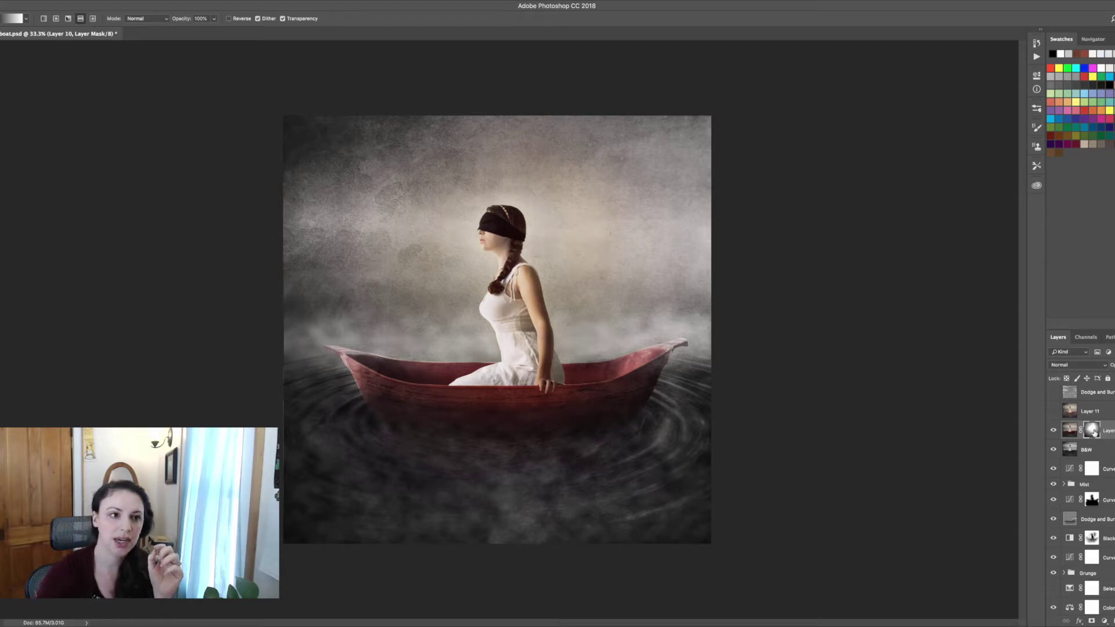
pyautogui.click(56, 19)
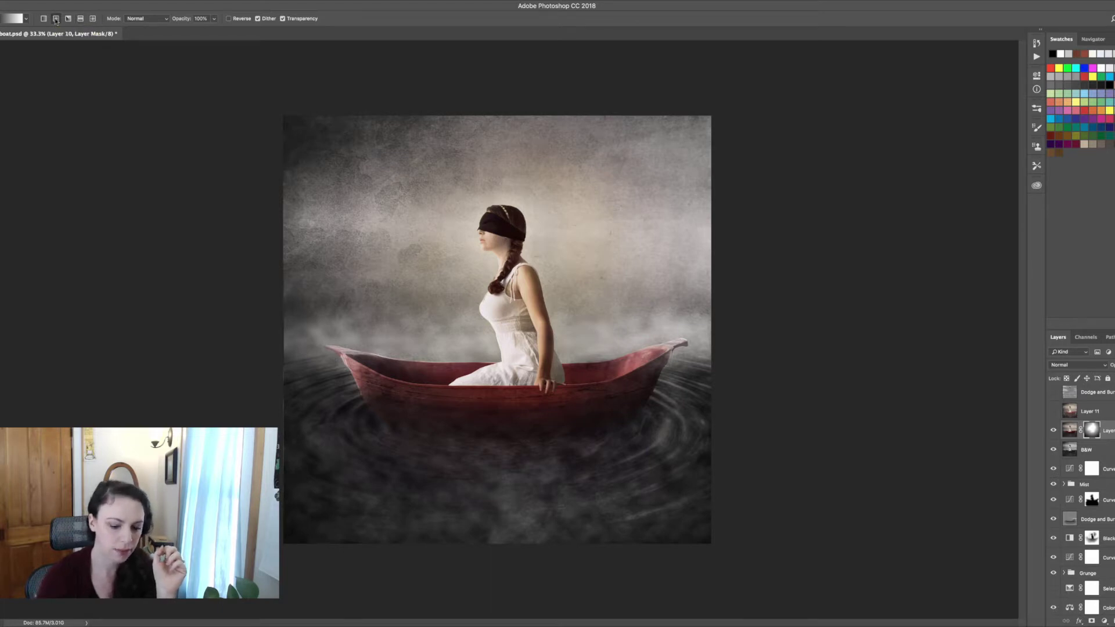
pyautogui.press('x')
pyautogui.press('x')
pyautogui.press('x')
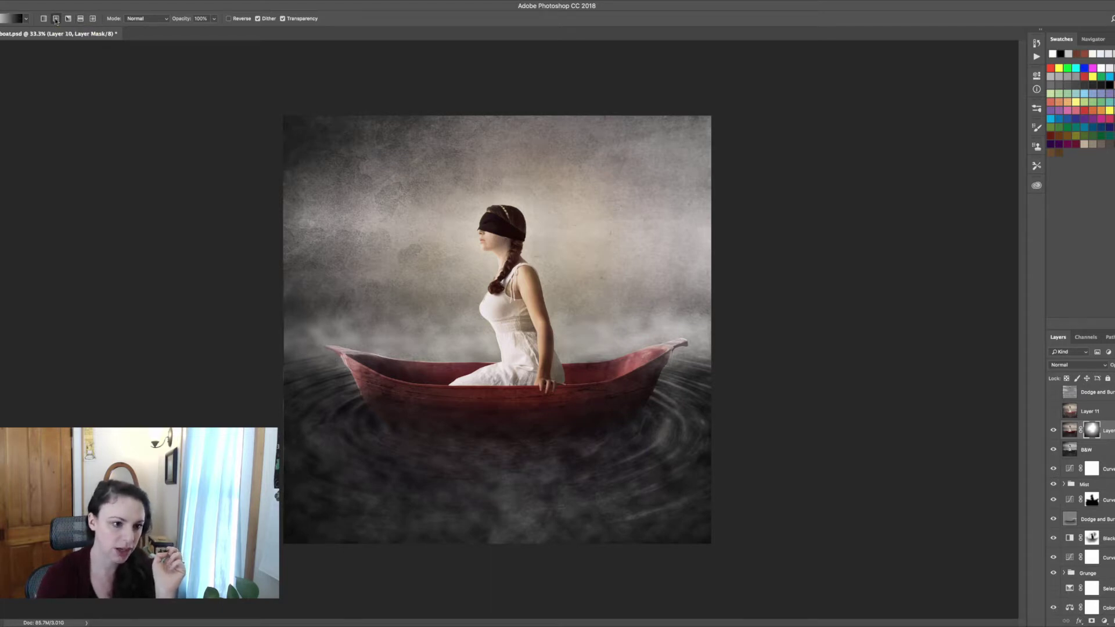
pyautogui.press('x')
pyautogui.press('x')
pyautogui.press('x')
pyautogui.press('x')
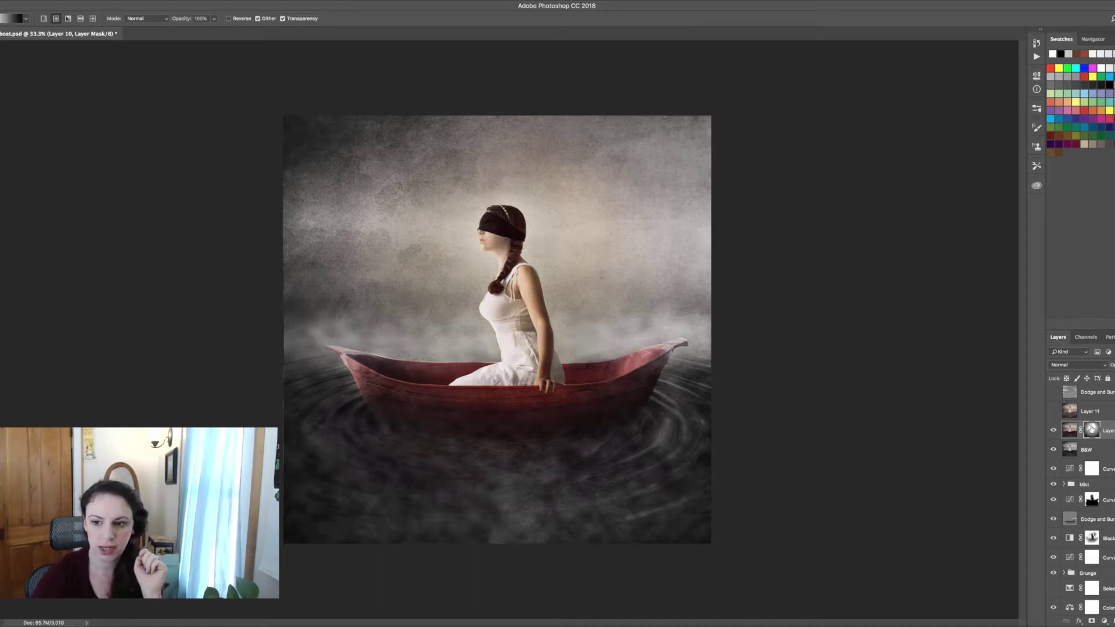
pyautogui.moveTo(485, 299); pyautogui.dragTo(284, 535)
pyautogui.moveTo(284, 535); pyautogui.dragTo(286, 540)
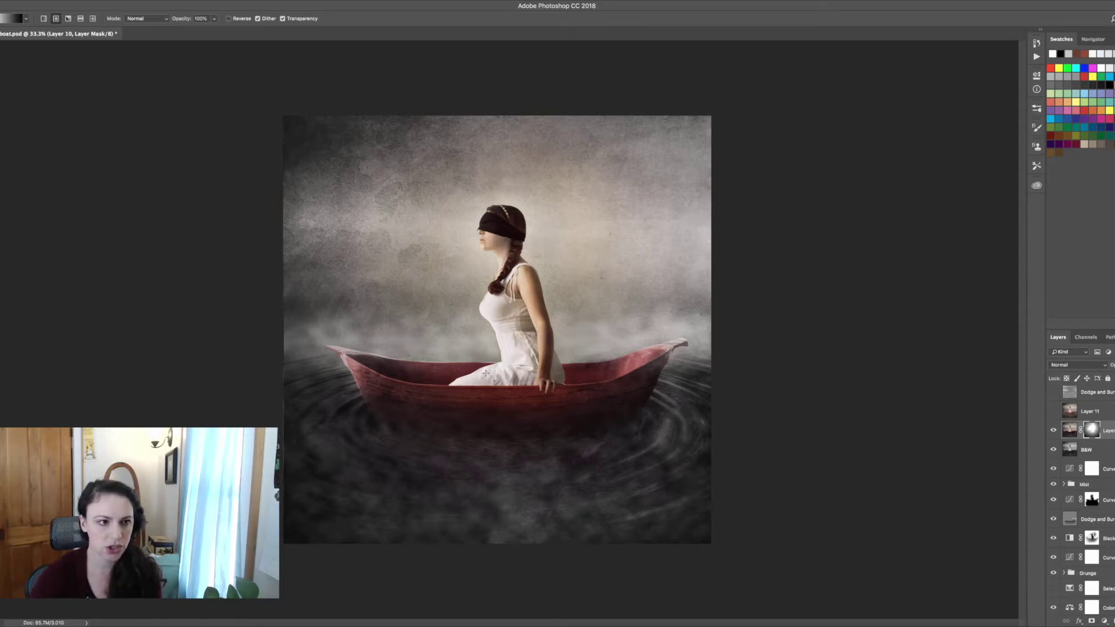
# - Paint black on Layer 10's mask over the background around the woman, using 18% and 100% brush opacity
pyautogui.press('b')
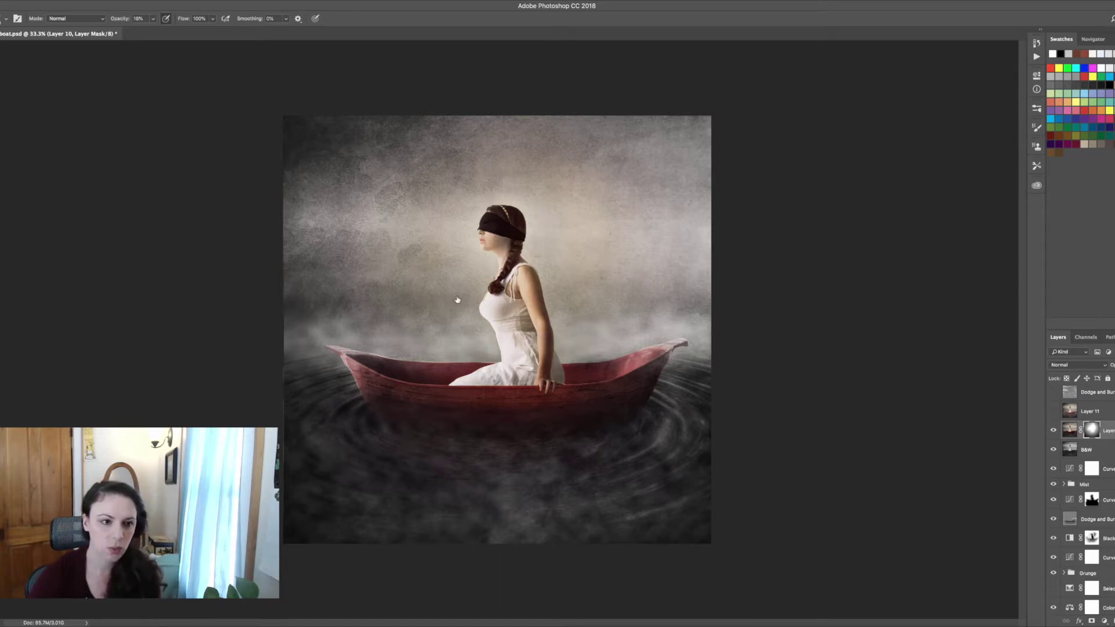
pyautogui.press('x')
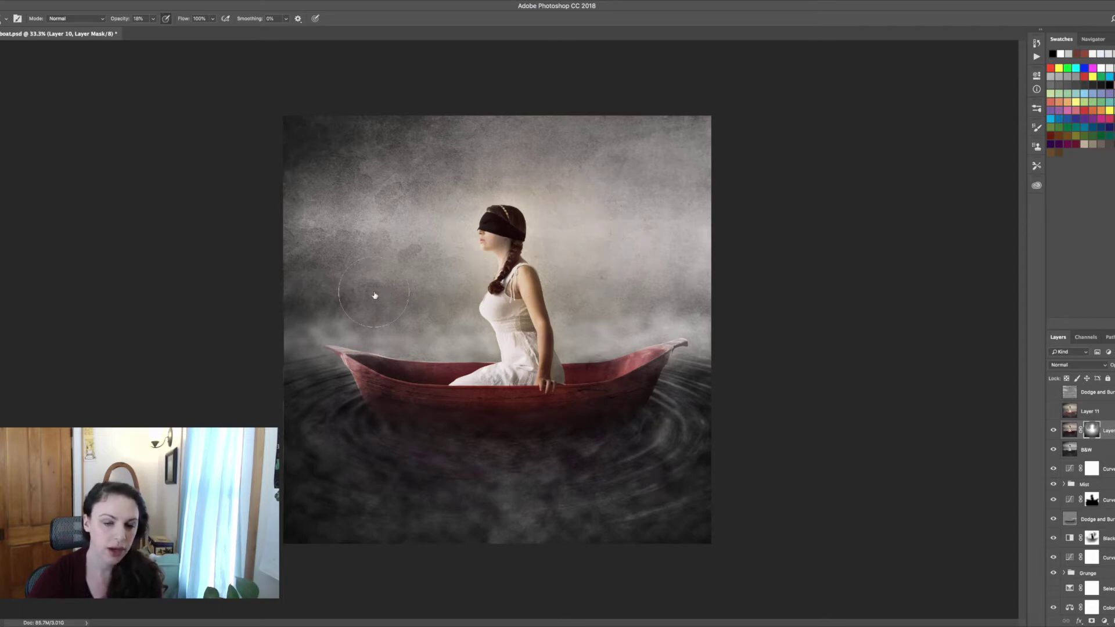
pyautogui.press('super+equal')
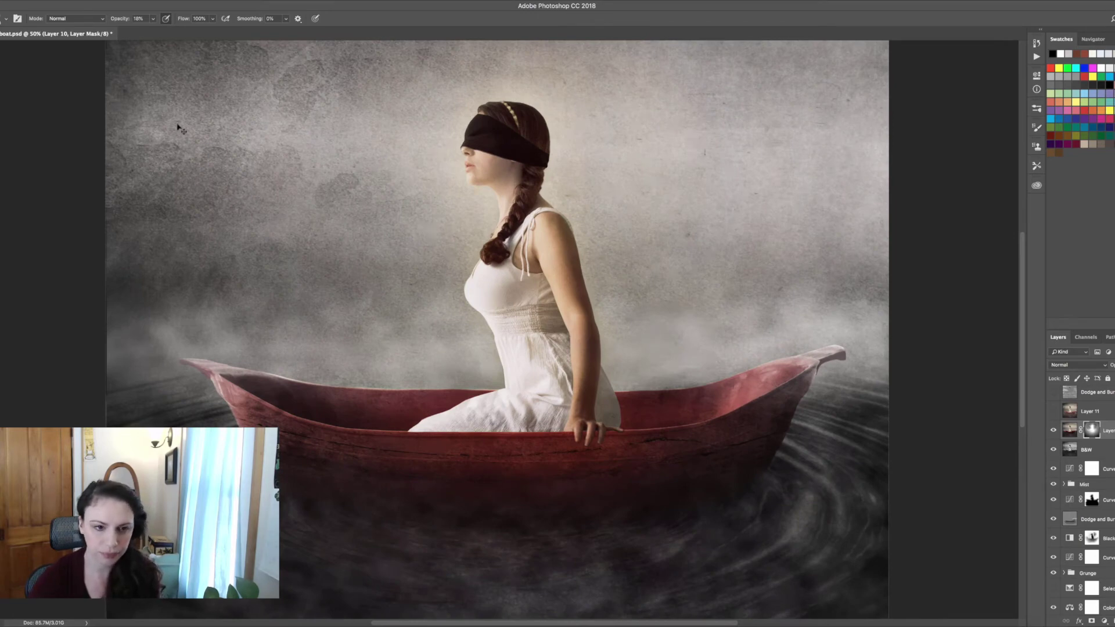
pyautogui.press('super+equal')
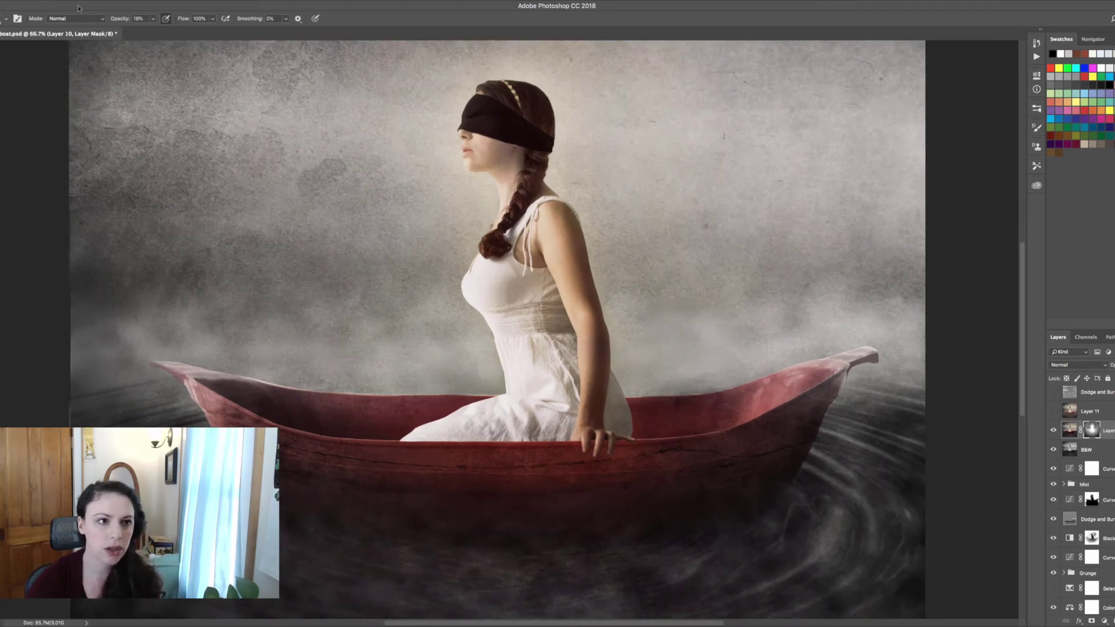
pyautogui.click(151, 18)
pyautogui.moveTo(150, 30); pyautogui.dragTo(216, 32)
pyautogui.click(493, 259)
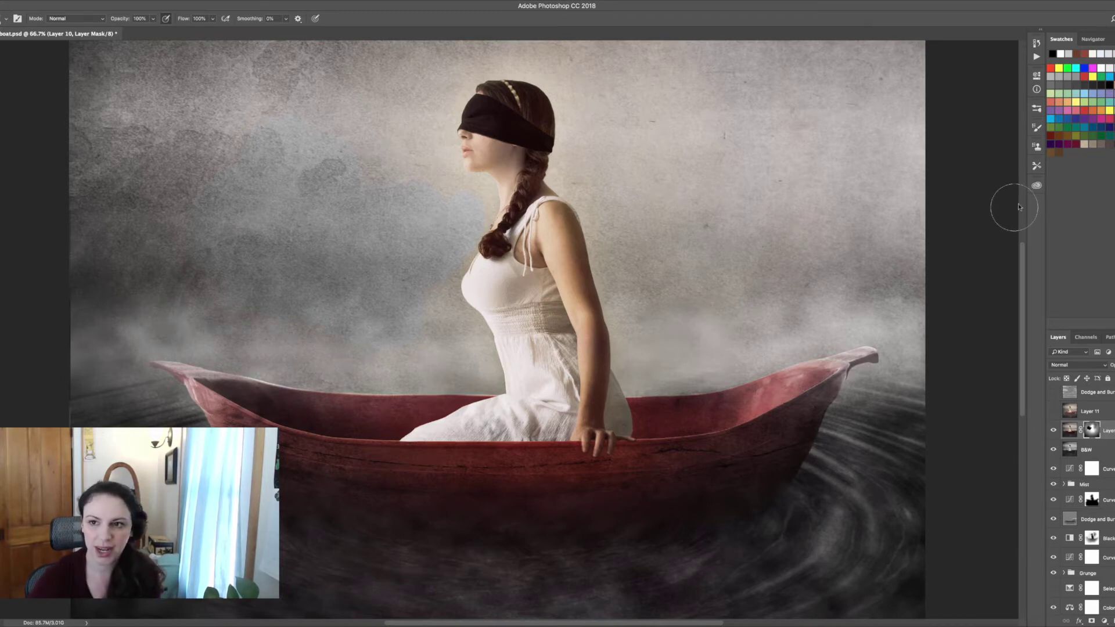
# - Revert the document to the Delete Layer history state, discarding the gradient and brush strokes on Layer 10's mask
pyautogui.click(1036, 44)
pyautogui.scroll(5, 971, 97)
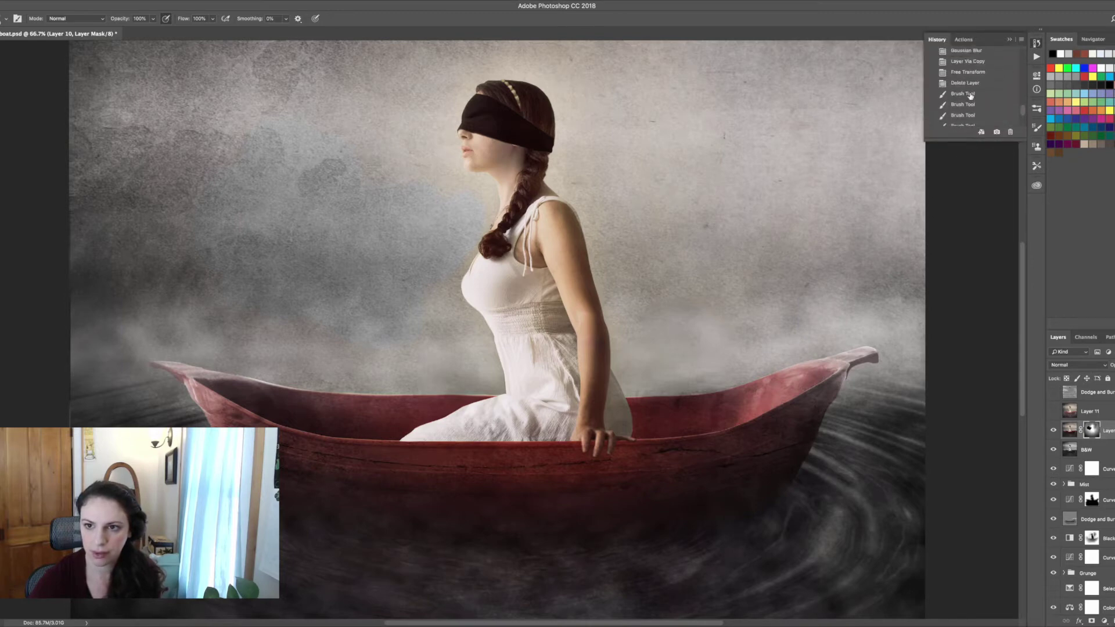
pyautogui.click(972, 84)
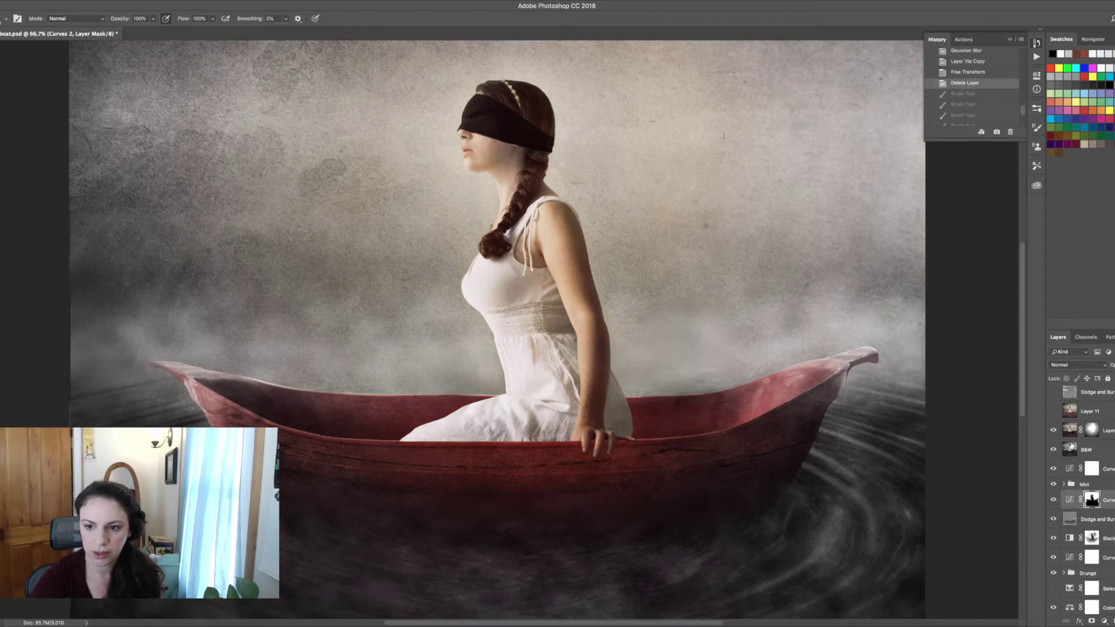
pyautogui.hotkey('ctrl', '-')
pyautogui.hotkey('ctrl', '-')
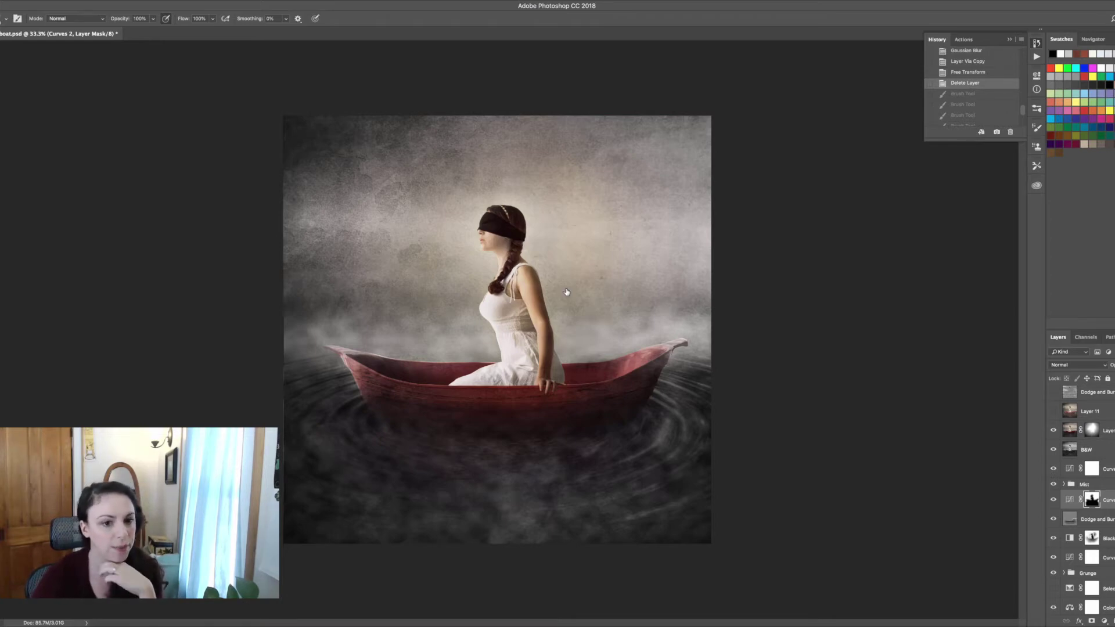
# - Toggle Layer 11 on and off to compare its effect on the image, leaving it shown
pyautogui.scroll(3, 1069, 413)
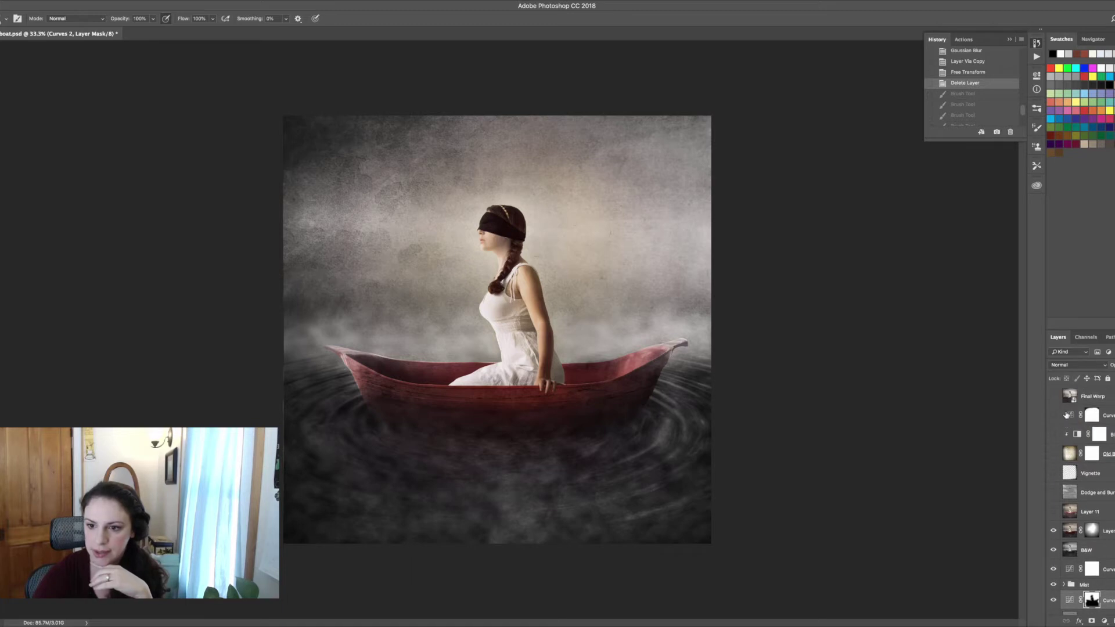
pyautogui.click(1054, 511)
pyautogui.click(1053, 512)
pyautogui.click(1053, 512)
pyautogui.click(1053, 511)
pyautogui.click(1053, 512)
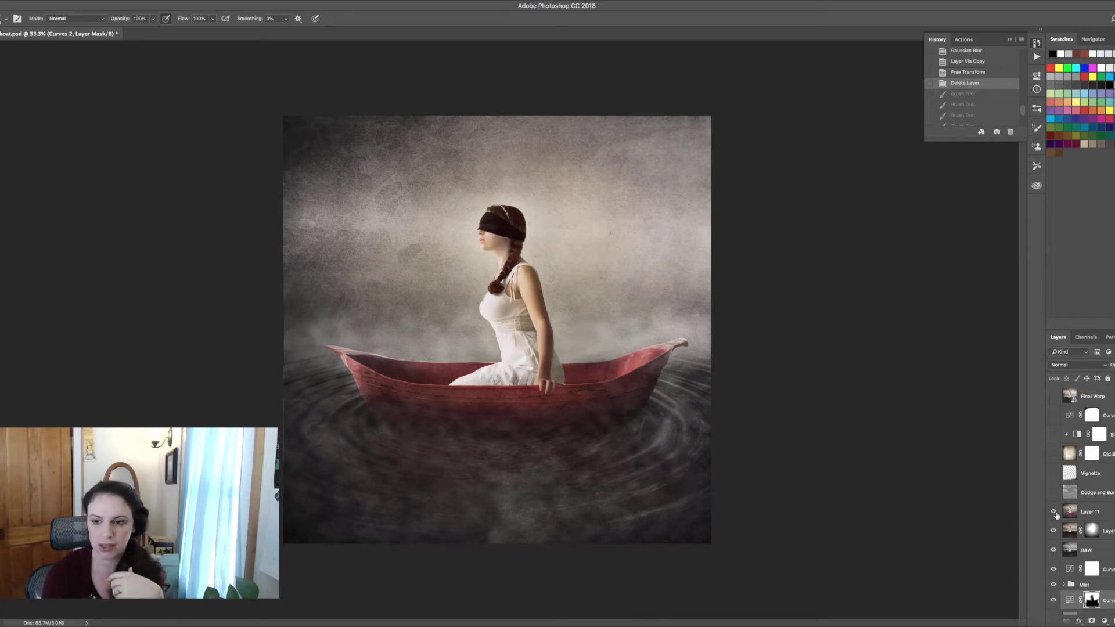
pyautogui.click(1055, 513)
pyautogui.click(1055, 513)
pyautogui.click(1055, 514)
pyautogui.click(1054, 513)
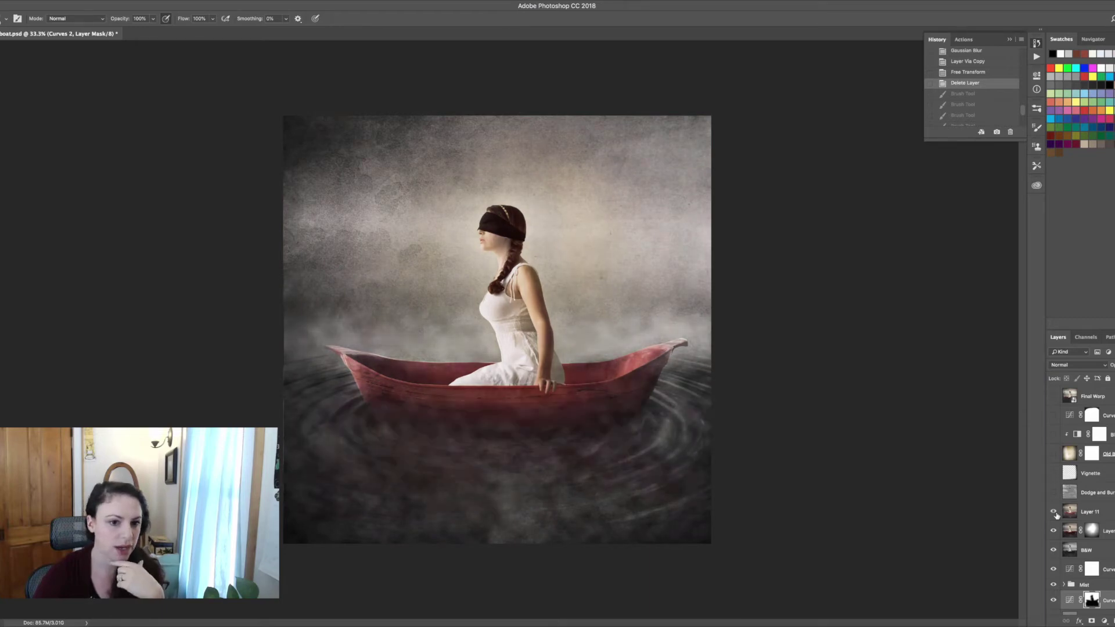
pyautogui.click(1055, 514)
pyautogui.click(1055, 513)
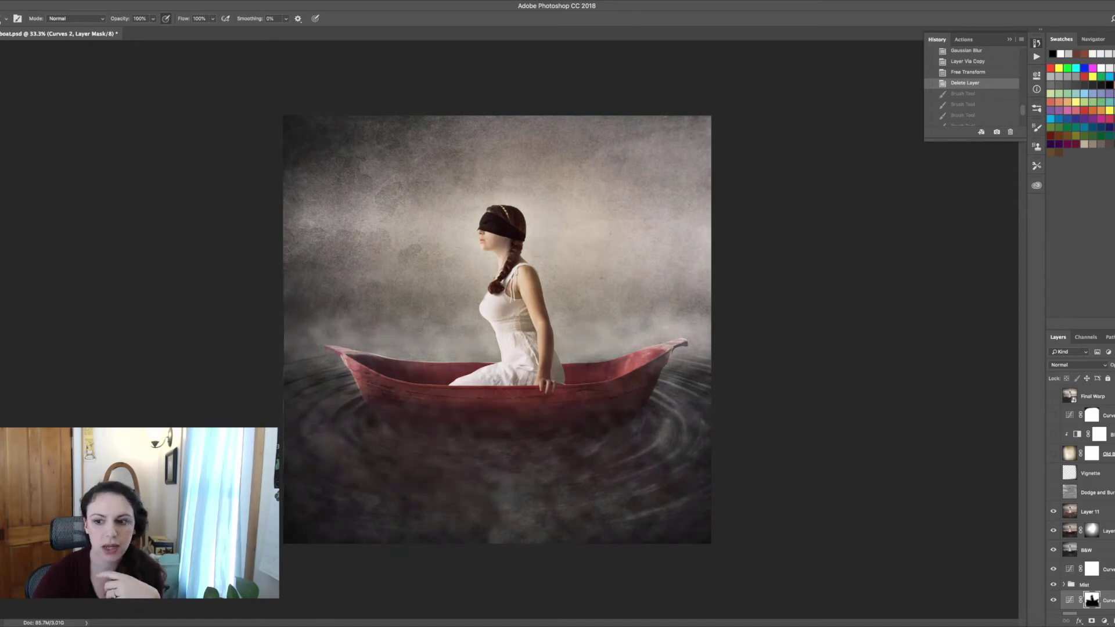
pyautogui.click(1054, 513)
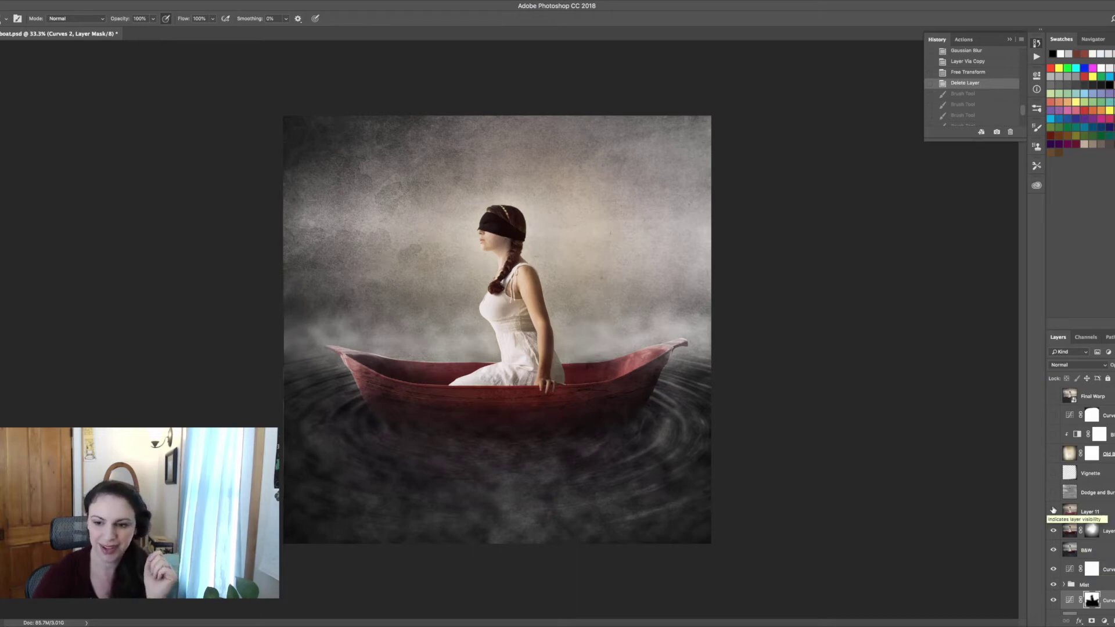
pyautogui.click(1053, 511)
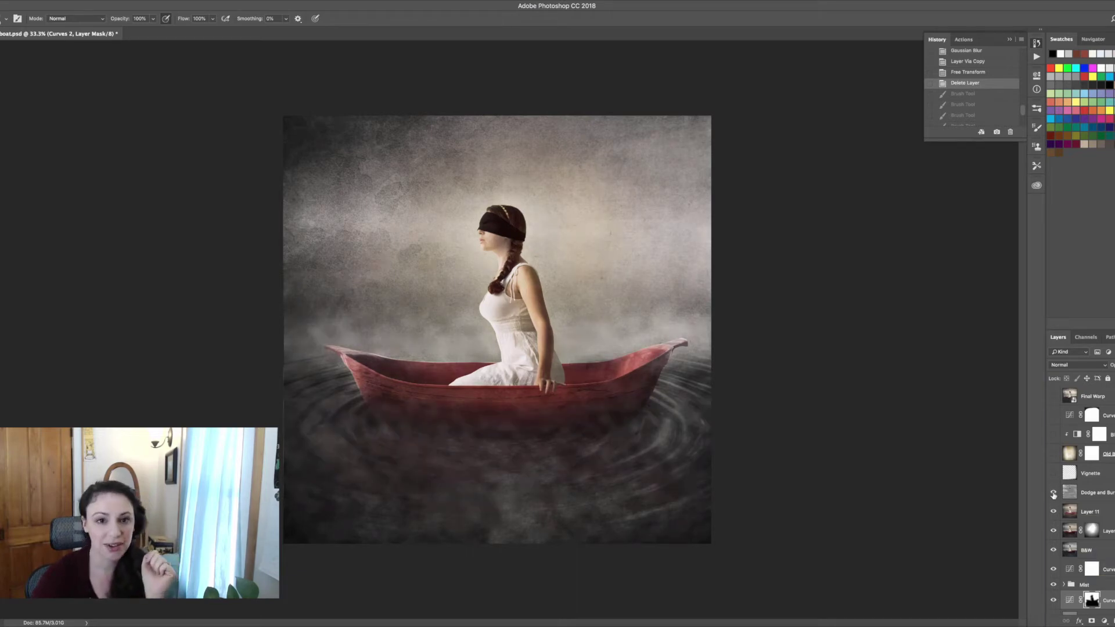
# - Toggle the dodge-and-burn layer on and off to compare its effect on the image, leaving it shown
pyautogui.click(1053, 493)
pyautogui.click(1053, 493)
pyautogui.click(1053, 493)
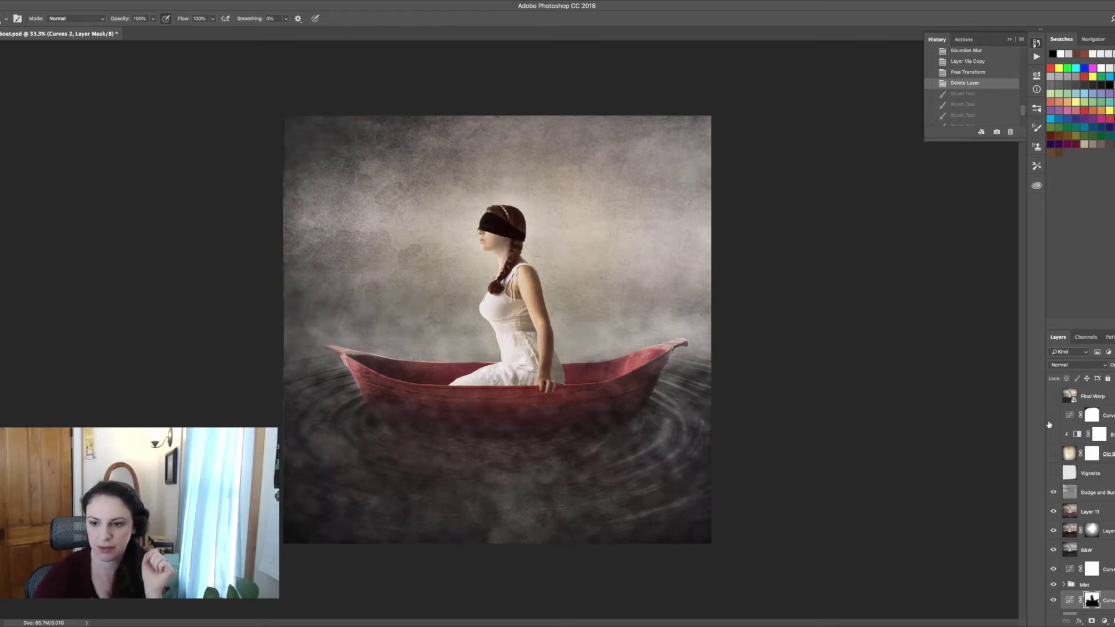
# - Toggle the Vignette layer on and off to compare the darkened edges of the image, leaving it shown
pyautogui.click(1053, 473)
pyautogui.click(1053, 473)
pyautogui.click(1054, 474)
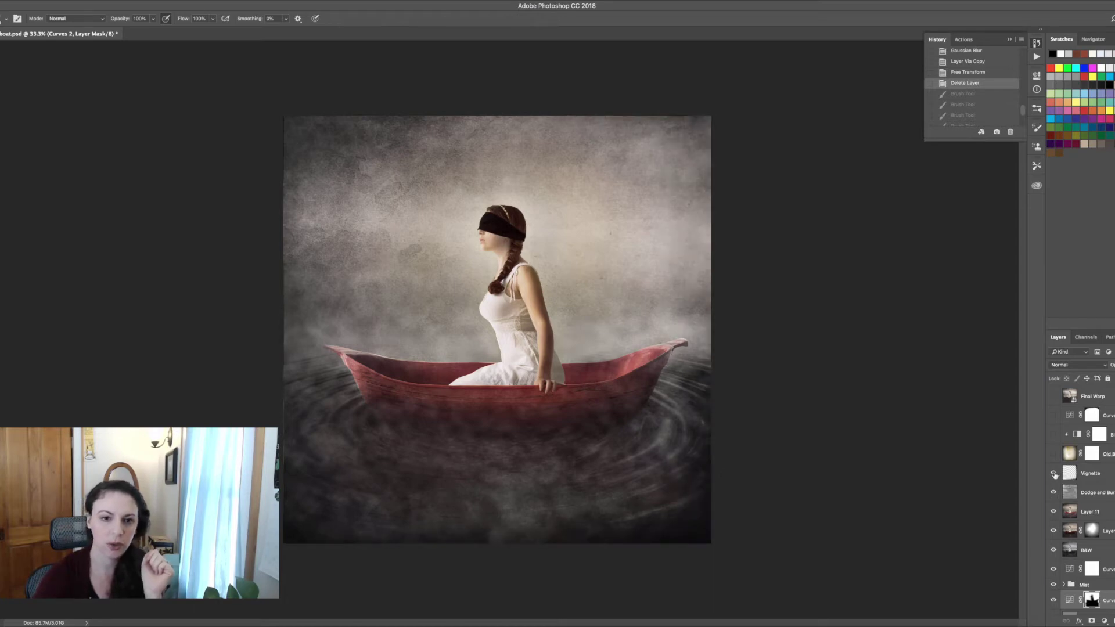
pyautogui.click(1053, 473)
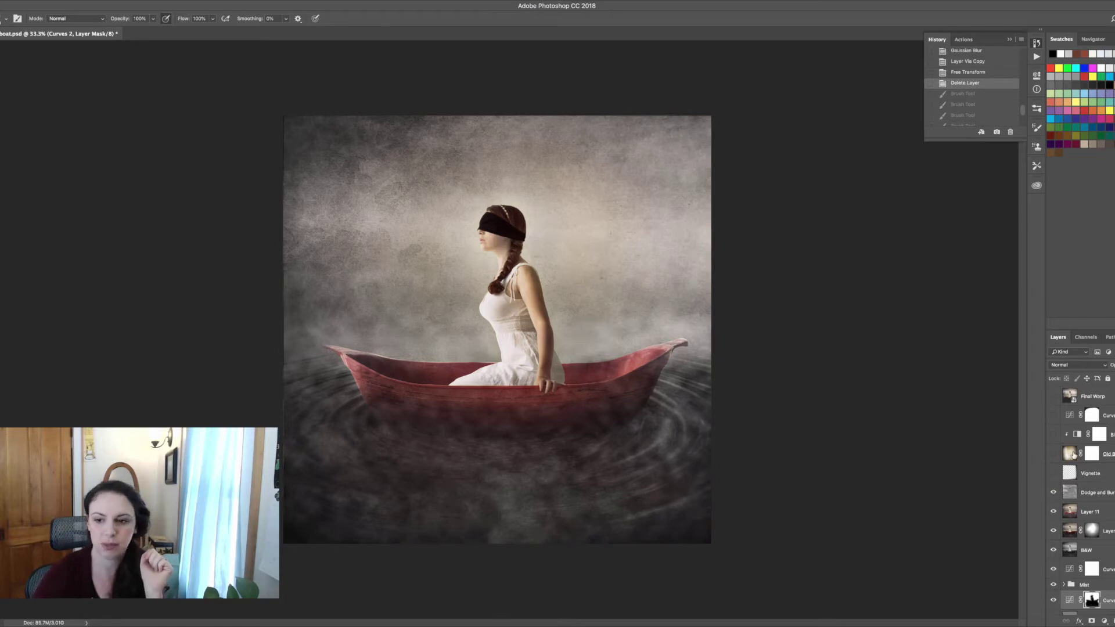
pyautogui.click(1053, 473)
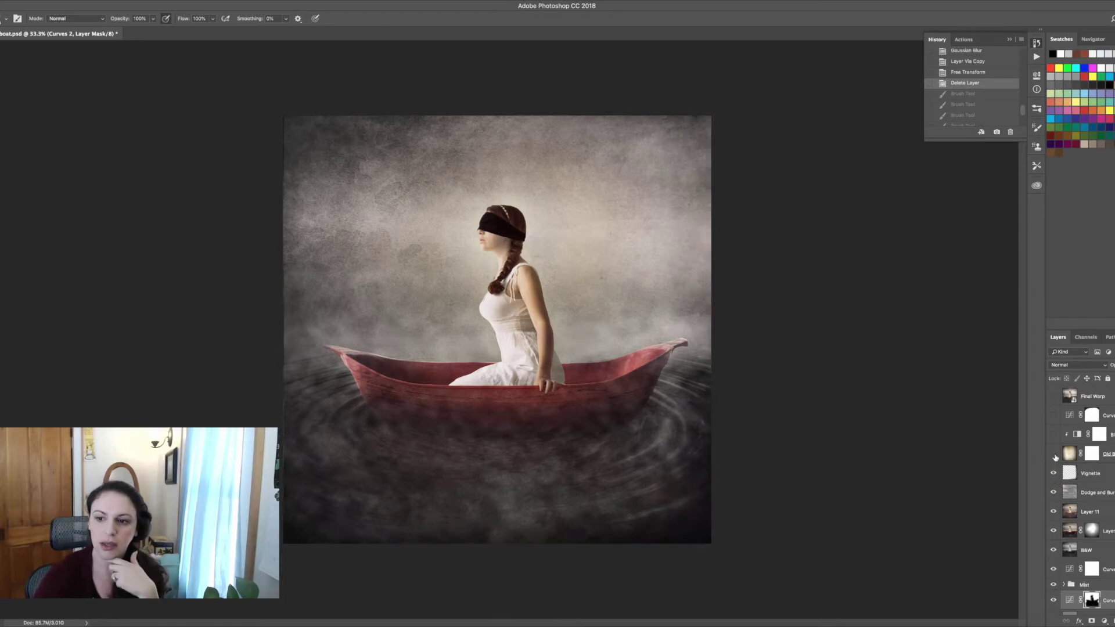
# - Show the Old Book Cover texture, the adjustment layer clipped to it and the Curves layer above them
pyautogui.click(1054, 455)
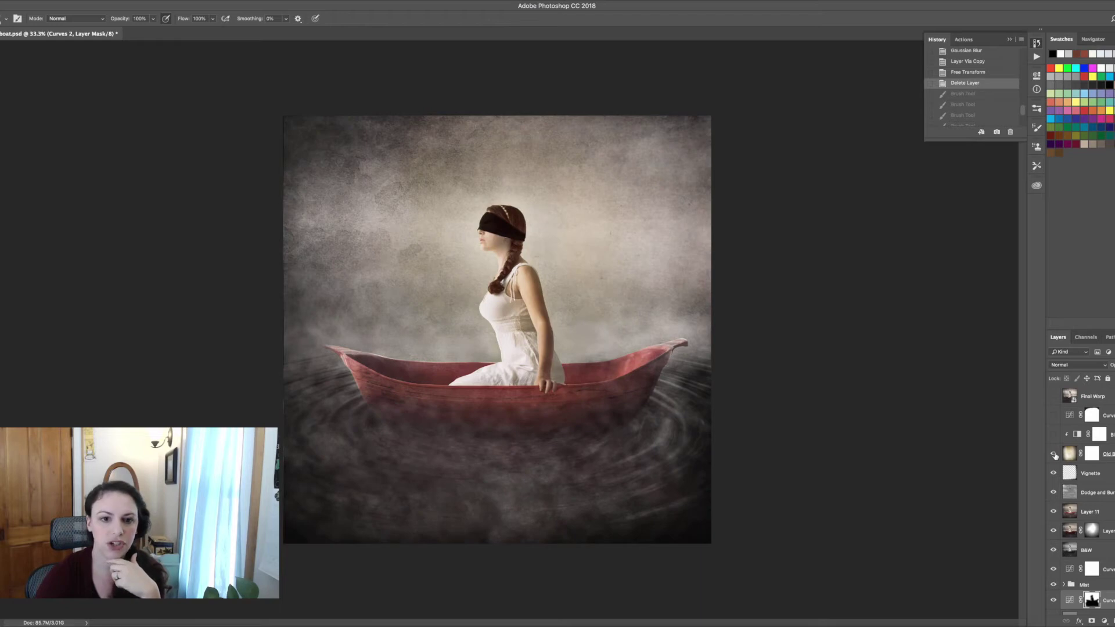
pyautogui.click(1070, 455)
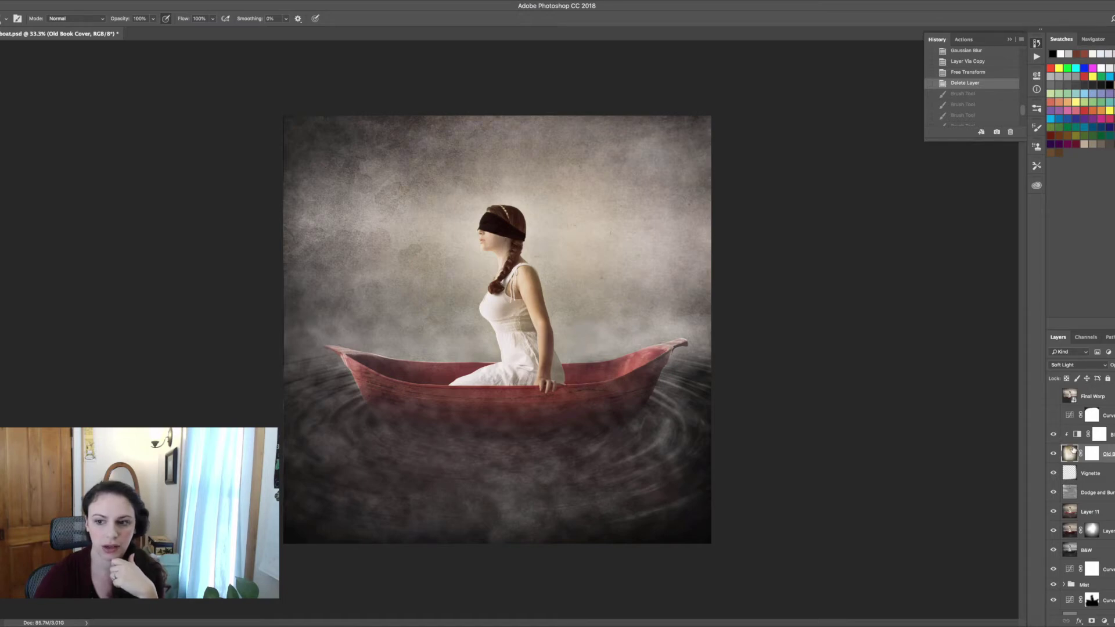
pyautogui.click(1054, 416)
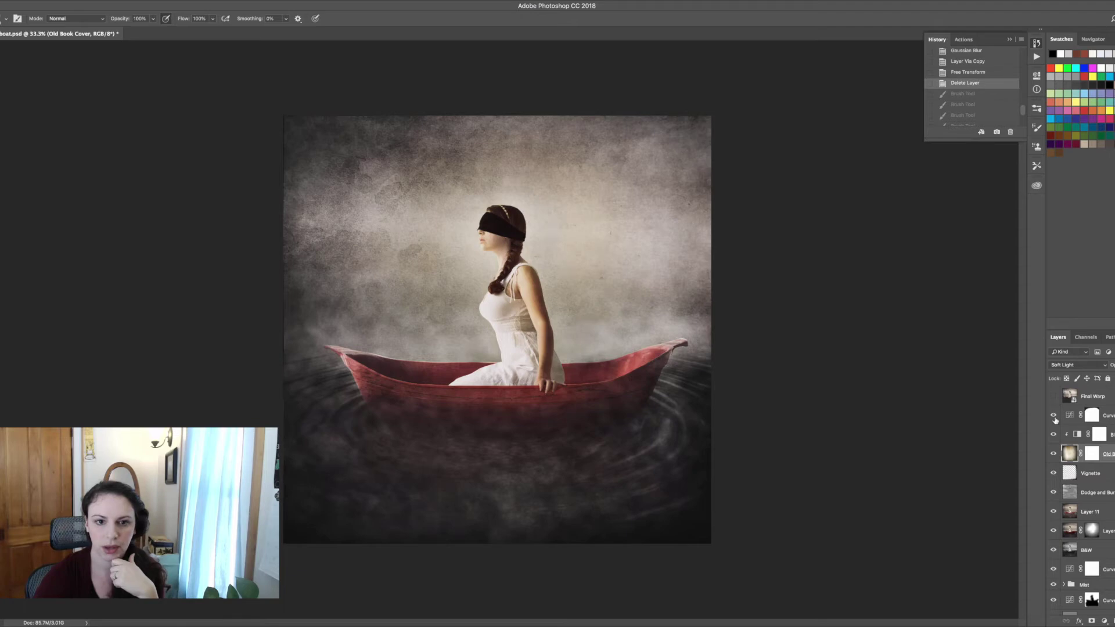
# - Toggle the uppermost Curves layer and Layer 11 off and on to compare their effects, leaving both shown
pyautogui.click(1054, 416)
pyautogui.click(1054, 417)
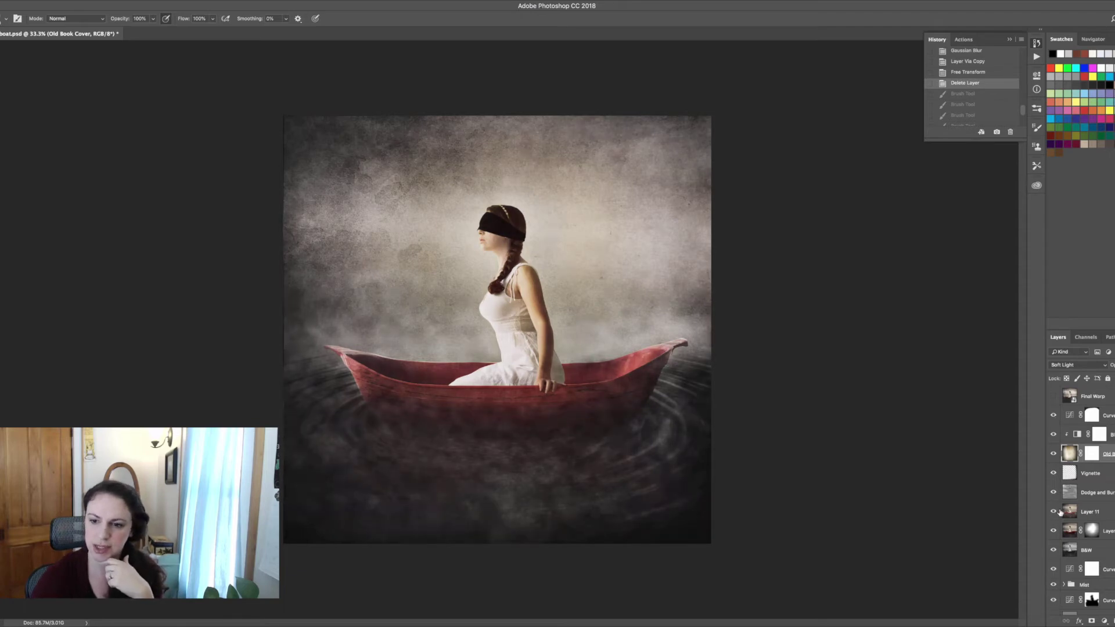
pyautogui.click(1054, 417)
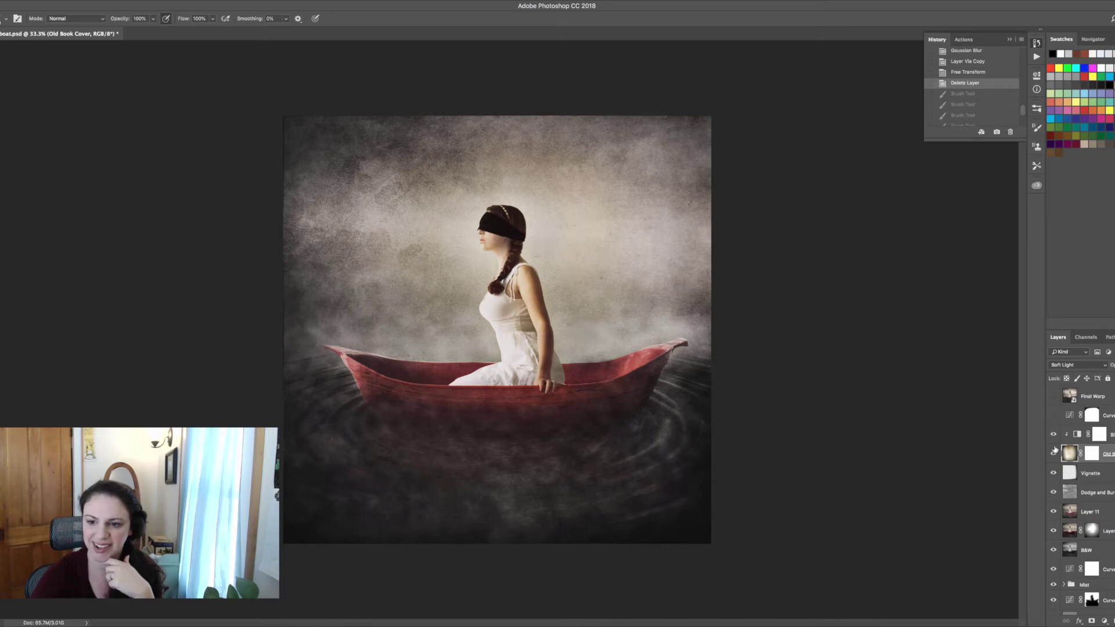
pyautogui.click(1054, 511)
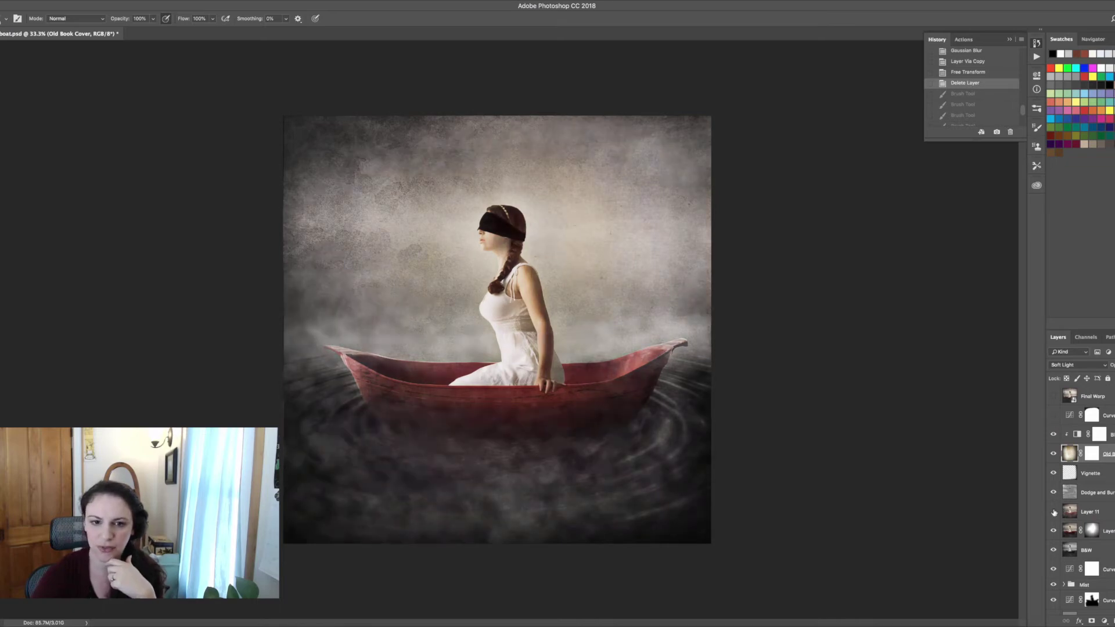
pyautogui.click(1054, 416)
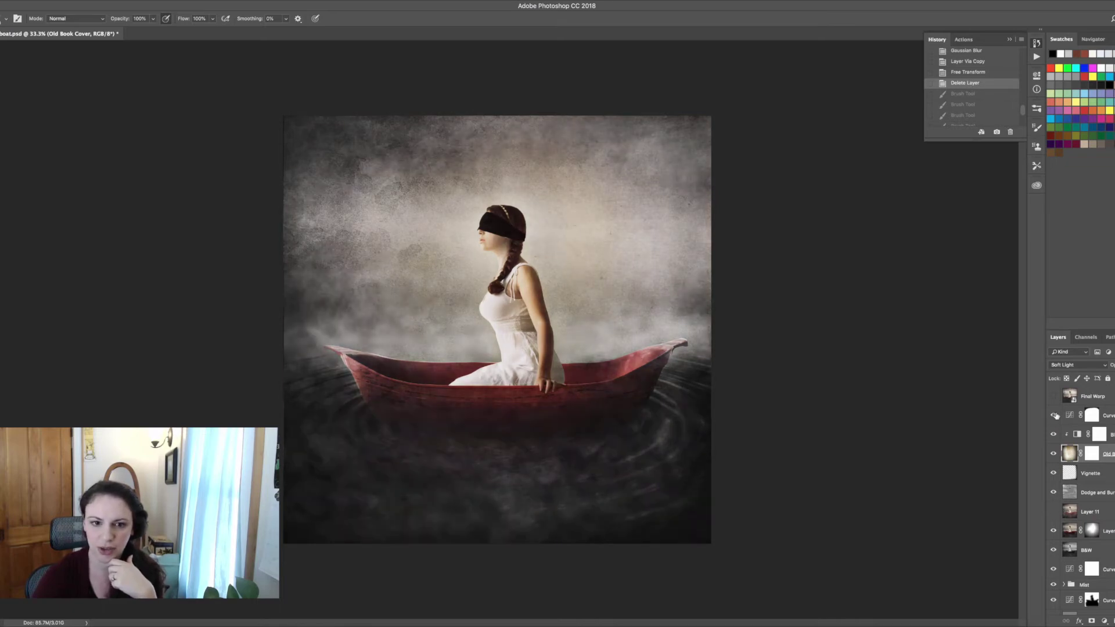
pyautogui.click(1054, 512)
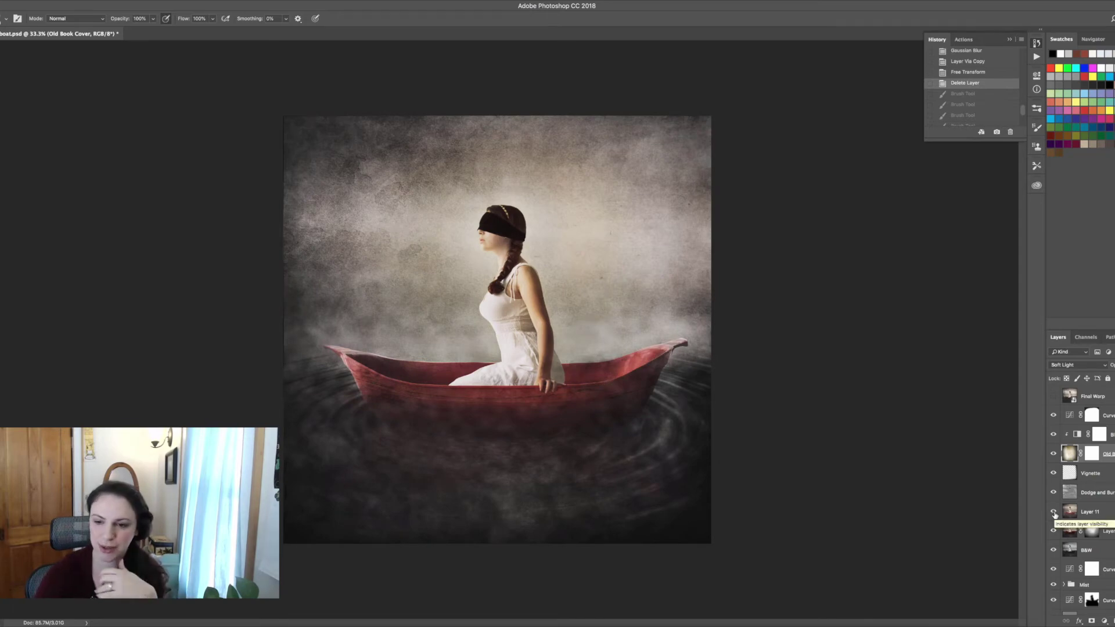
# - Show the Final Warp layer and bring up its Warp transform grid, closing it without reshaping the image
pyautogui.click(1053, 398)
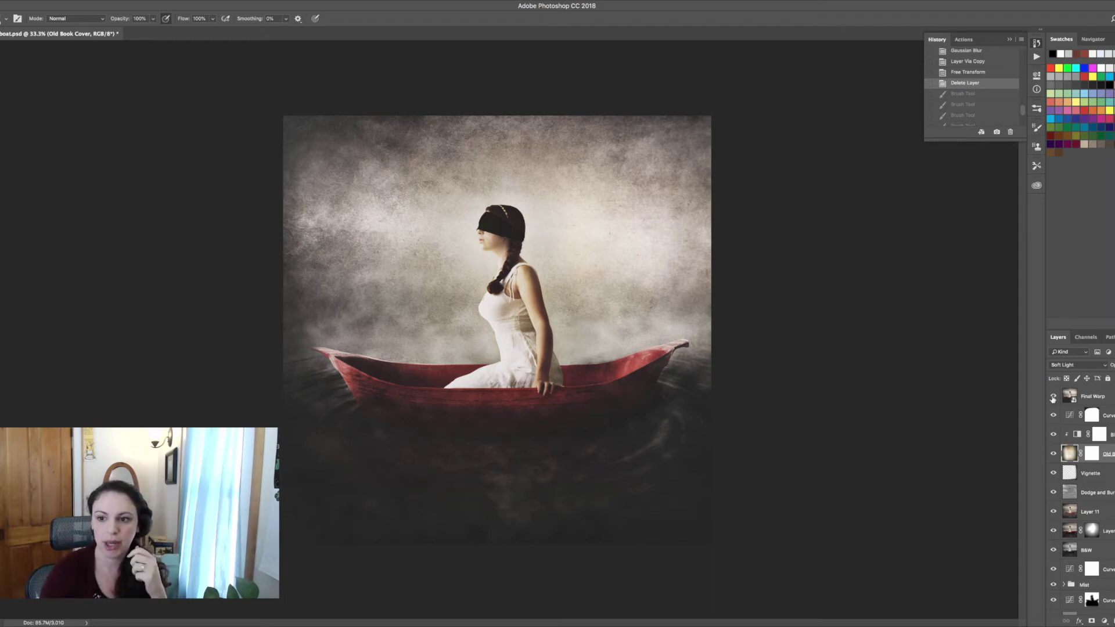
pyautogui.click(1090, 399)
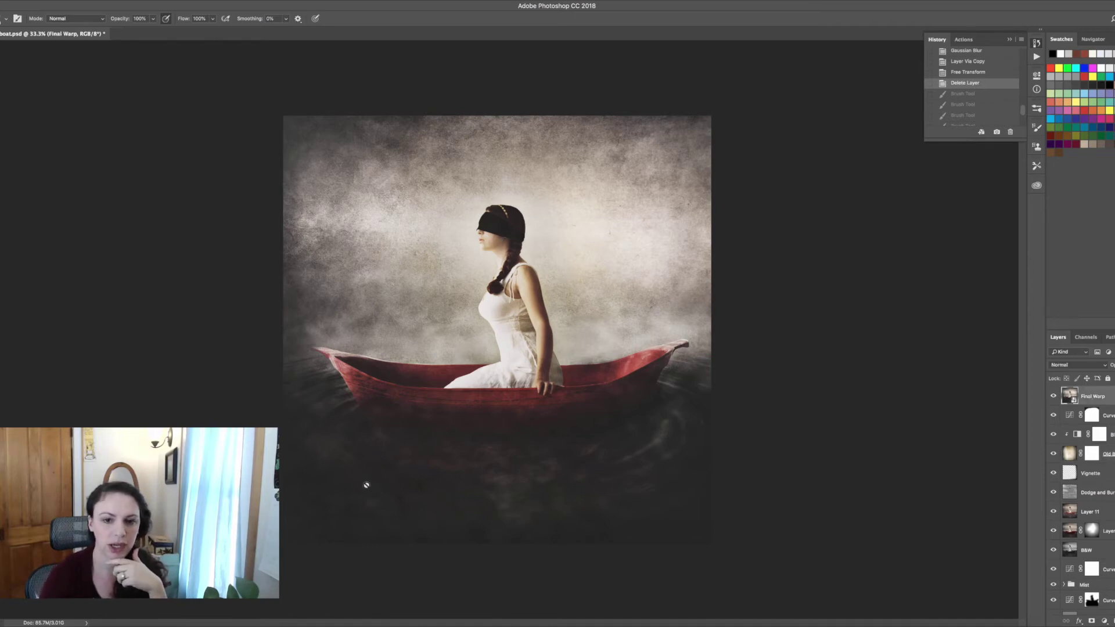
pyautogui.press('super+t')
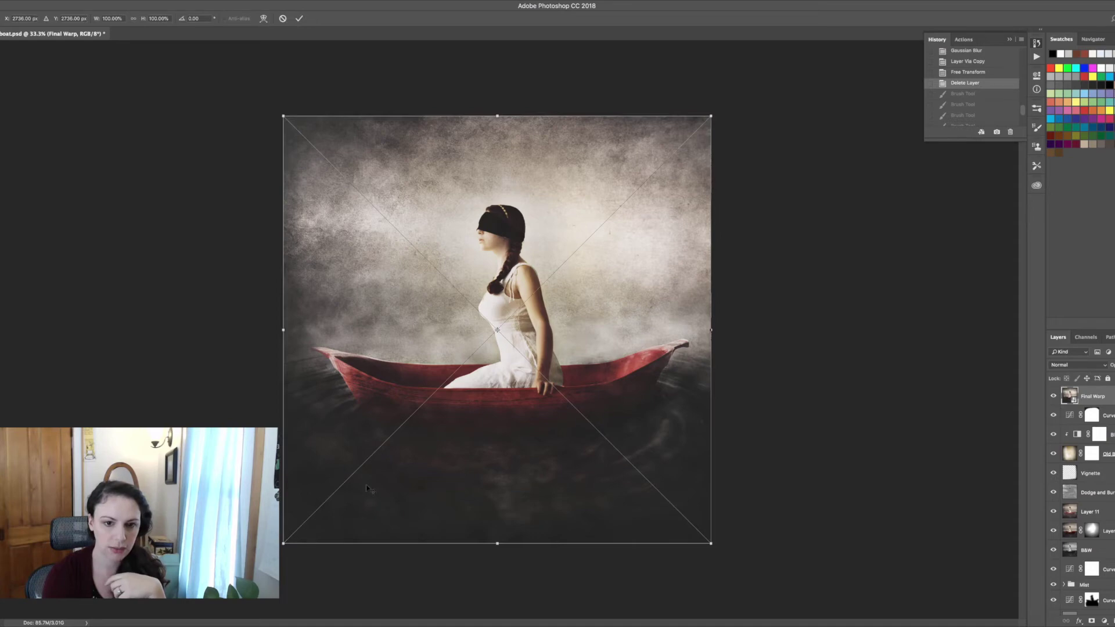
pyautogui.rightClick(366, 486)
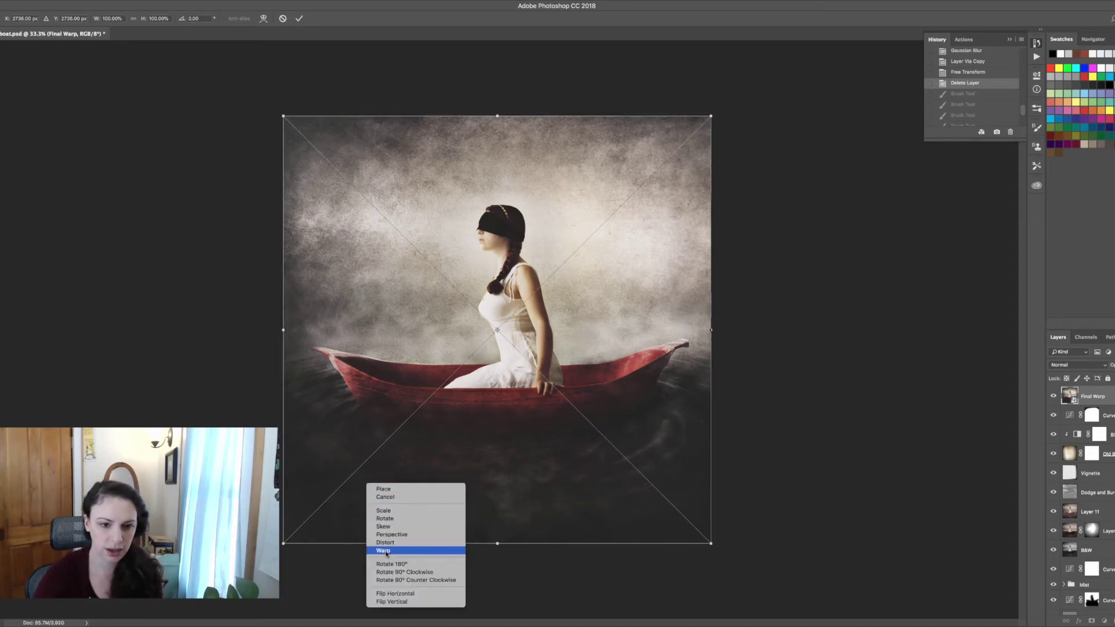
pyautogui.press('Return')
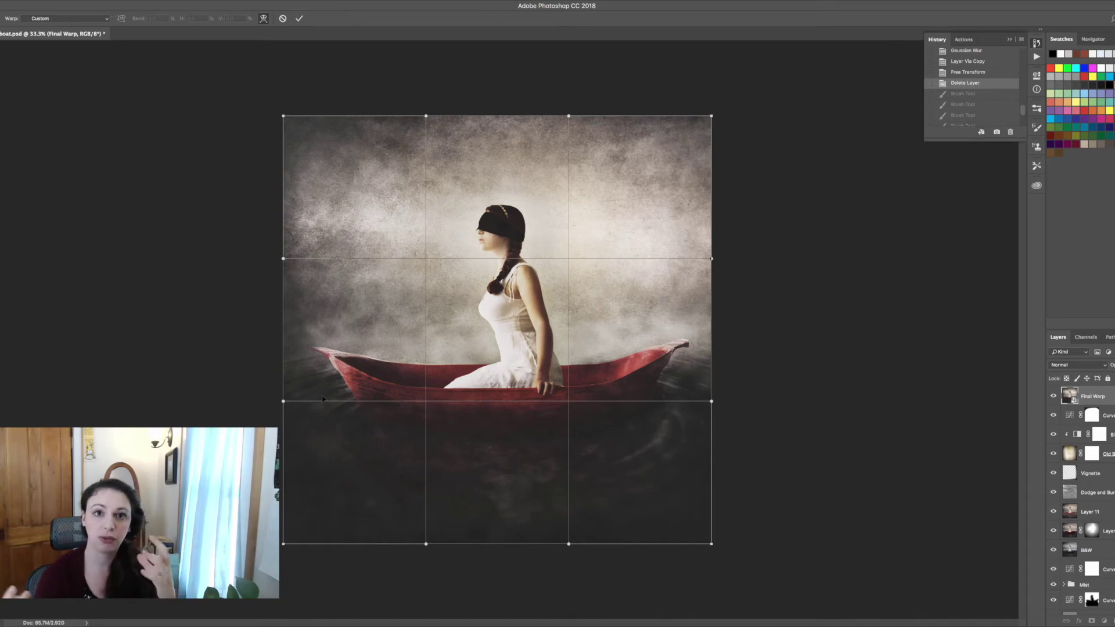
pyautogui.press('Return')
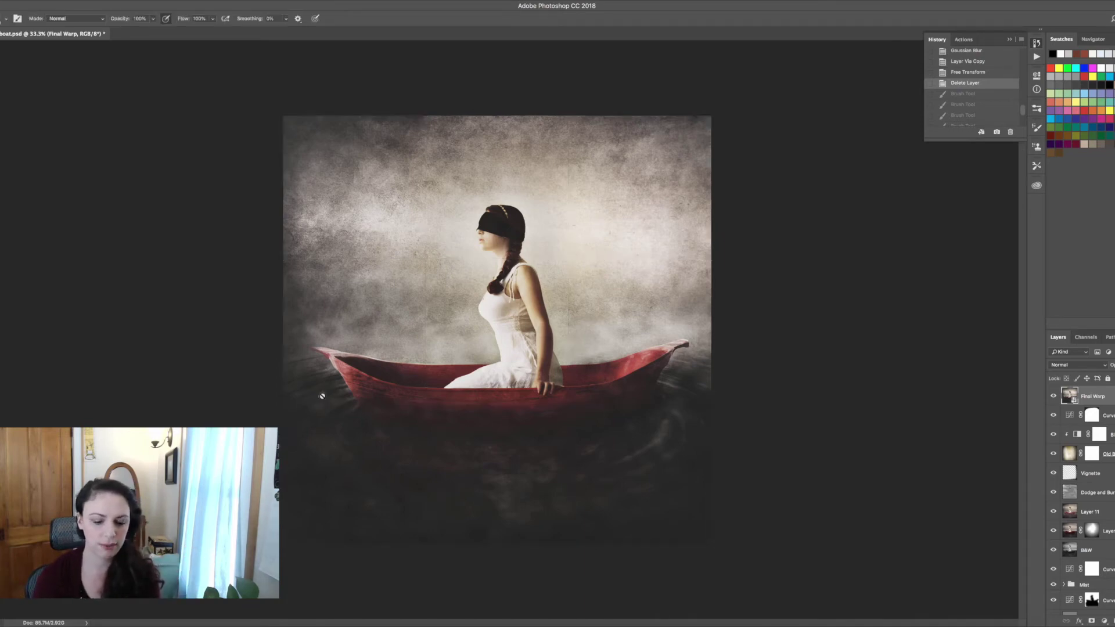
# - Toggle the Final Warp layer off and on repeatedly to compare the boat's shape before and after warping, leaving it shown
pyautogui.click(1053, 395)
pyautogui.click(1054, 395)
pyautogui.click(1053, 396)
pyautogui.click(1054, 396)
pyautogui.click(1054, 396)
pyautogui.click(1054, 395)
pyautogui.click(1053, 396)
pyautogui.click(1054, 395)
pyautogui.click(1054, 395)
pyautogui.click(1054, 395)
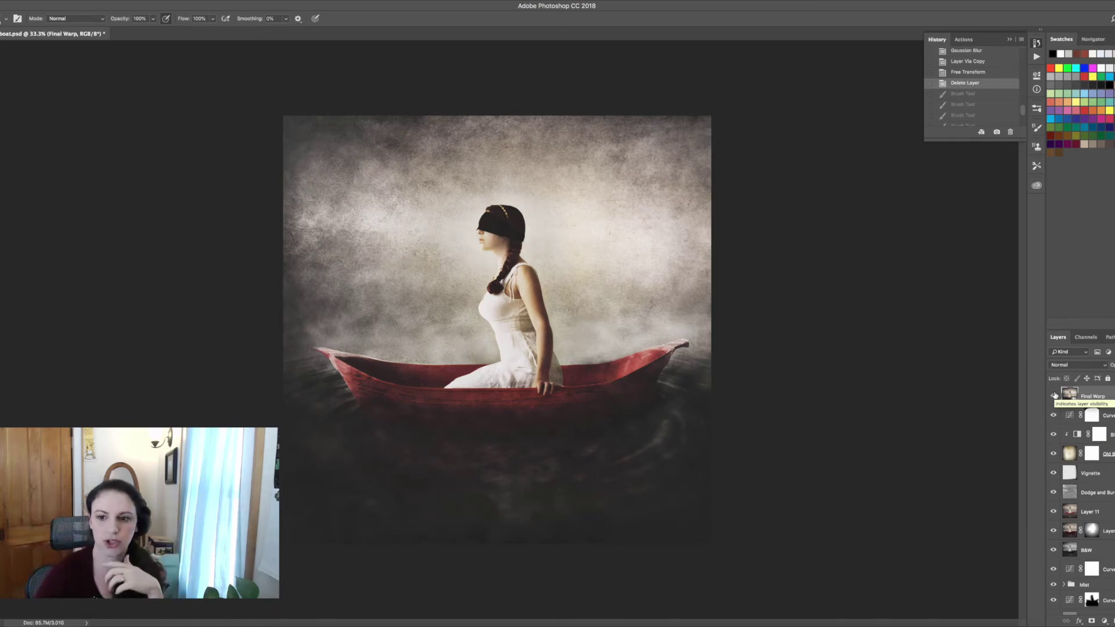
pyautogui.click(1054, 396)
pyautogui.click(1053, 395)
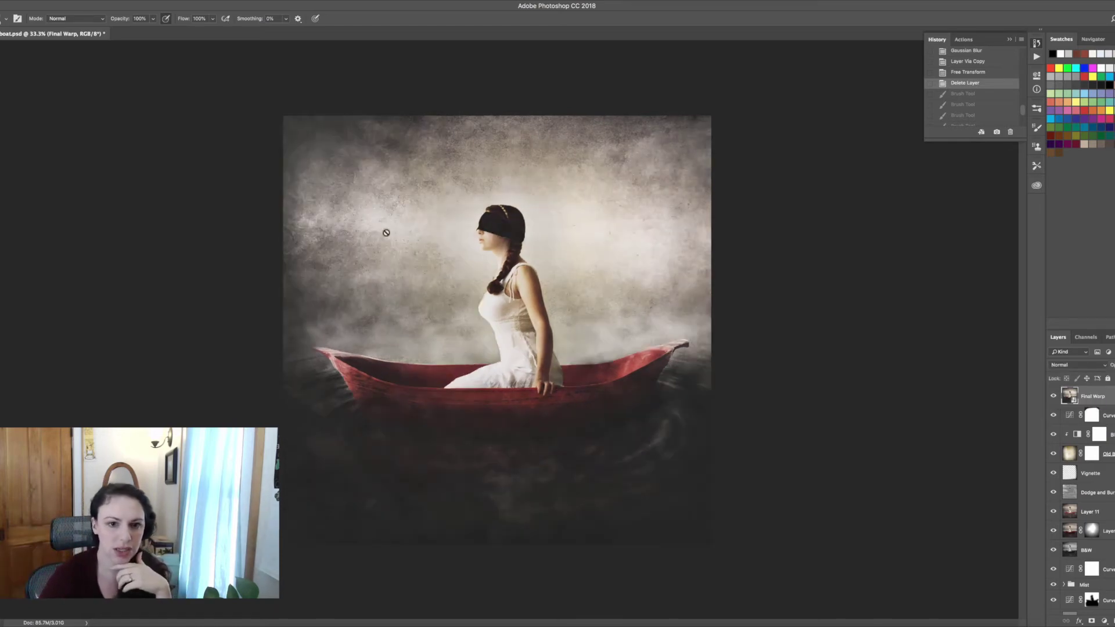
pyautogui.click(1049, 399)
pyautogui.click(1053, 396)
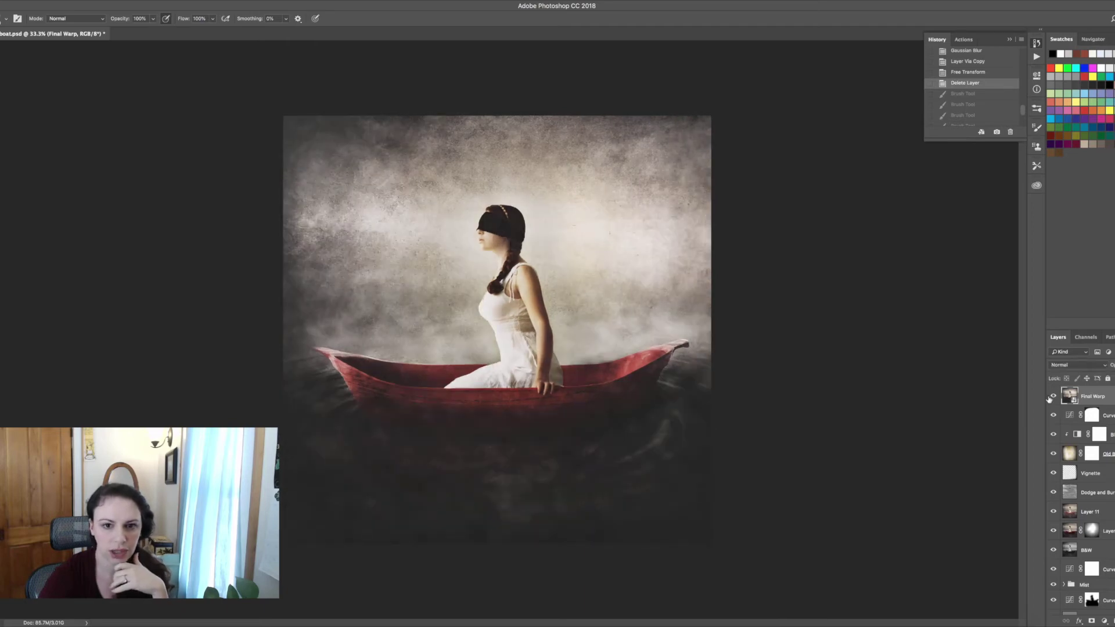
pyautogui.click(1049, 398)
pyautogui.click(1049, 398)
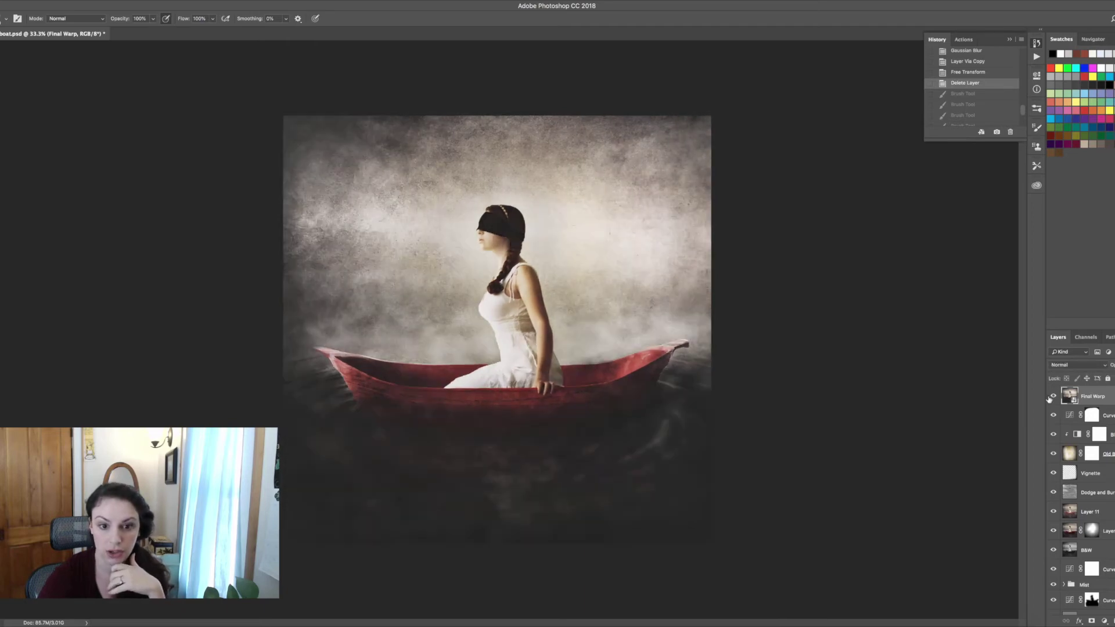